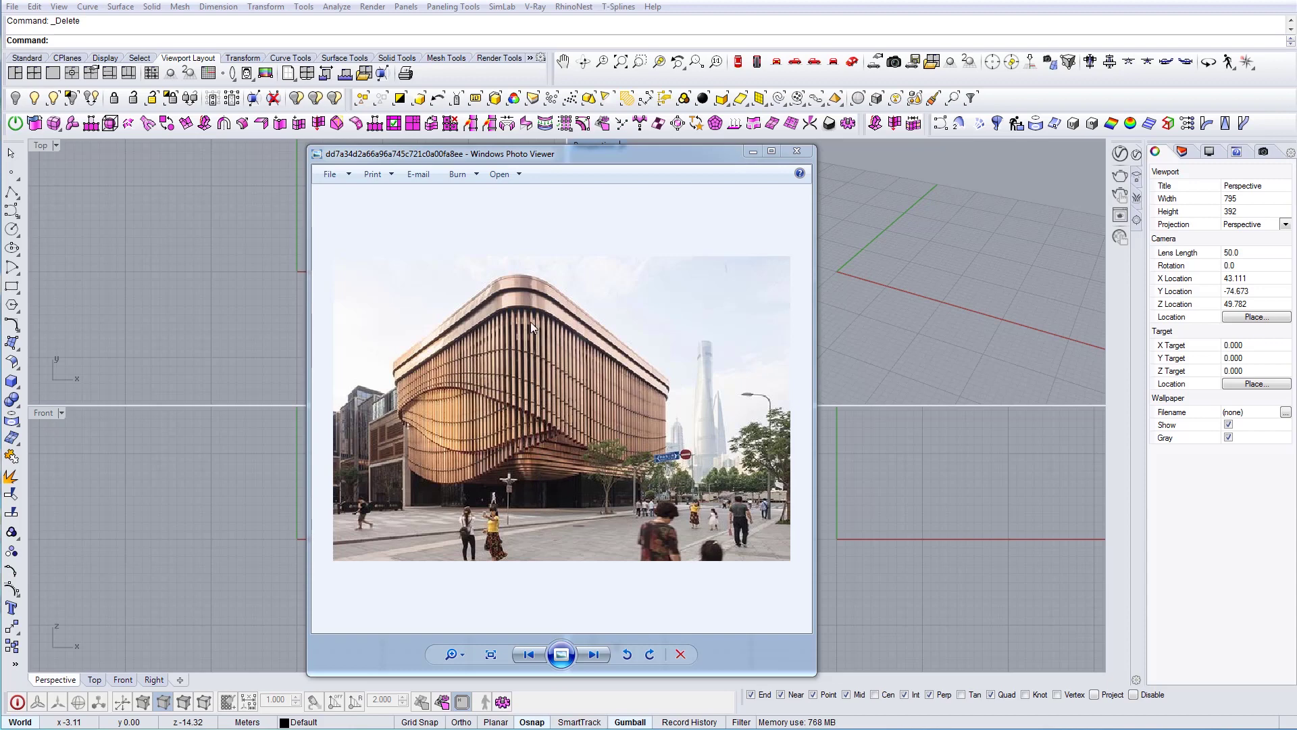
Step: Examine the two reference photos of the building's rounded facade and move the photo viewer out of the way
left_click(493, 406)
key("Right")
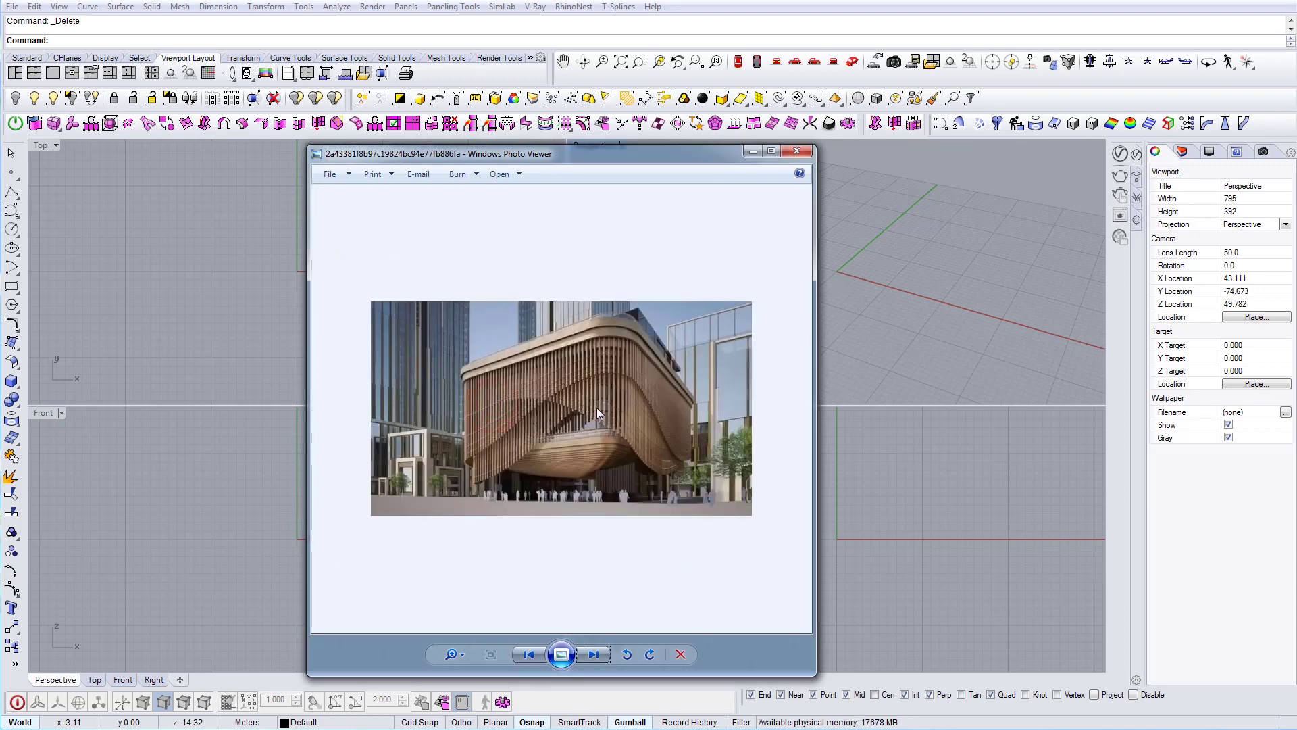
scroll(581, 412, "up", 2)
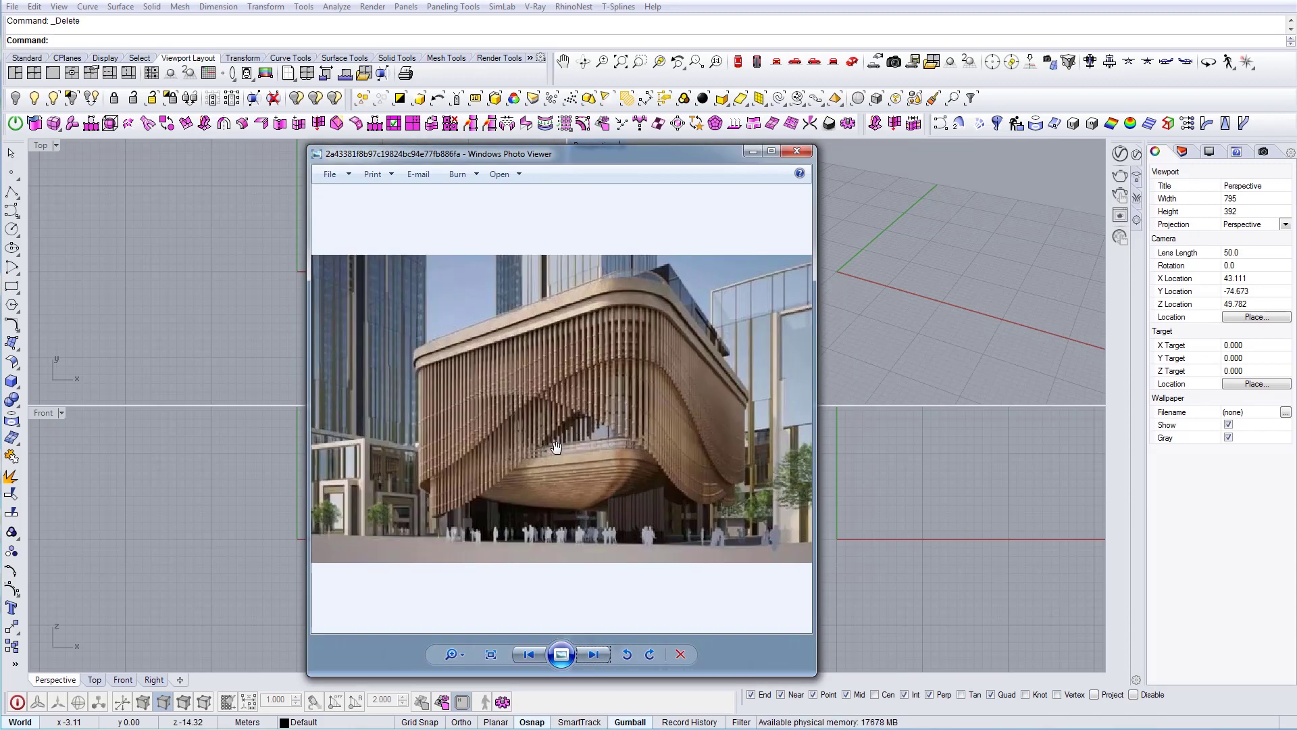
scroll(556, 446, "down", 2)
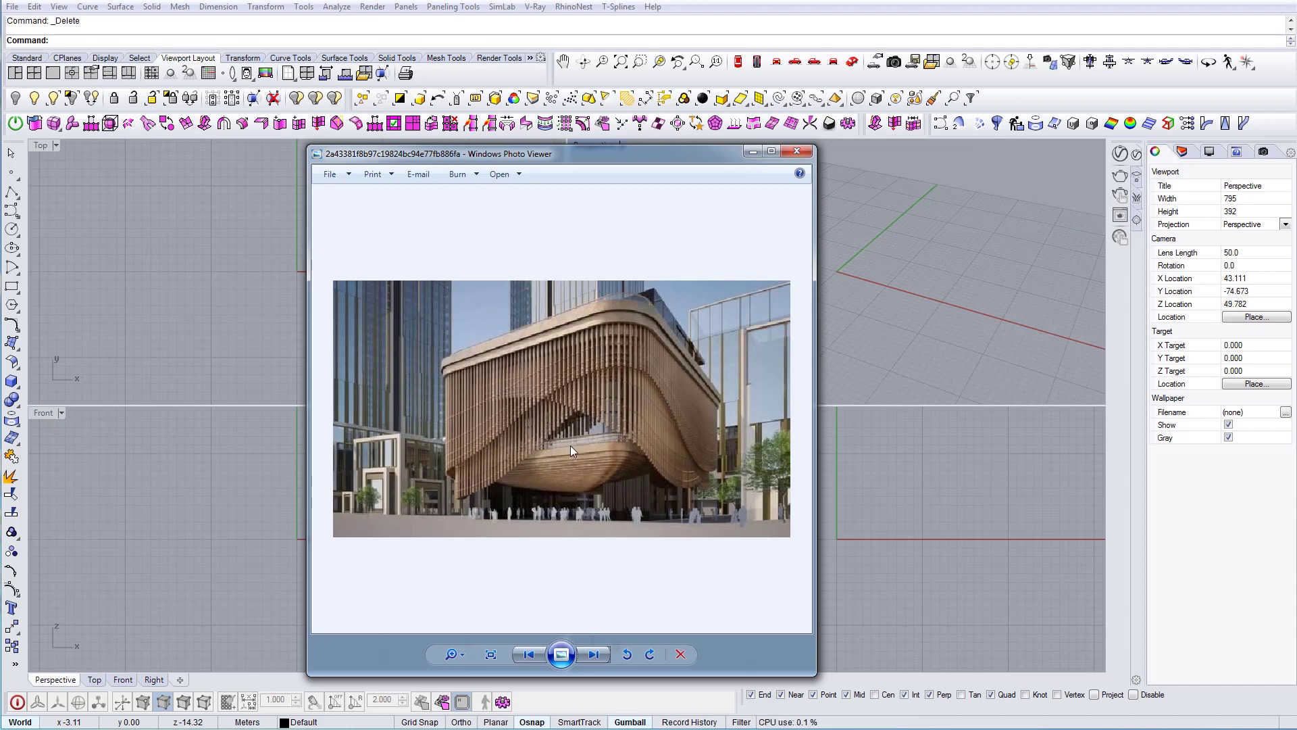
key("Right")
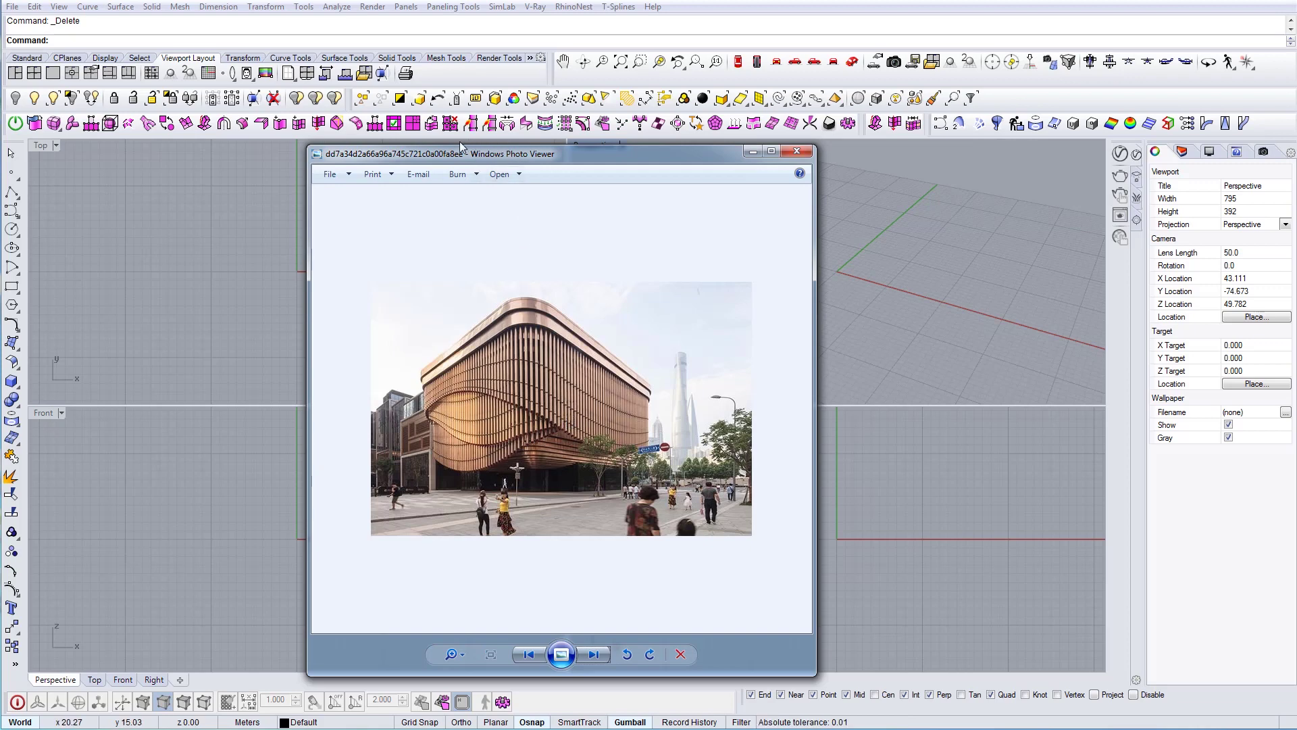
left_click_drag(446, 154, 1296, 321)
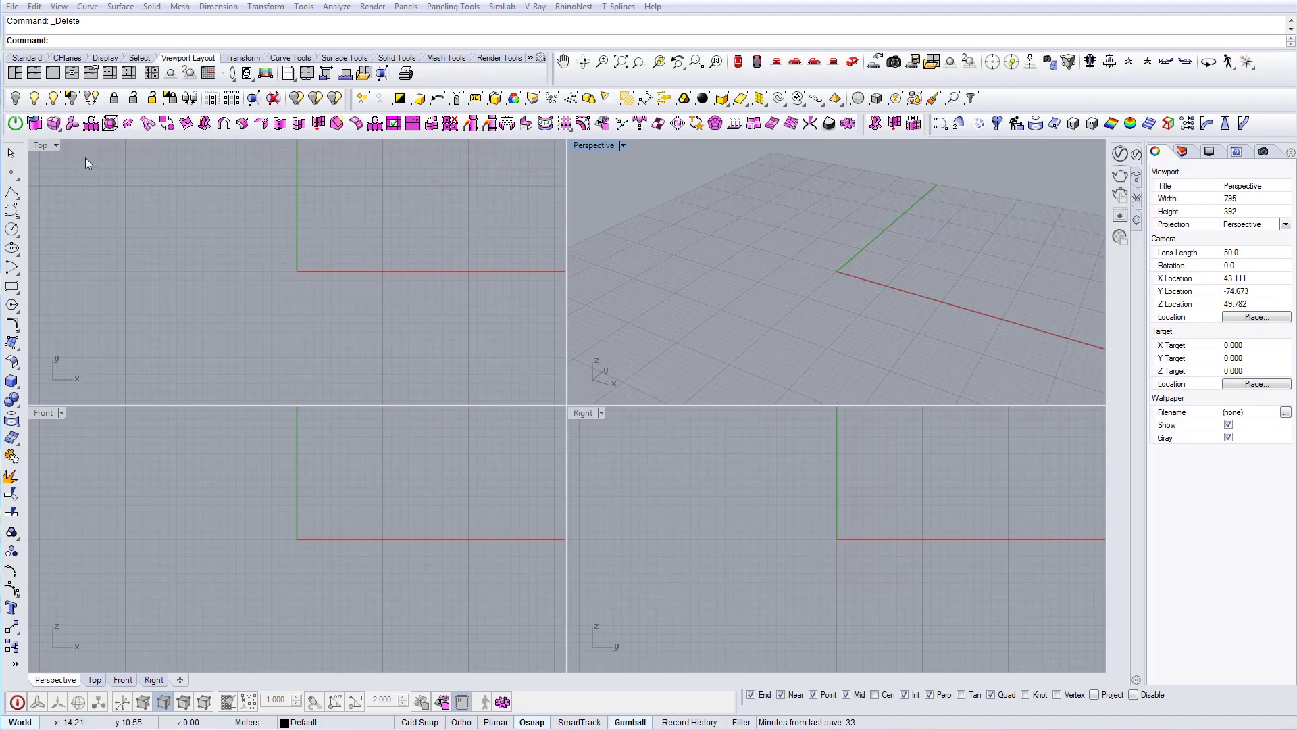
Step: Draw a rounded rectangle with arc corners around the origin in the maximized Top view
left_click(39, 149)
double_click(41, 146)
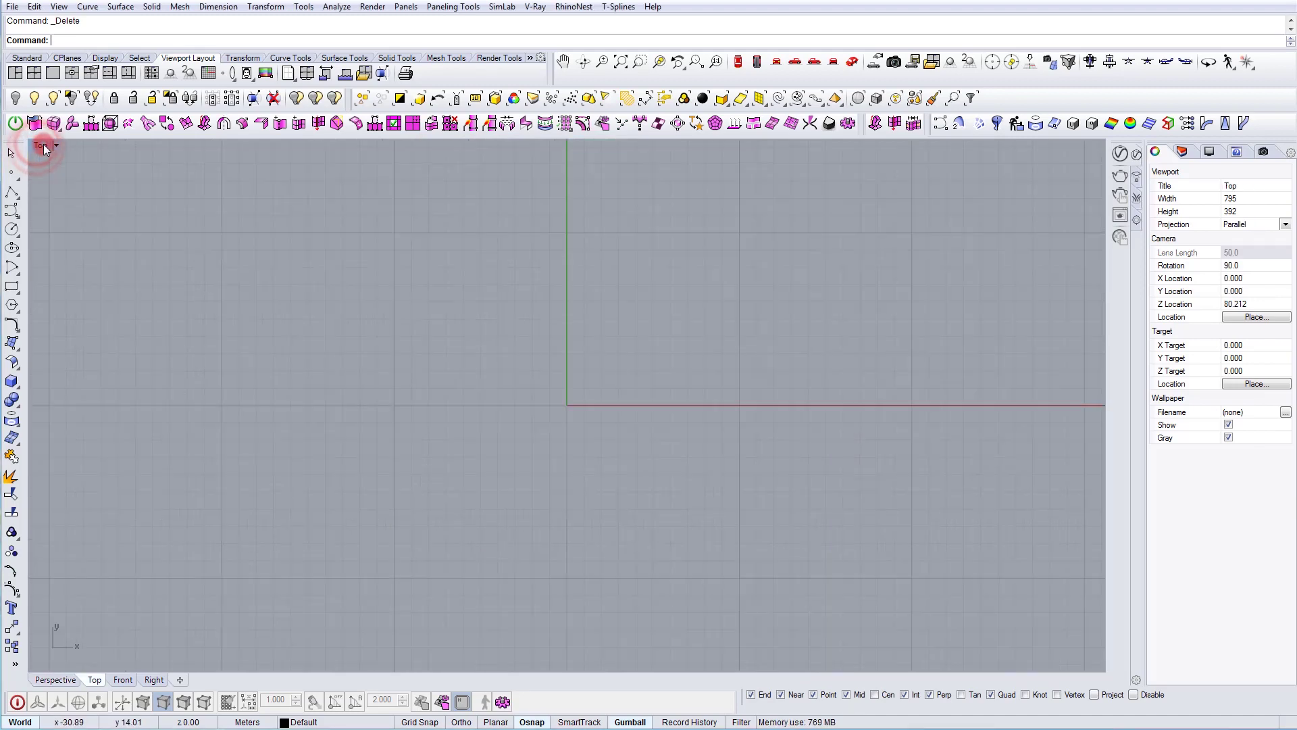
scroll(376, 346, "down", 12)
right_click_drag(376, 320, 330, 301)
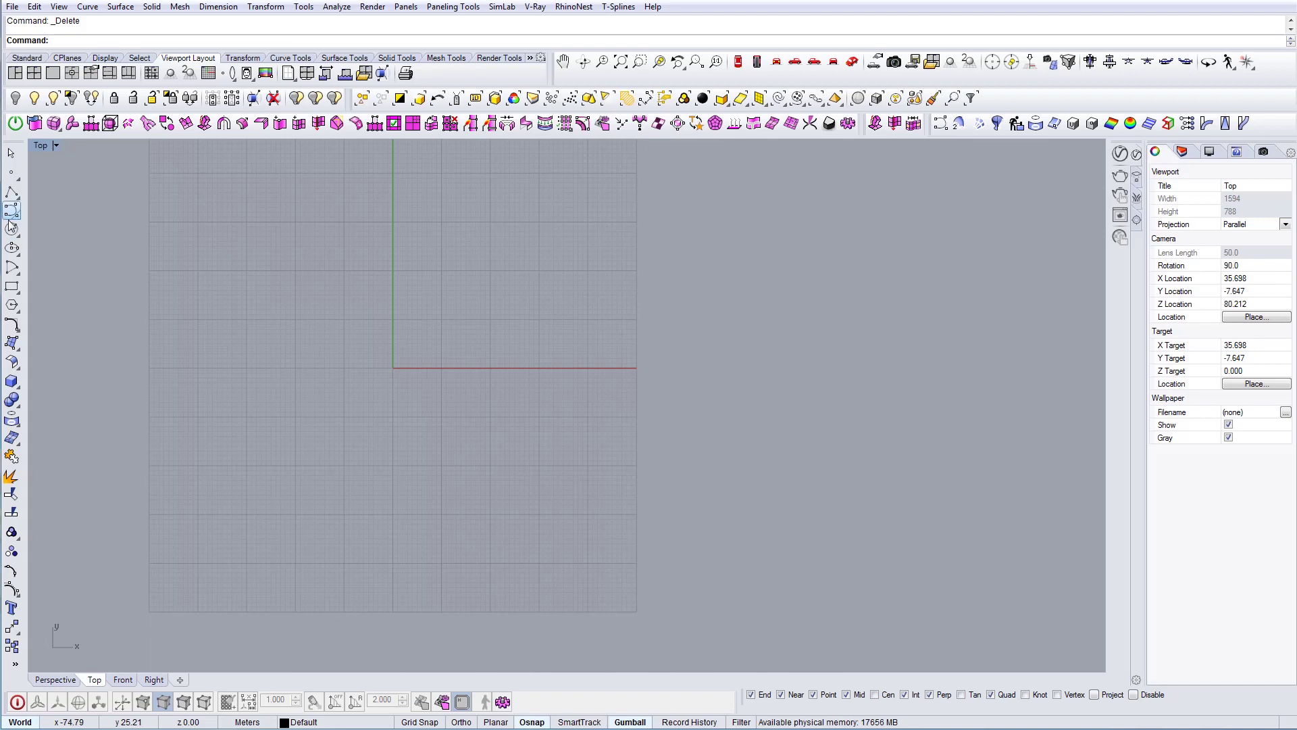
left_click(18, 293)
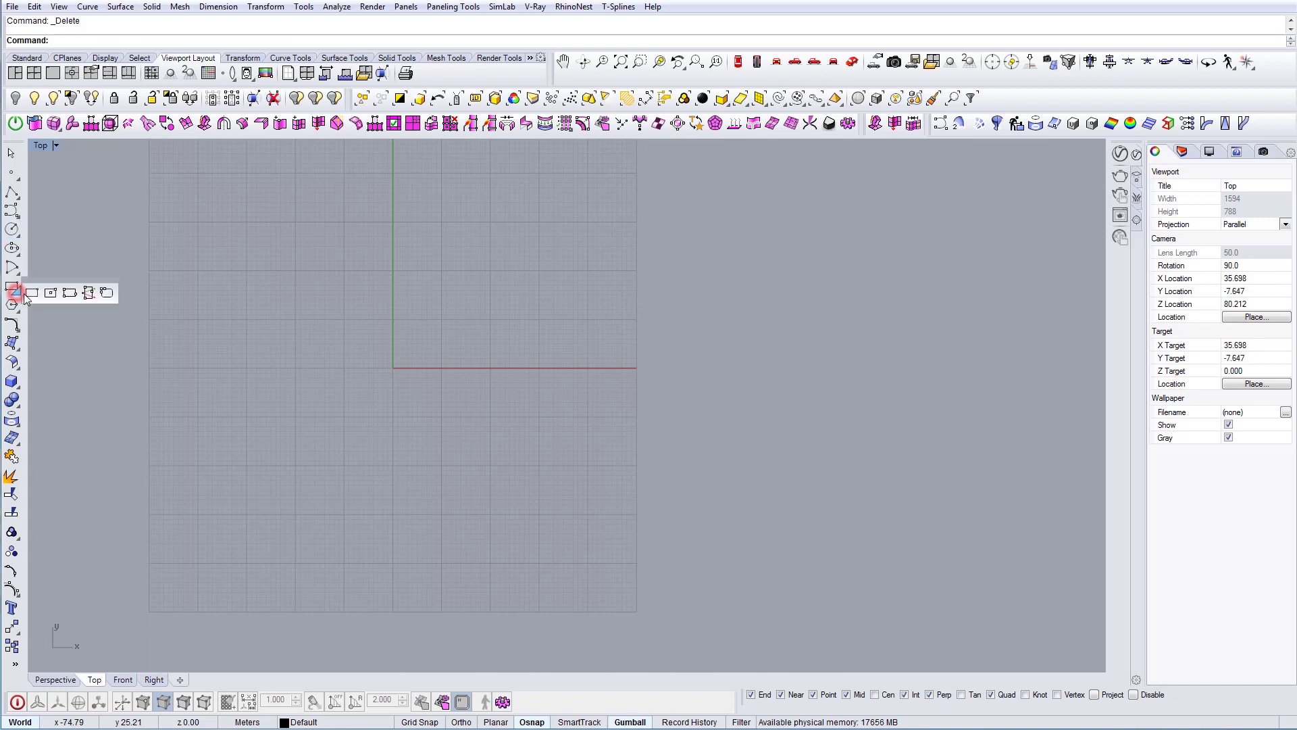
left_click(106, 293)
scroll(377, 308, "up", 2)
left_click(332, 250)
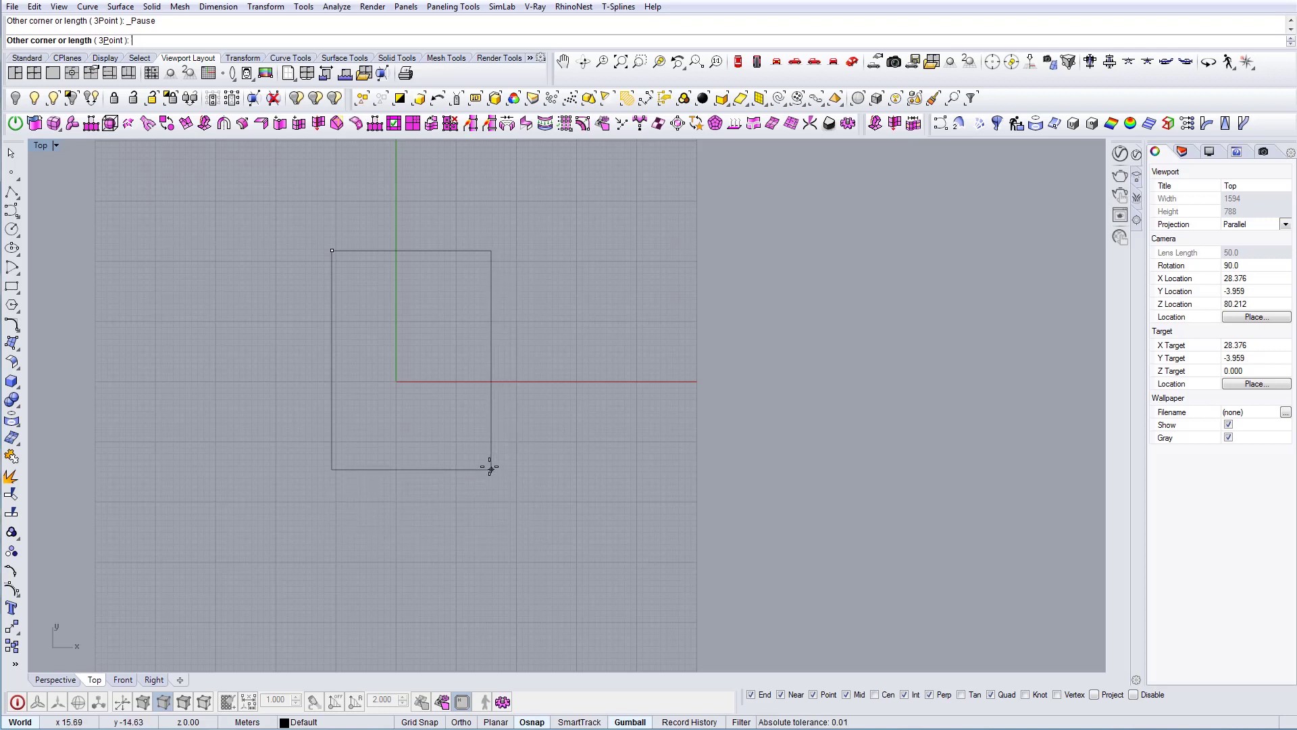
scroll(476, 443, "up", 2)
left_click(469, 427)
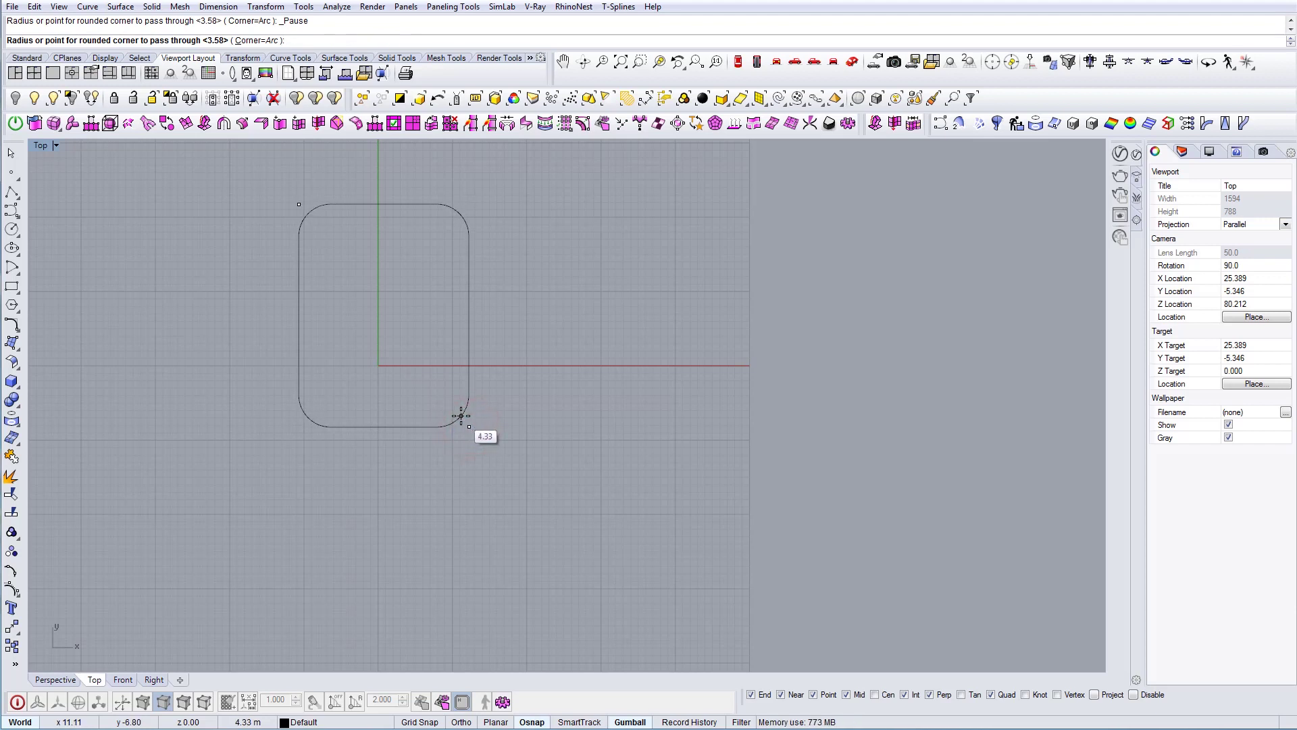
left_click(463, 417)
scroll(589, 350, "up", 2)
right_click_drag(439, 290, 611, 362)
scroll(635, 351, "up", 2)
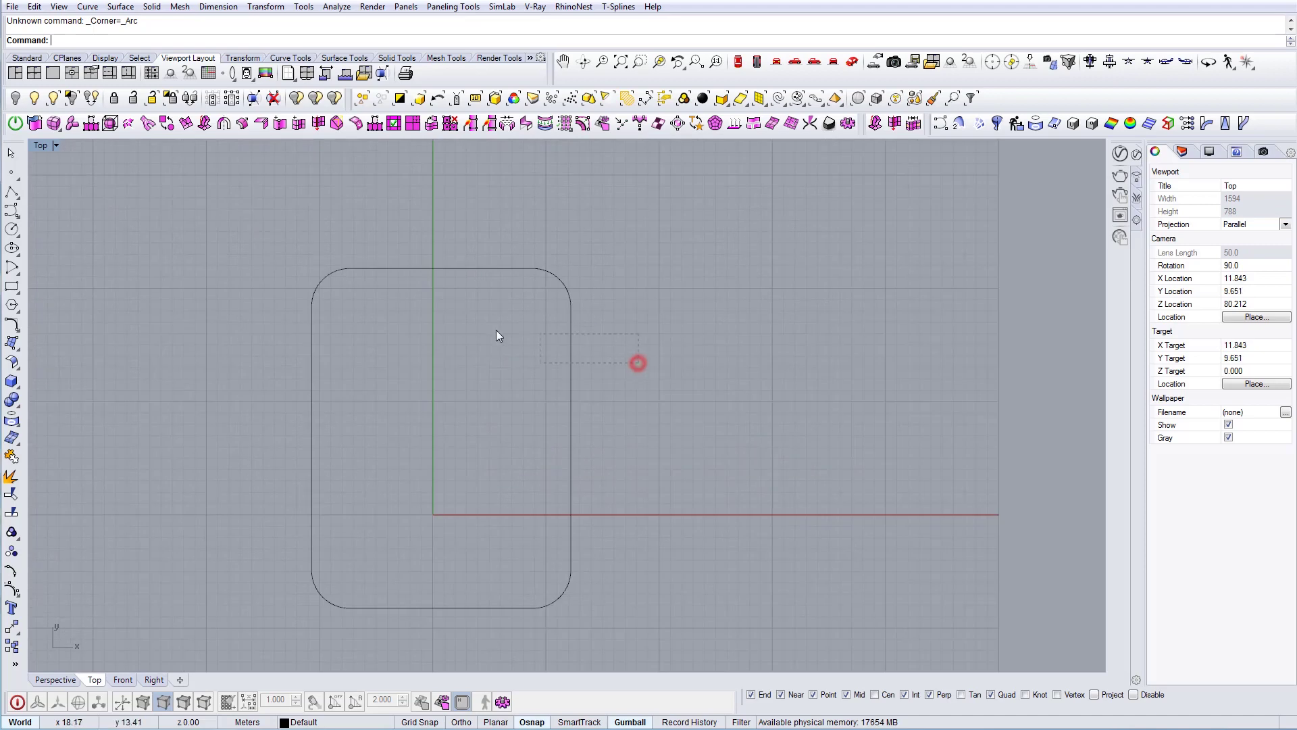
left_click_drag(492, 330, 464, 327)
right_click_drag(458, 327, 506, 336)
type("patch")
key("Return")
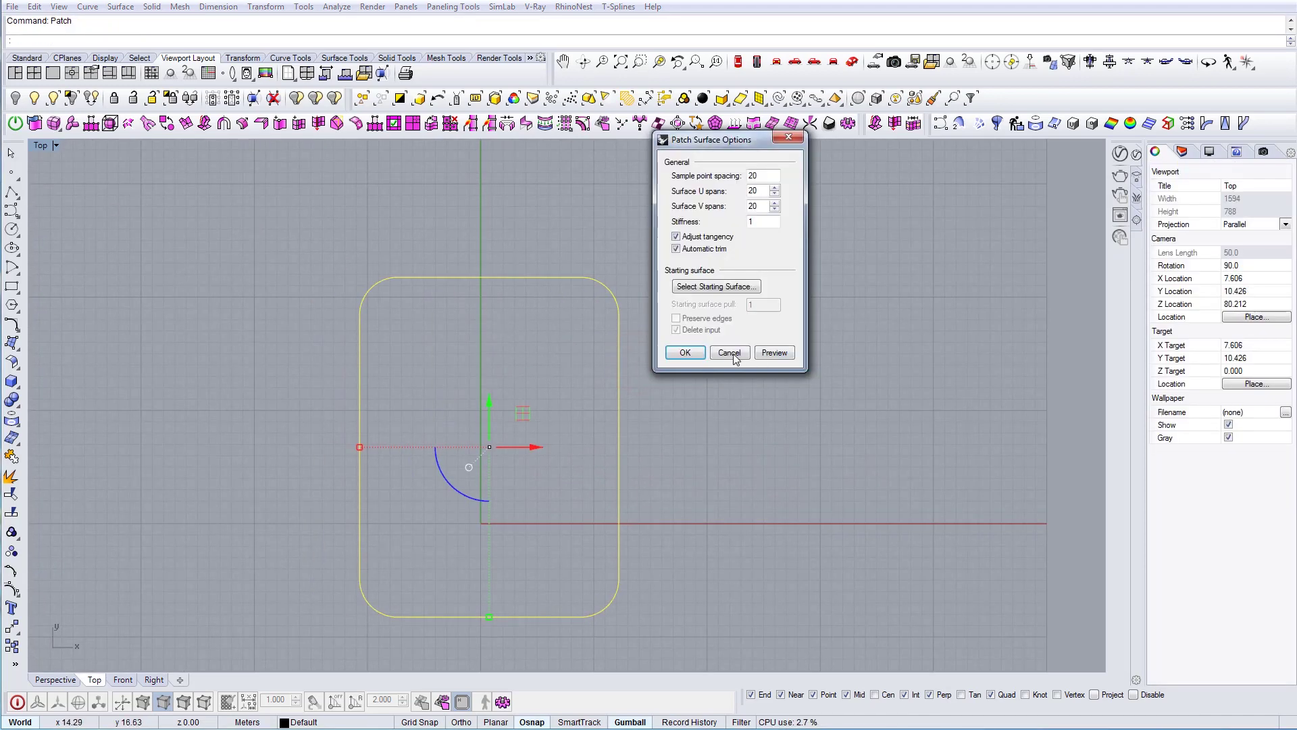
left_click(730, 355)
Step: Offset the rounded rectangle 0.3 m inward
left_click_drag(680, 435, 513, 389)
type("o")
key("Return")
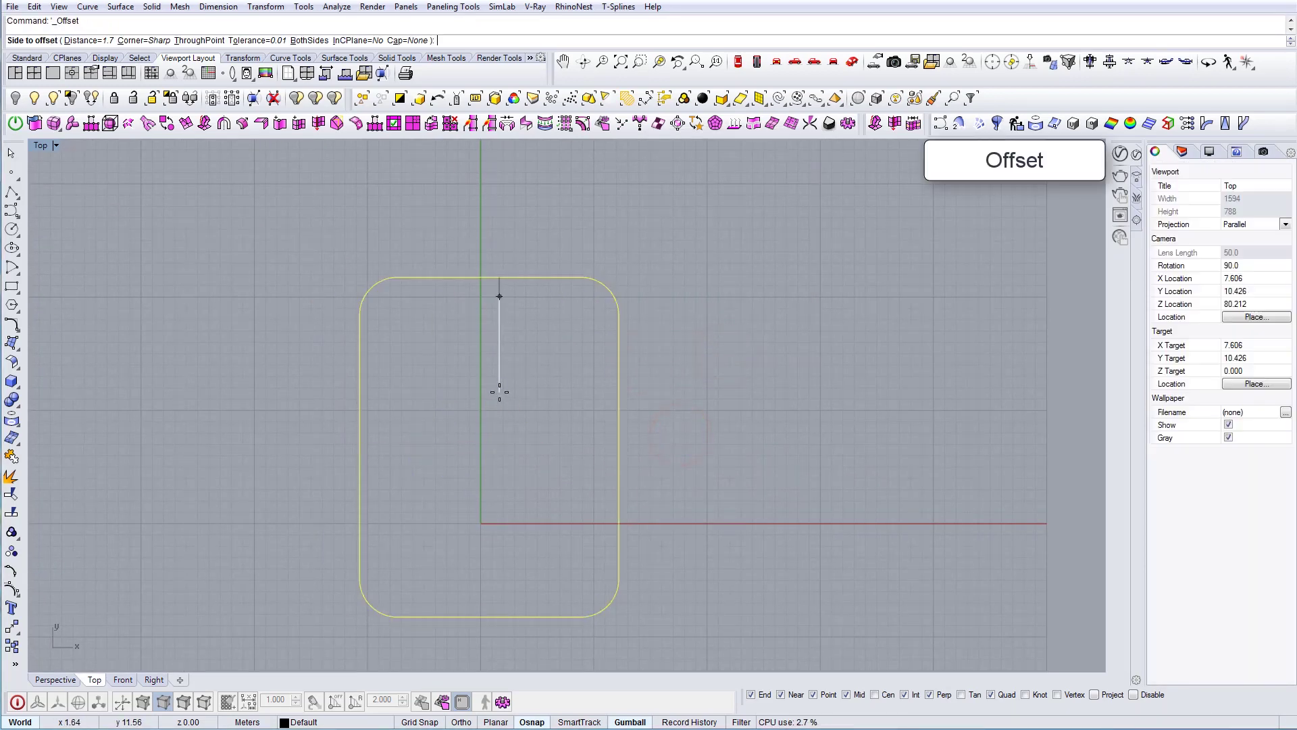
type("d")
key("Return")
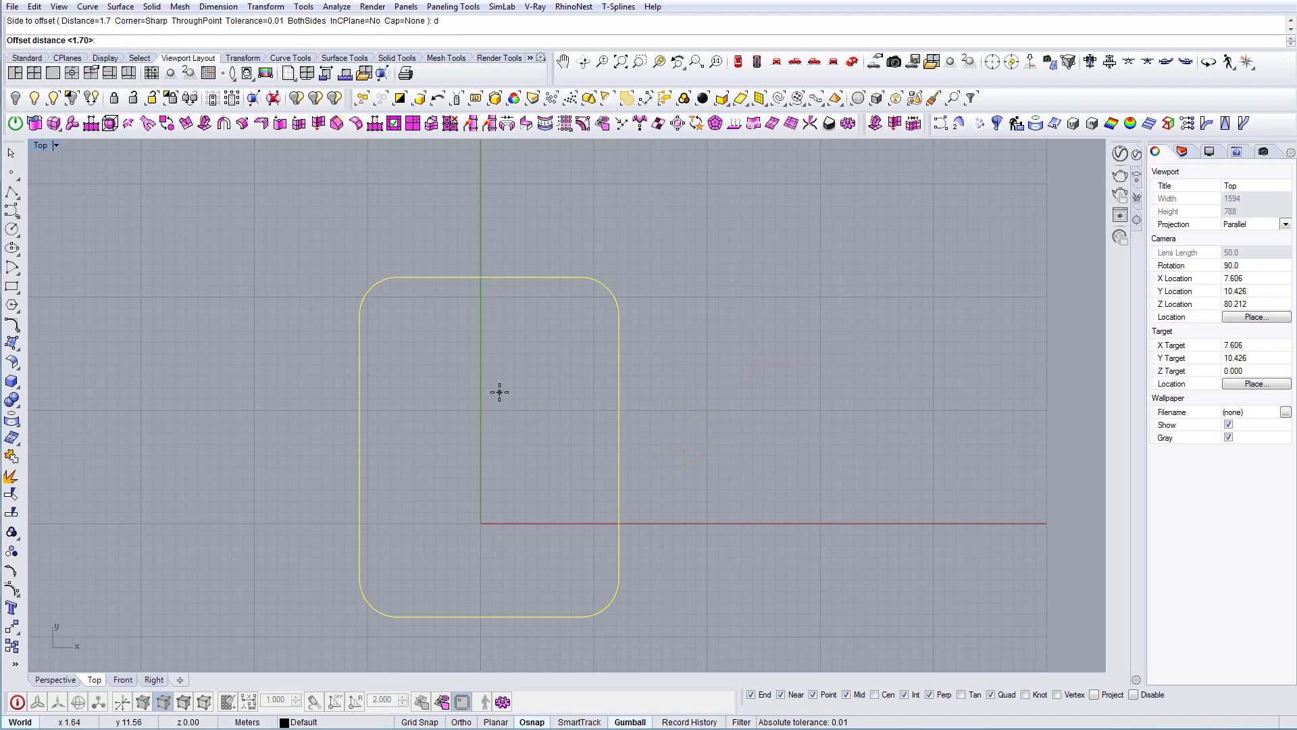
type("0.3")
key("Return")
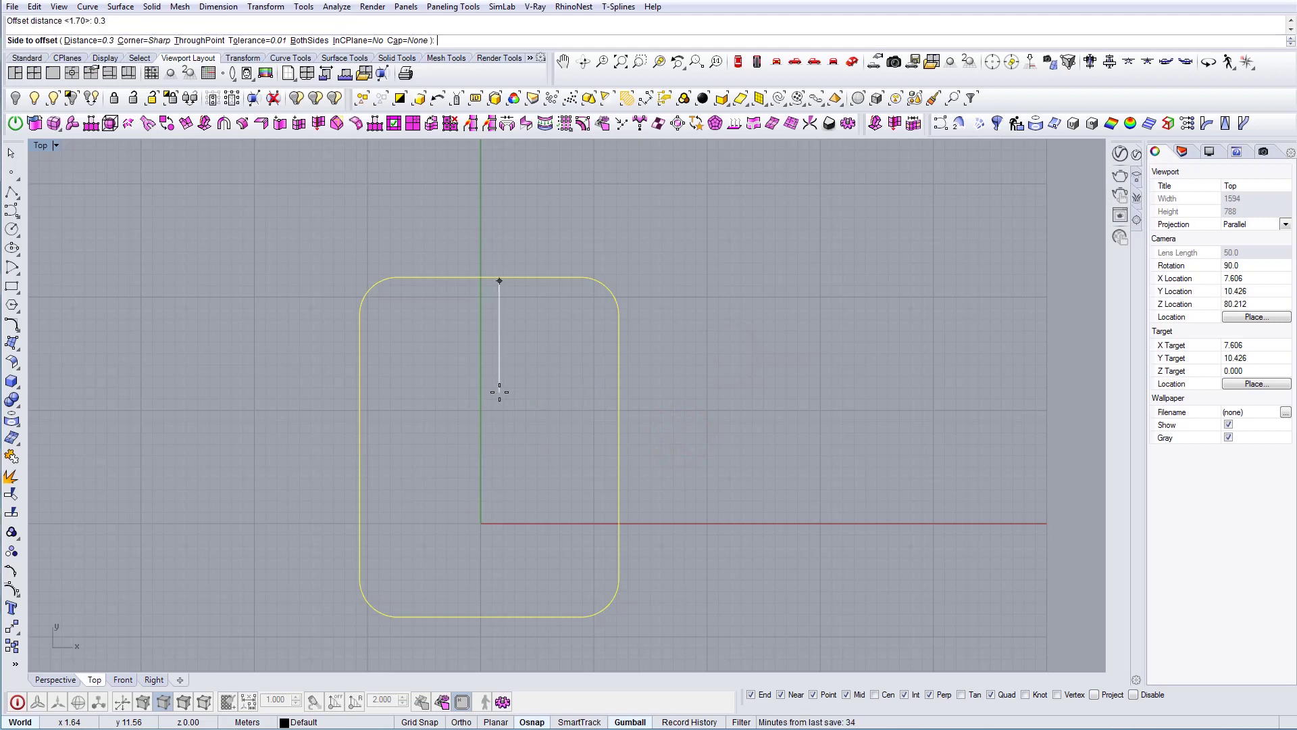
left_click(499, 391)
Step: Offset the new inner curve another 0.3 m inward and delete the middle one of the three curves
scroll(510, 256, "up", 6)
left_click(510, 298)
left_click(521, 348)
left_click(523, 306)
key("Return")
left_click(529, 498)
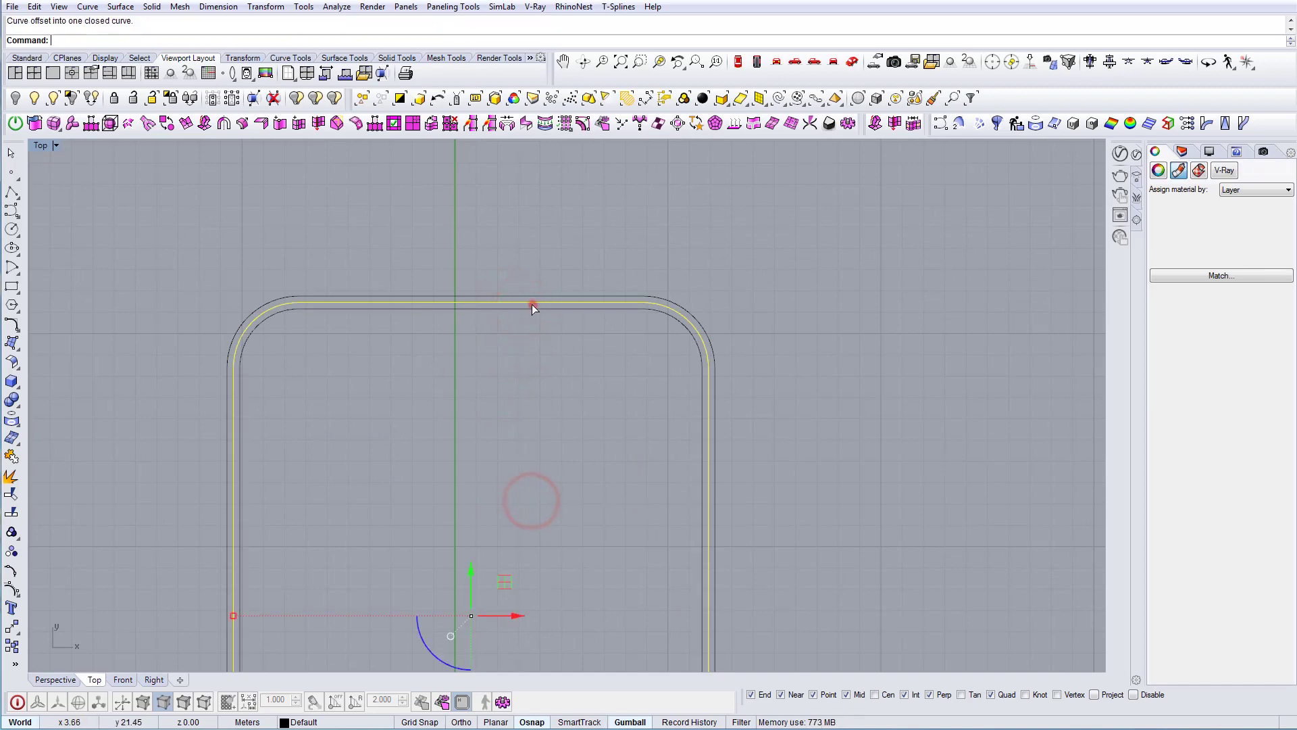
left_click(533, 304)
key("Delete")
Step: Select both remaining rounded rectangles and raise them above the ground in the Perspective view
scroll(552, 386, "down", 6)
left_click_drag(599, 274, 541, 368)
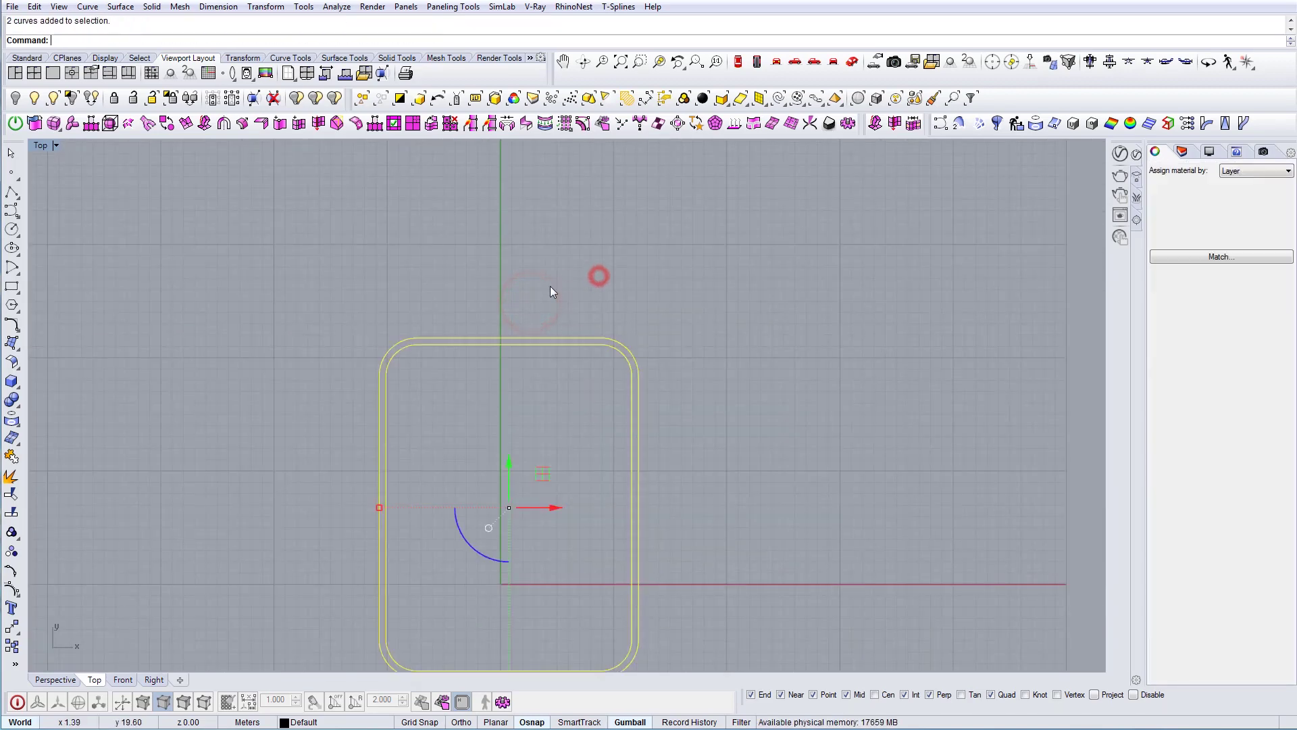
left_click(853, 62)
left_click_drag(447, 368, 455, 215)
Step: Extrude the outer rounded rectangle upward into a low wall
scroll(743, 389, "up", 5)
left_click(762, 431)
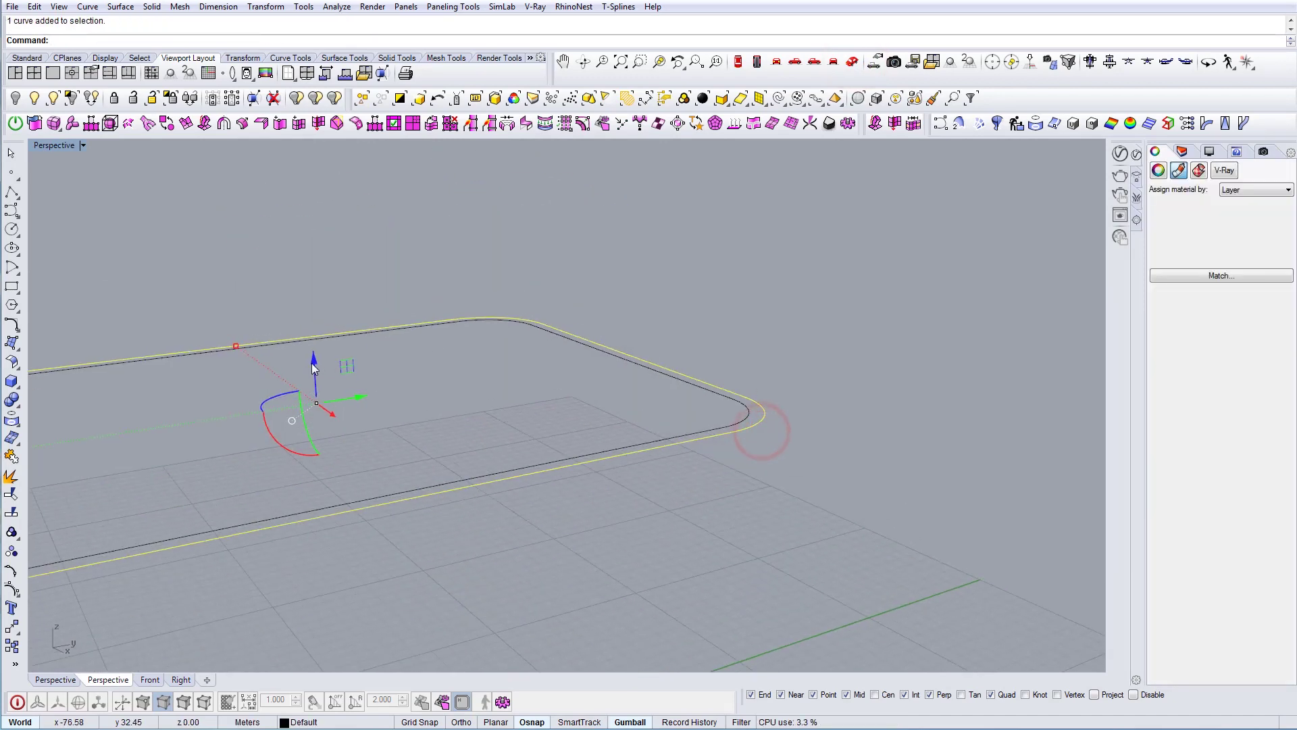
key("alt")
left_click_drag(314, 367, 304, 325)
right_click_drag(636, 400, 595, 364)
left_click(457, 282)
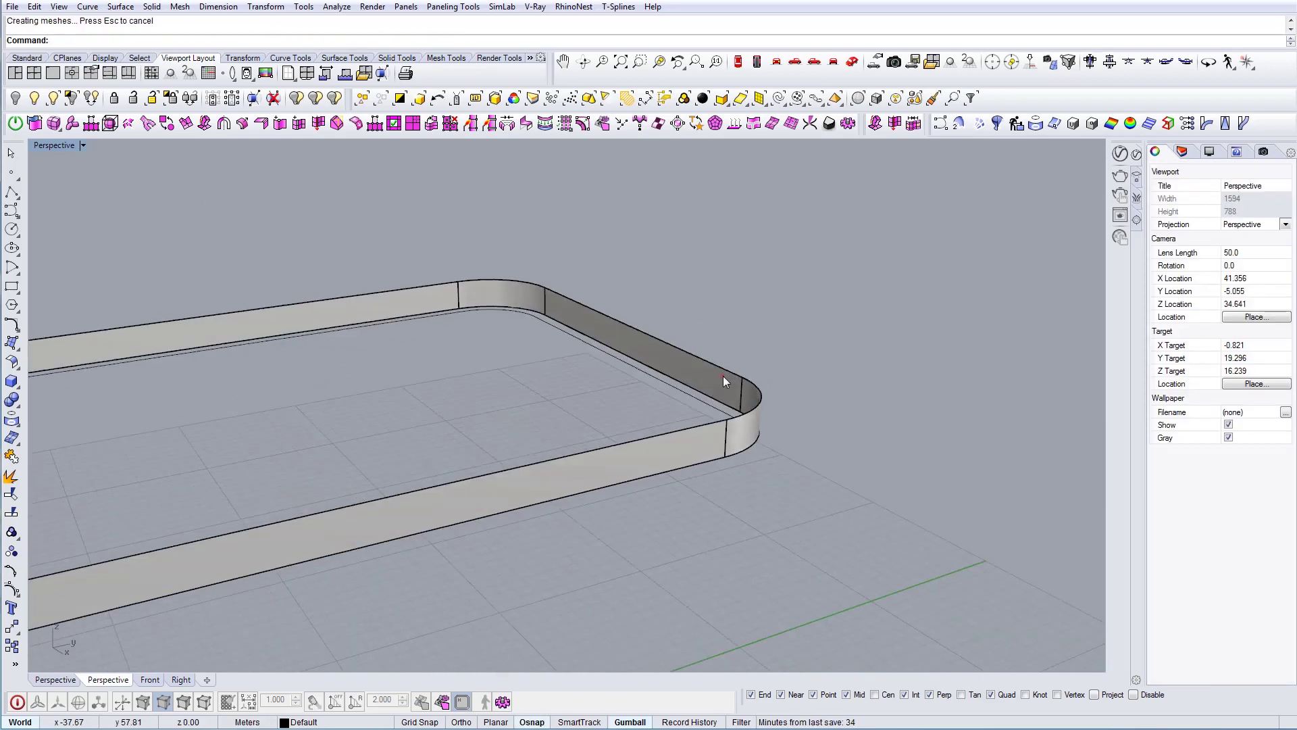
left_click(723, 375)
right_click_drag(722, 375, 682, 275)
left_click(682, 275)
Step: Extrude the inner rounded rectangle downward and cap both walls into closed slabs
left_click(247, 459)
right_click_drag(422, 412, 437, 454)
left_click_drag(295, 309, 307, 350)
right_click_drag(618, 385, 708, 483)
left_click(635, 413)
type("Cap")
key("Return")
key("Escape")
Step: Turn on the slabs' solid points and move the points at one end outward along the Y axis
scroll(635, 412, "down", 5)
scroll(709, 484, "down", 5)
left_click_drag(833, 527, 658, 335)
right_click_drag(659, 338, 526, 356, "shift")
type("S")
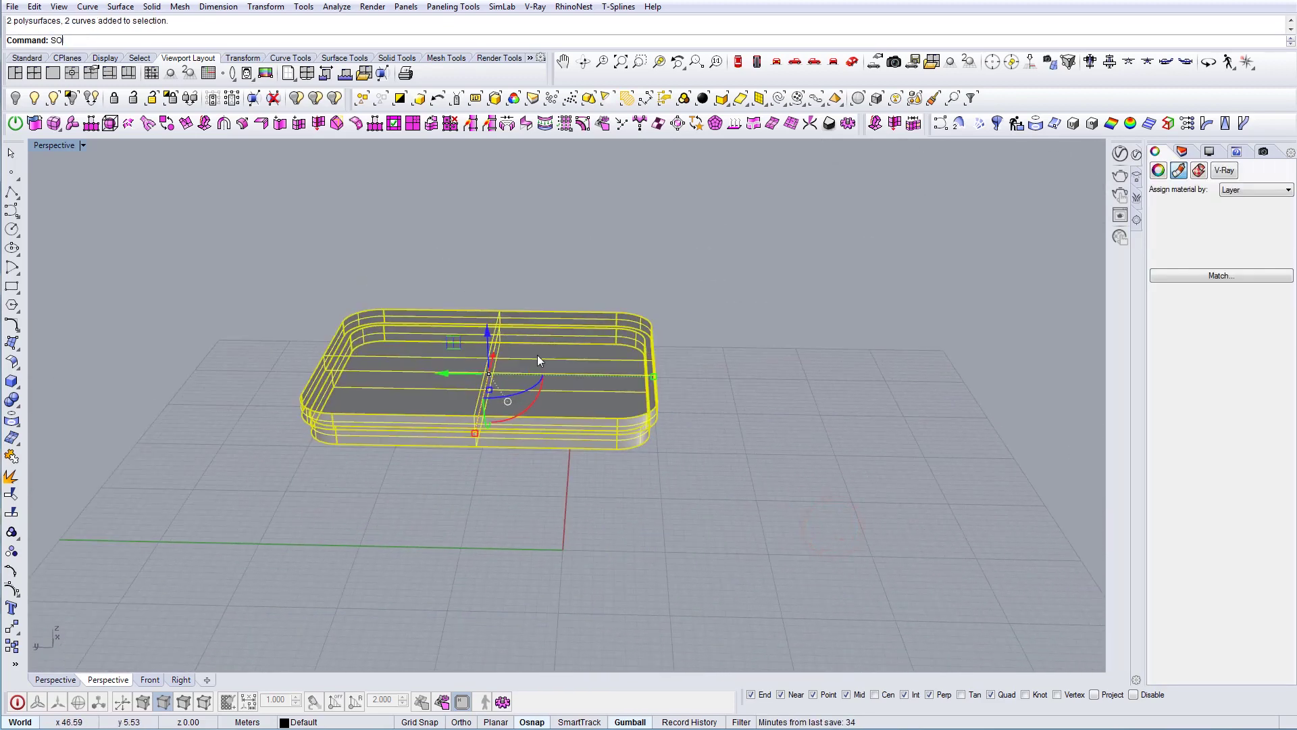
type("O")
key("Return")
left_click_drag(466, 248, 739, 531)
left_click_drag(587, 377, 658, 383)
right_click_drag(501, 422, 581, 567)
left_click(529, 466)
Step: Scale the lower slab vertically with Scale1D so that its height becomes 1.65 m
right_click_drag(531, 466, 566, 460)
right_click_drag(796, 389, 664, 334)
scroll(676, 326, "down", 4)
left_click(666, 337)
scroll(662, 351, "up", 5)
type("scale2d")
key("Return")
left_click(777, 380)
key("Escape")
right_click_drag(778, 382, 978, 509)
left_click(977, 508)
left_click(971, 550)
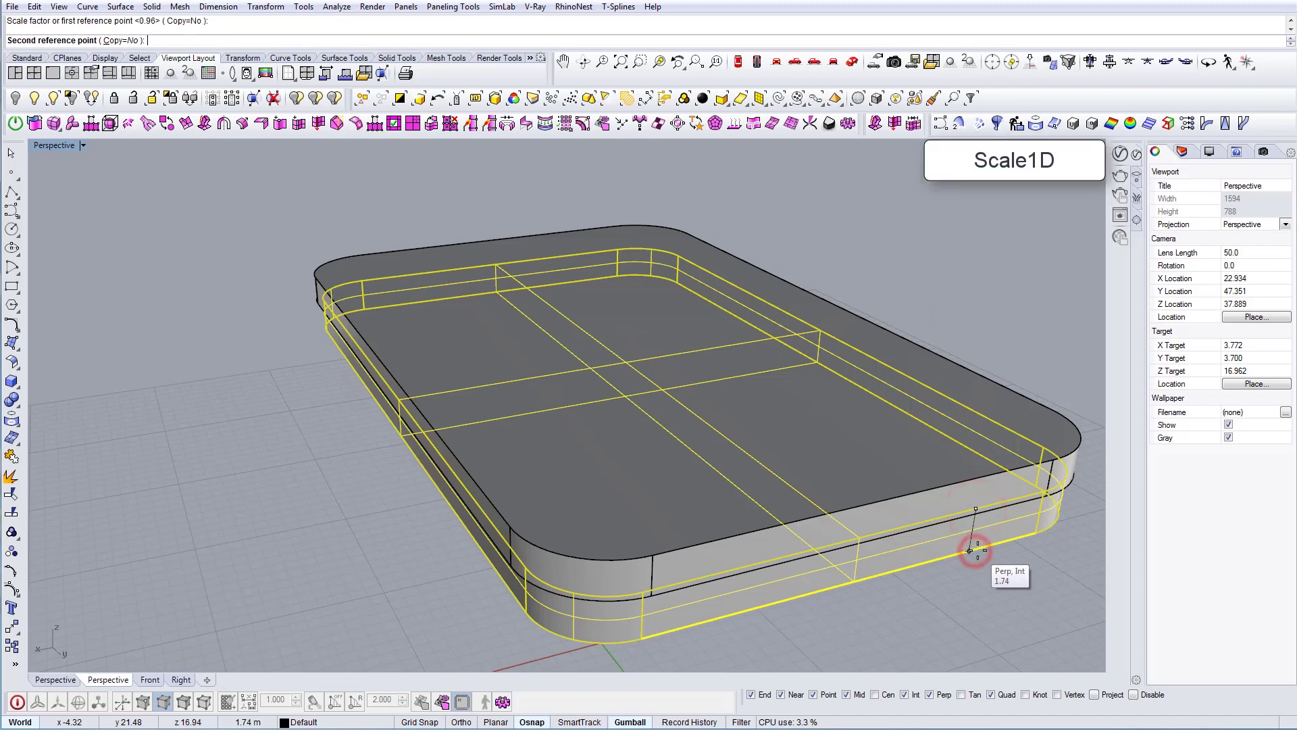
type("1.65")
key("Return")
key("Escape")
Step: Compare the stepped slabs with a close-up of the roof edge and fins in the reference photo
right_click_drag(679, 375, 585, 304)
scroll(586, 304, "down", 4)
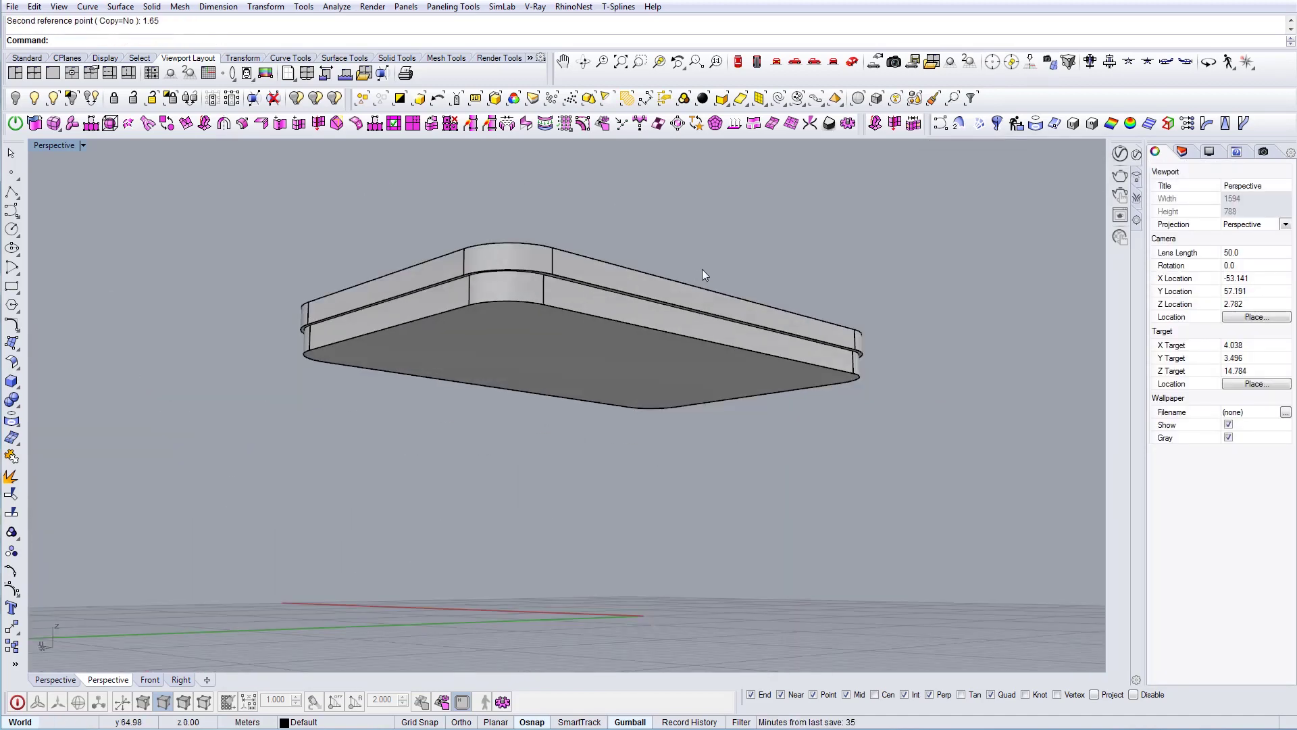
left_click_drag(836, 729, 837, 212)
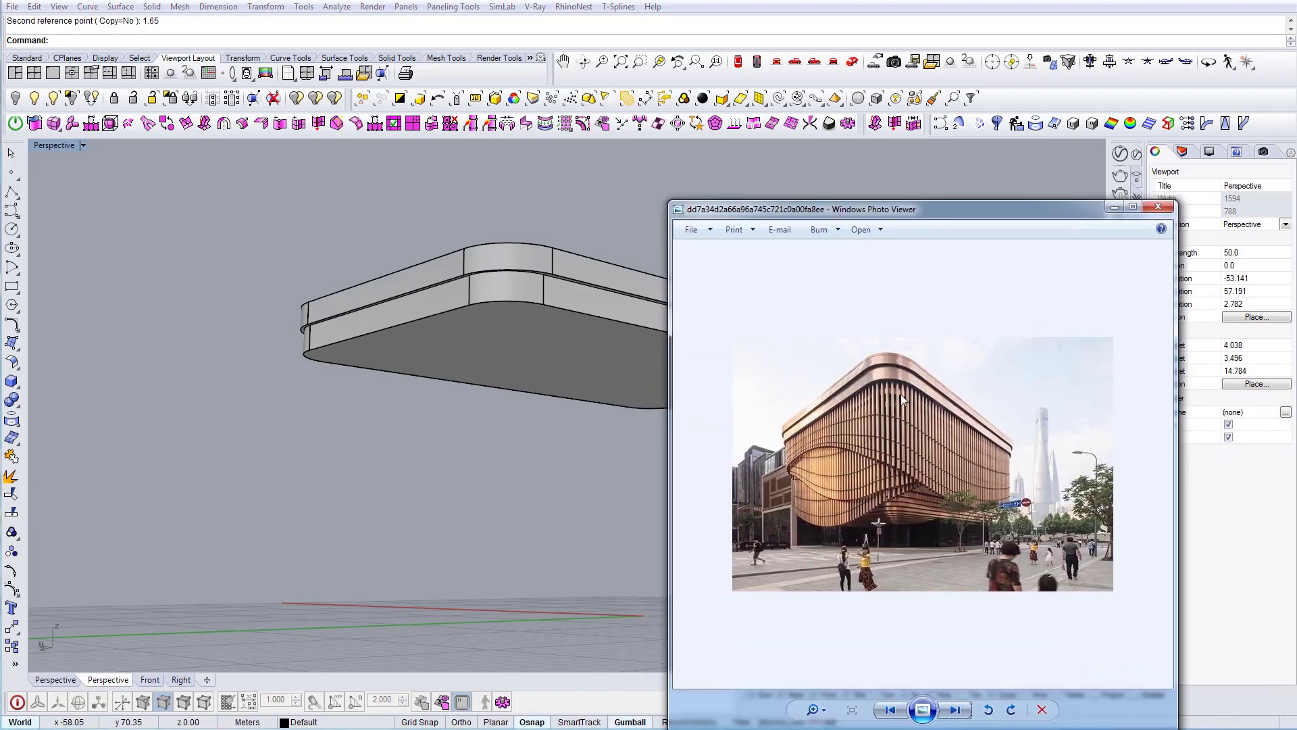
scroll(899, 395, "up", 3)
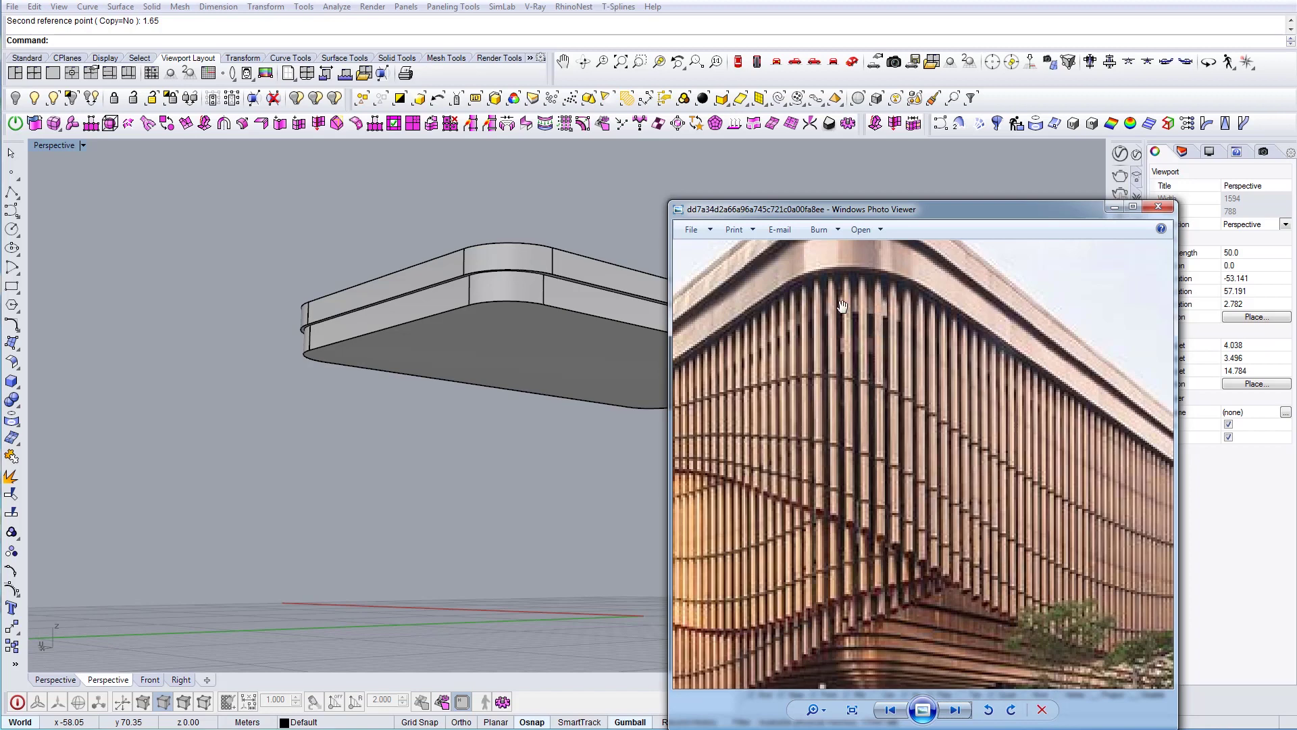
key("alt+Tab")
Step: Delete the unneeded object at the slabs and check the roof edge in the reference photo again
right_click_drag(616, 350, 665, 383)
left_click(606, 361)
key("Delete")
mouse_move(639, 294)
right_mouse_down()
mouse_move(634, 243)
mouse_move(568, 226)
mouse_move(608, 261)
mouse_move(631, 255)
mouse_move(650, 295)
right_mouse_up()
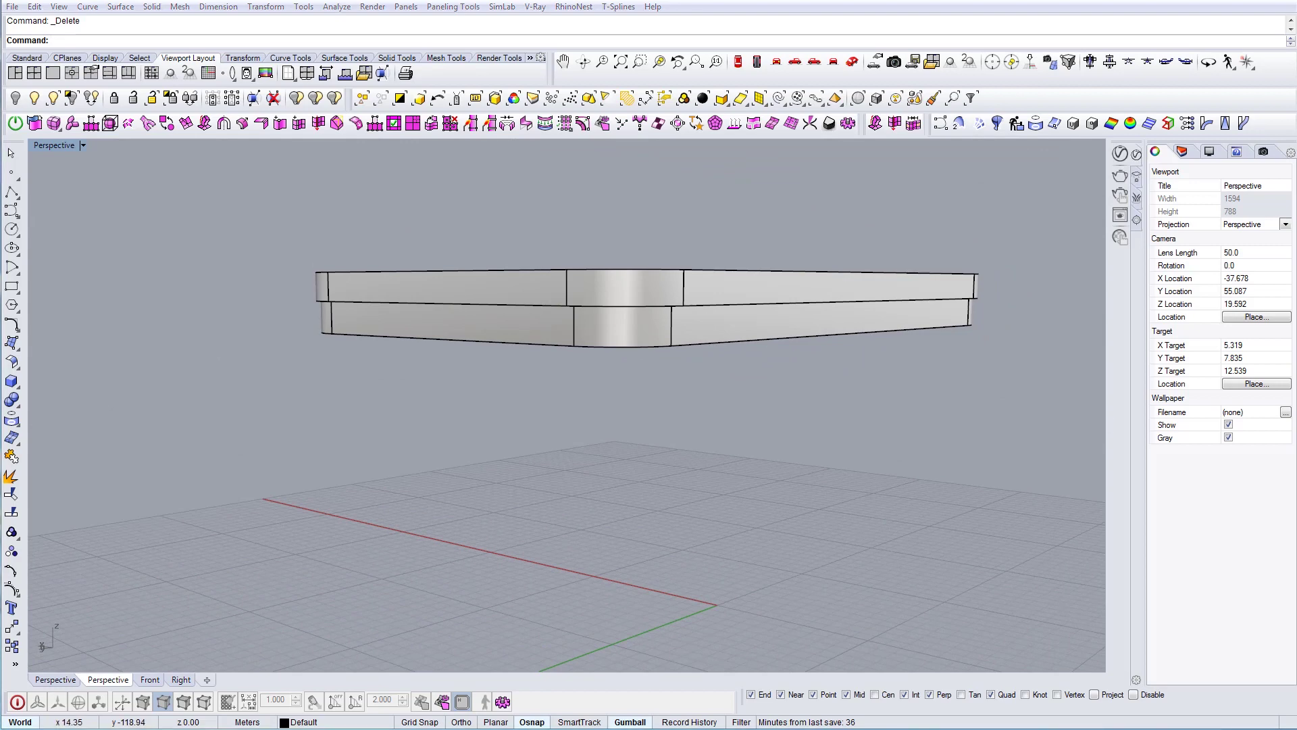
left_click_drag(946, 728, 863, 189)
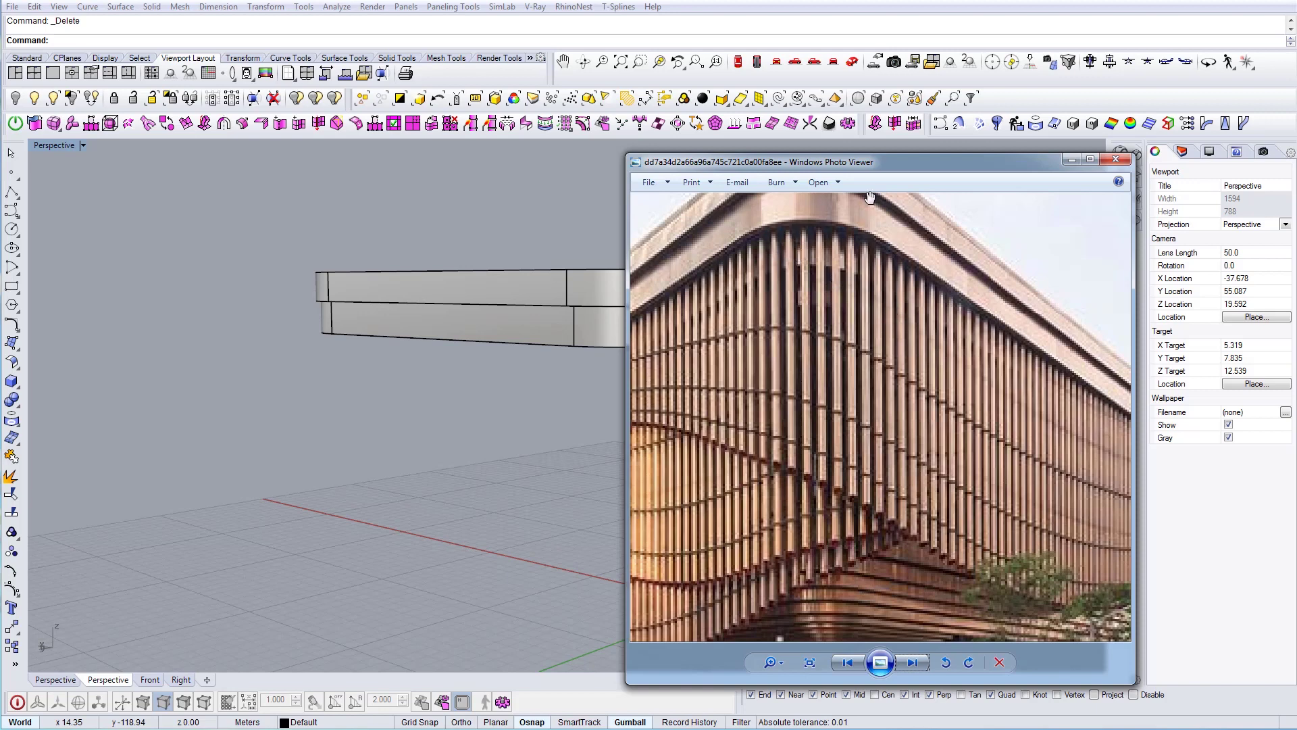
left_click(1071, 159)
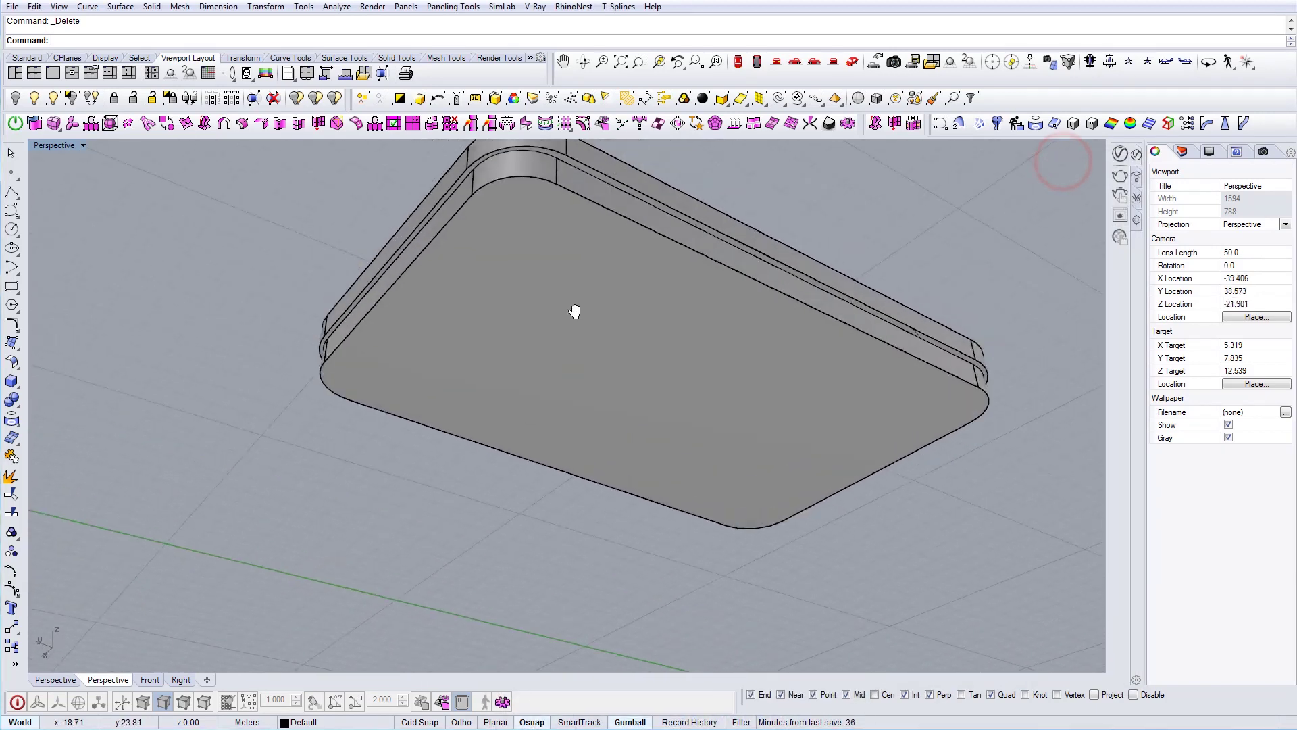
Step: Duplicate the border of the lower slab's bottom face and offset that curve 0.6 m inward
left_click(574, 298)
right_click_drag(574, 298, 588, 334)
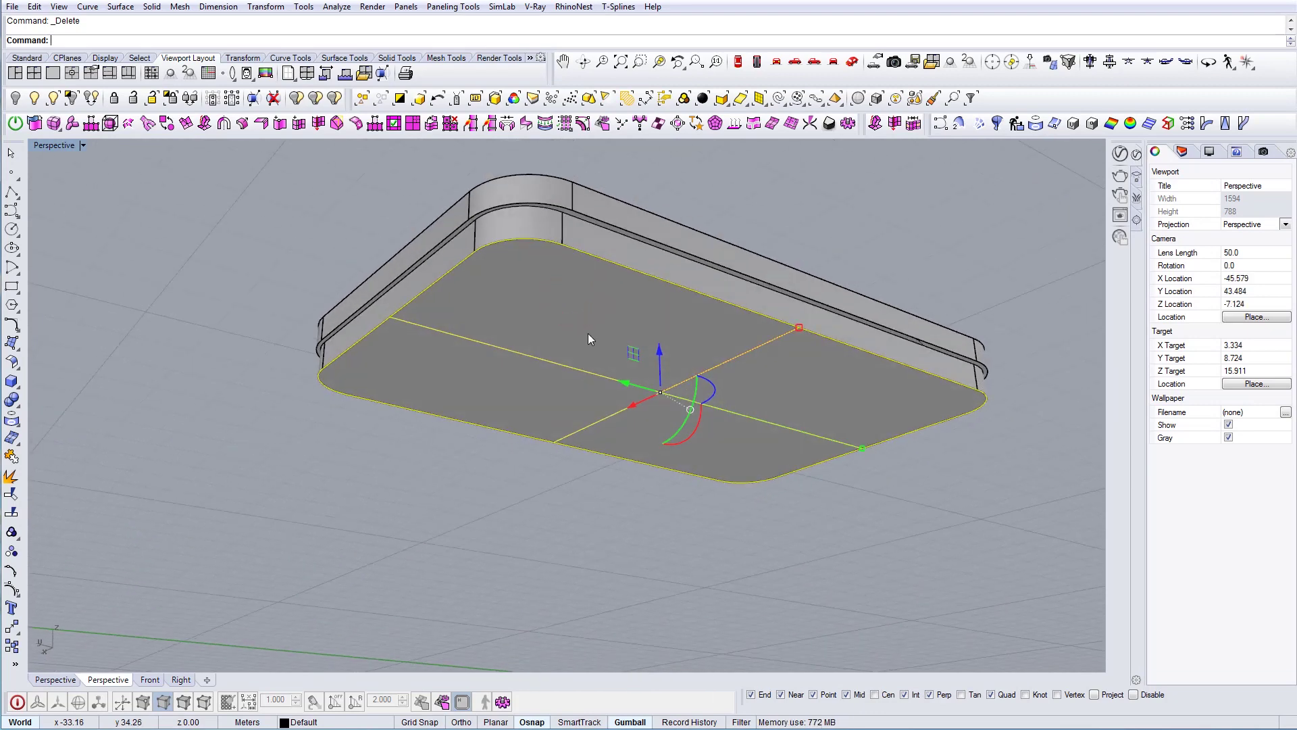
key("Return")
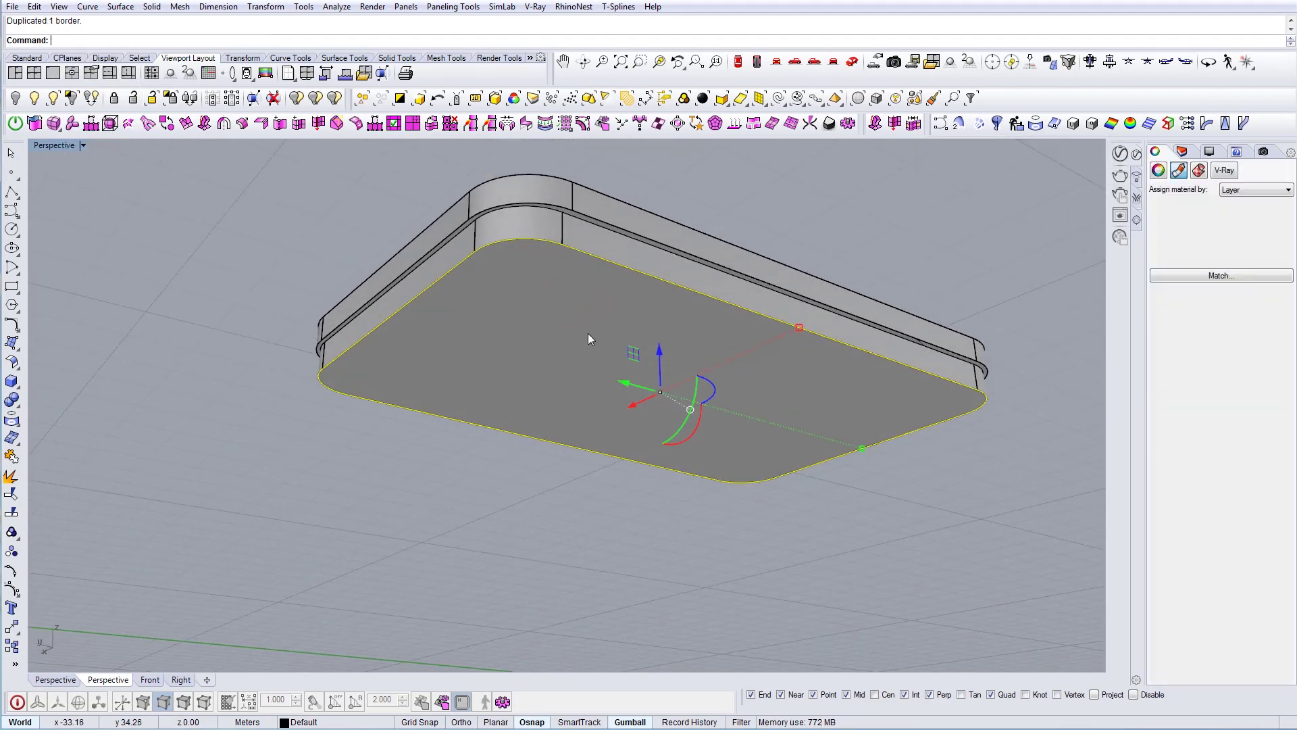
type("o")
key("Return")
right_click_drag(574, 330, 681, 325)
type("d")
key("Return")
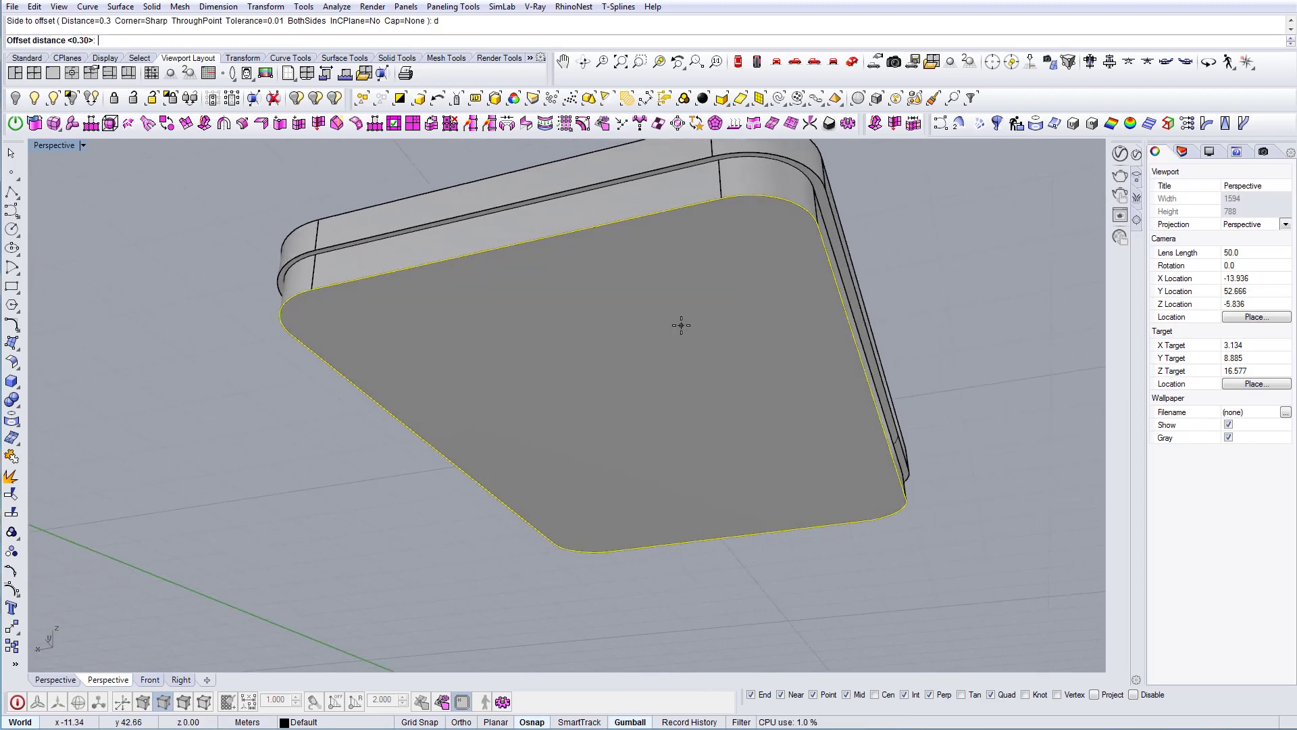
type("0.6")
key("Return")
left_click(681, 325)
Step: Add two more inward offsets of 0.6 m, each from the previous curve on the slab's underside
right_click_drag(602, 318, 489, 225)
left_click(486, 221)
left_click(270, 457)
key("Return")
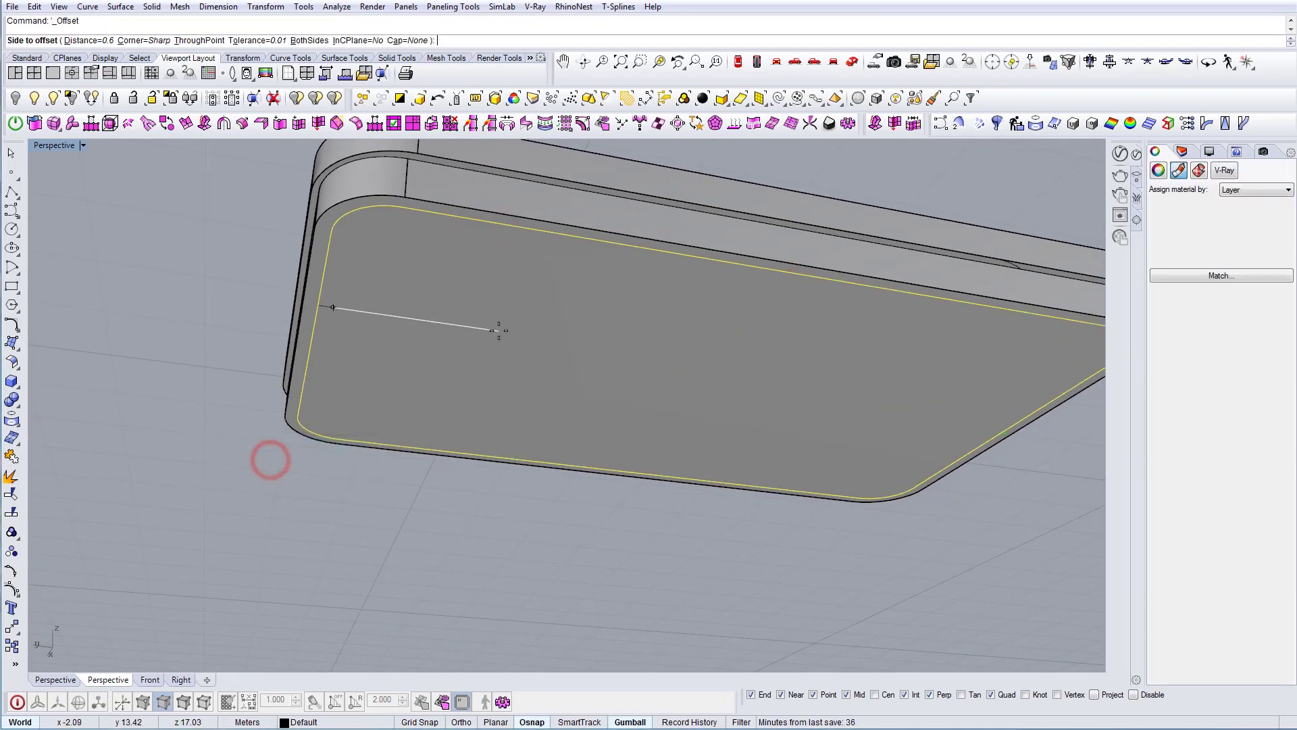
left_click(499, 331)
left_click(337, 288)
left_click(261, 456)
key("Return")
left_click(467, 343)
Step: Select the two innermost offset curves and move them down below the slabs
right_click_drag(466, 342, 376, 306)
left_click(365, 295)
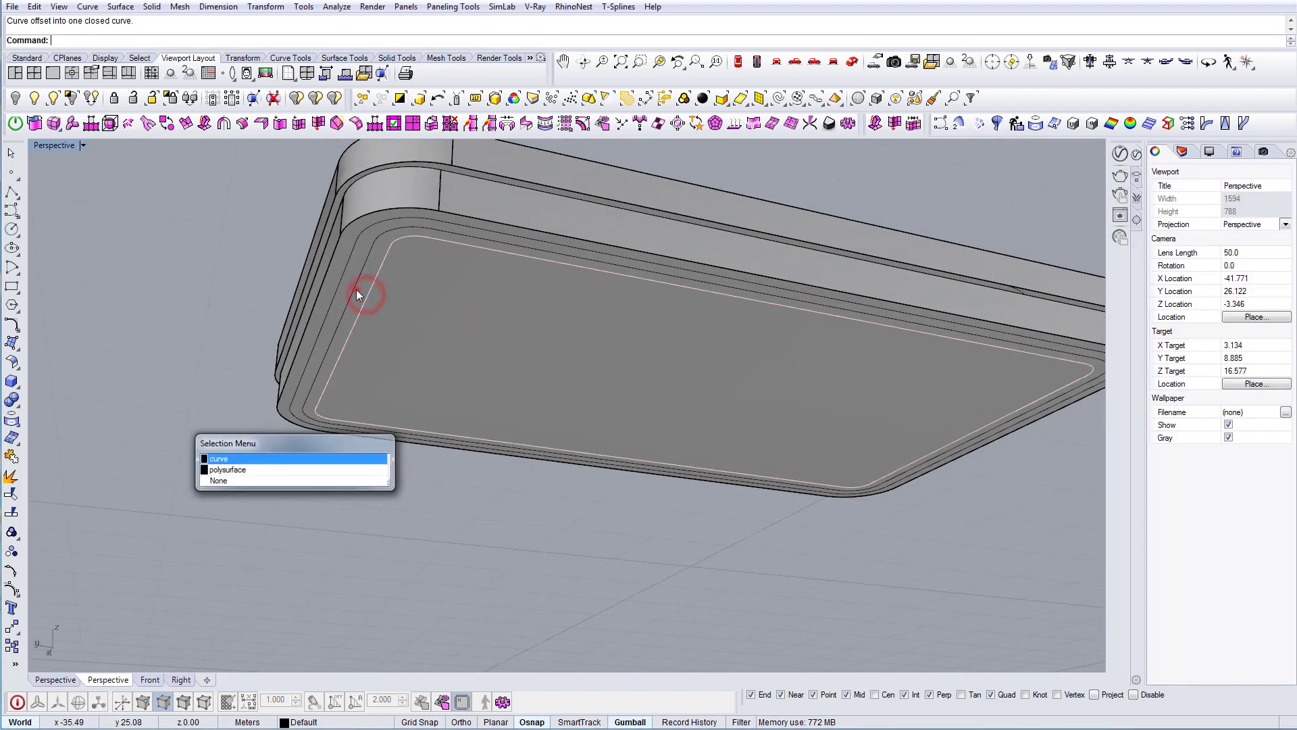
left_click(366, 305)
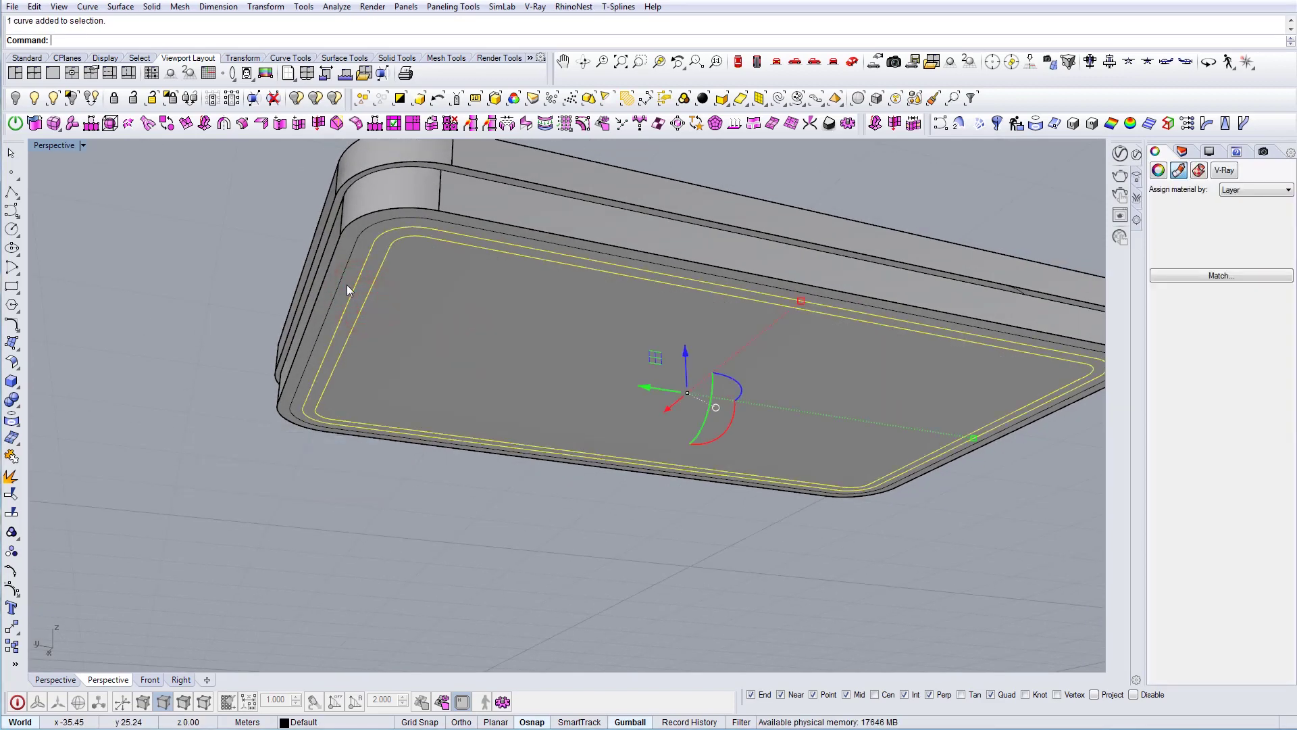
right_click_drag(347, 284, 655, 343)
left_click_drag(652, 331, 653, 481)
left_click(594, 456)
right_click_drag(595, 456, 710, 455)
left_click(874, 533)
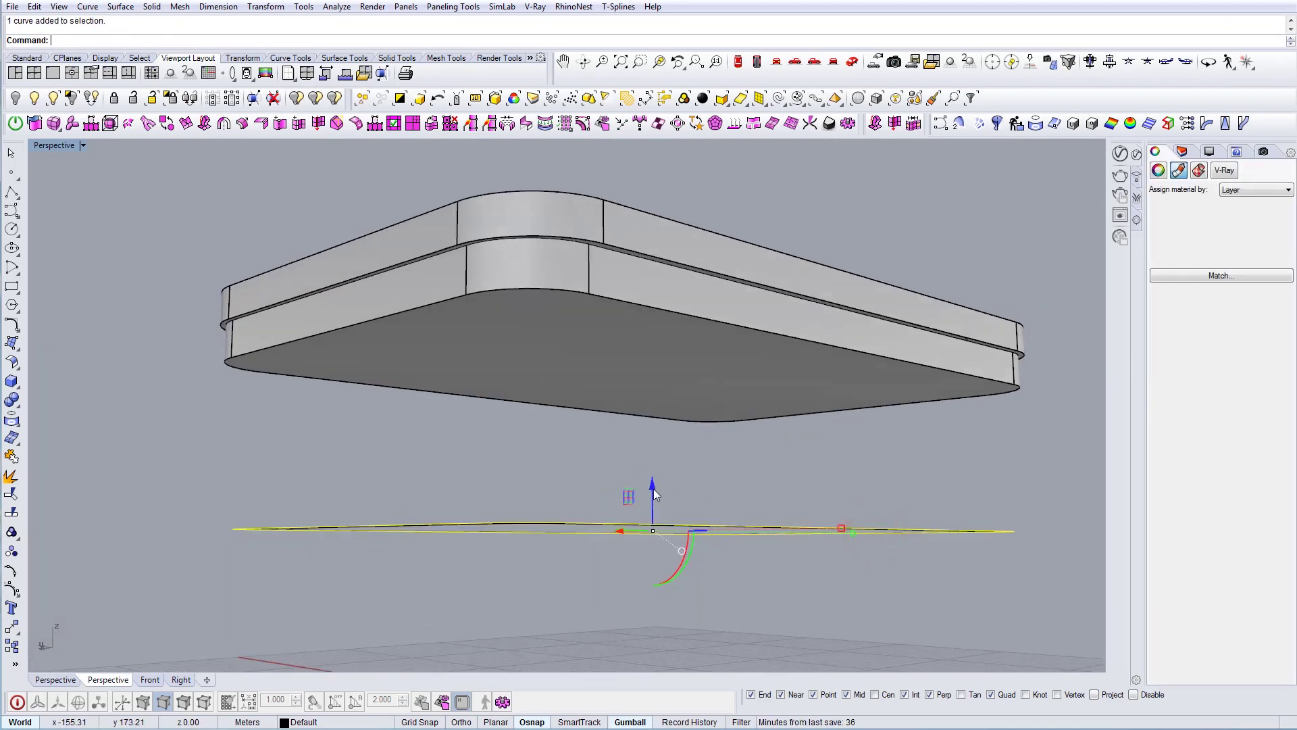
left_click_drag(652, 489, 653, 389)
Step: Extrude the remaining offset curve on the slab's underside downward and cap it into a closed third tier
right_click(581, 355)
left_click(468, 296)
left_click(477, 319)
right_click_drag(477, 319, 871, 402)
left_click(473, 427)
type("Cap")
key("Return")
key("Escape")
Step: Reduce the third tier's height to 1.65 m with Scale1D, keeping its upper edge fixed
left_click(424, 313)
type("Scale1D")
key("Return")
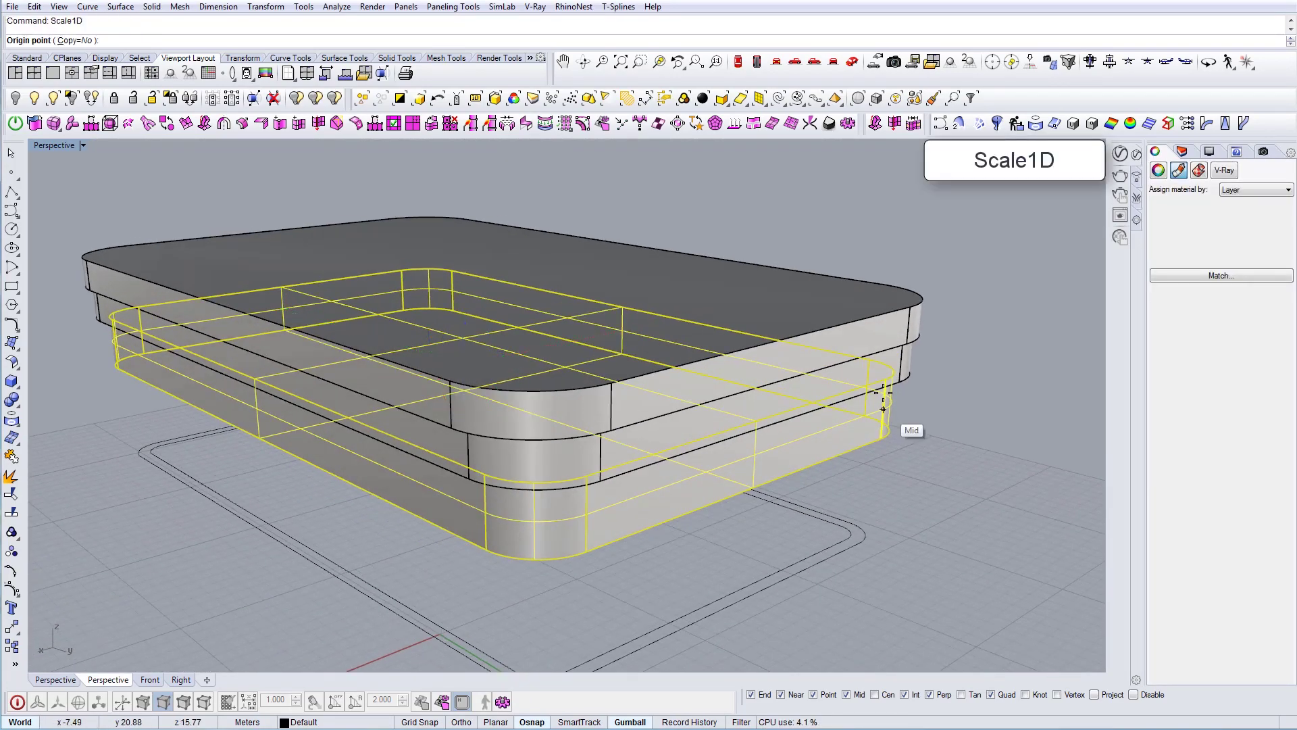
scroll(882, 405, "up", 3)
left_click(859, 379)
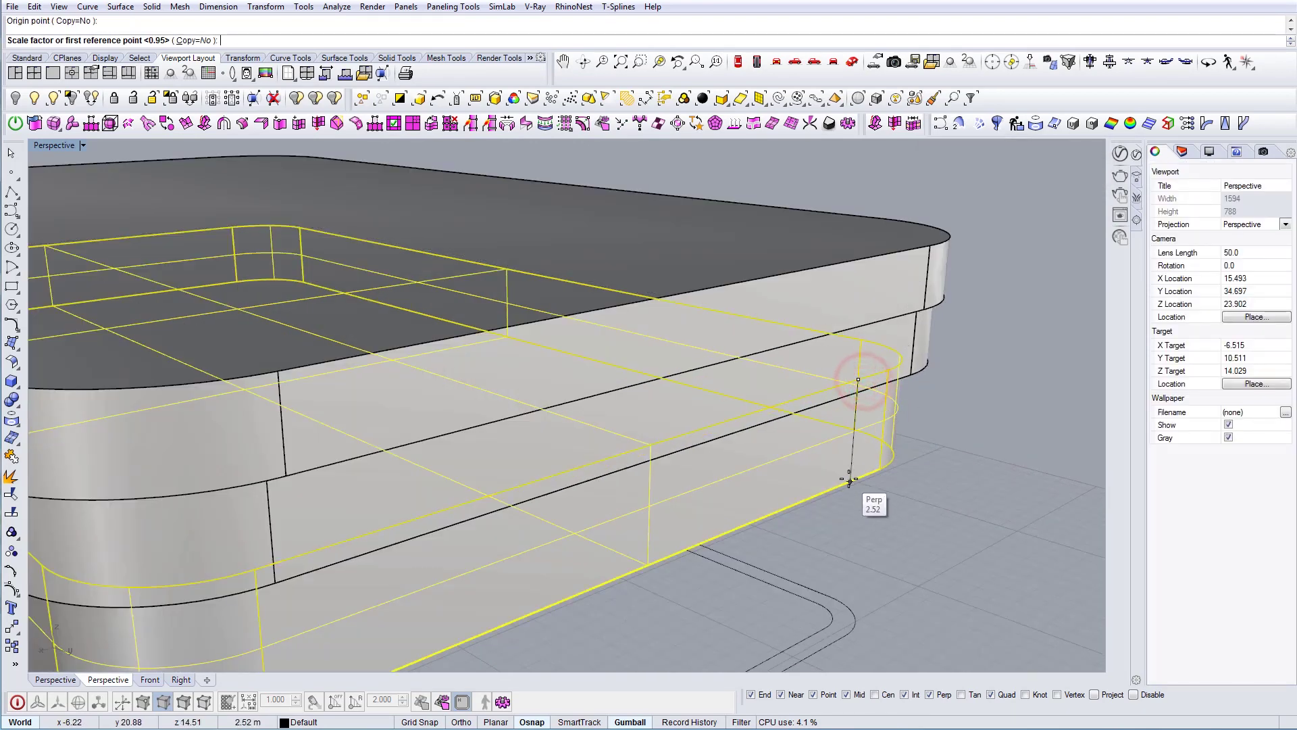
left_click(849, 480)
type("1.65")
key("Return")
key("Escape")
Step: Delete the leftover curve below the third tier and move the larger remaining outline curve up to the tier's underside
right_click_drag(870, 463, 300, 377)
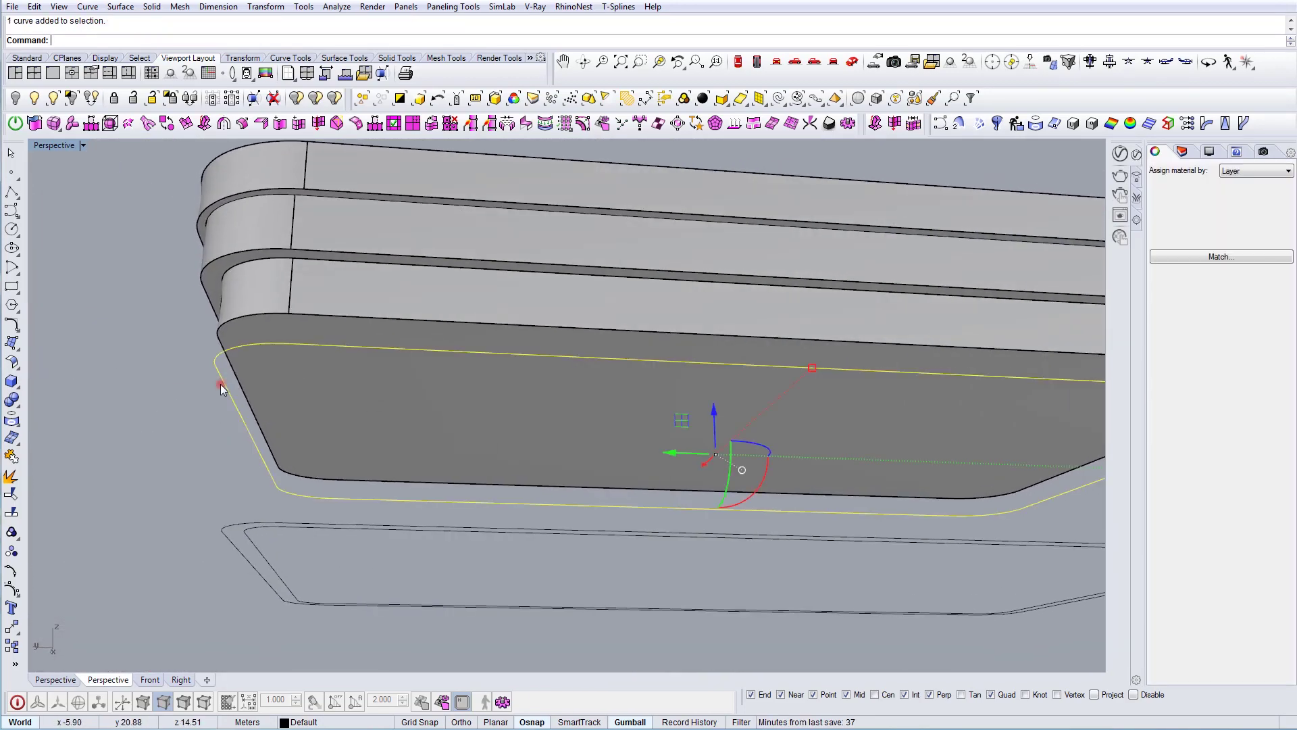
right_click_drag(221, 387, 234, 462)
key("Delete")
left_click(262, 520)
right_click_drag(260, 523, 272, 509)
type("m")
key("Return")
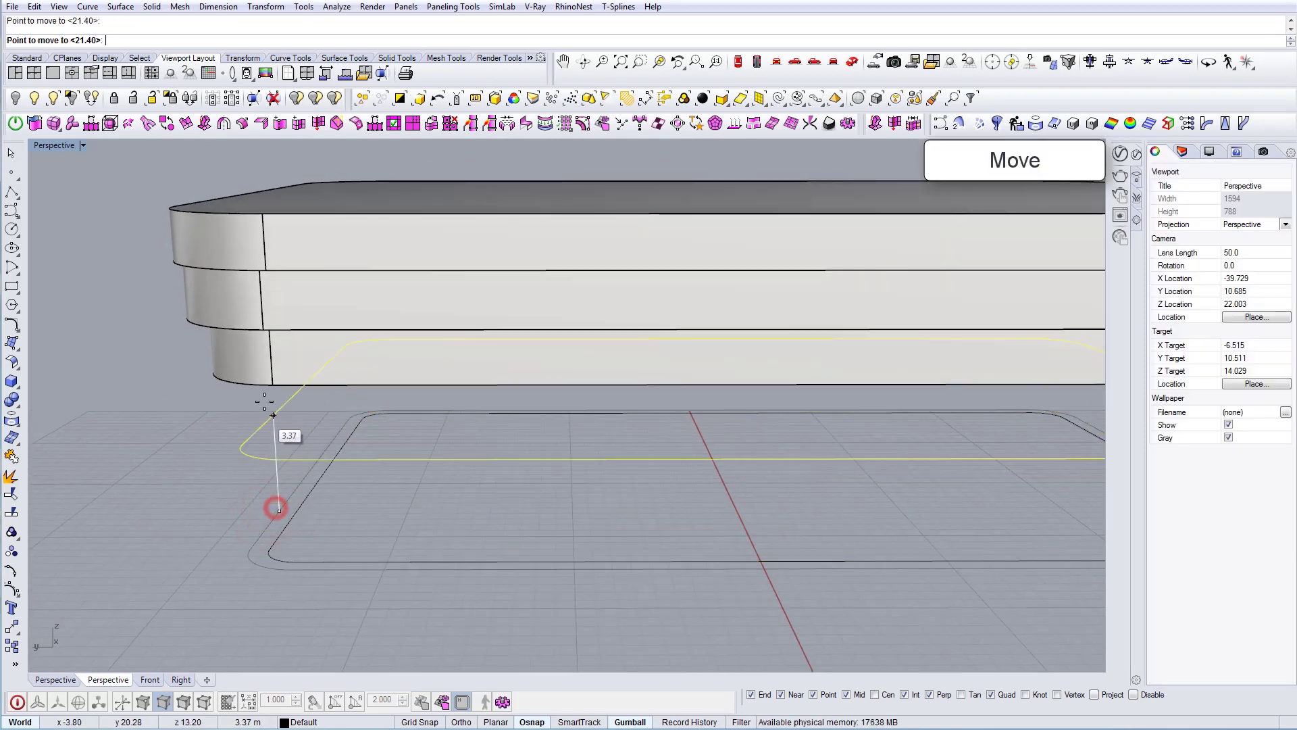
left_click(264, 385)
Step: Extrude the moved outline curve downward as a fourth tier and cap it into a closed solid
type("ExtrudeCrv")
key("Return")
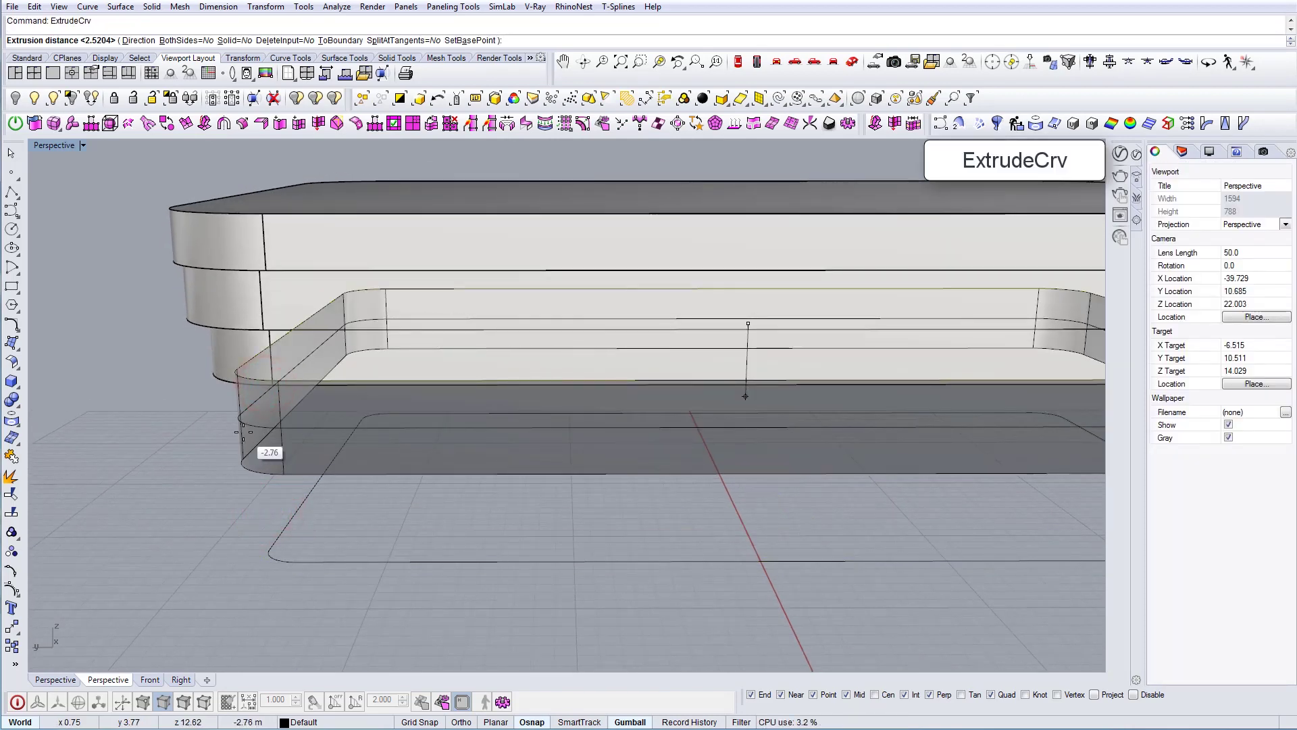
key("Return")
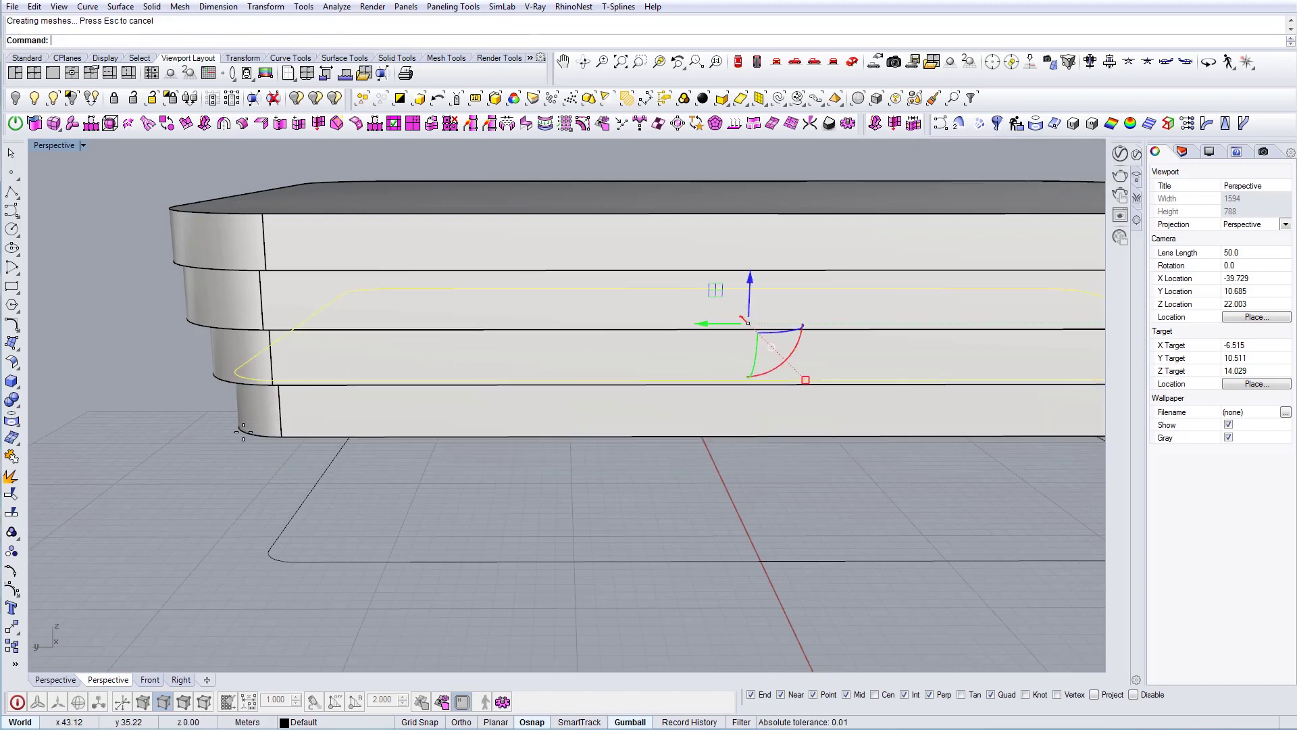
left_click(234, 446)
right_click_drag(234, 446, 328, 447)
left_click(322, 368)
type("cap")
key("Return")
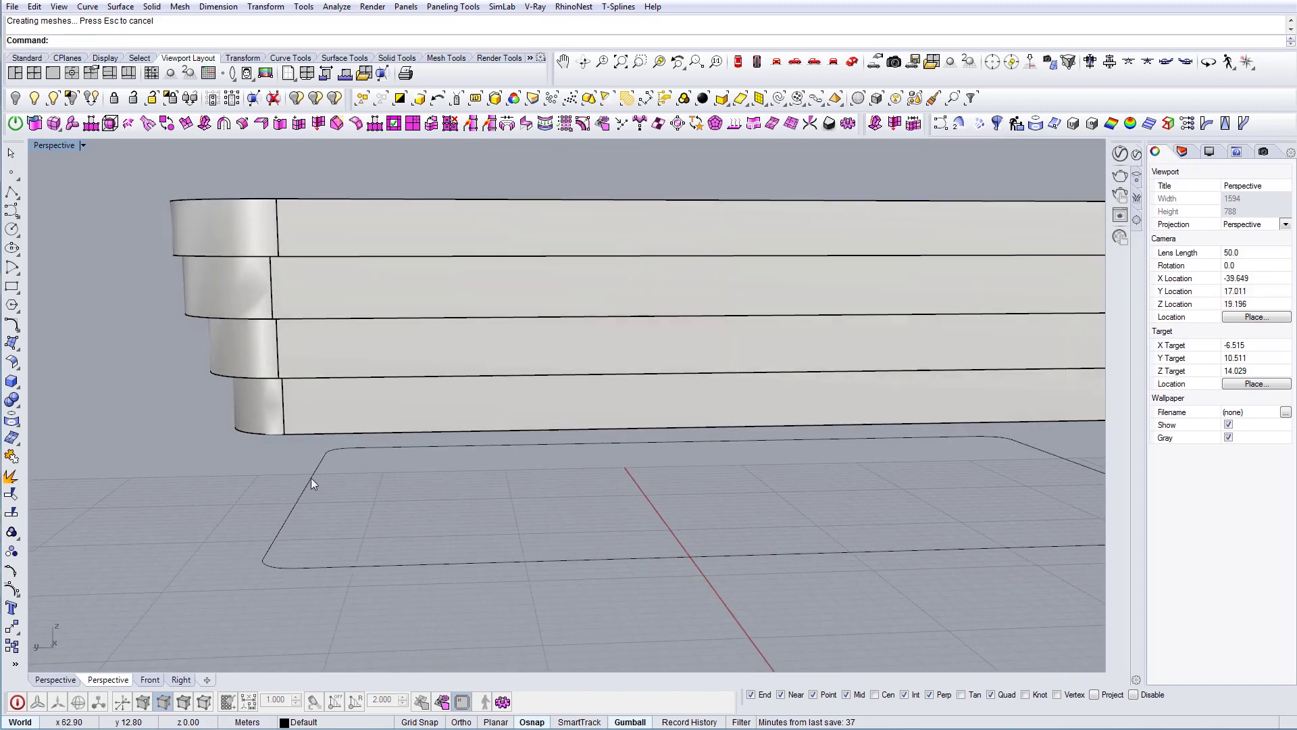
Step: Move the last outline curve up to the fourth tier's underside and extrude it downward as the tall base walls
left_click(327, 510)
right_click_drag(327, 510, 330, 467)
type("move")
key("Return")
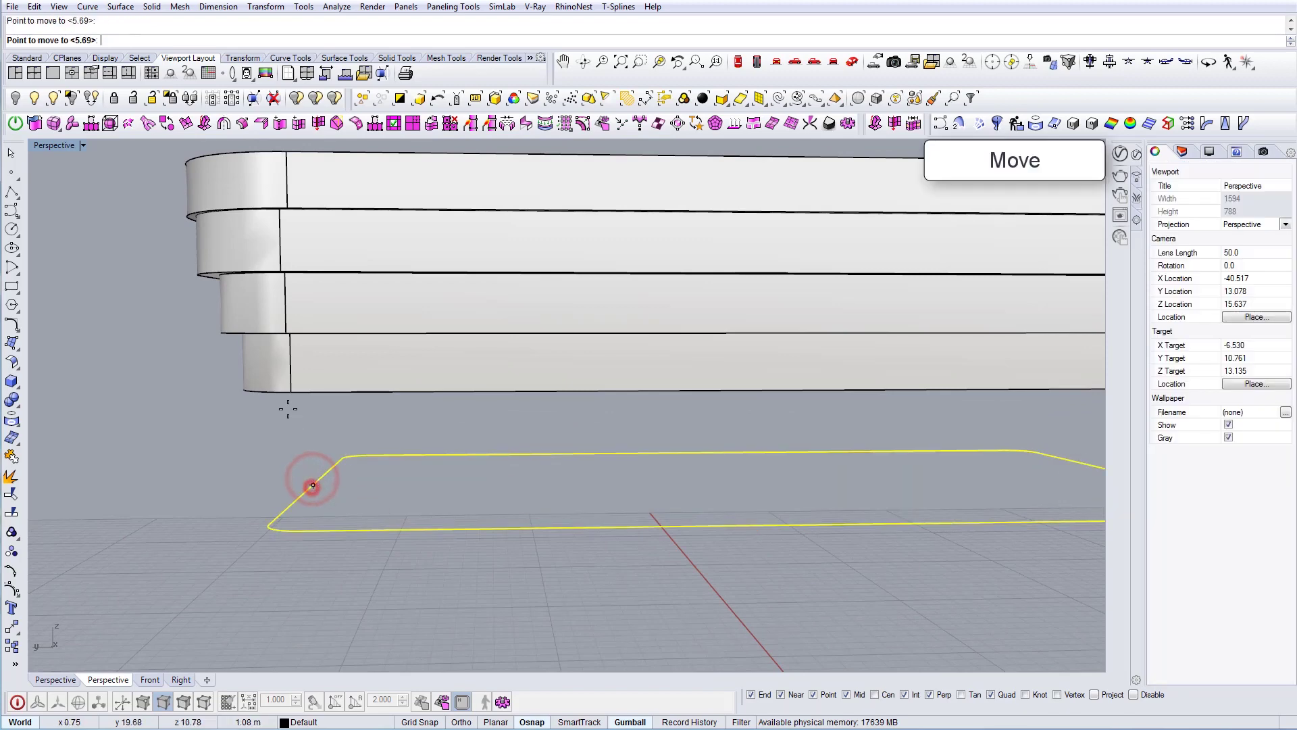
left_click(284, 389)
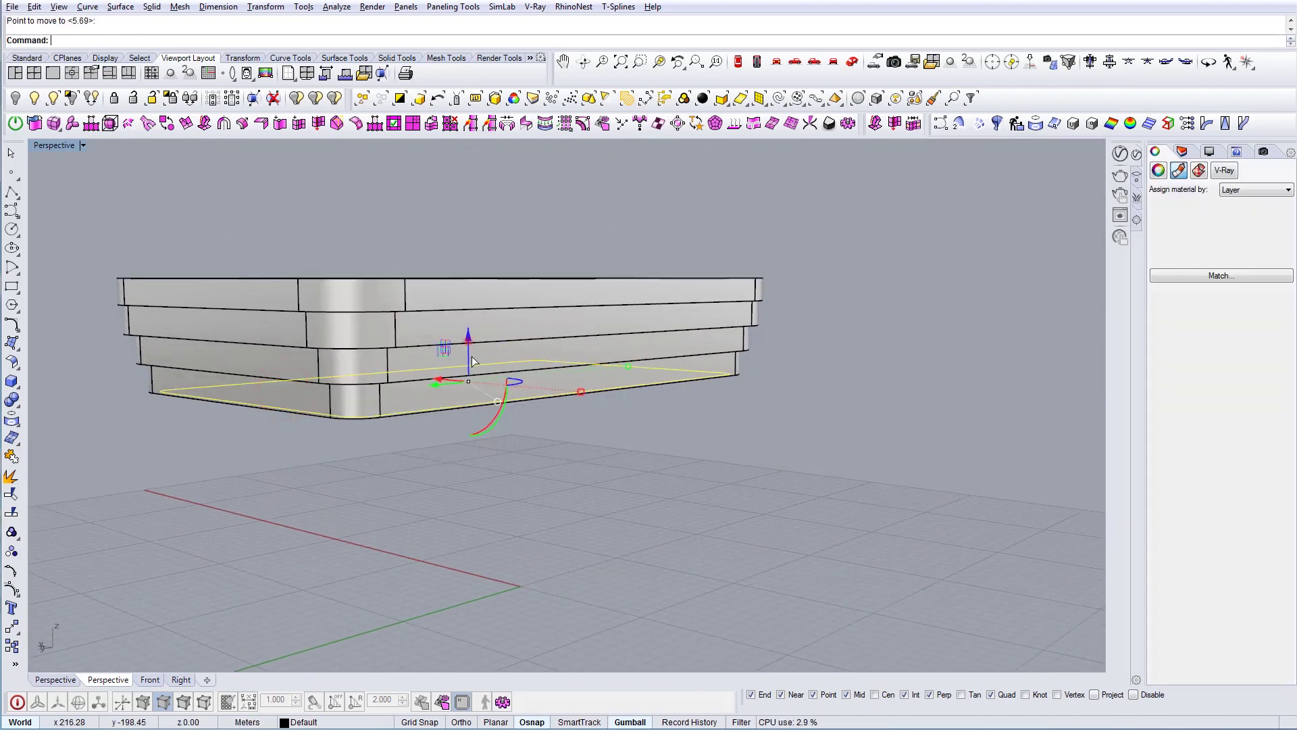
left_click_drag(468, 342, 467, 420, "ctrl")
right_click_drag(466, 419, 513, 440)
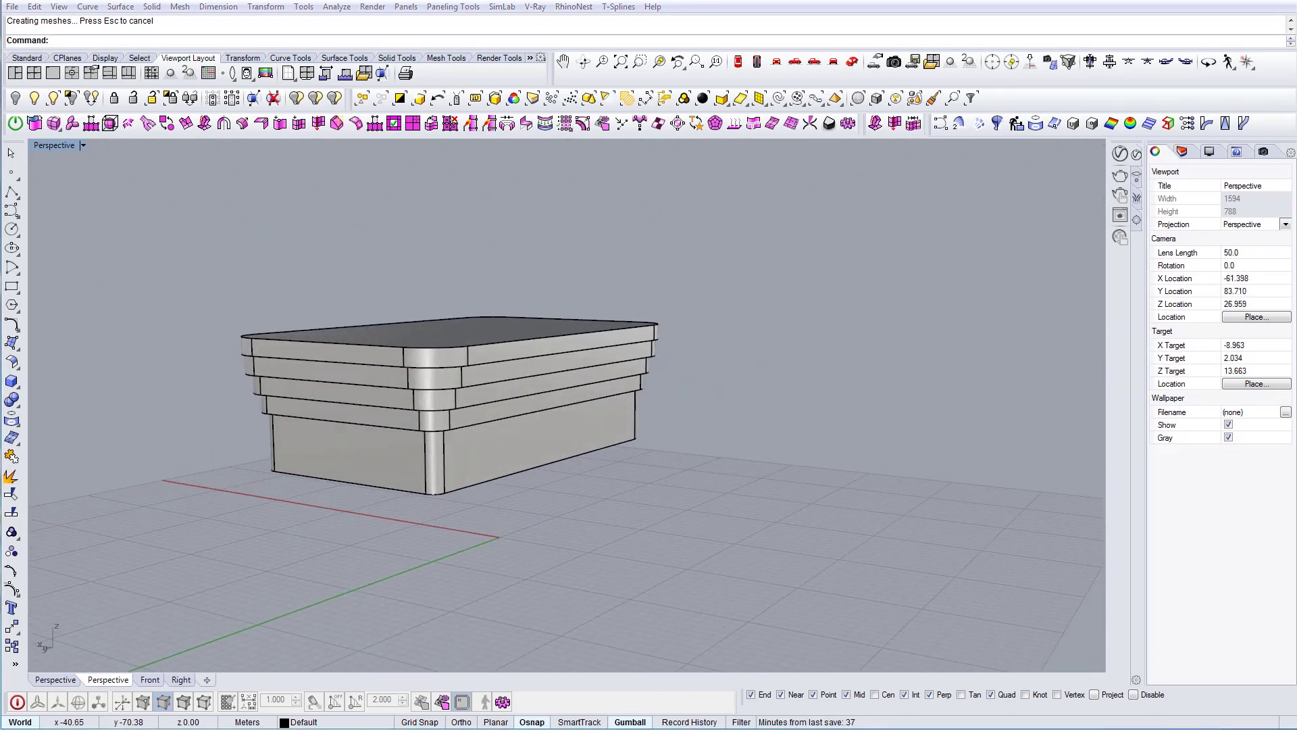
Step: Examine the facade's lower part in the building's reference photo in Windows Photo Viewer
left_click(487, 729)
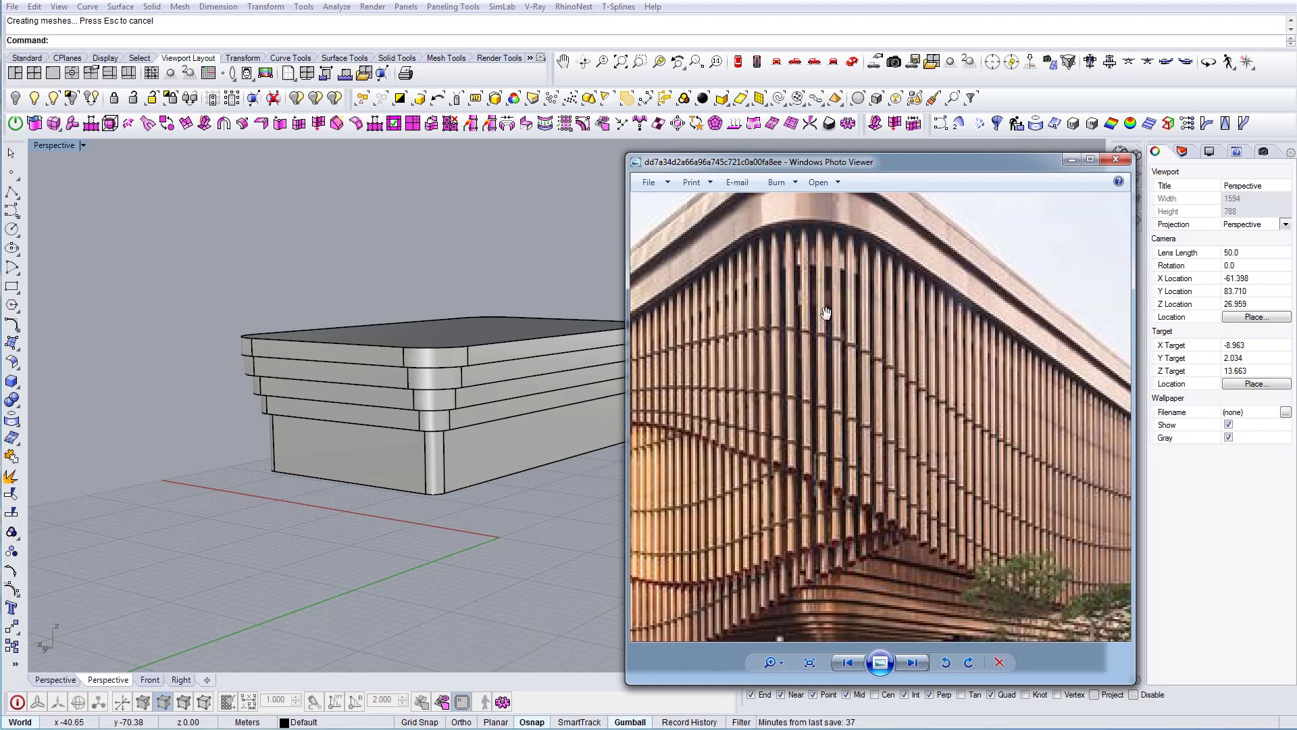
scroll(919, 439, "down", 3)
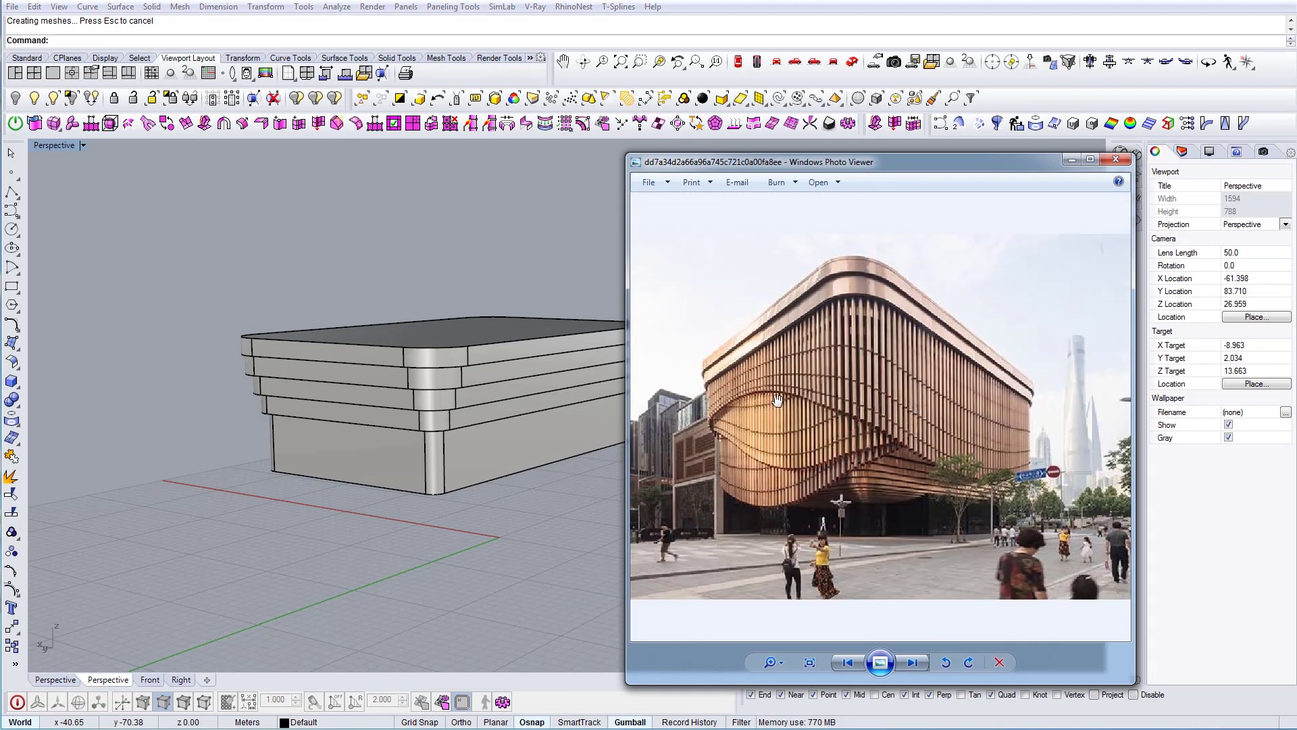
left_click_drag(819, 163, 858, 168)
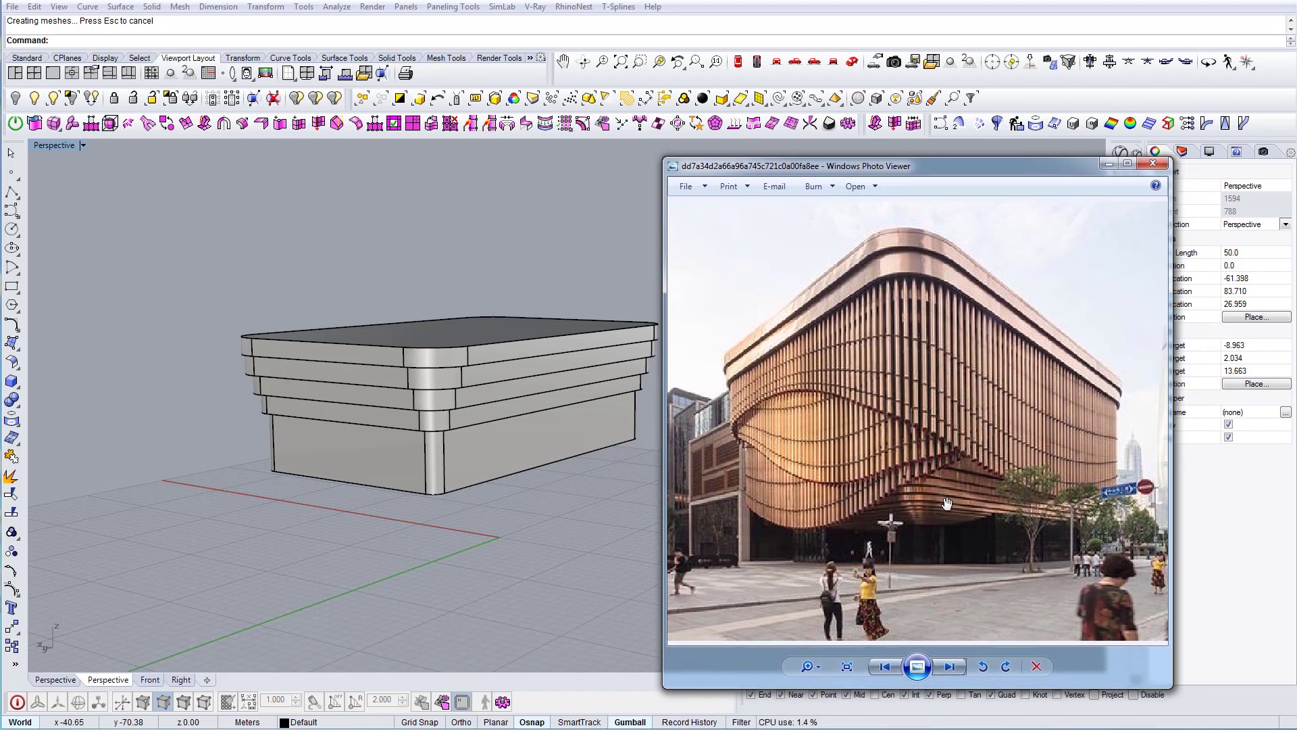
left_click(949, 166)
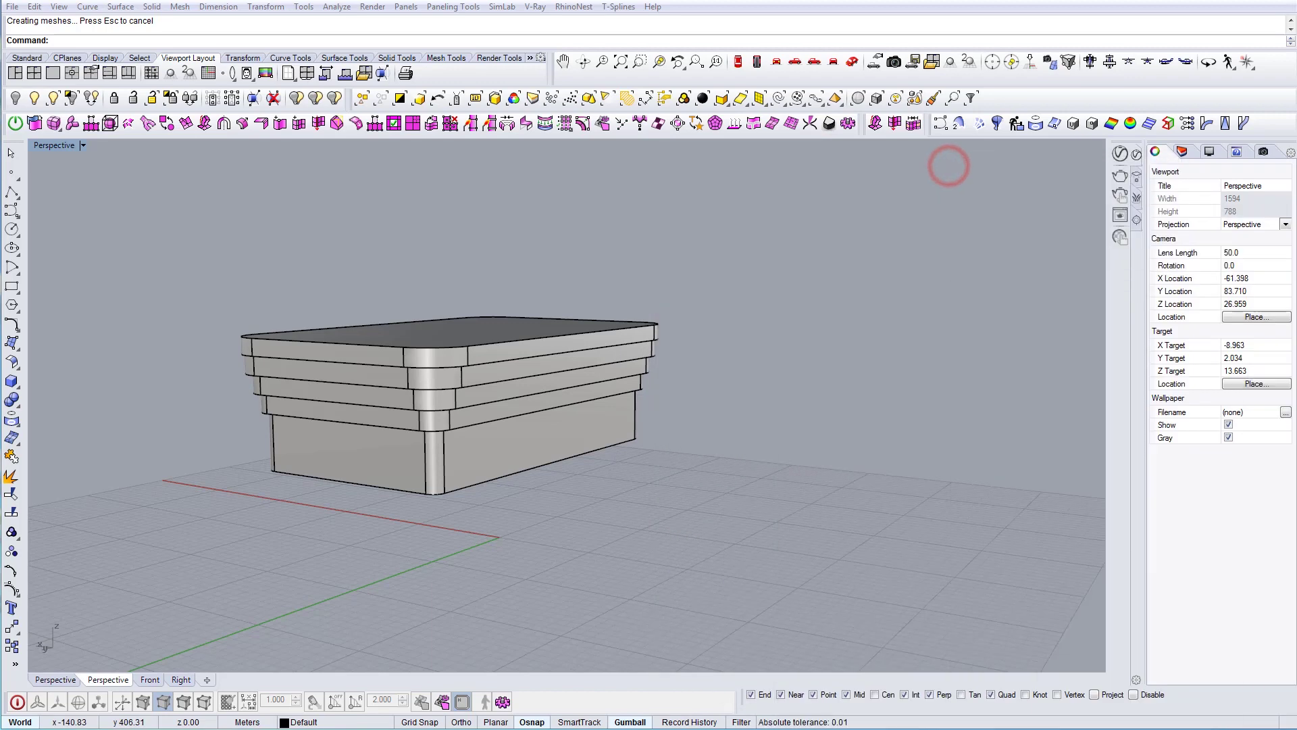
Step: Cap the tall base walls below the fourth tier into a closed solid
right_click_drag(585, 402, 533, 383)
left_click(469, 453)
right_click_drag(470, 453, 536, 427)
scroll(477, 405, "up", 2)
type("Cap")
key("Return")
Step: Copy the tall base block straight down so the duplicate sits directly beneath it
left_click(564, 425)
type("copy")
key("Return")
left_click(589, 403)
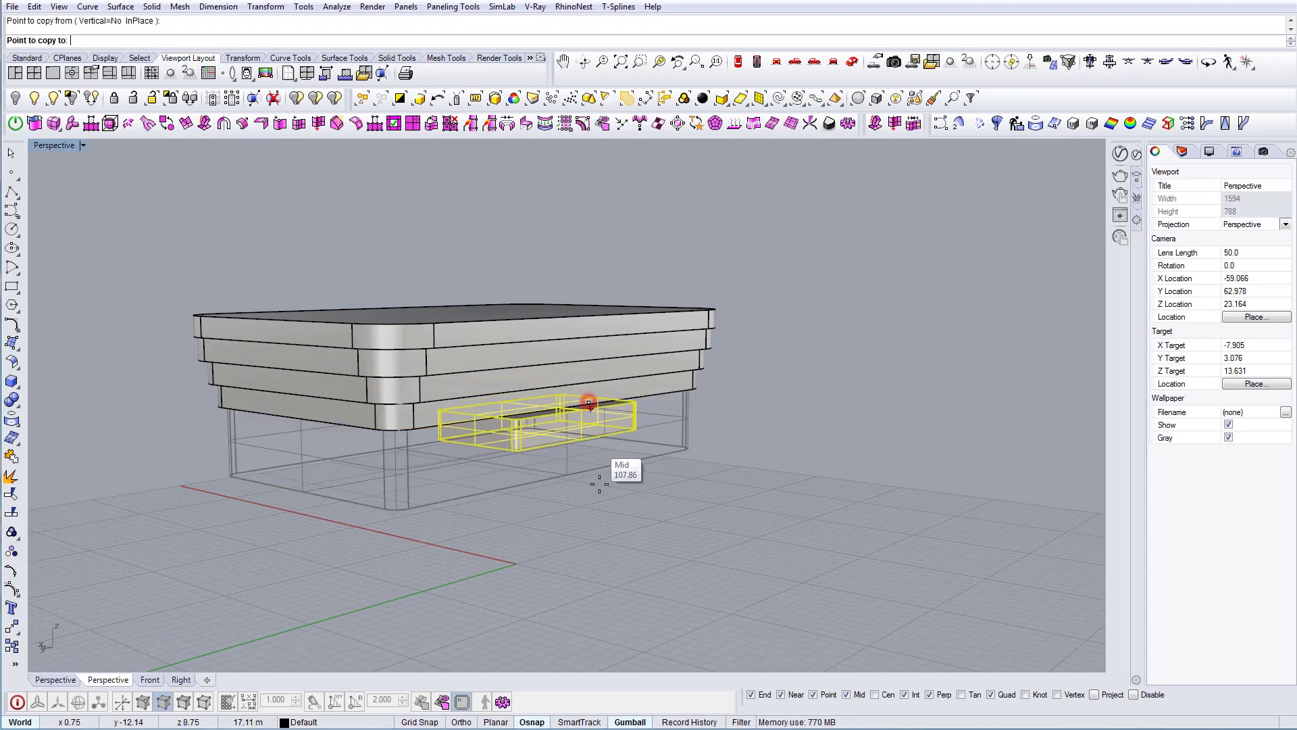
left_click(589, 471)
right_click(589, 471)
right_click_drag(588, 471, 576, 496)
left_click(579, 506)
right_click(577, 477)
left_click(575, 477)
right_click(581, 479)
Step: Flatten the lower block with Scale1D into a thin slab about 0.8 m thick, keeping its upper face fixed
left_click(598, 495)
type("Scale1D")
key("Return")
left_click(638, 464)
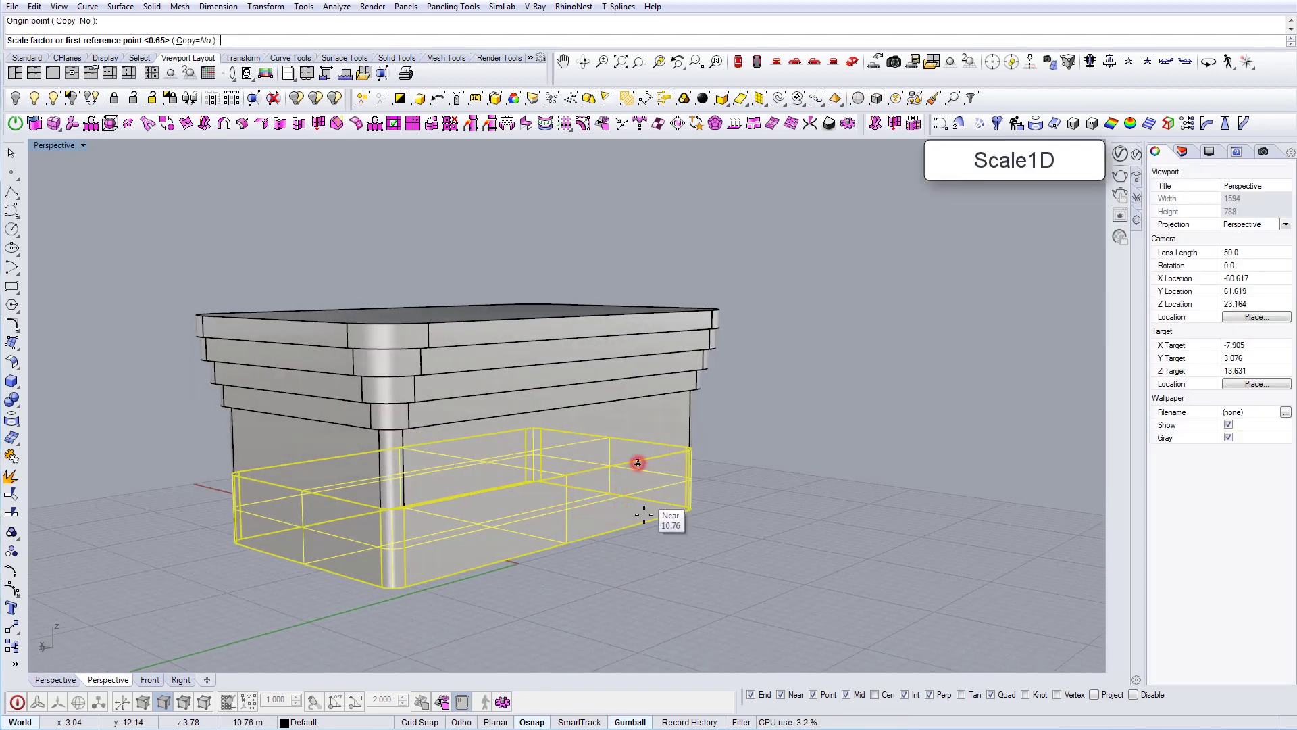
left_click(638, 521)
scroll(637, 463, "up", 3)
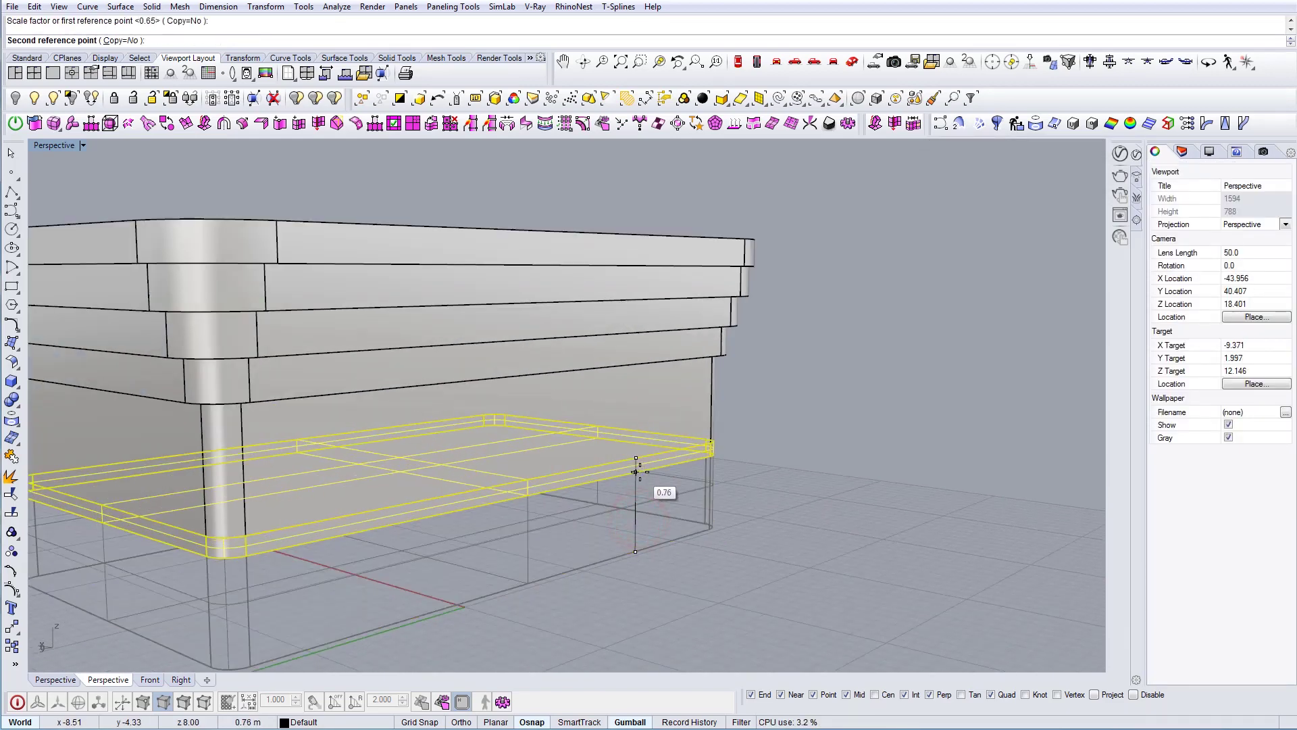
left_click(635, 472)
Step: Copy the thin slab downward five times, stacking each copy directly under the previous one
right_click_drag(635, 473, 480, 489)
left_click(479, 489)
type("copy")
key("Return")
left_click(658, 428)
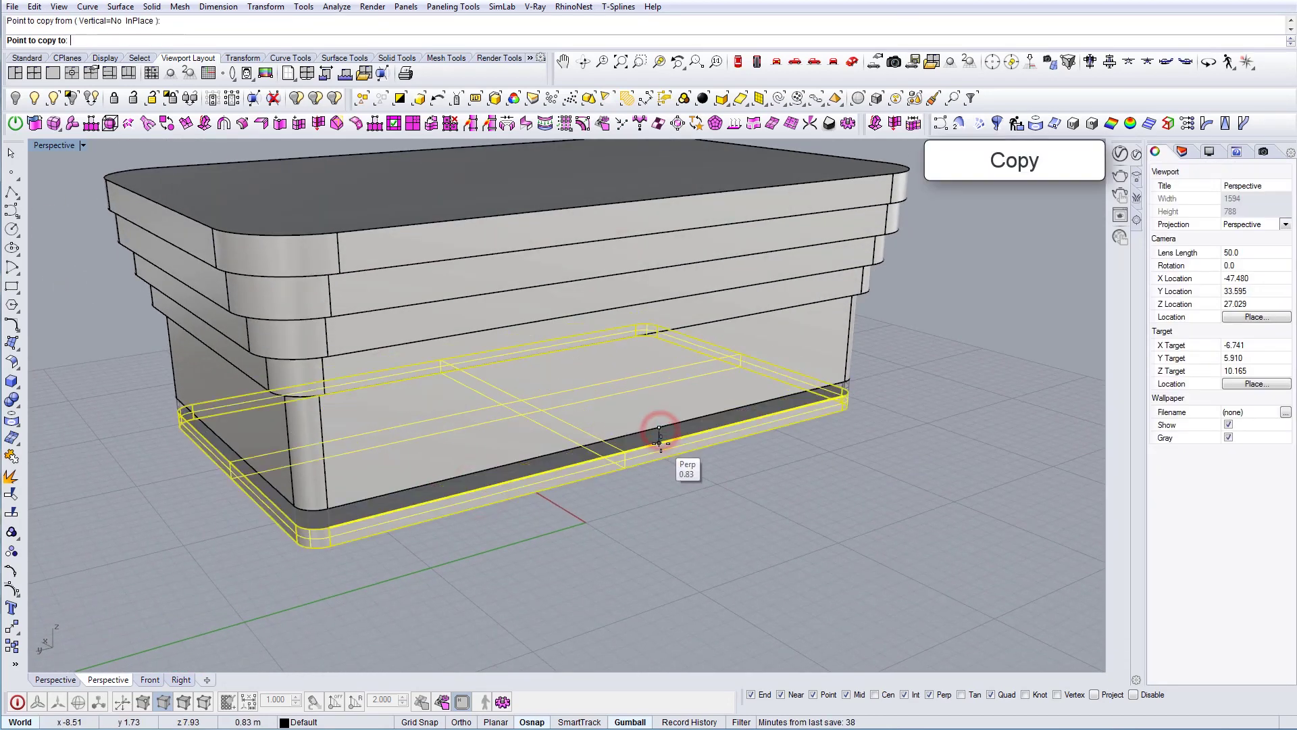
left_click(660, 445)
left_click(659, 460)
left_click(664, 479)
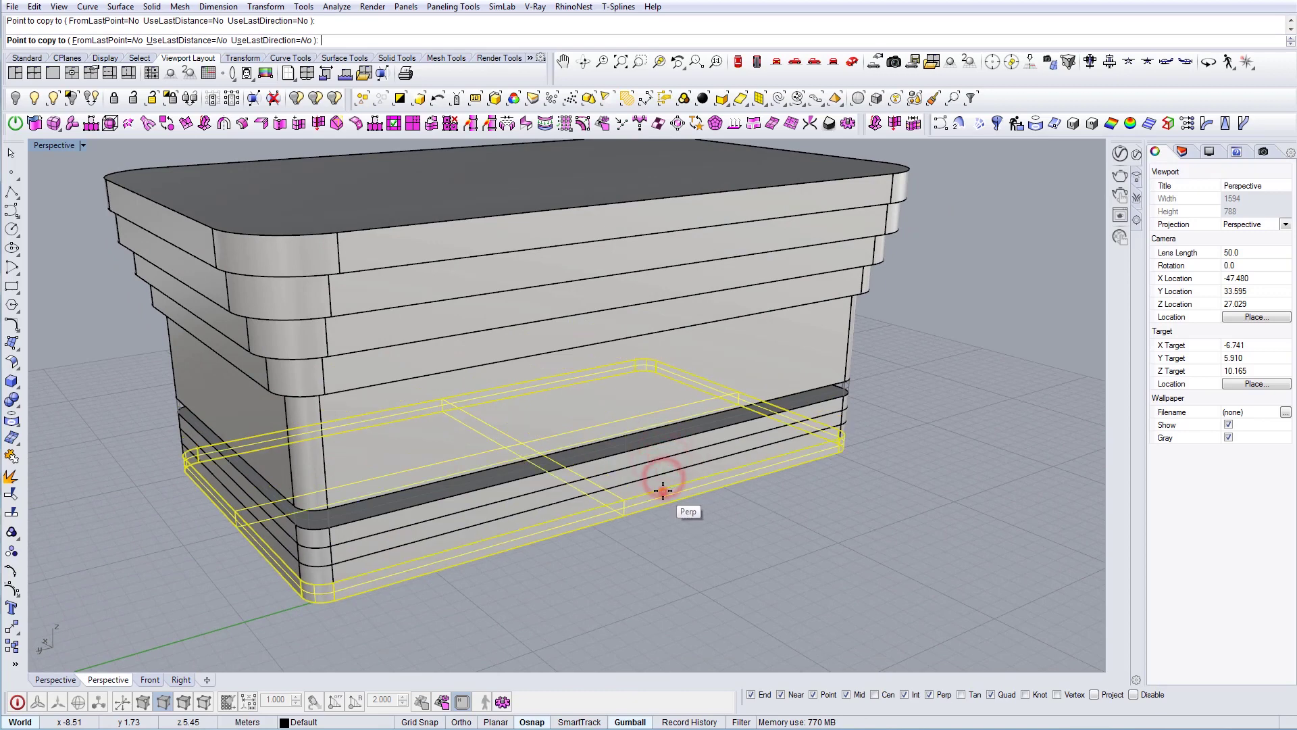
left_click(664, 492)
left_click(660, 505)
key("Return")
Step: Scale the first two thin slabs below the base block inward to start a stepped taper
scroll(660, 505, "down", 6)
right_click_drag(655, 502, 644, 464)
left_click(551, 501)
left_click_drag(722, 447, 715, 447)
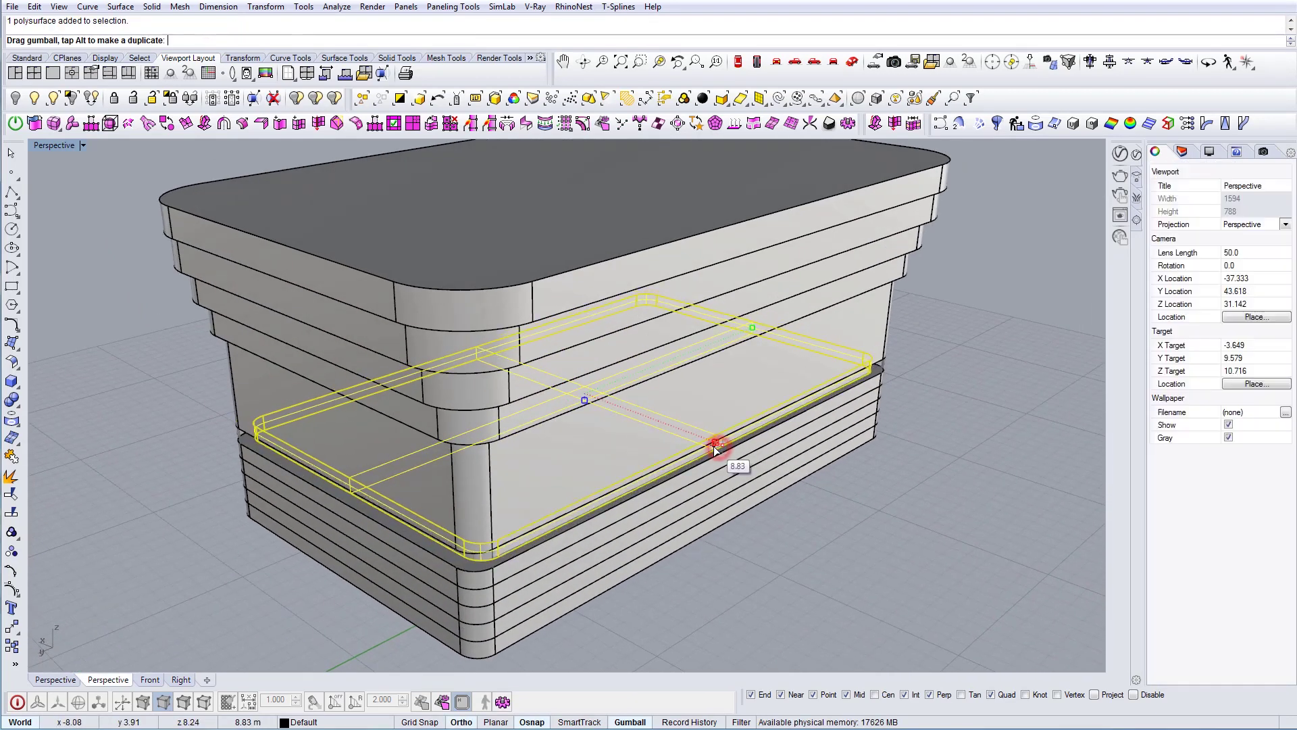
left_click(574, 532)
right_click_drag(575, 532, 631, 517)
left_click_drag(720, 462, 706, 465)
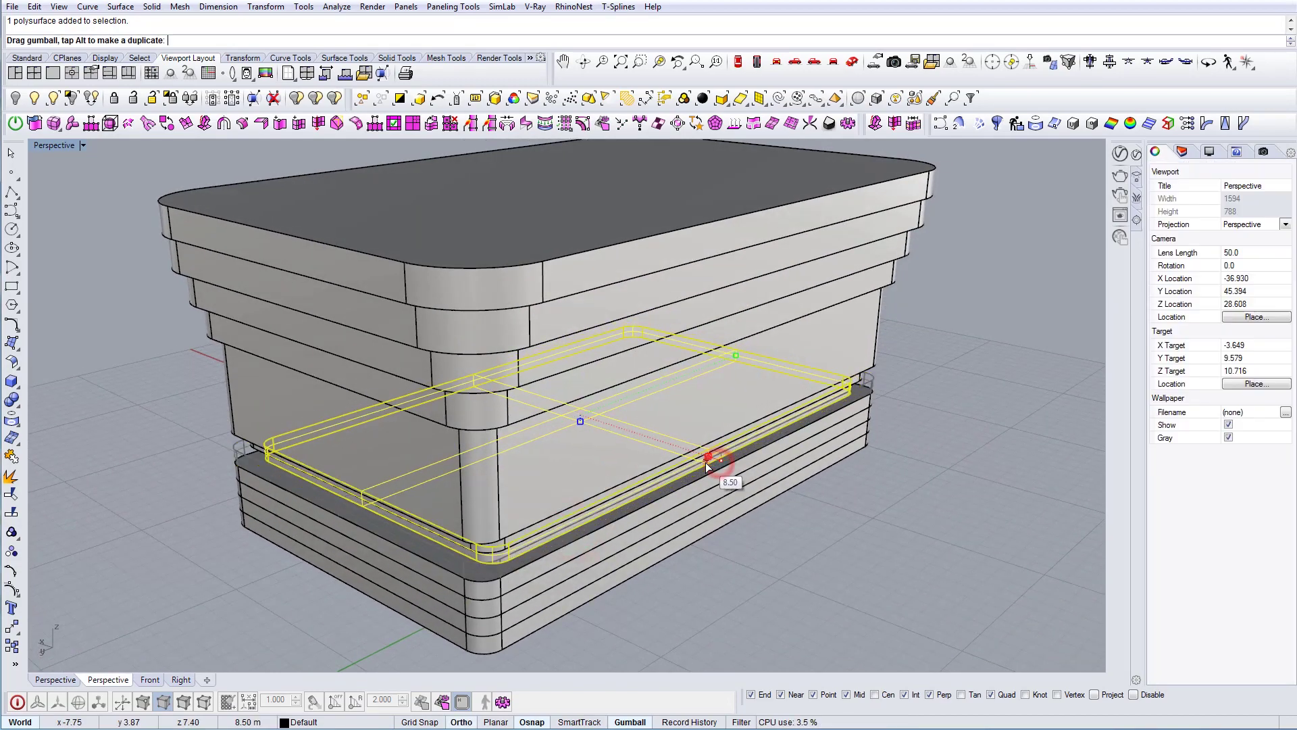
Step: Scale the third and fourth thin slabs inward, making each smaller than the slab above it
right_click_drag(673, 484, 669, 455)
left_click(654, 501)
scroll(654, 501, "up", 3)
left_click_drag(764, 481, 755, 475, "shift")
key("Escape")
right_click_drag(692, 500, 701, 572)
left_click(697, 520)
left_click_drag(758, 501, 715, 494, "shift")
key("Escape")
Step: Scale the fifth and sixth thin slabs inward to complete the tapered underside
right_click_drag(726, 555, 724, 532)
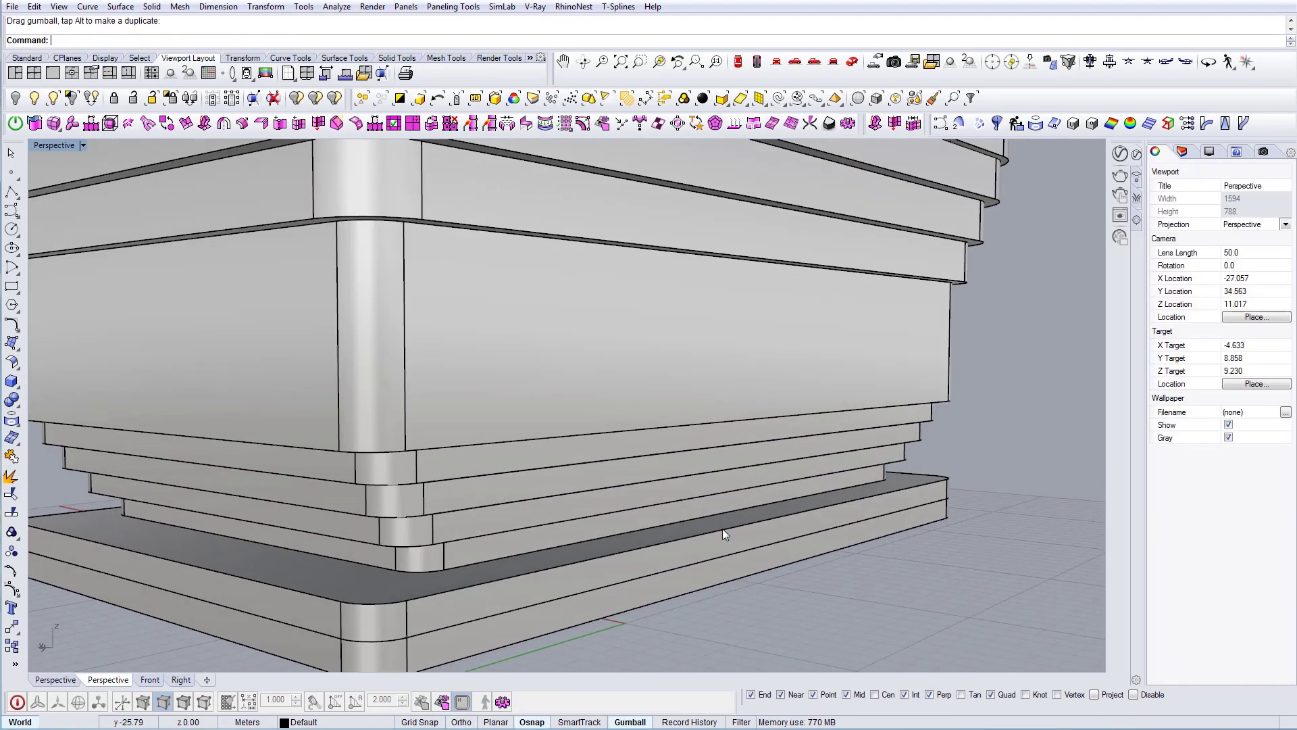
left_click(723, 532)
left_click_drag(759, 534, 704, 513, "shift")
key("Escape")
right_click_drag(726, 509, 696, 572)
left_click(726, 536)
left_click_drag(728, 545, 662, 536, "shift")
key("ctrl+z")
left_click_drag(741, 545, 656, 530, "shift")
key("Escape")
Step: Raise the lower thin slabs slightly in successive groups to reduce the exposed height of the steps above them
right_click_drag(674, 544, 739, 608)
left_click_drag(739, 608, 544, 475)
right_click_drag(555, 495, 415, 435)
left_click(684, 616)
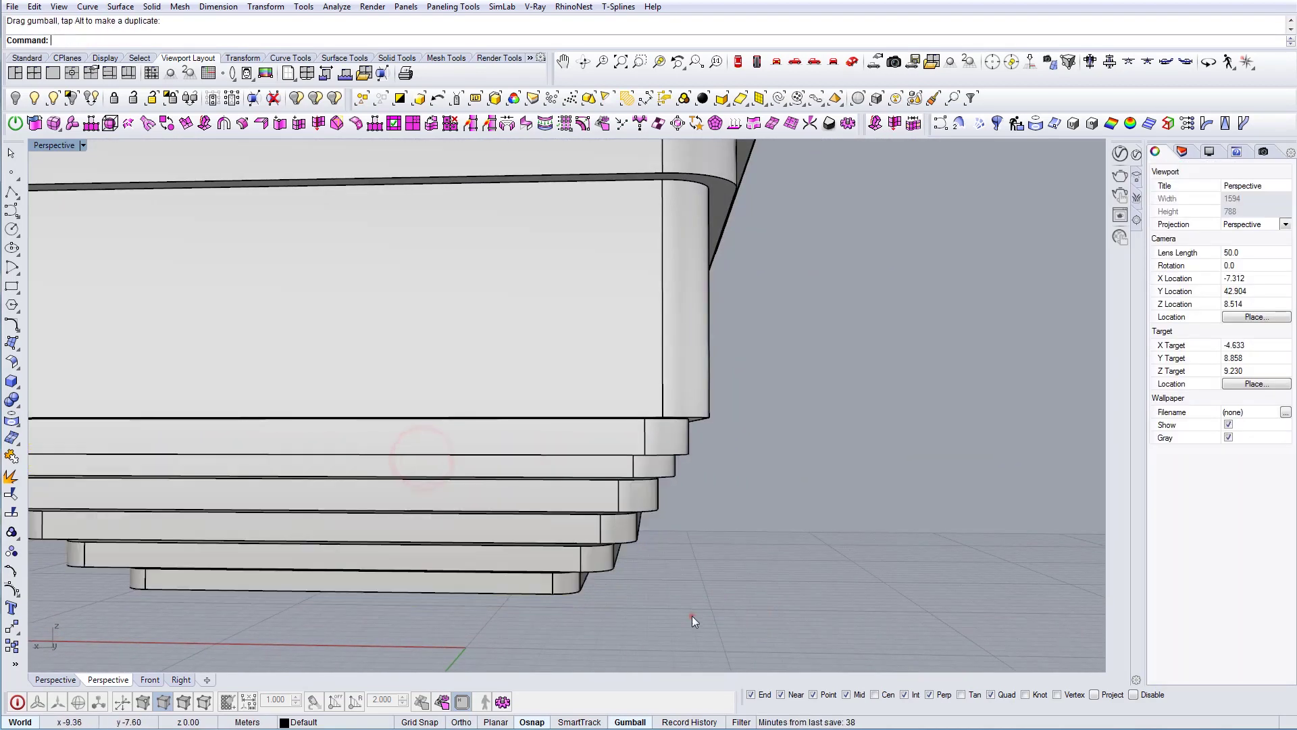
left_click_drag(515, 502, 512, 499)
left_click_drag(429, 461, 429, 452)
key("Escape")
left_click_drag(516, 523, 512, 520)
left_click_drag(421, 473, 412, 464)
Step: Raise the two lowest slabs slightly together, and the bottommost slab a little further on its own
left_click(652, 595)
left_click_drag(529, 546, 529, 546)
right_click_drag(528, 546, 465, 507)
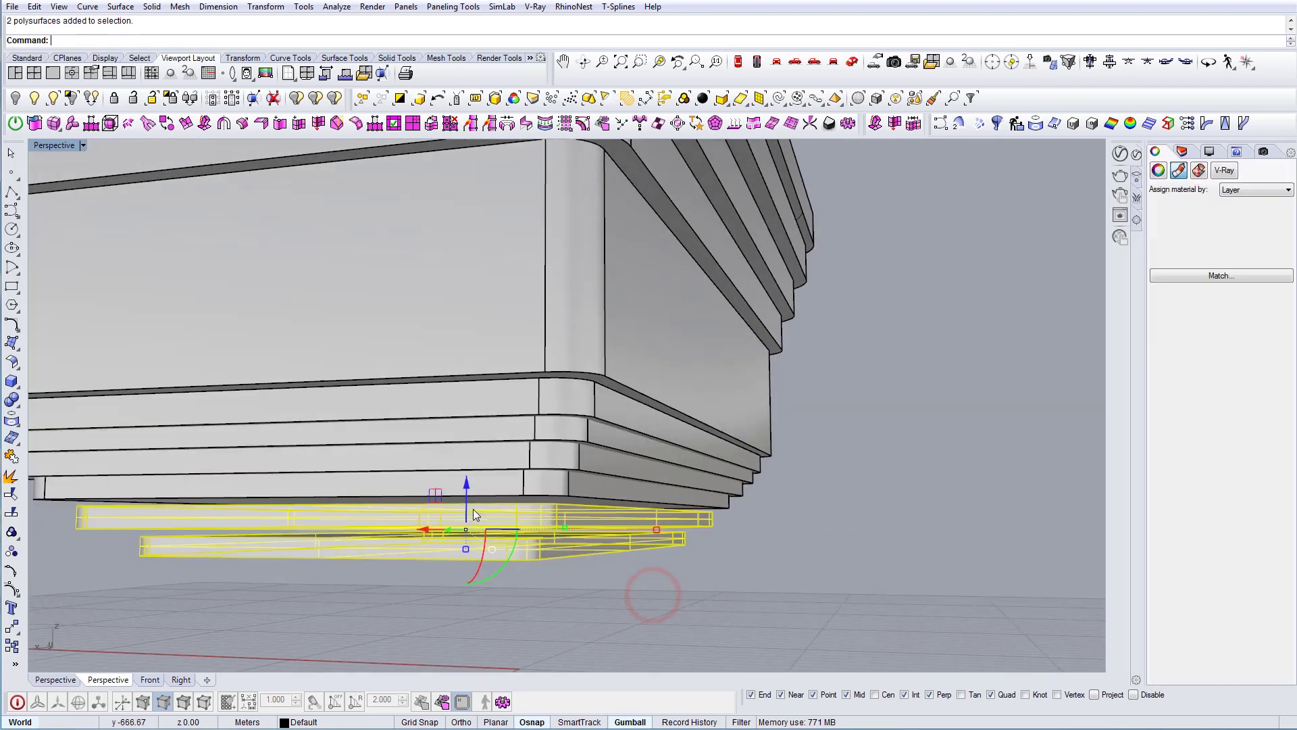
left_click_drag(466, 488, 466, 477)
key("Escape")
right_click_drag(566, 527, 576, 542)
left_click_drag(583, 566, 527, 539)
left_click_drag(464, 494, 465, 485)
key("Escape")
Step: Scale one of the lowest slabs slightly outward to even out the stepped taper
right_click_drag(585, 528, 707, 571)
left_click_drag(706, 571, 435, 419)
key("Escape")
scroll(435, 419, "down", 5)
right_click_drag(438, 422, 652, 464)
scroll(476, 511, "up", 3)
left_click(474, 518)
right_click_drag(534, 612, 594, 577)
left_click_drag(731, 612, 740, 610, "shift")
key("Escape")
Step: Switch the viewport to the Top view and frame the whole building footprint
scroll(710, 574, "down", 5)
right_click_drag(649, 513, 780, 580)
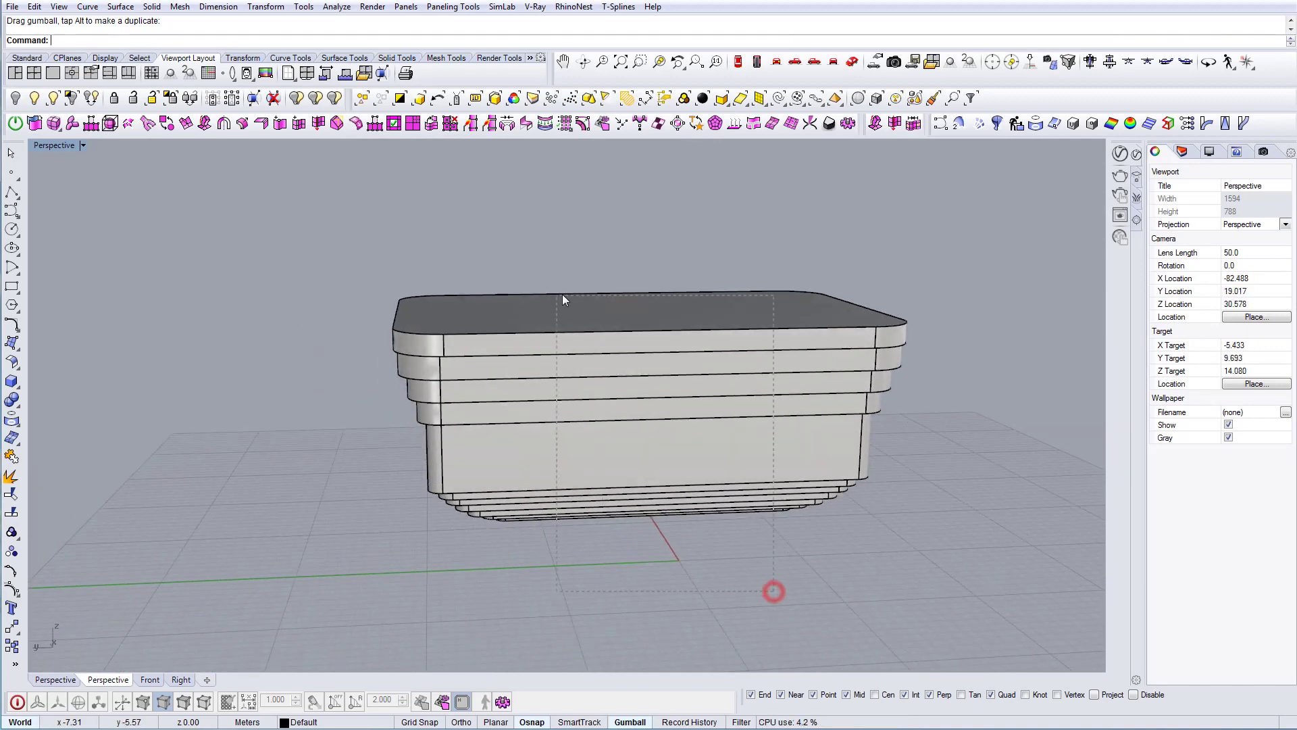
left_click(604, 322)
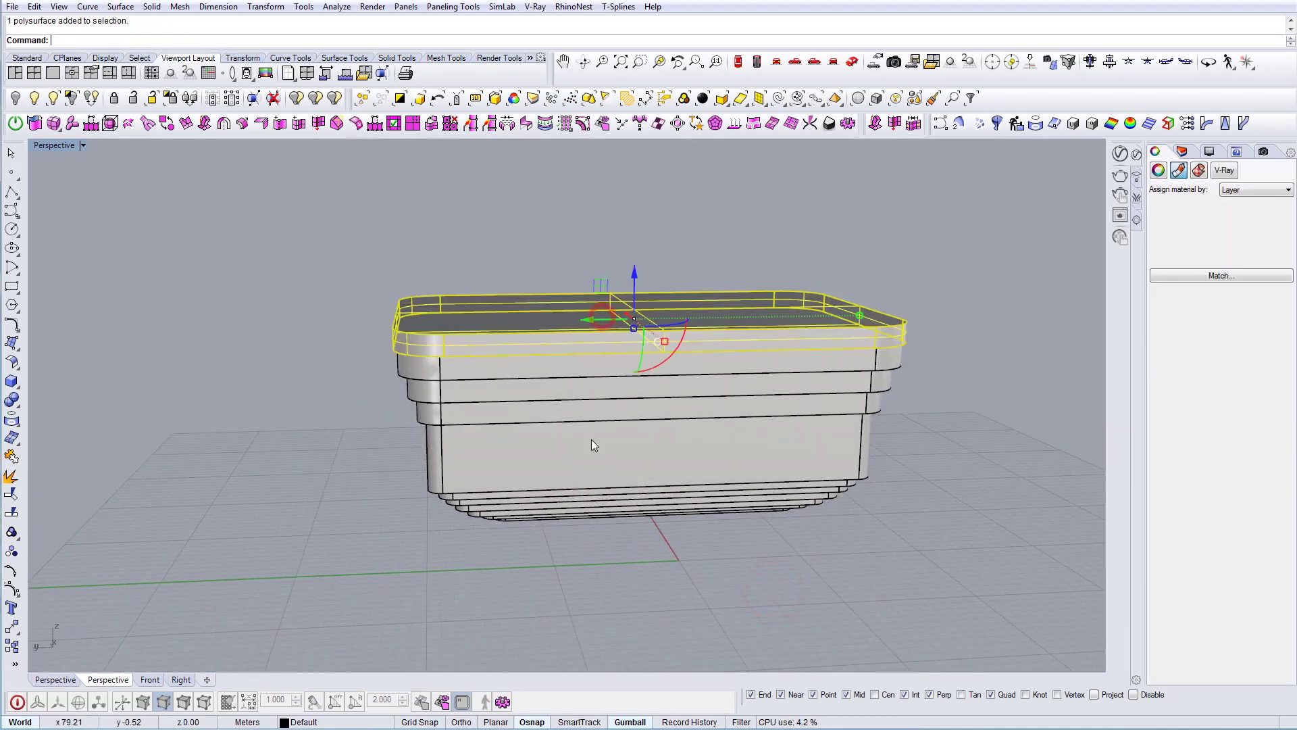
left_click(735, 63)
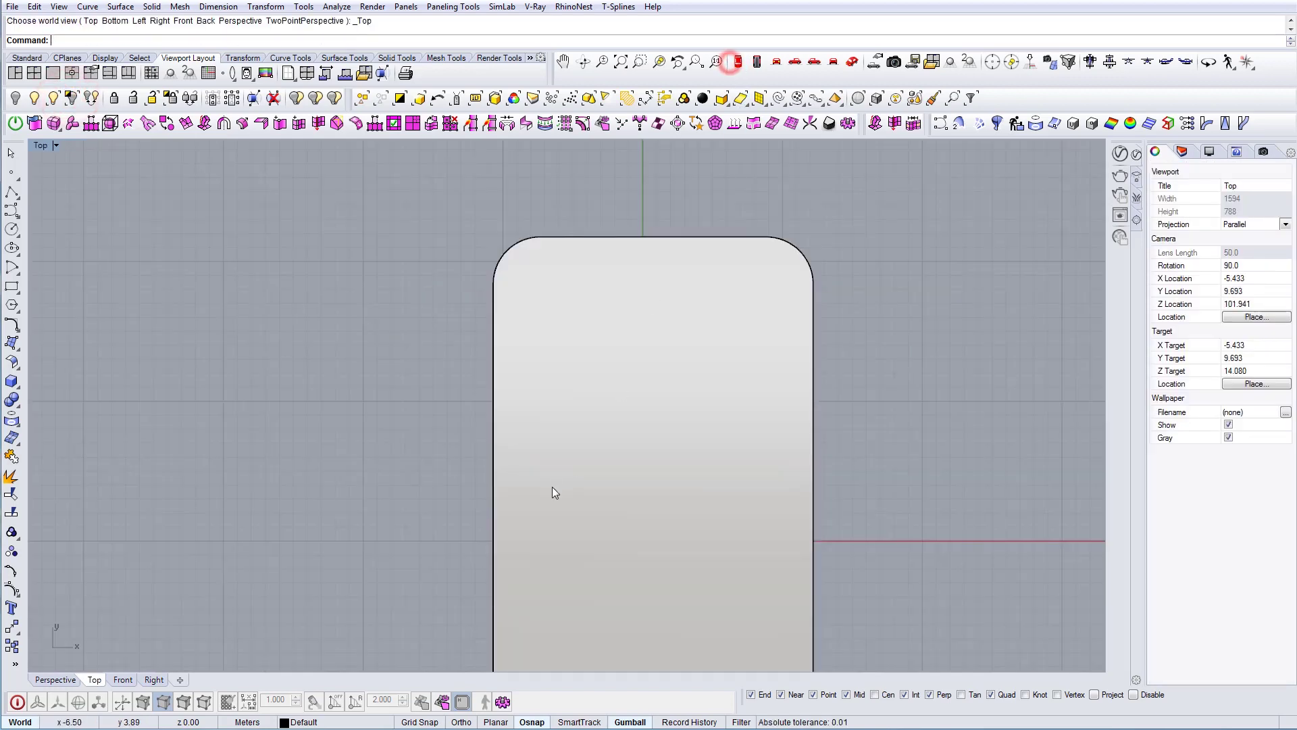
scroll(554, 487, "down", 6)
right_click_drag(567, 458, 531, 424)
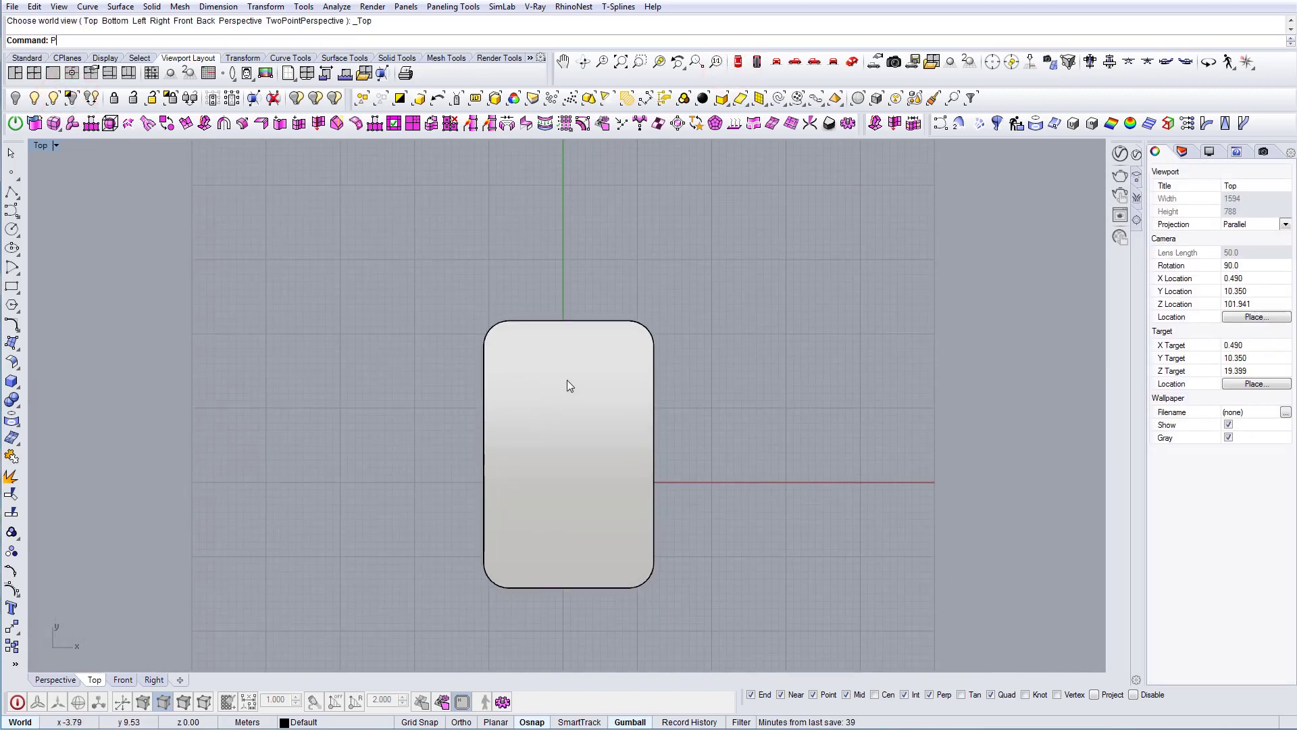
type("olyline")
key("Return")
scroll(552, 356, "up", 2)
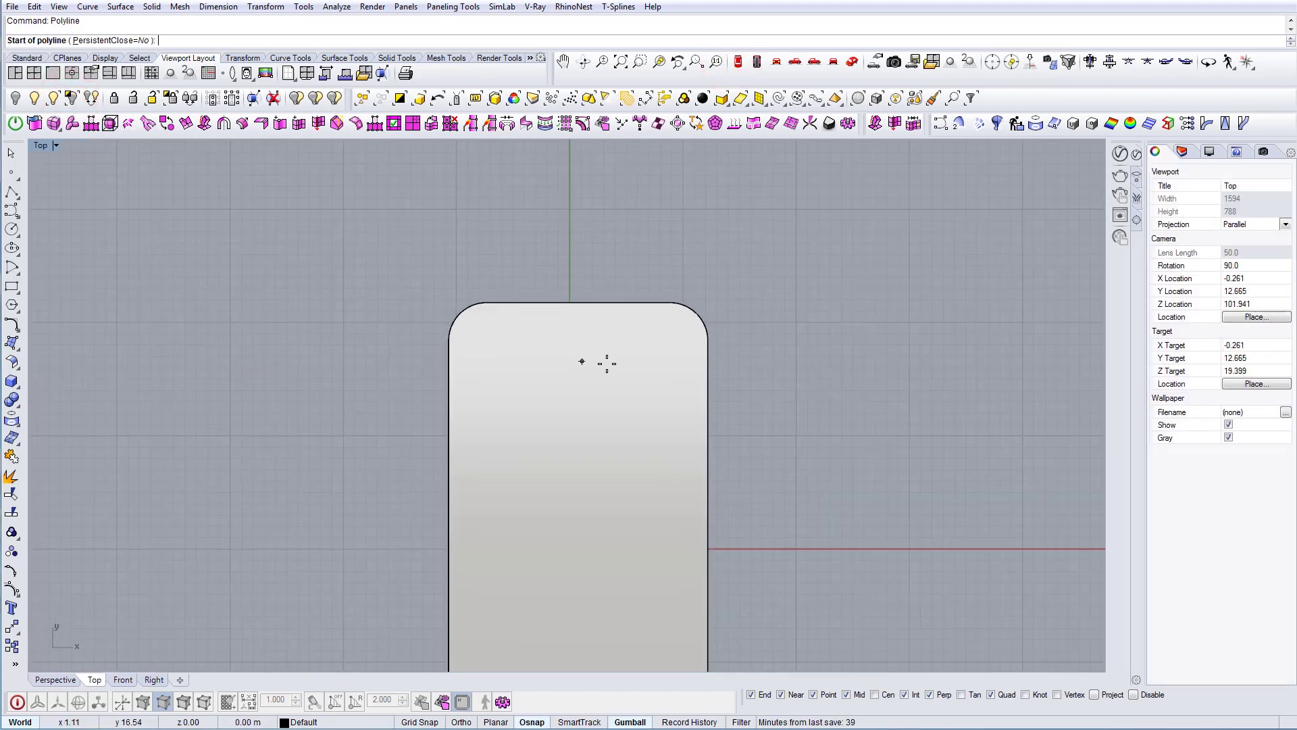
scroll(585, 417, "down", 2)
key("Escape")
Step: Draw a square about 15.2 m wide over the building's plan and move it sideways to centre it across the building's width
left_click(526, 583)
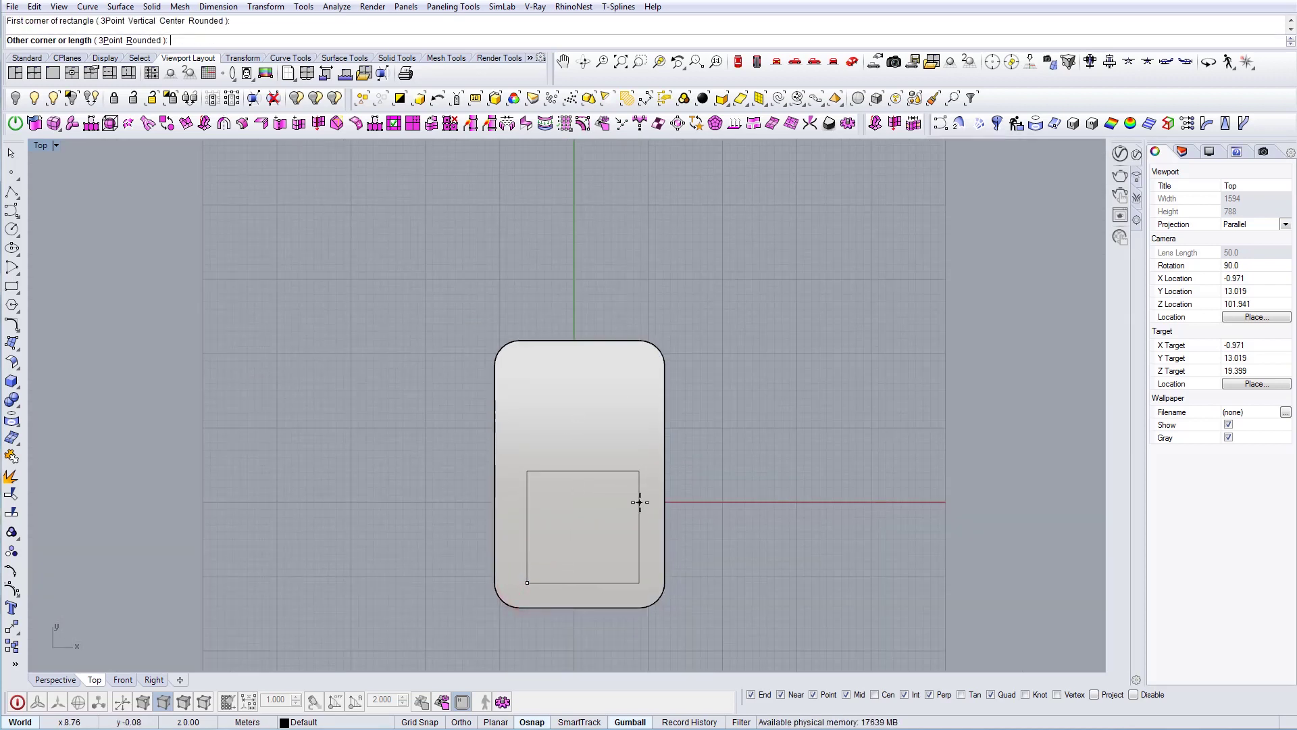
left_click_drag(738, 586, 743, 592)
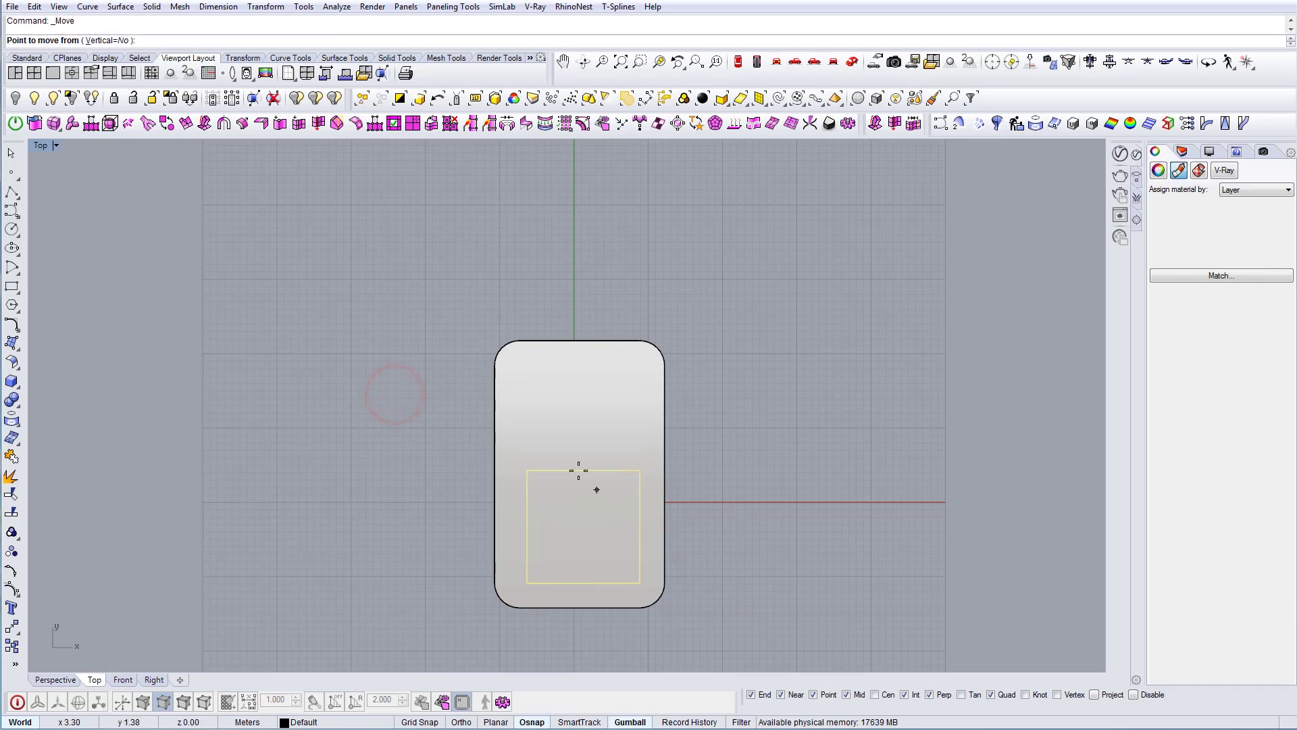
left_click(580, 474)
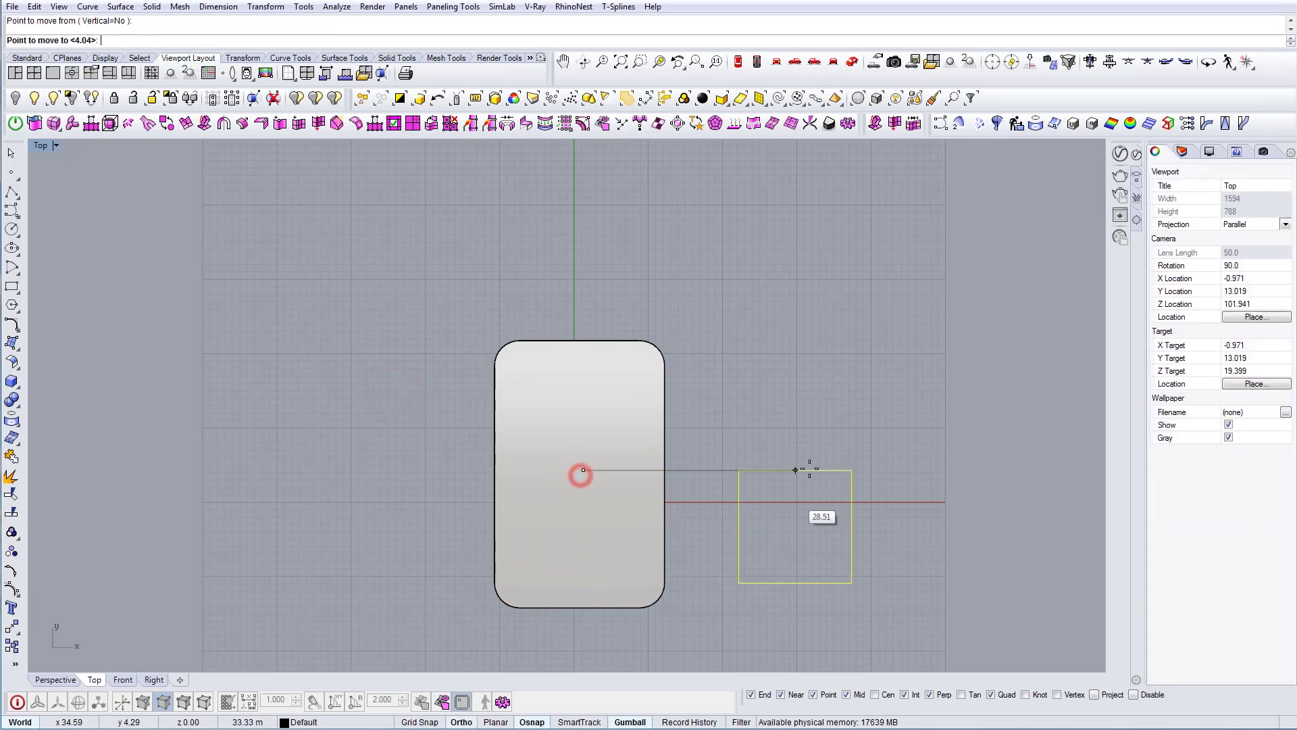
left_click(579, 341)
Step: Copy the square 15.19 m along the building's length so the copy adjoins the original edge to edge
type("copy")
key("Return")
left_click(636, 586)
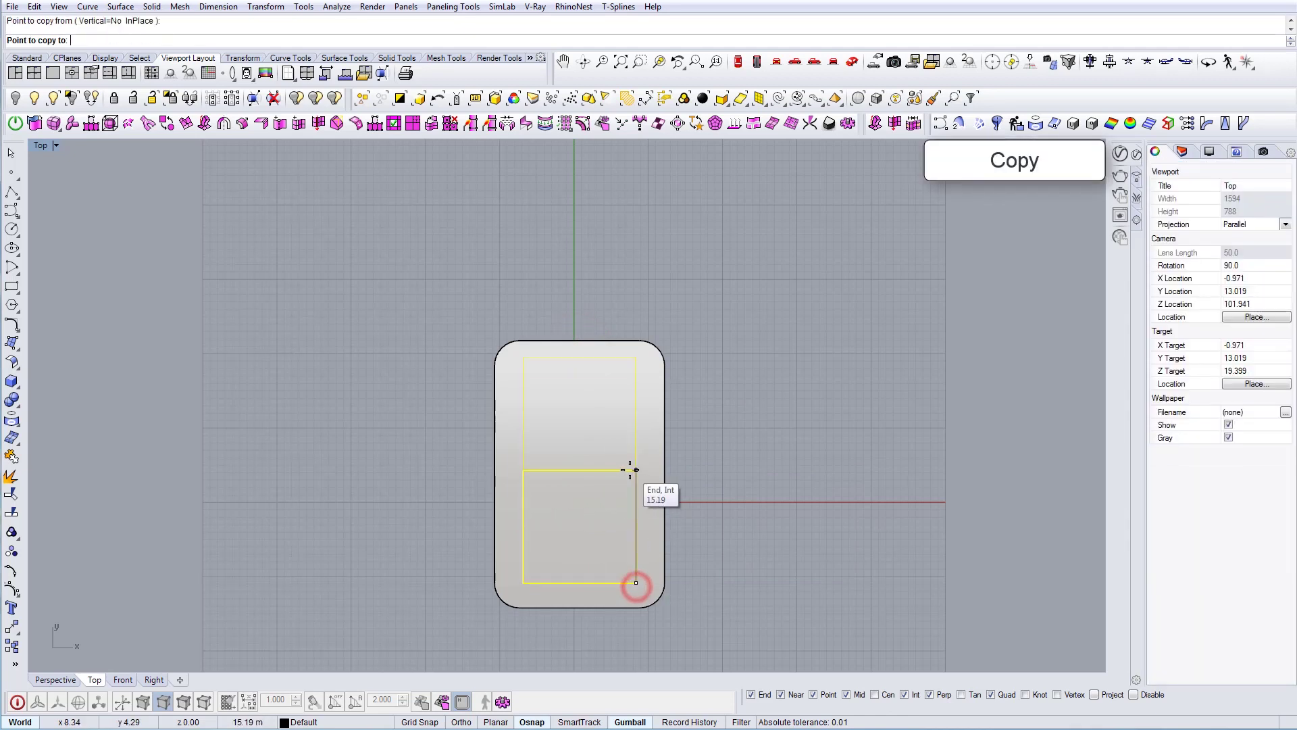
key("Return")
Step: Scale the copied square to about half its width towards its outer edge and about two thirds of its length
left_click_drag(438, 255, 761, 521)
type("s1")
key("Return")
left_click(634, 433)
left_click(528, 424)
left_click(524, 432)
left_click(575, 444)
type("SC")
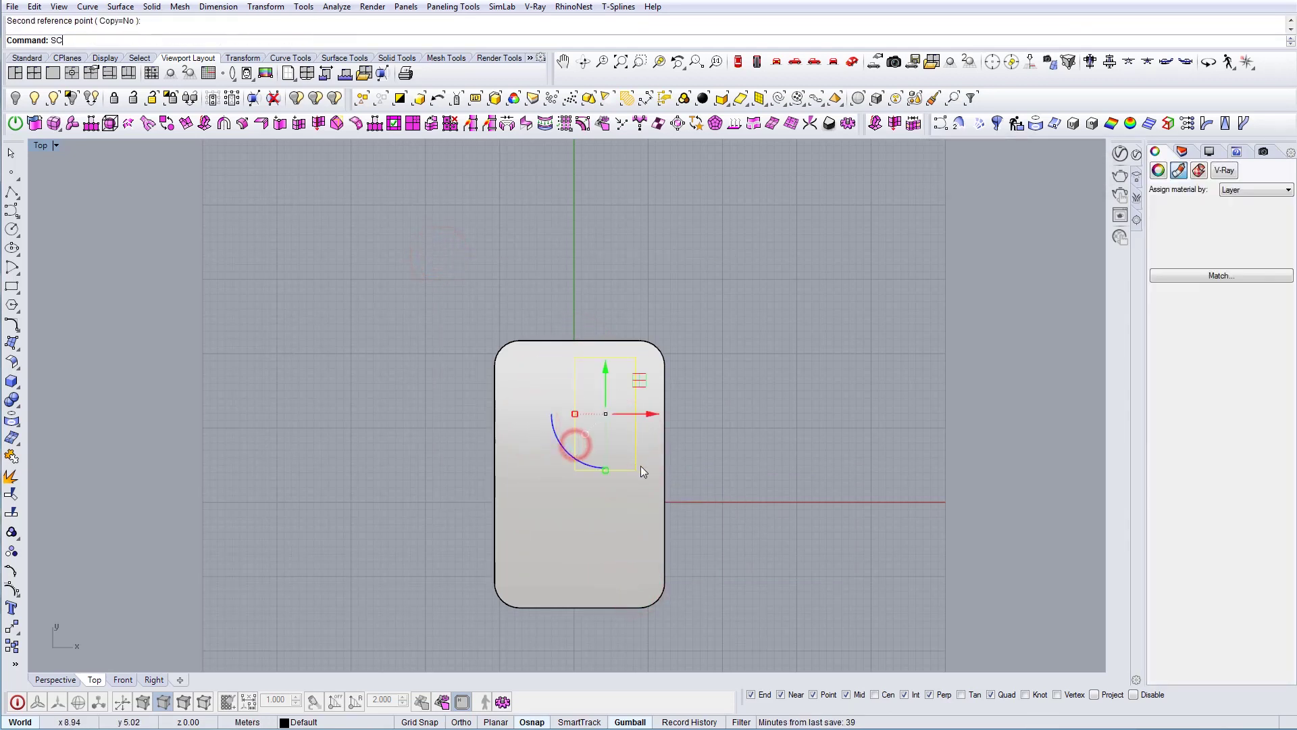
left_click(636, 395)
Step: Combine the two rectangles into a single L-shaped outline with a curve Boolean, working in the Perspective view
left_click_drag(371, 307, 733, 603)
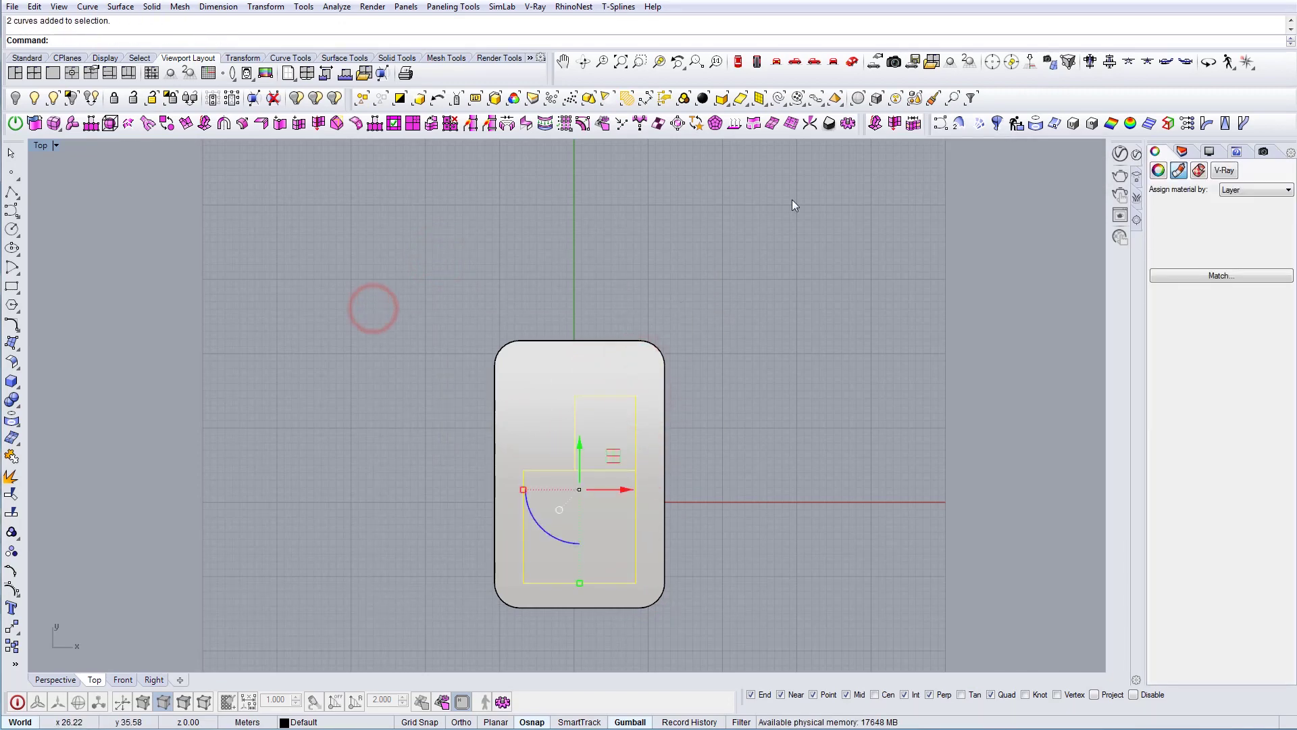
left_click(853, 63)
type("CB")
key("Return")
left_click(448, 541)
left_click(517, 572)
key("Return")
right_click_drag(505, 586, 519, 633)
key("Escape")
Step: Delete the leftover rectangle curves so only the combined L-shaped outline stays on the ground
scroll(519, 578, "up", 6)
left_click_drag(520, 573, 478, 548)
key("Delete")
scroll(471, 501, "down", 6)
right_click_drag(472, 500, 422, 462)
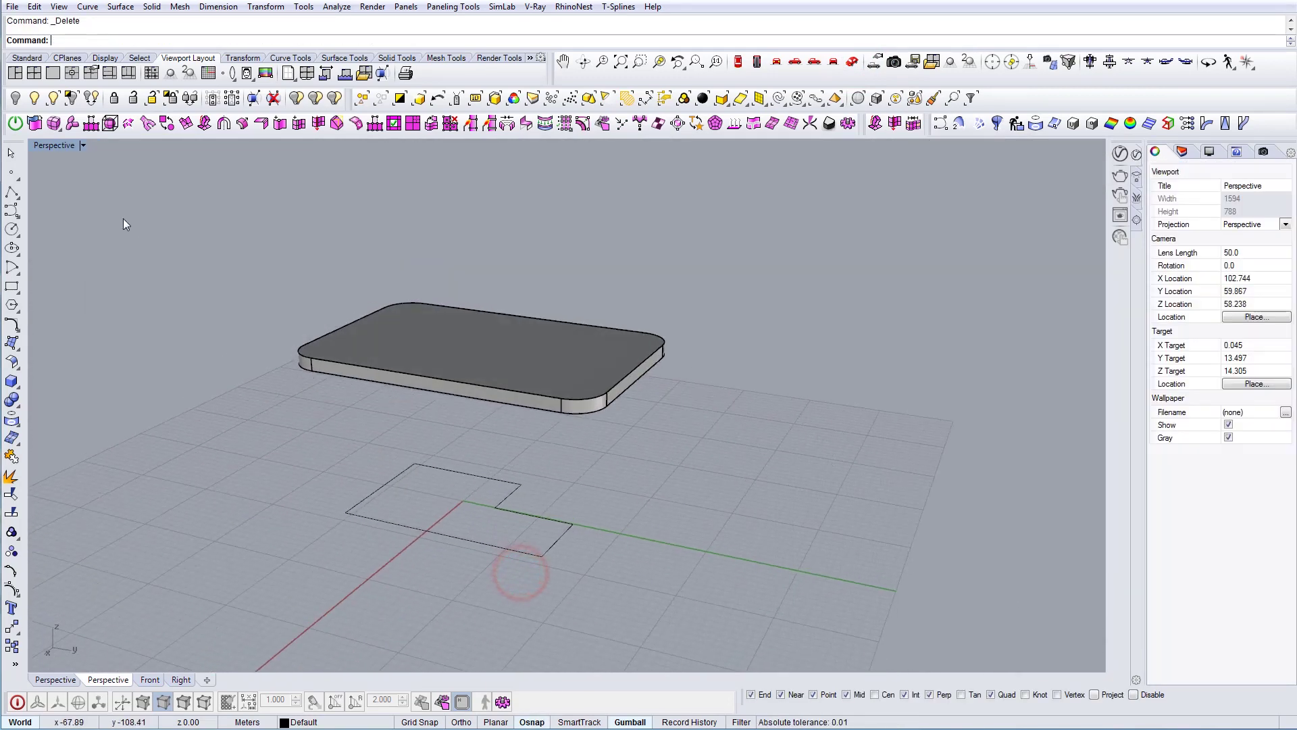
Step: Show the hidden lowest slab of the tapered underside above the L-shaped outline
left_click(56, 101)
right_click_drag(476, 398, 465, 343)
scroll(543, 485, "up", 6)
left_click(543, 484)
key("Return")
Step: Extrude the L-shaped outline upwards and cap it into a closed block
right_click_drag(537, 513, 543, 524)
left_click_drag(614, 595, 580, 567)
type("ExtrudeCrv")
key("Return")
left_click(576, 490)
right_click_drag(575, 492, 557, 527)
left_click(556, 528)
type("Cap")
key("Return")
key("Escape")
Step: Scale the L-shaped block down uniformly about its centre and check its fit in the Top view
right_click_drag(396, 431, 403, 470)
left_click(397, 544)
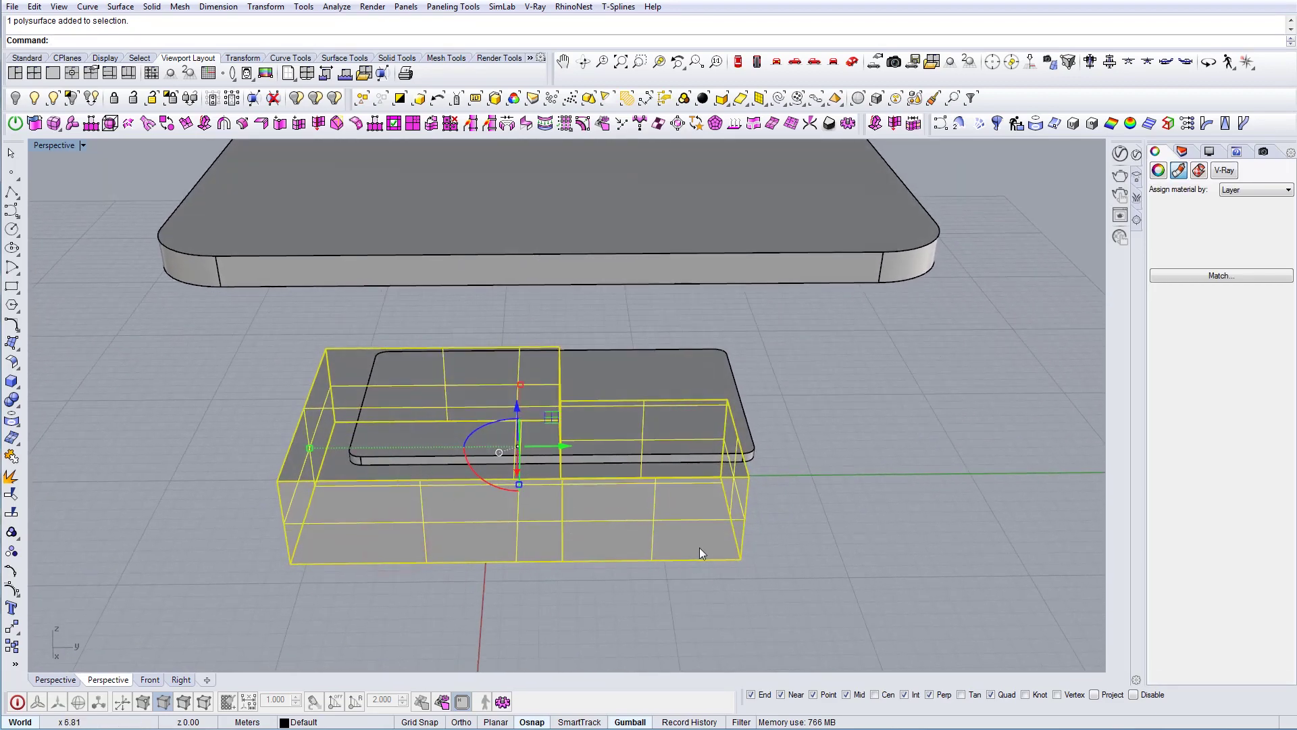
left_click_drag(518, 485, 519, 474, "shift")
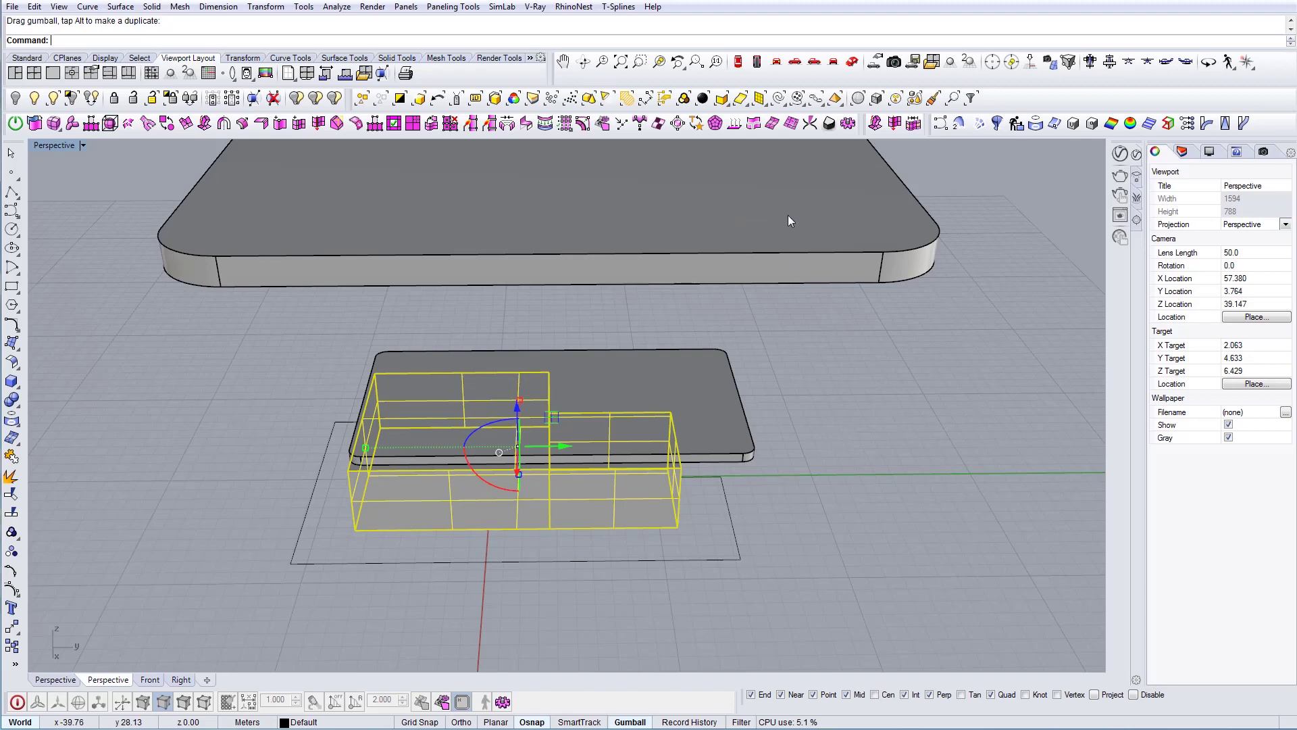
left_click(738, 61)
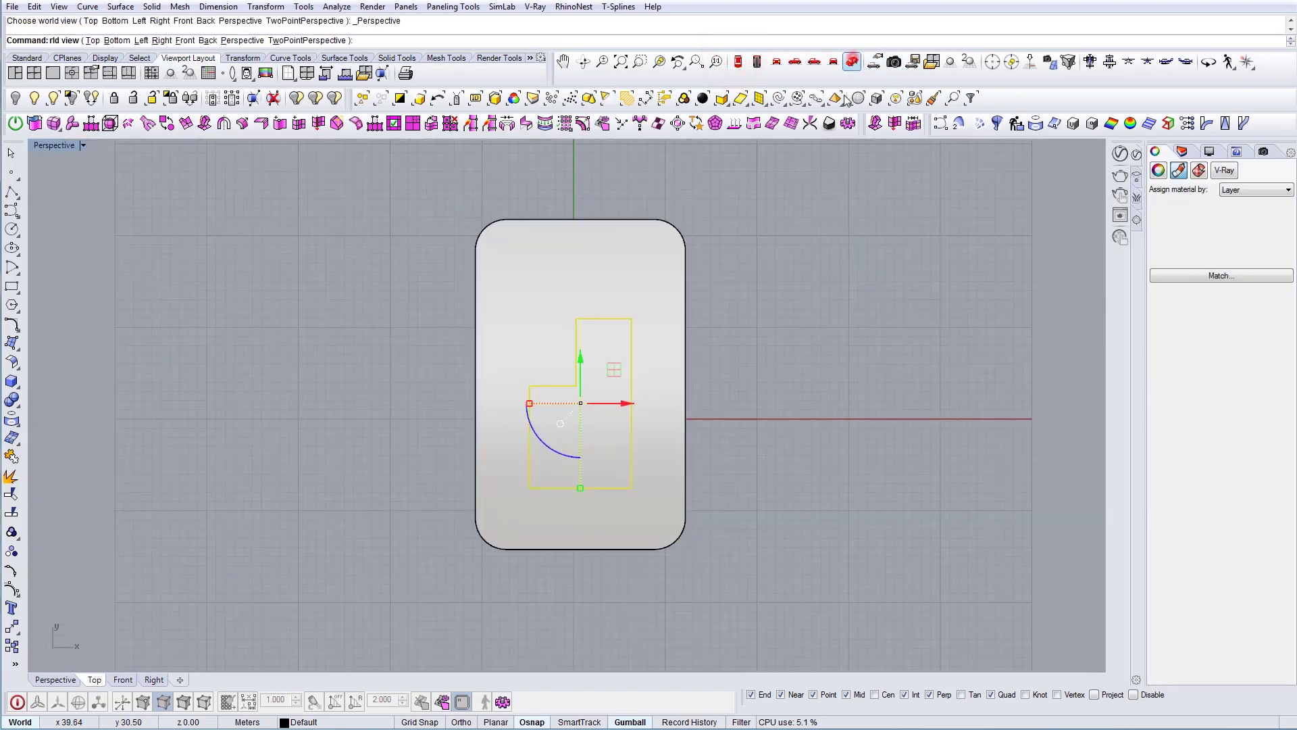
left_click(853, 61)
Step: Isolate the L-shaped block with the lowest slab and display both in the Top view in wireframe
left_click(633, 387, "shift")
left_click(74, 104)
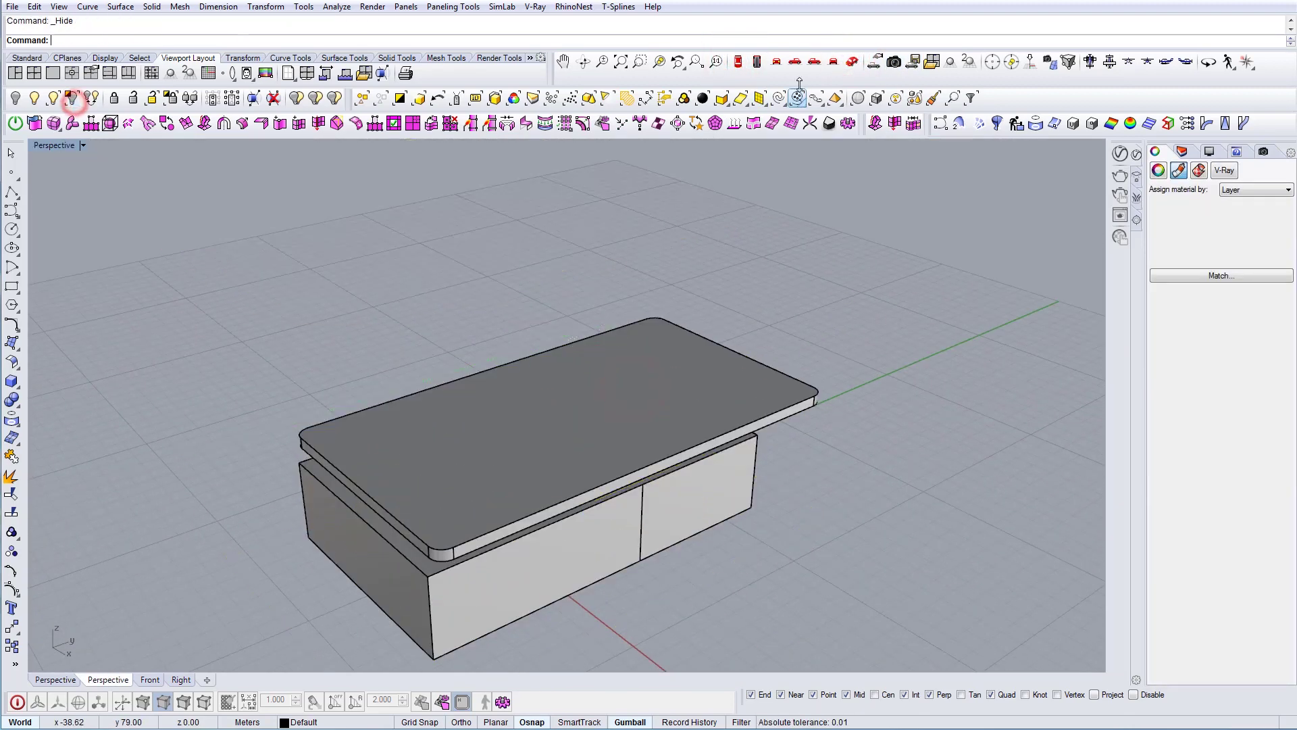
left_click(732, 55)
right_click_drag(623, 435, 618, 440)
scroll(618, 439, "down", 6)
type("W")
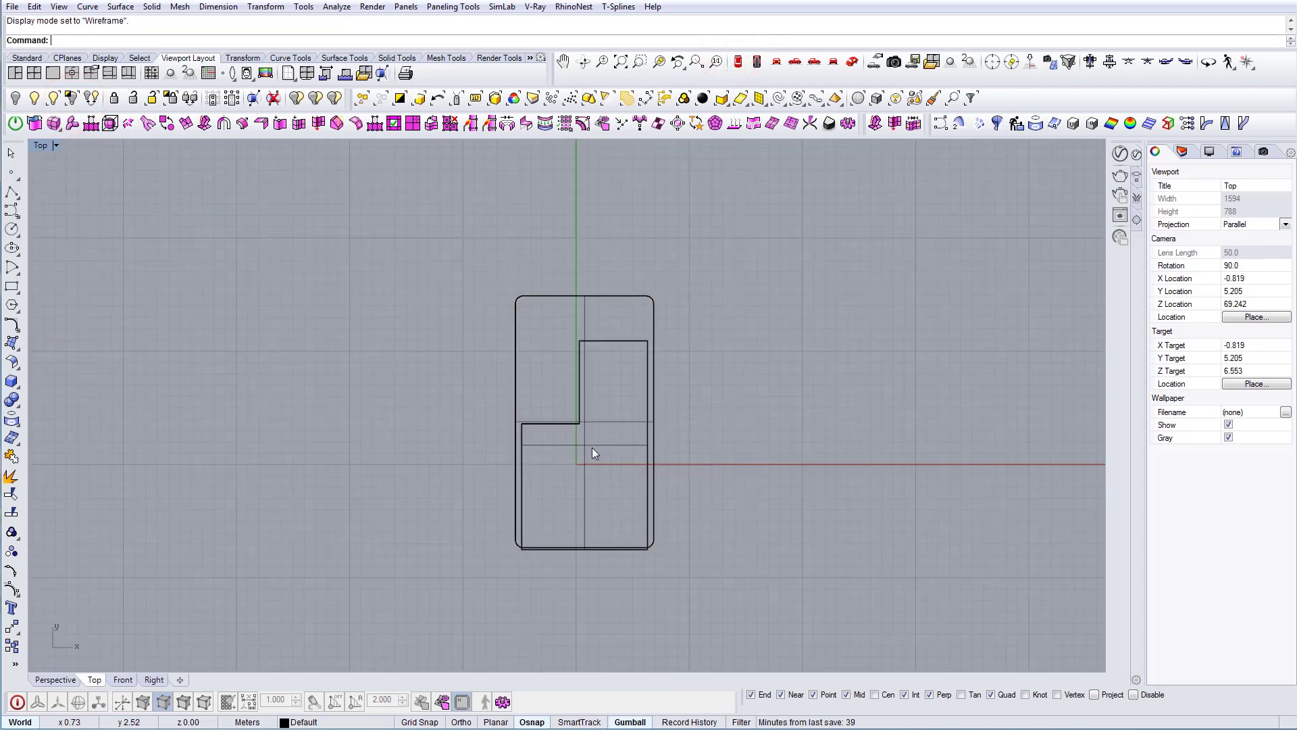
Step: Move the L-shaped block slightly in plan so it lies fully inside the slab's outline, then return to Perspective
scroll(585, 439, "up", 2)
left_click(578, 373)
left_click_drag(585, 404, 589, 396)
key("Escape")
left_click(846, 66)
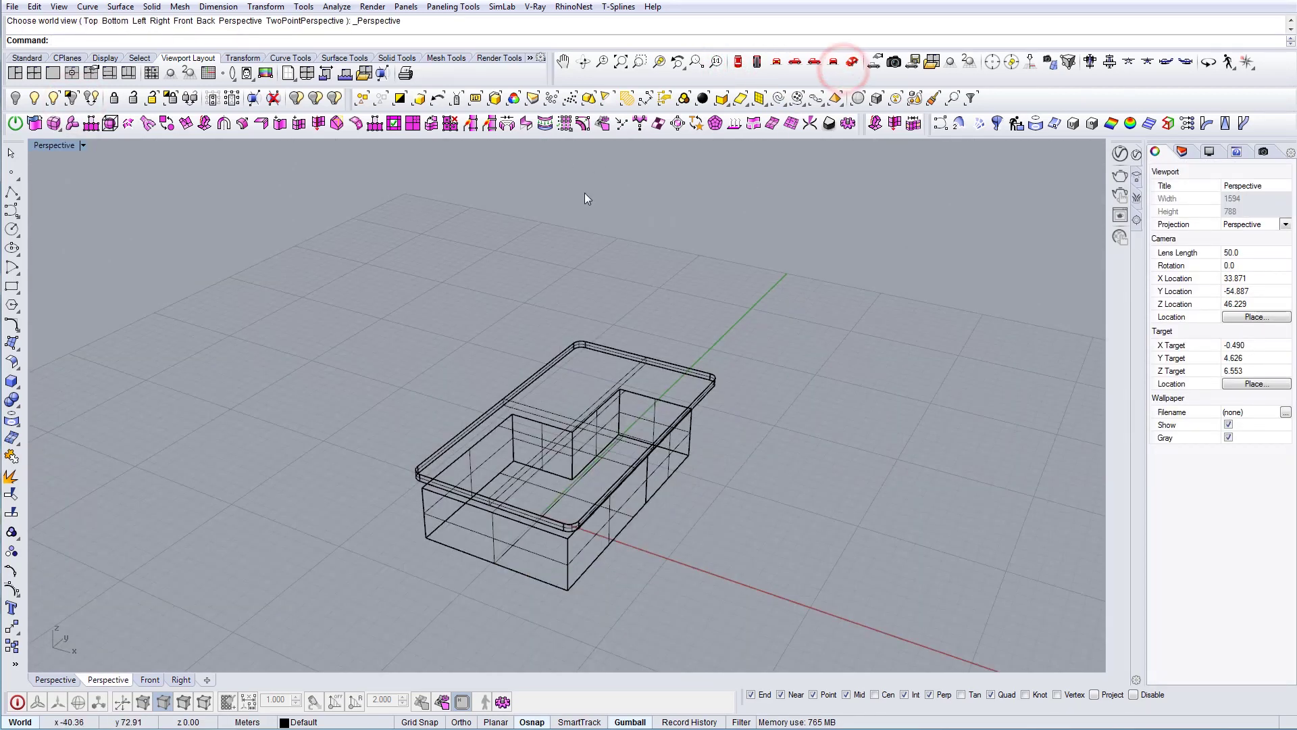
Step: Scale the L-shaped block vertically from its base so its top meets the underside of the lowest slab
right_click_drag(629, 459, 503, 408)
scroll(575, 432, "up", 6)
left_click_drag(852, 530, 749, 503)
type("sc")
key("Return")
left_click(774, 530)
left_click(774, 423)
left_click(800, 406)
Step: Show all hidden building tiers again and set the viewport to shaded display
right_click_drag(547, 312, 423, 328)
left_click(39, 99)
key("ctrl+alt+s")
Step: Delete the leftover L-shaped outline curve around the base block
right_click_drag(599, 397, 587, 399)
scroll(586, 399, "down", 6)
right_click_drag(729, 420, 516, 434)
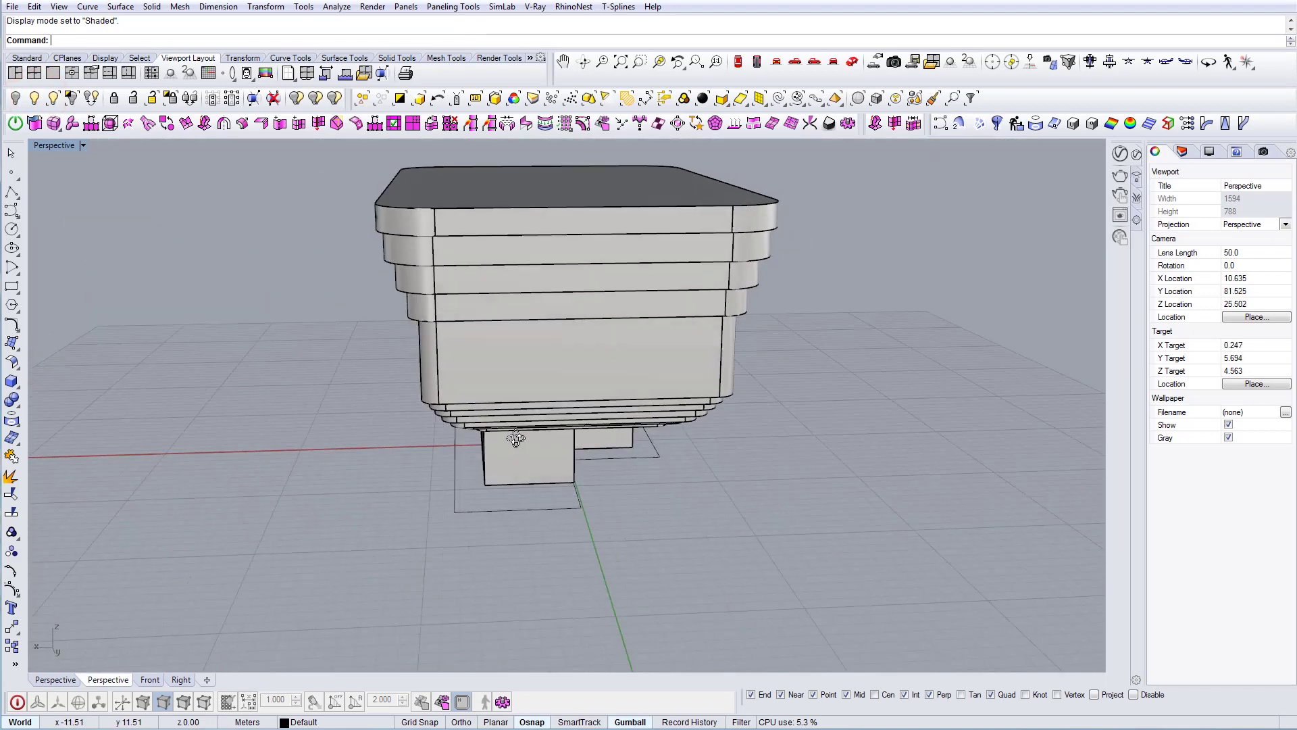
right_click_drag(597, 523, 499, 530)
left_click_drag(555, 530, 503, 487)
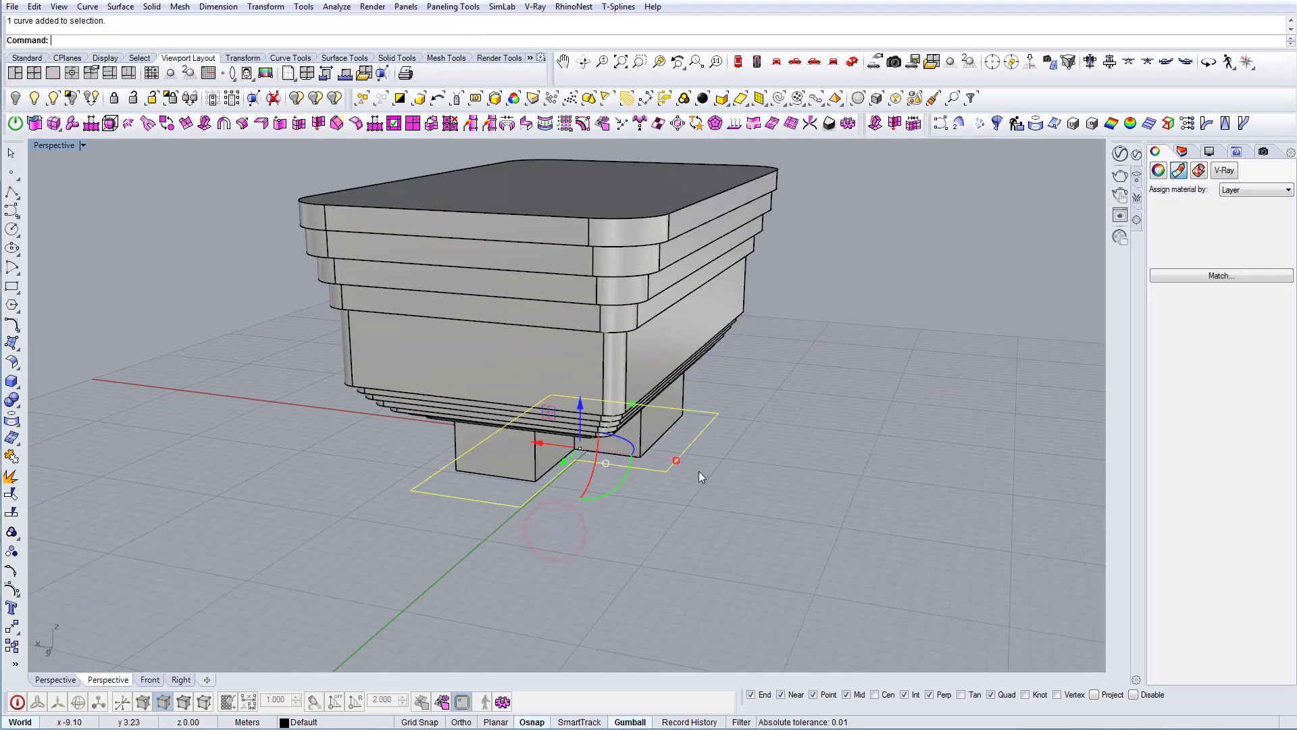
right_click_drag(698, 477, 824, 515)
key("Delete")
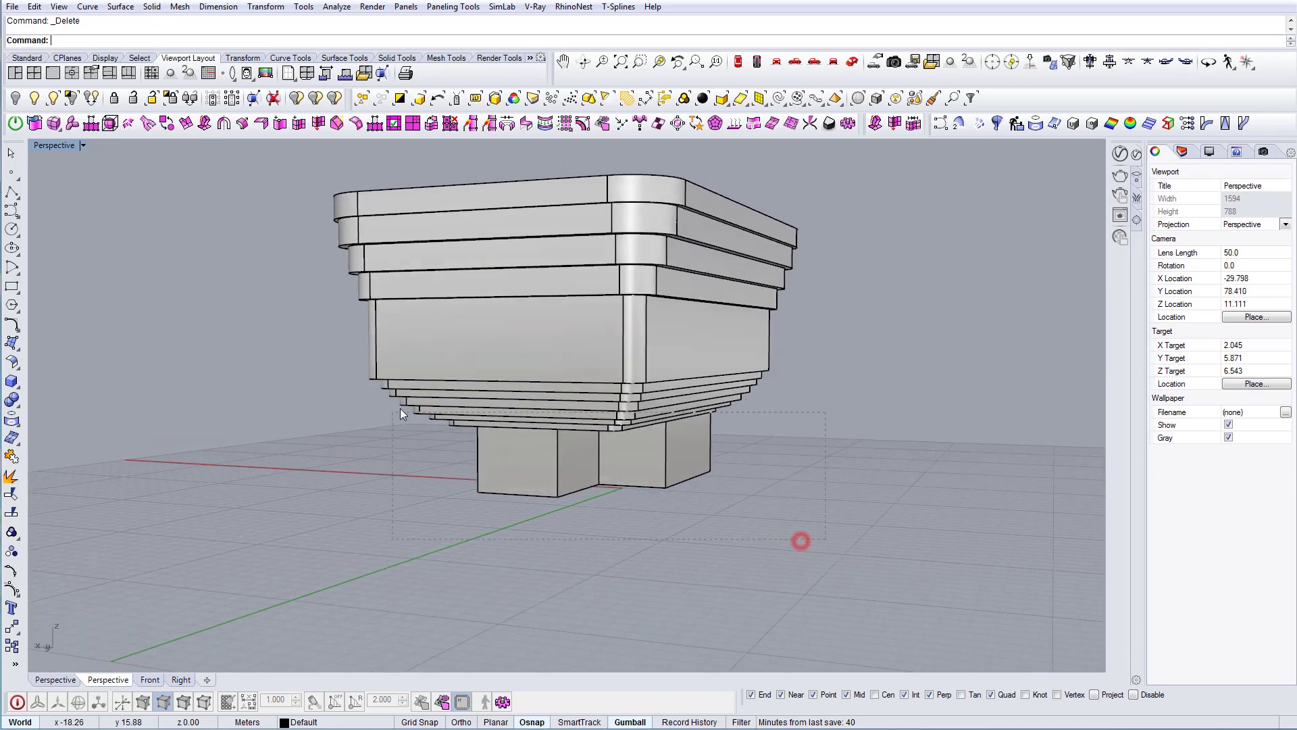
Step: Review the stepped massing, and examine the vertical fins below the rounded roof band in the reference photo
left_click_drag(437, 413, 438, 415)
right_click_drag(437, 415, 675, 449)
scroll(589, 466, "up", 2)
key("Escape")
scroll(592, 469, "down", 8)
scroll(562, 481, "up", 6)
left_click_drag(1296, 202, 889, 224)
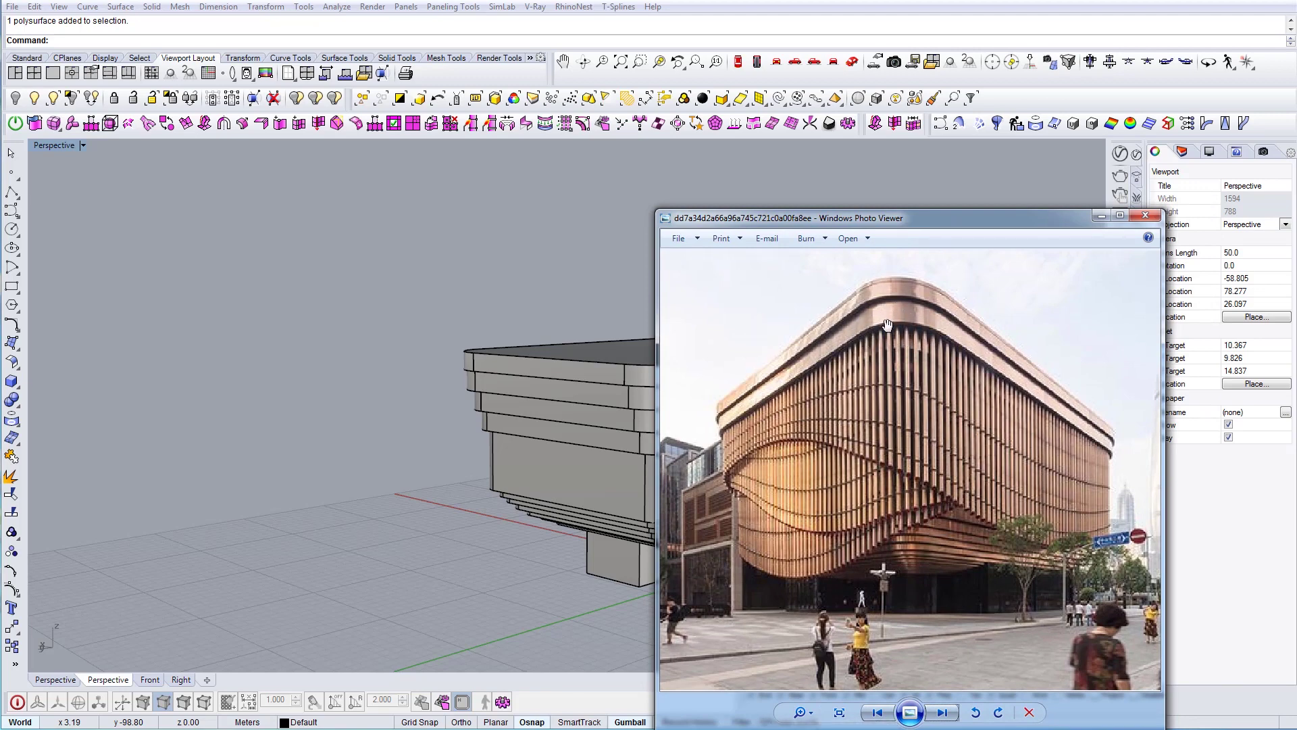
scroll(888, 327, "up", 3)
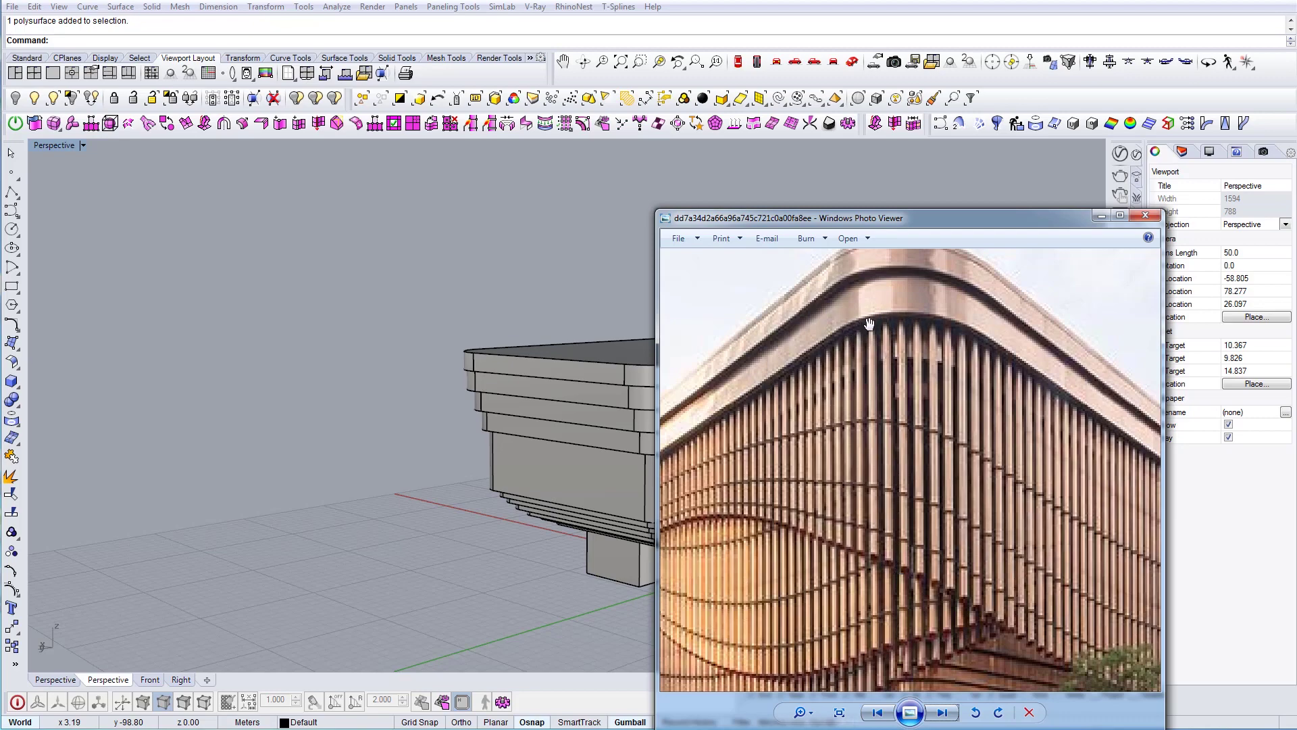
left_click_drag(959, 218, 1002, 203)
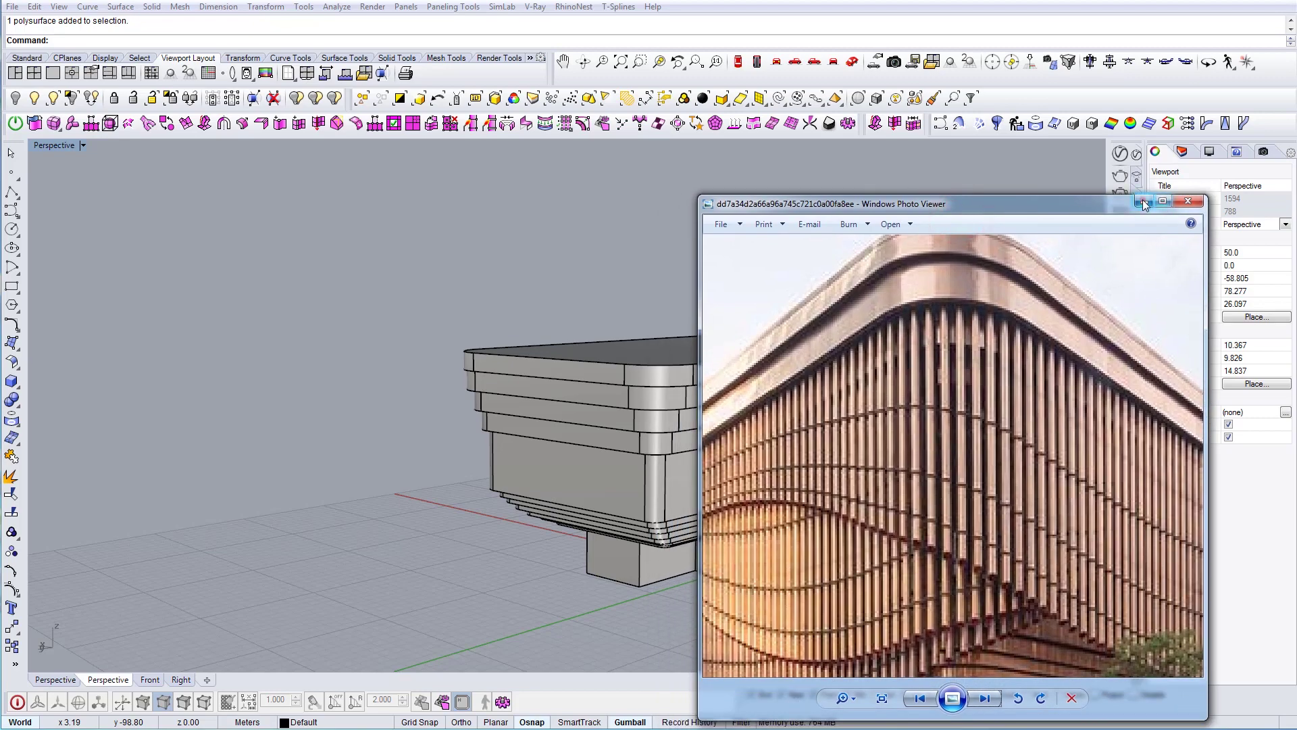
left_click(1144, 204)
Step: Duplicate the lower outer edge of the second tier from the top as a curve
right_click_drag(608, 324, 566, 255)
scroll(589, 260, "up", 8)
scroll(463, 211, "up", 3)
left_click(470, 196)
left_click(504, 273)
scroll(513, 377, "down", 2)
scroll(490, 263, "up", 2)
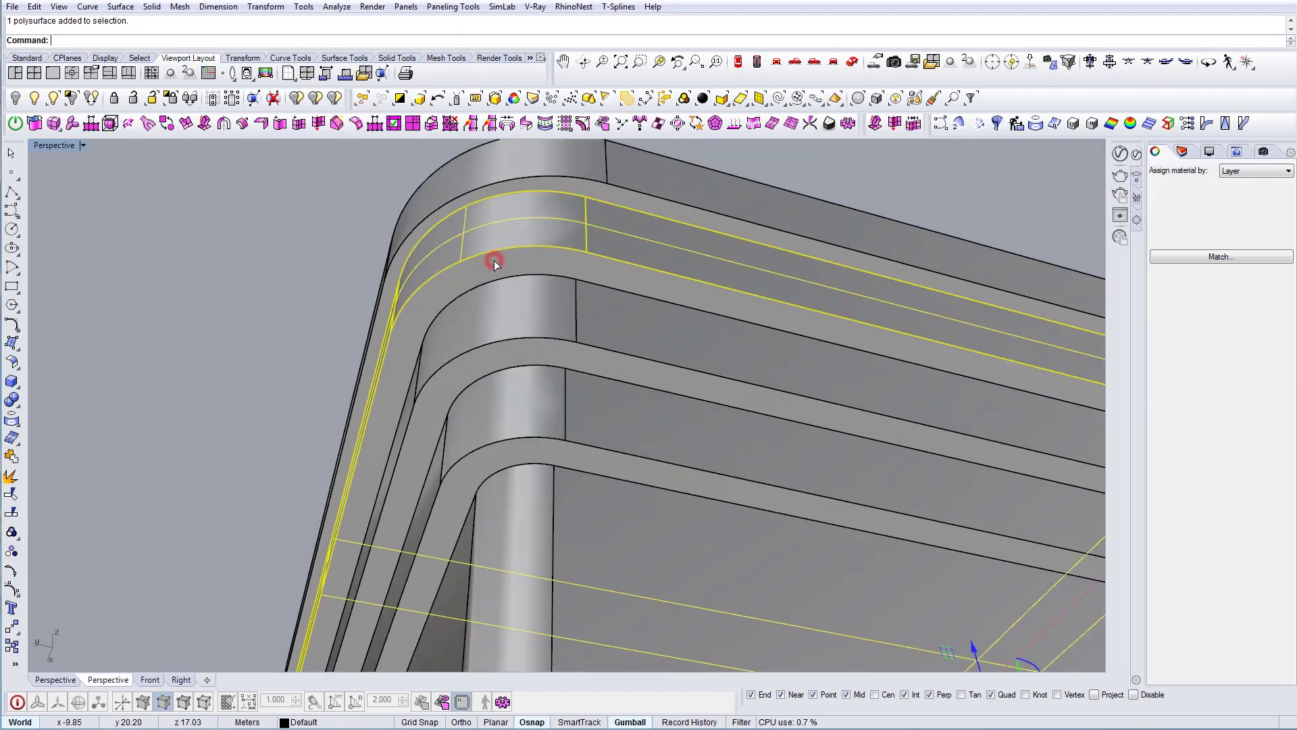
left_click(493, 261)
left_click(467, 256)
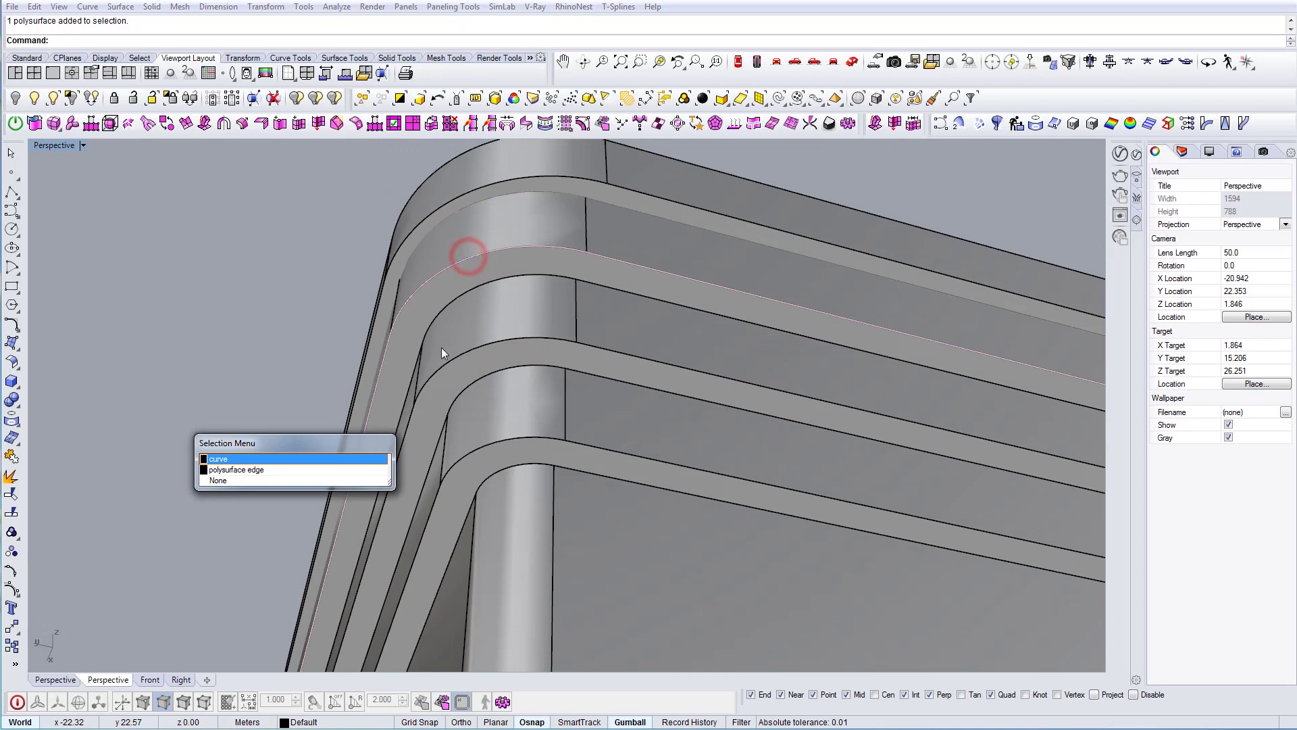
left_click(218, 459)
type("DupEdge")
key("Return")
key("Escape")
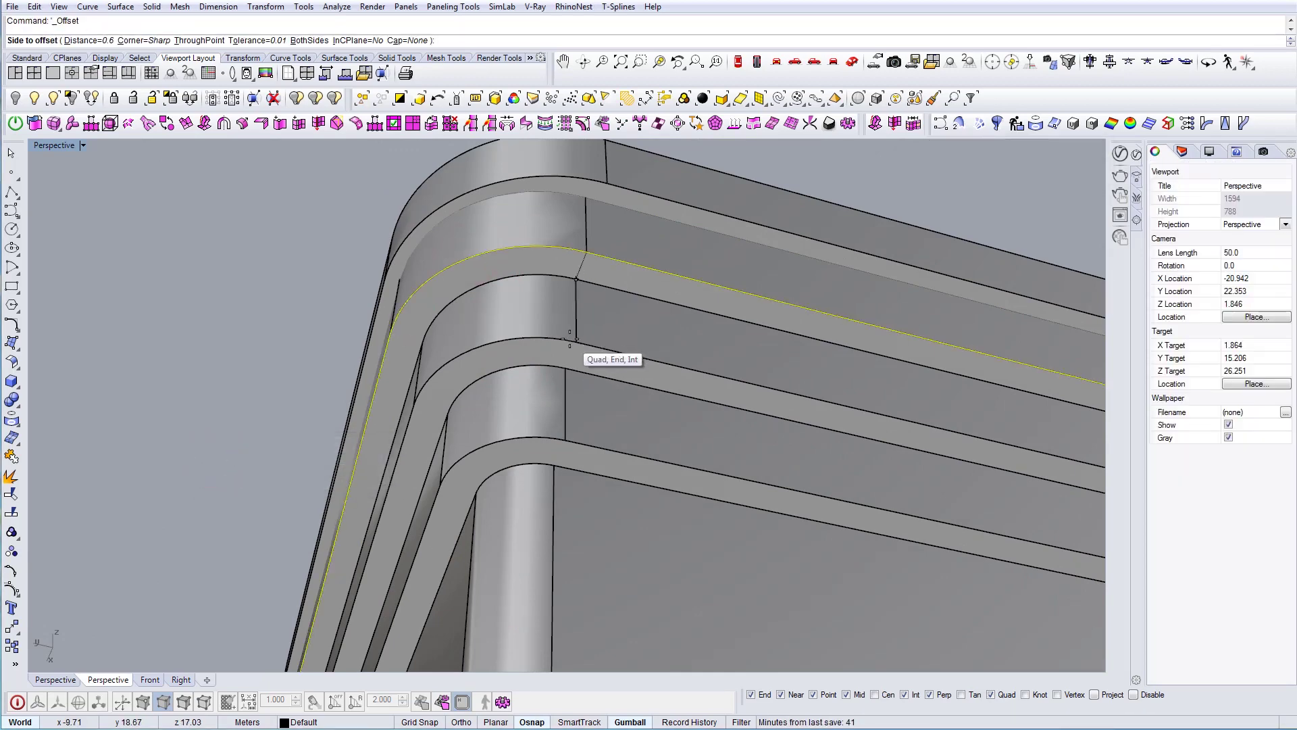
Step: Offset the second tier's lower outline inwards by 0.3 m onto the underside ledge
type("d")
key("Return")
key("Return")
left_click(571, 341)
left_click(592, 270)
key("Escape")
Step: Duplicate the third tier's lower outer edge and offset it 0.3 m inwards
left_click(588, 362)
type("Dup")
key("Return")
type("o")
key("Return")
left_click(591, 406)
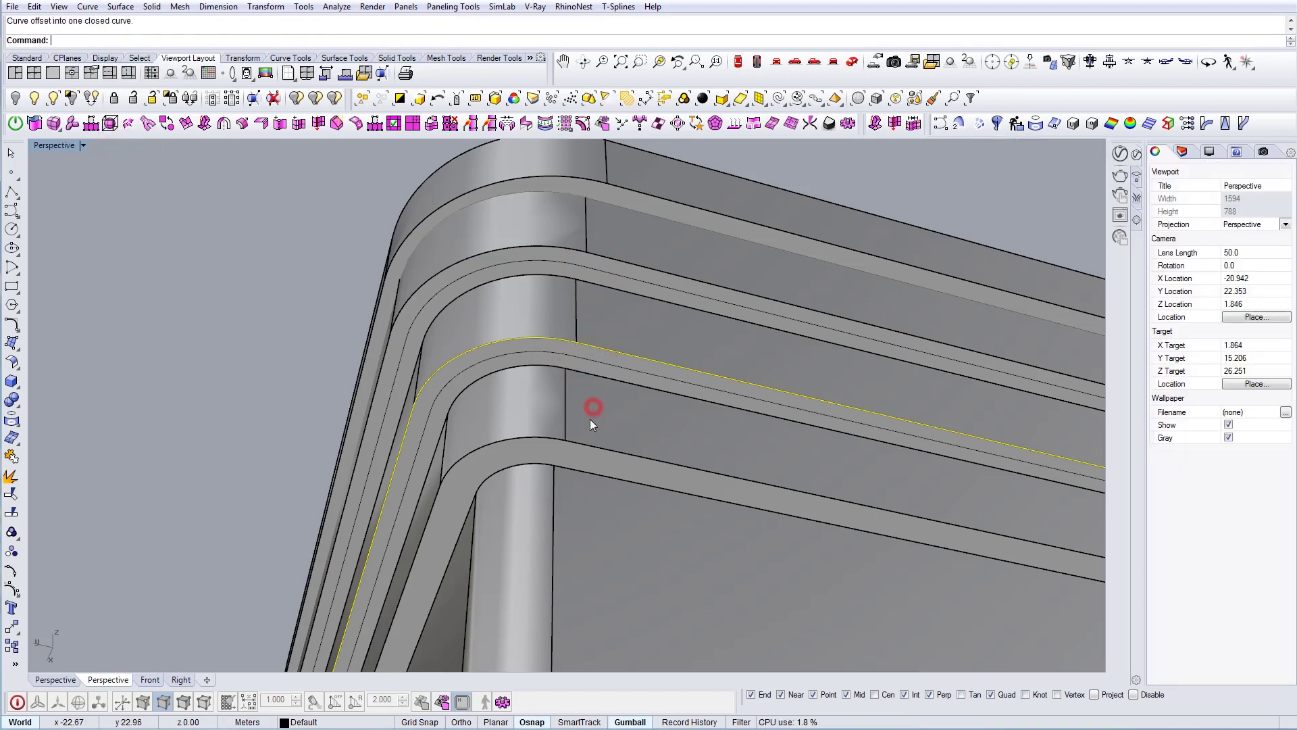
Step: Duplicate the fourth tier's lower outer edge and offset it 0.3 m inwards
left_click(585, 454)
type("D")
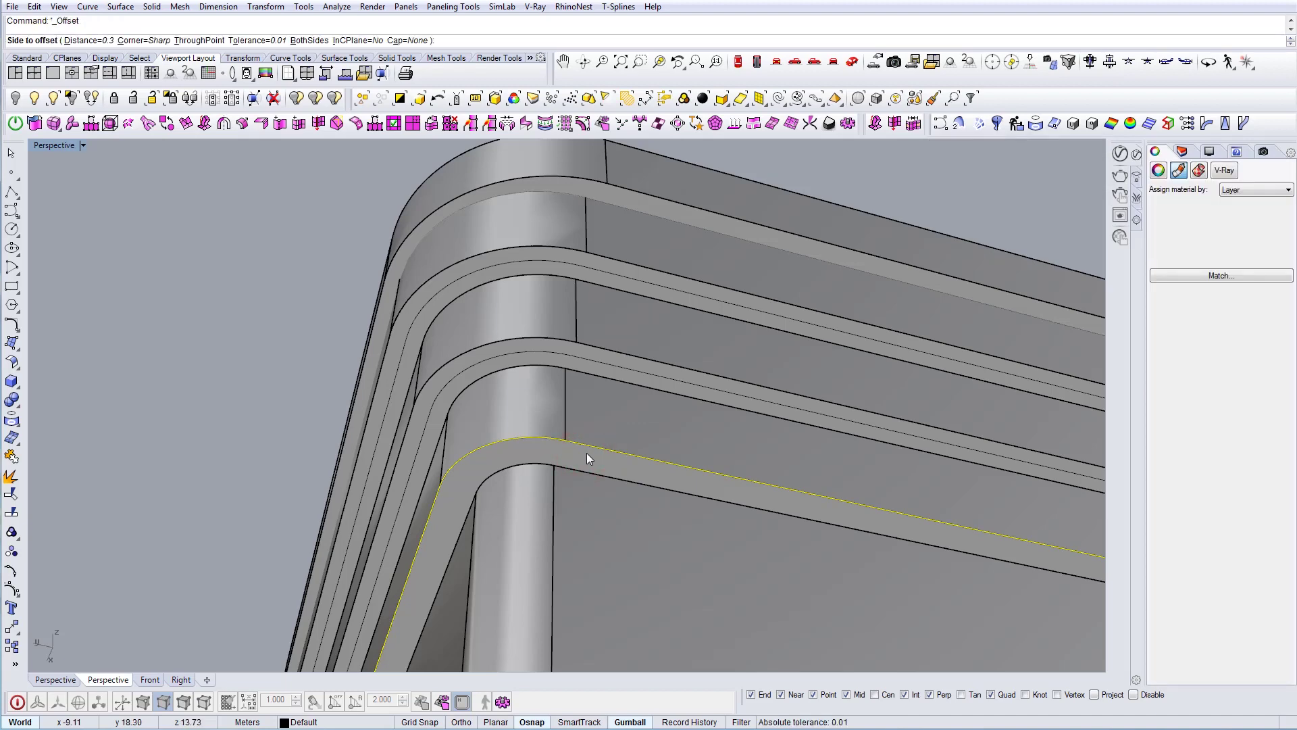
left_click(548, 520)
Step: Isolate the three offset ring curves beneath the second, third and fourth tiers
left_click(571, 455)
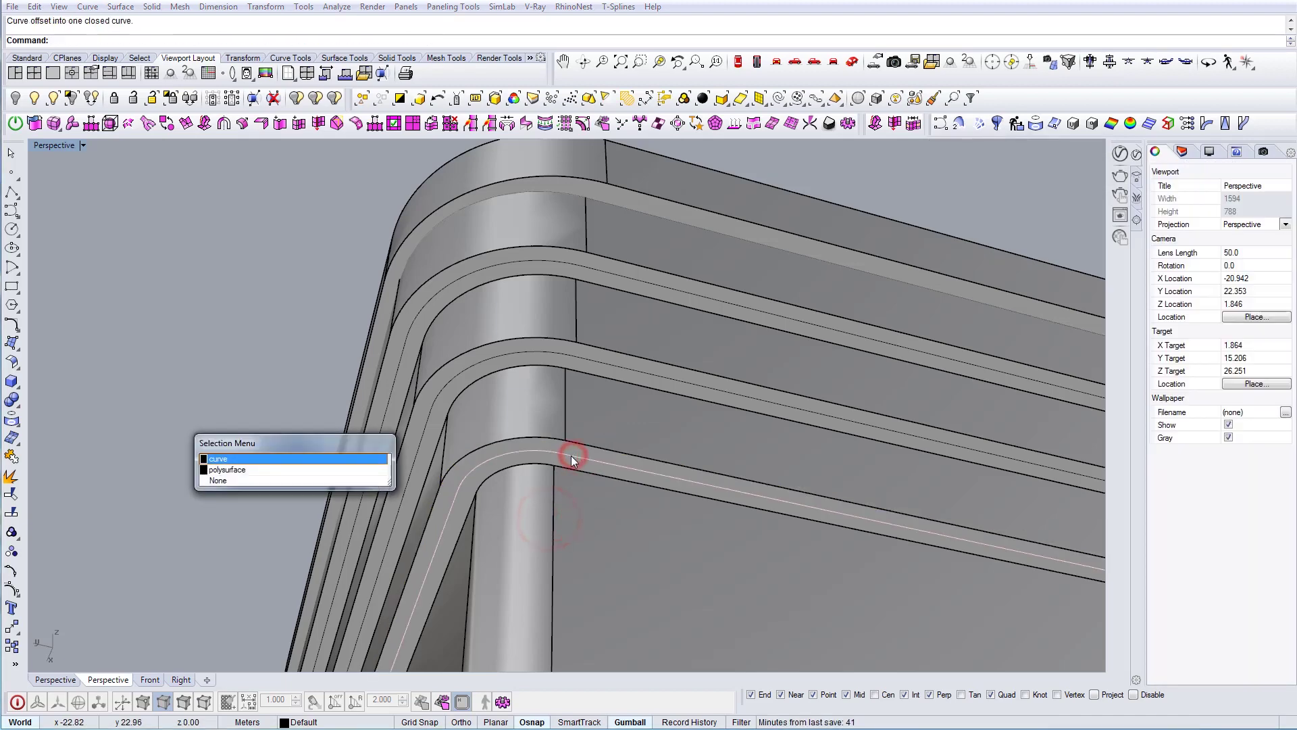
left_click(279, 461)
left_click(574, 355, "shift")
left_click(269, 460)
left_click(577, 268, "shift")
scroll(439, 341, "down", 8)
right_click_drag(458, 347, 496, 388)
left_click(72, 99)
Step: Divide the lowest ring curve into 250 segments with points
right_click_drag(589, 351, 528, 502)
left_click(519, 501)
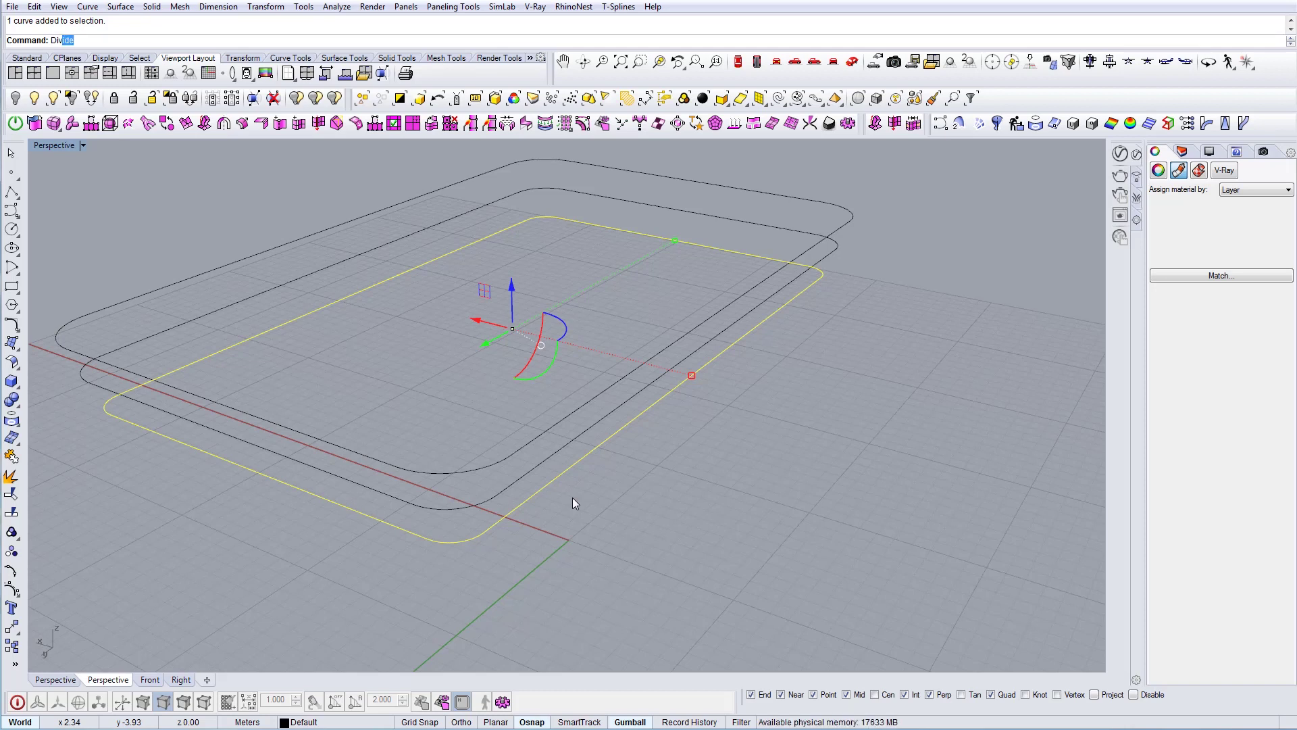
key("Return")
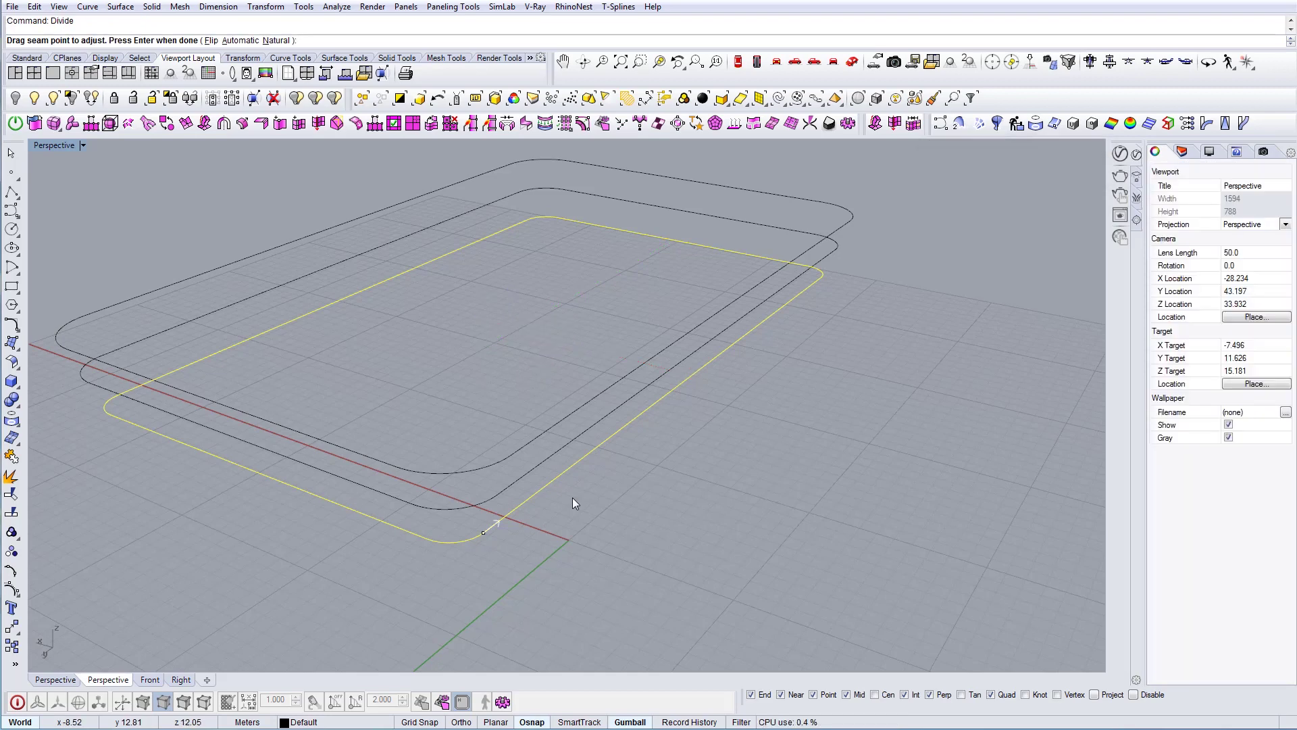
key("ctrl+z")
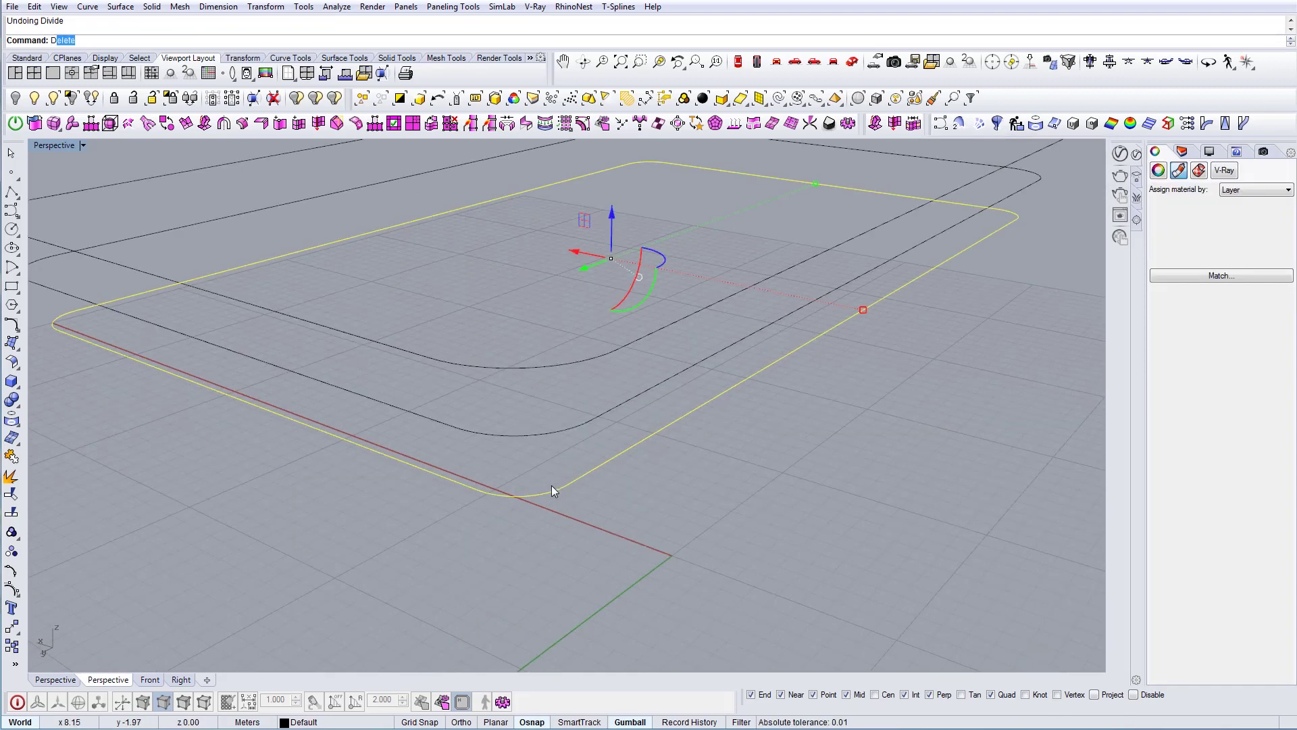
key("Return")
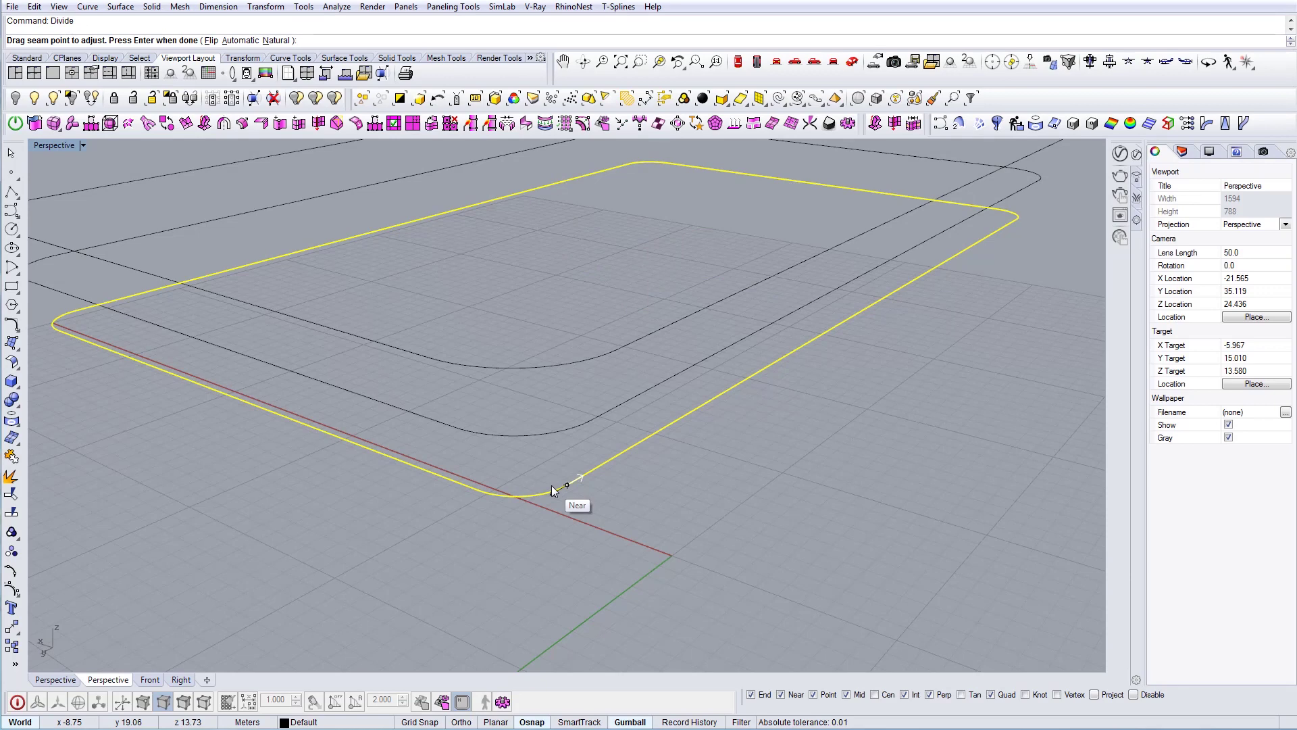
key("Return")
type("250")
key("Return")
right_click_drag(496, 506, 469, 483)
key("Escape")
Step: Divide the middle ring curve into the same 250 segments
right_click_drag(527, 415, 540, 475)
left_click(540, 475)
key("Return")
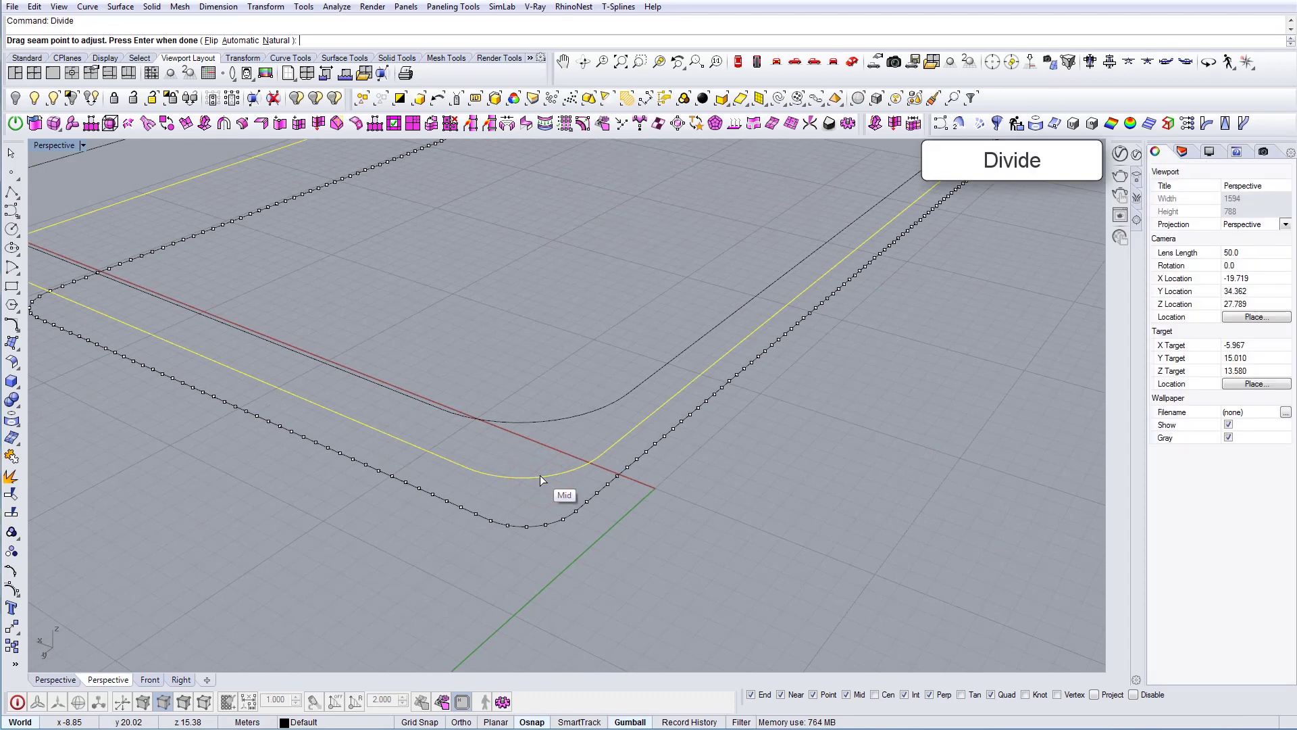
key("Return")
key("Return")
key("Escape")
Step: Divide the uppermost ring curve into the same 250 segments
left_click(491, 416)
key("Return")
key("Return")
key("Return")
right_click_drag(550, 459, 571, 416)
scroll(553, 447, "down", 4)
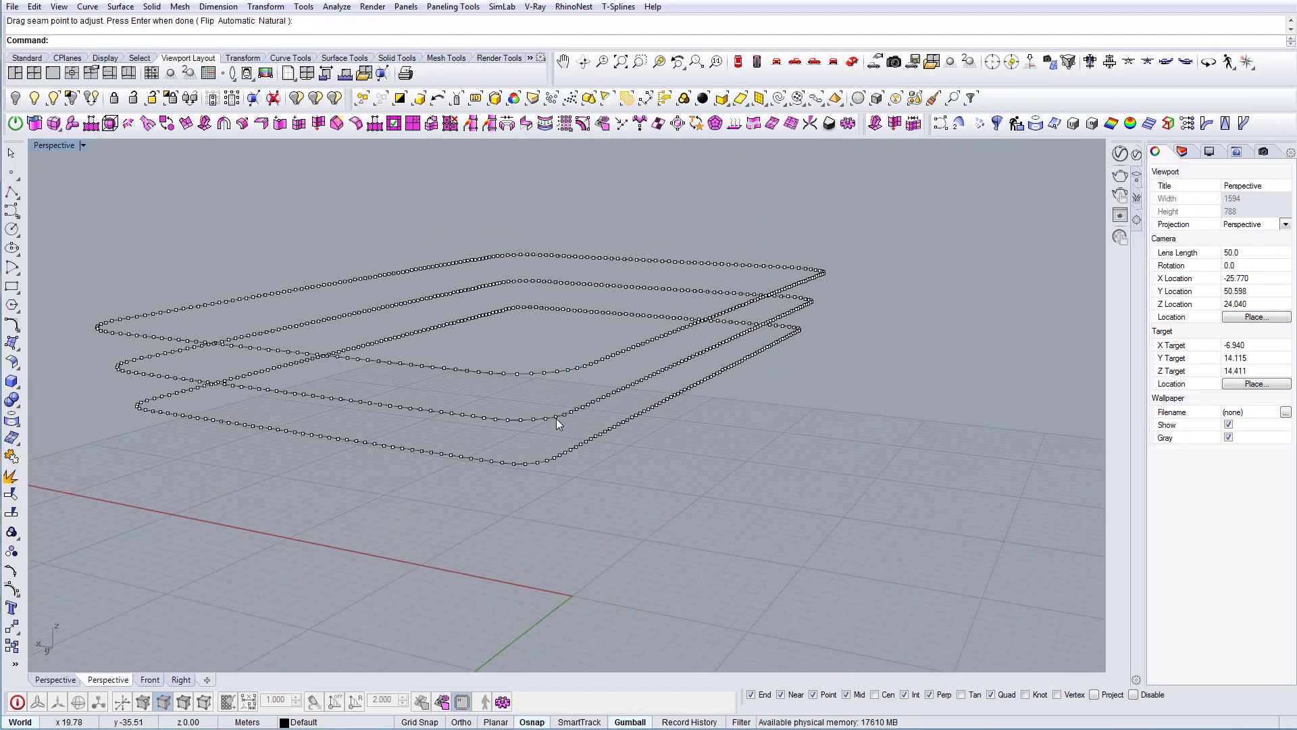
Step: Show the three hidden tiers that sit above the divided ring curves
key("Return")
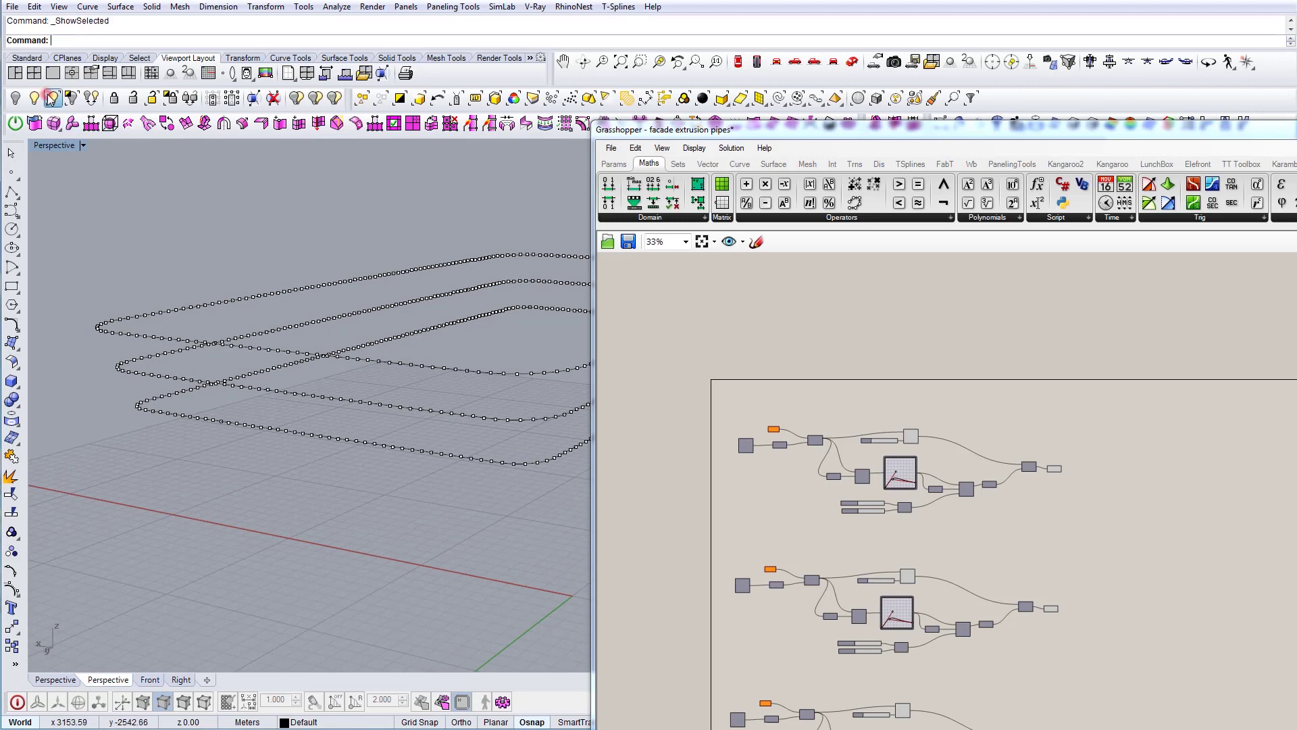
left_click(52, 98)
right_click_drag(422, 396, 262, 414)
left_click(377, 297)
left_click(413, 337)
left_click(411, 382)
left_click(392, 335)
key("Return")
Step: Remove the Series, Unit X and Move components from the first facade pipe definition
right_click_drag(1068, 538, 1118, 556)
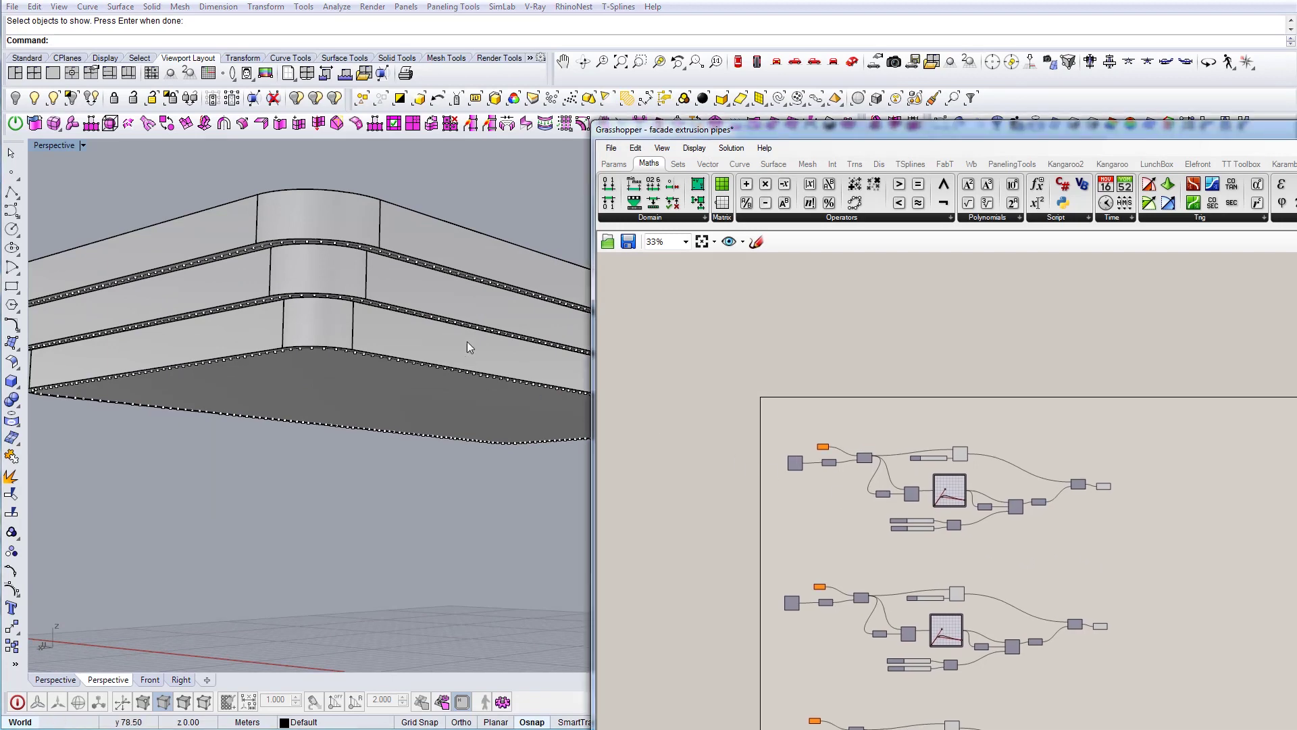
right_click_drag(465, 338, 415, 295)
scroll(917, 485, "up", 8)
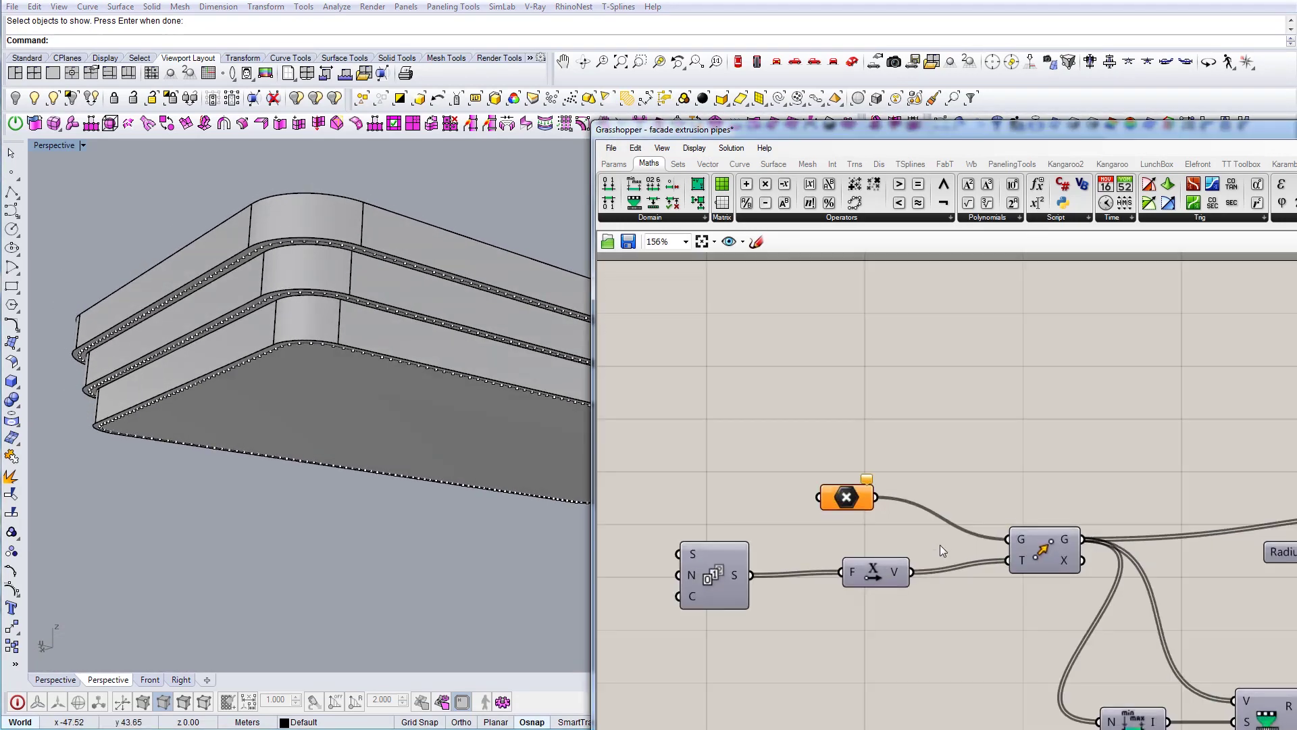
left_click_drag(1054, 611, 689, 550)
key("Delete")
right_click_drag(1089, 600, 890, 512)
scroll(917, 501, "down", 2)
scroll(881, 523, "up", 1)
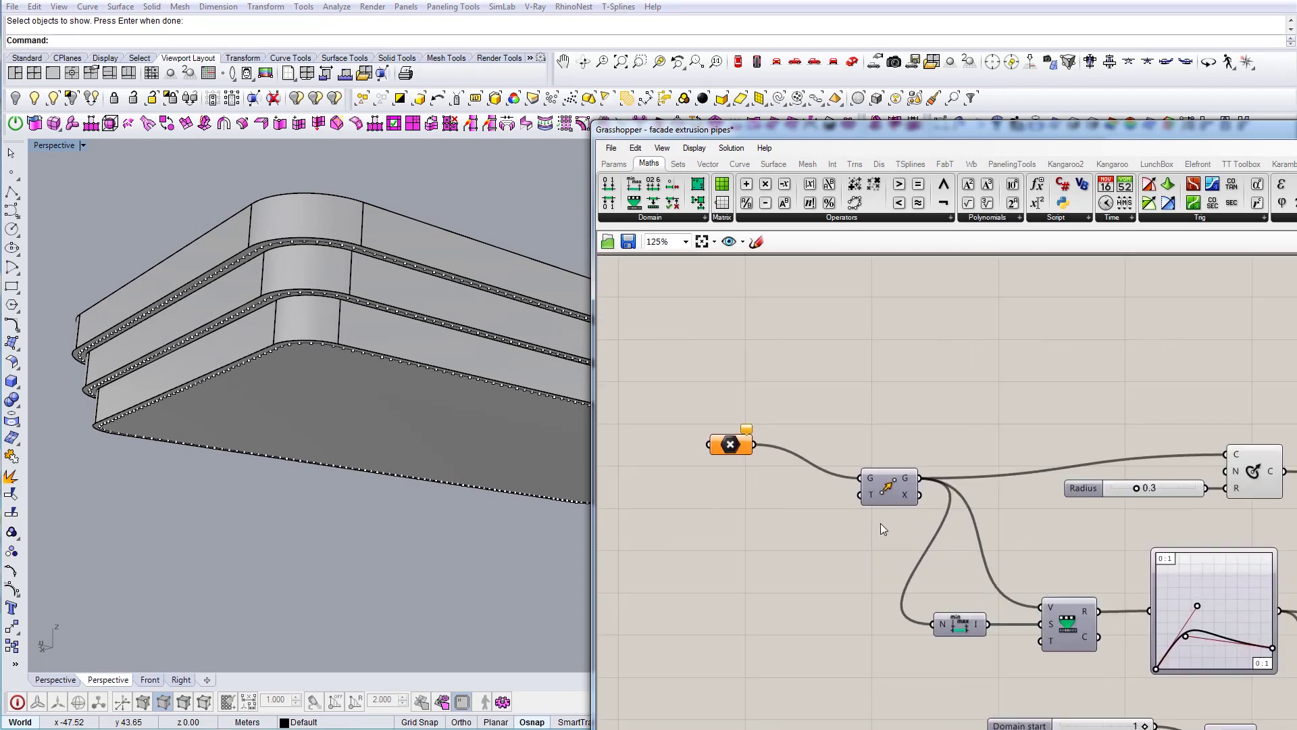
left_click(906, 494)
key("Delete")
Step: Wire the Point parameter directly into the Circle, Remap Numbers and Bounds inputs, and reposition the parameter closer to them
left_click_drag(754, 444, 1225, 455)
left_click_drag(891, 507, 1040, 607, "shift")
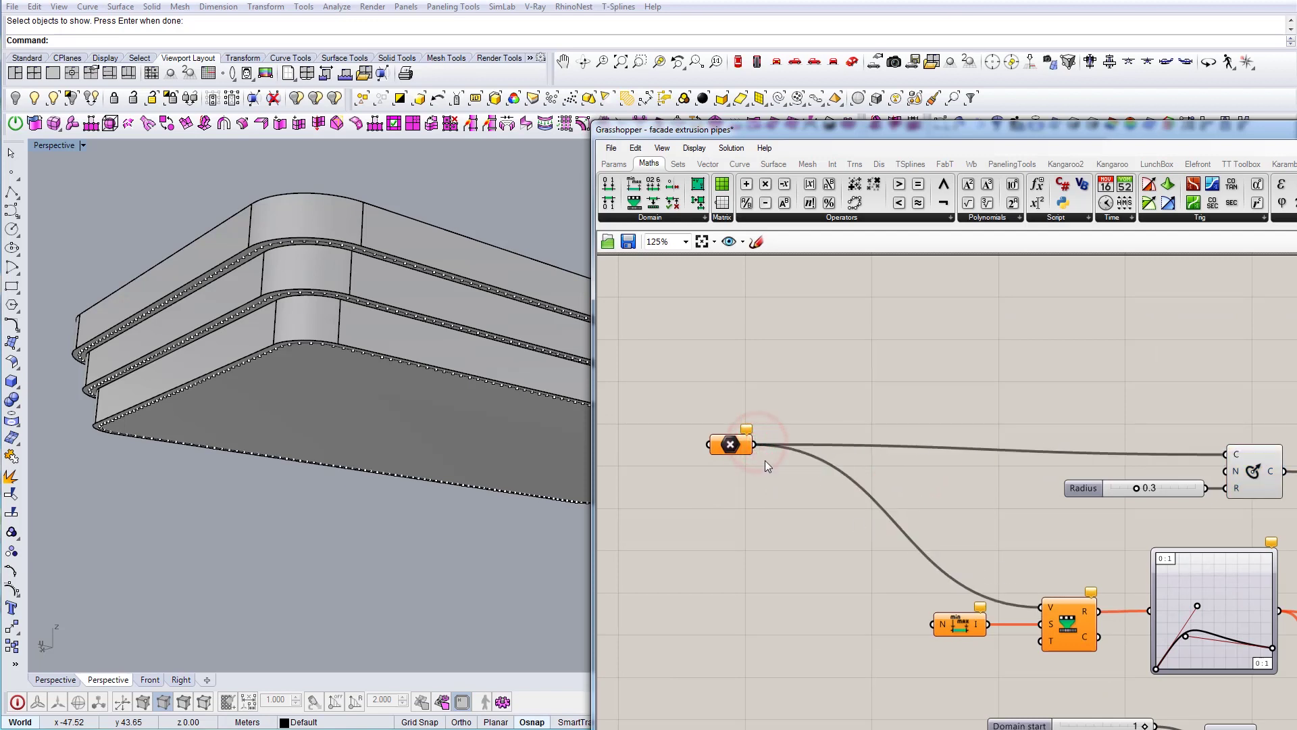
left_click_drag(878, 549, 936, 623, "shift")
left_click(950, 518)
left_click_drag(729, 446, 801, 457)
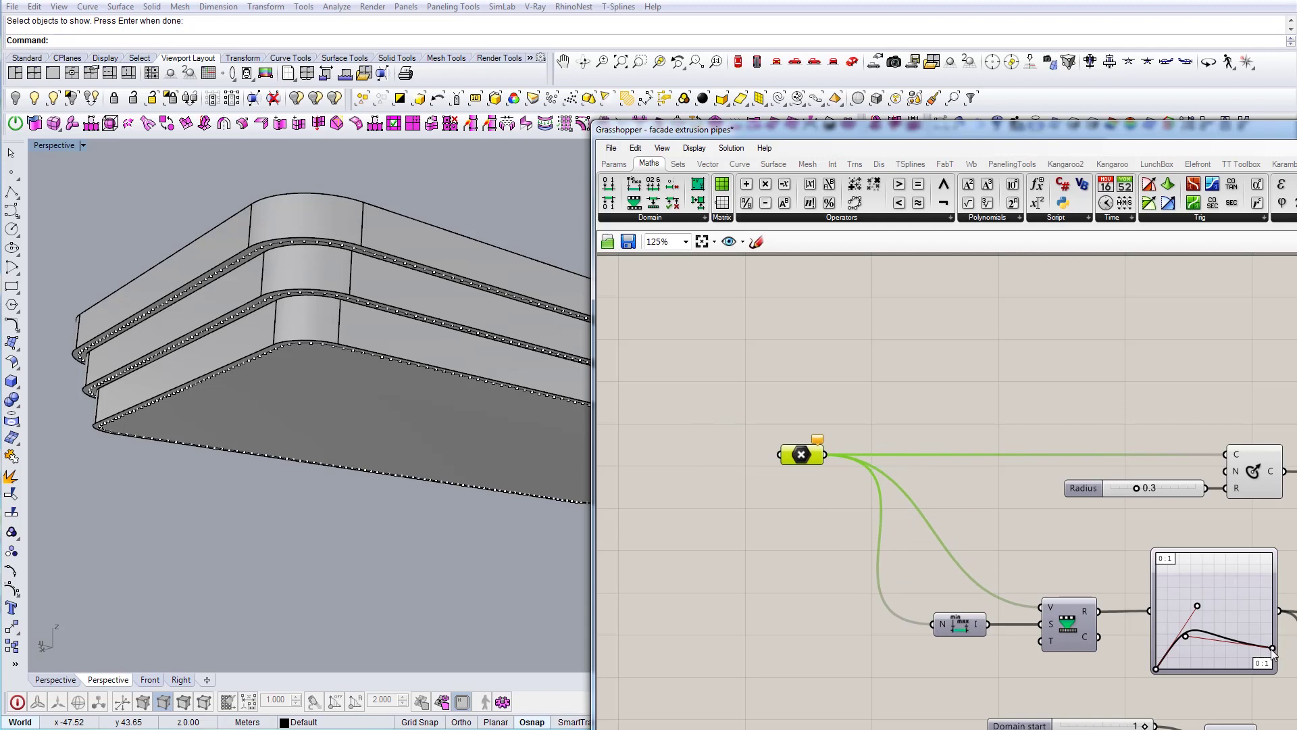
Step: Raise the end handle of the first definition's Graph Mapper curve
left_click_drag(1272, 617, 1271, 598)
mouse_move(474, 402)
right_mouse_down()
mouse_move(443, 386)
mouse_move(454, 392)
right_mouse_up()
right_click_drag(981, 525, 883, 401)
scroll(884, 400, "down", 4)
left_click(953, 527)
Step: Delete the two old pipe definitions below the edited one
right_click_drag(1132, 540, 1003, 442)
scroll(1003, 442, "down", 3)
left_click_drag(1105, 584, 763, 446)
key("Delete")
left_click_drag(1059, 661, 797, 561)
key("Delete")
Step: Duplicate the edited pipe definition twice and stack both copies below the original
right_click_drag(1029, 493, 984, 503)
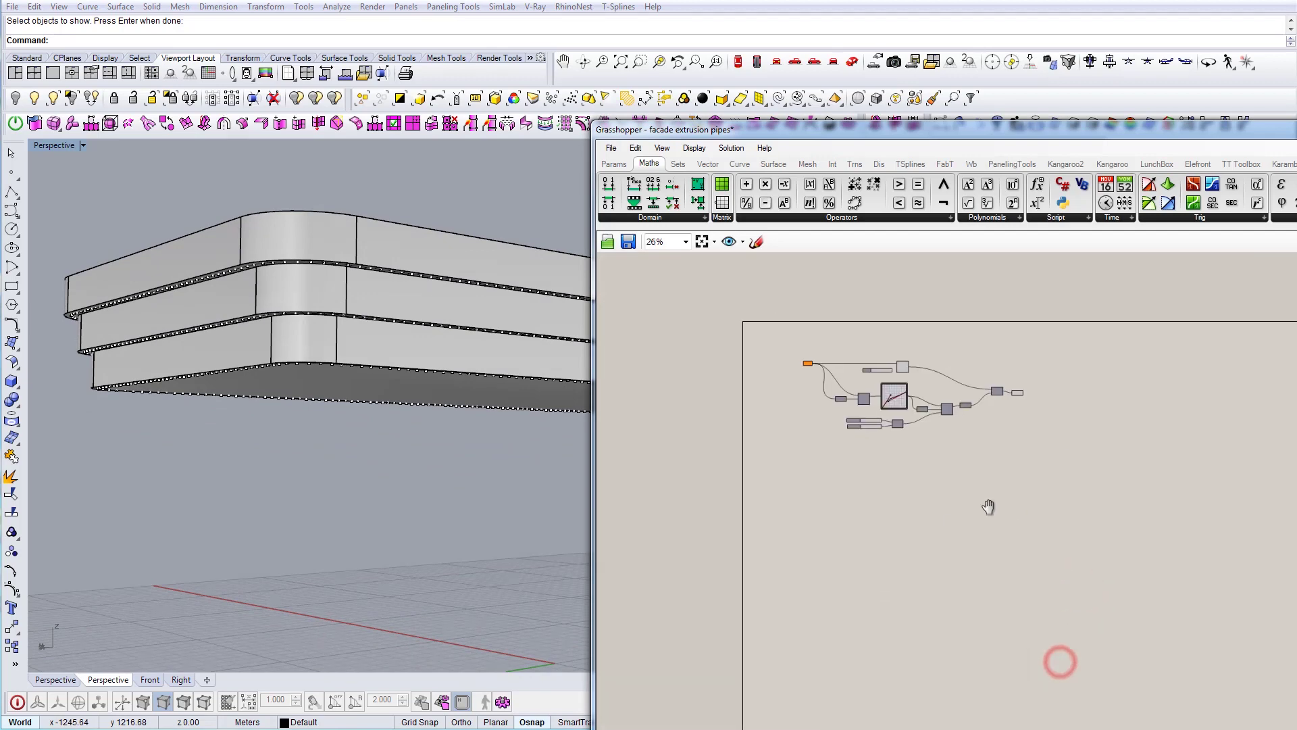
left_click_drag(733, 326, 1024, 437)
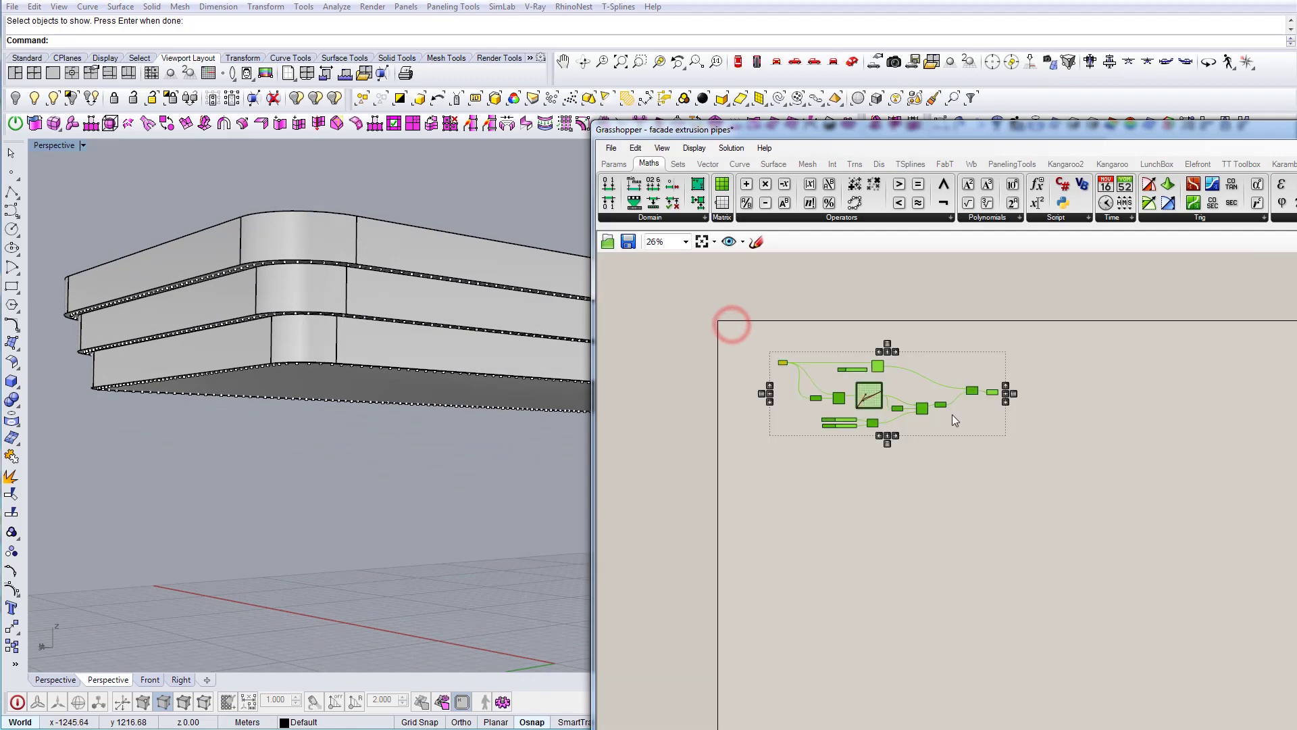
left_click(636, 147)
left_click(666, 256)
left_click_drag(880, 404, 878, 509)
left_click(635, 148)
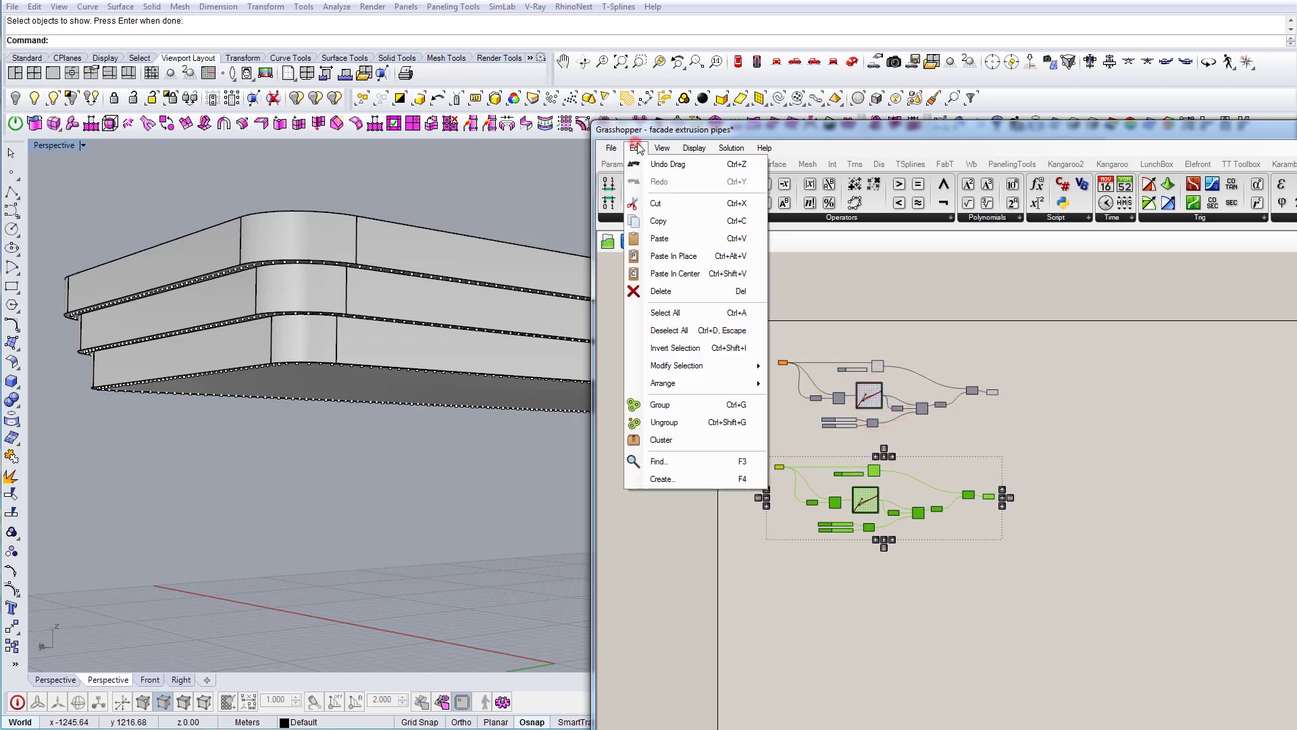
left_click(675, 256)
left_click_drag(868, 396, 870, 603)
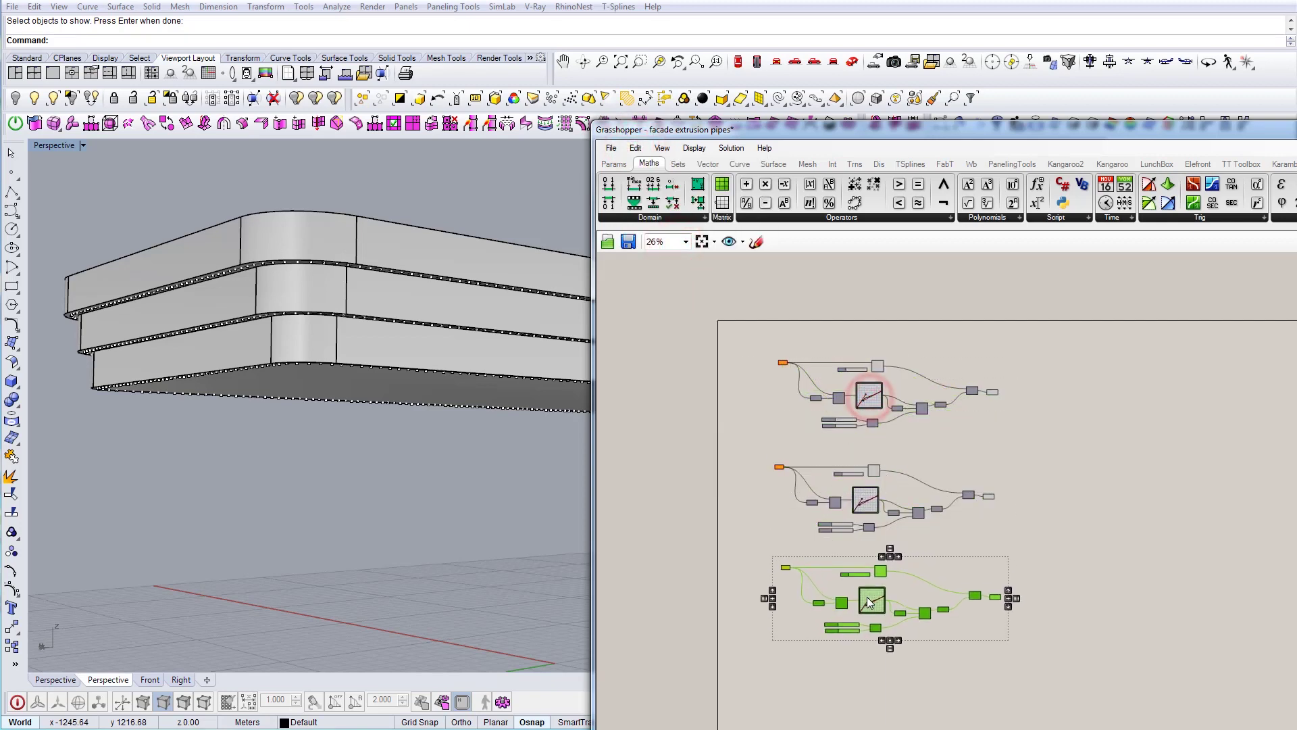
left_click(1040, 476)
Step: Examine the division points along the stepped tier edges at the building's rounded corner
scroll(304, 257, "up", 8)
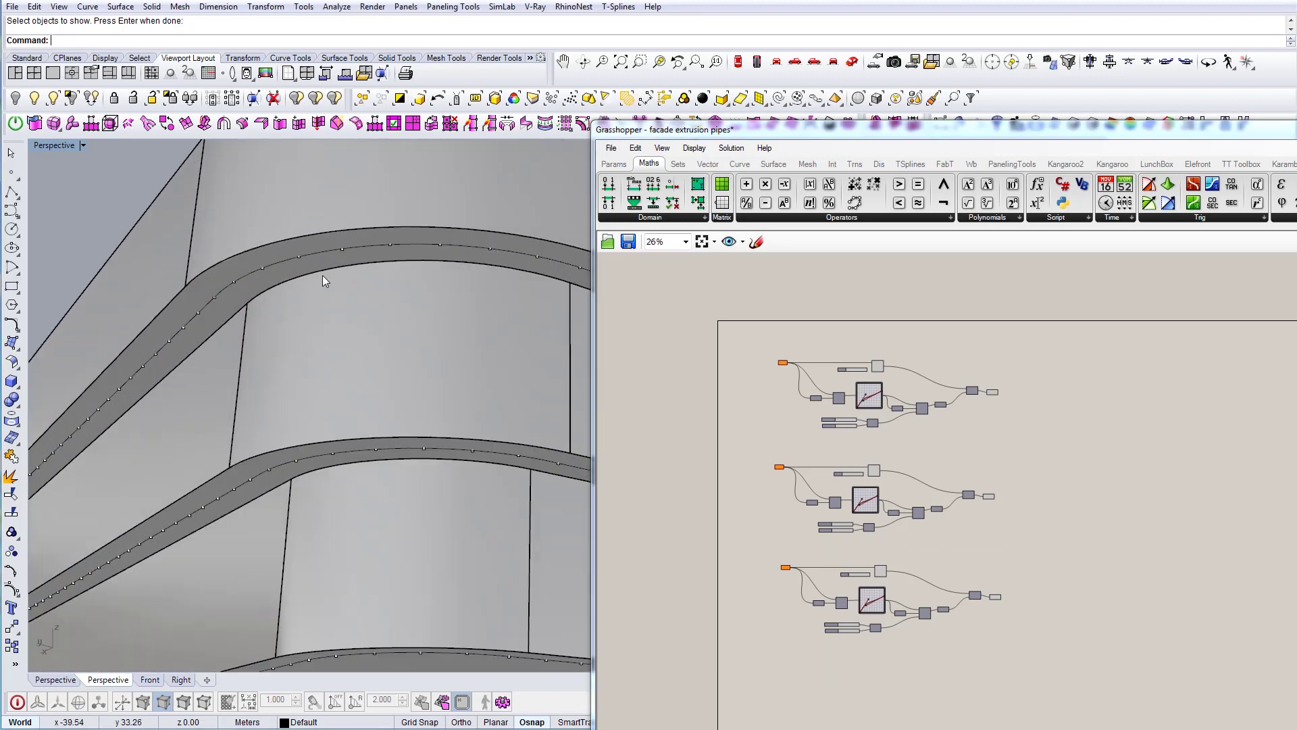
scroll(466, 303, "down", 1)
left_click(445, 223)
key("Escape")
left_click(411, 257)
key("Escape")
scroll(410, 258, "down", 8)
right_click_drag(411, 257, 270, 313)
scroll(463, 315, "down", 5)
scroll(270, 312, "down", 4)
scroll(300, 298, "up", 8)
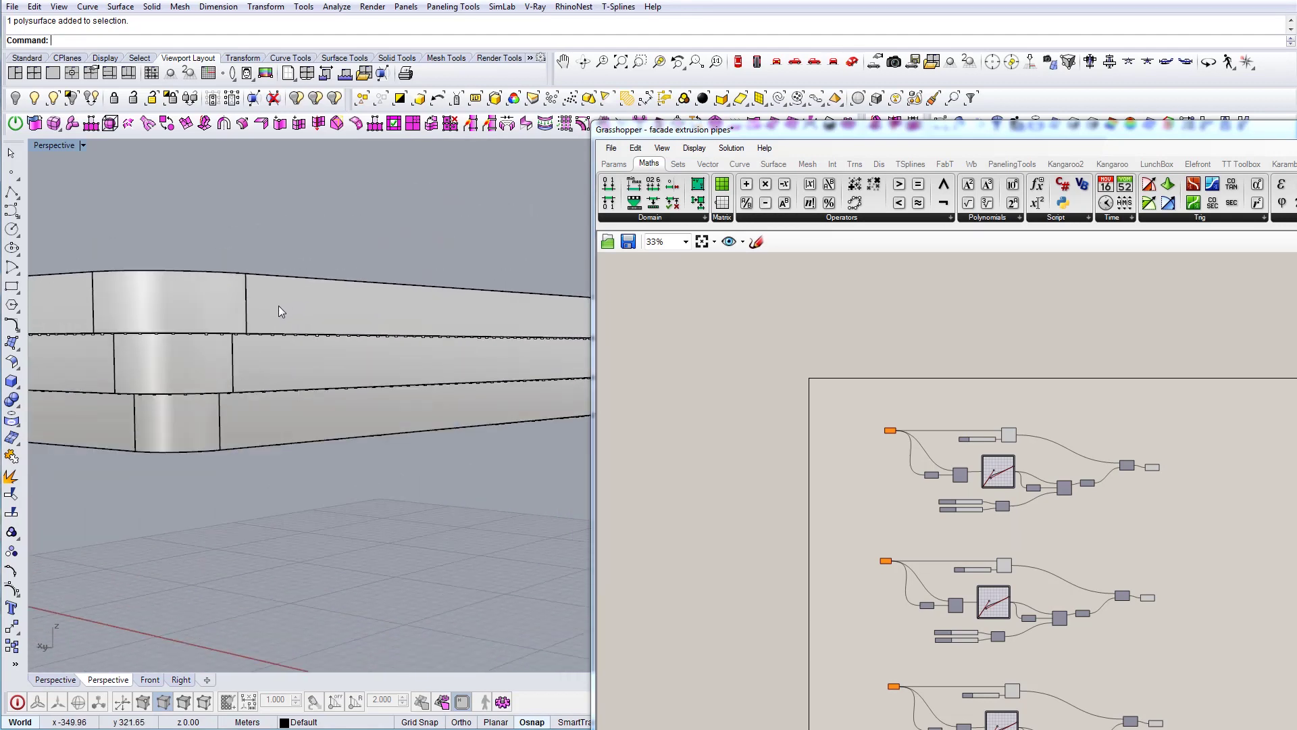
Step: Hide the three solid tiers of the building
left_click(272, 307)
left_click(281, 364, "shift")
left_click(291, 426, "shift")
left_click(15, 100)
Step: Select all curves with SelCrv and hide them so that only the division points stay in view
right_click_drag(335, 394, 320, 365)
type("SelCrv")
key("Return")
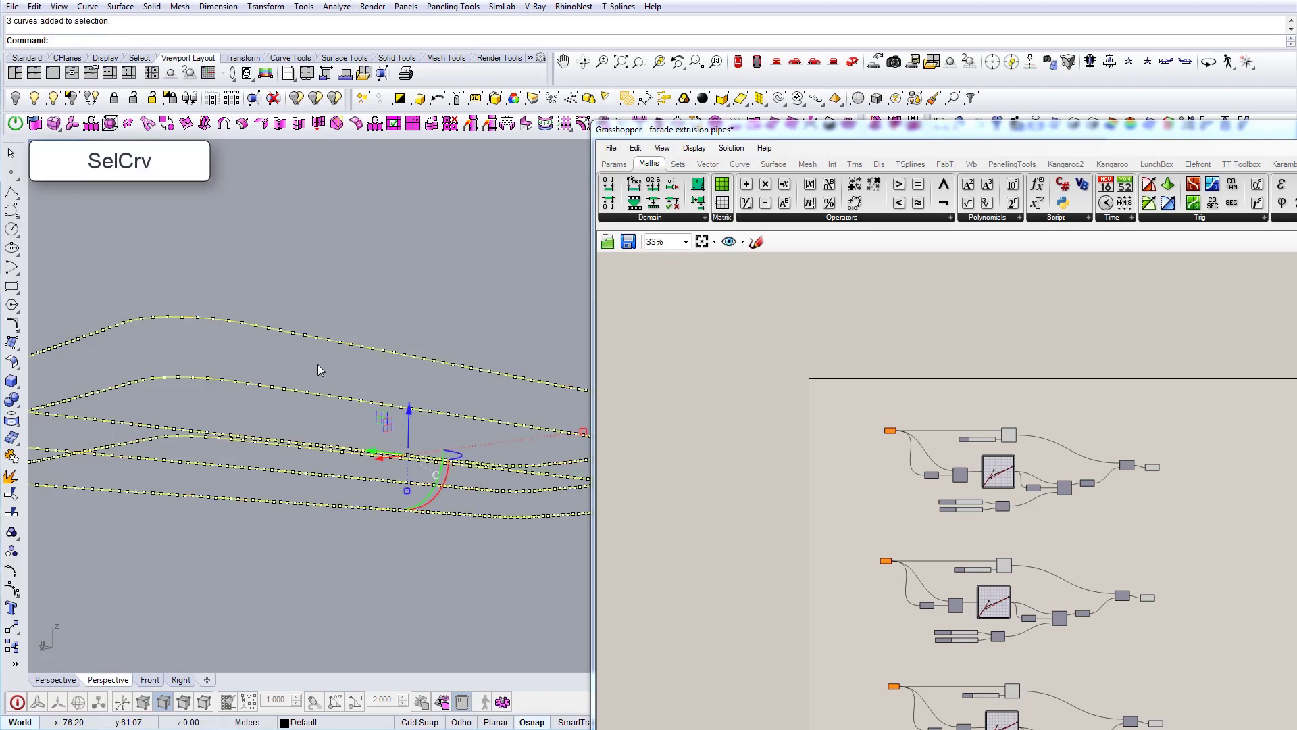
left_click(15, 98)
Step: Assign the uppermost ring's division points to the Point parameter of the first pipe definition
right_click_drag(422, 333, 601, 403)
right_click_drag(328, 368, 116, 341)
left_click_drag(205, 356, 545, 380)
scroll(897, 440, "up", 5)
scroll(892, 434, "up", 2)
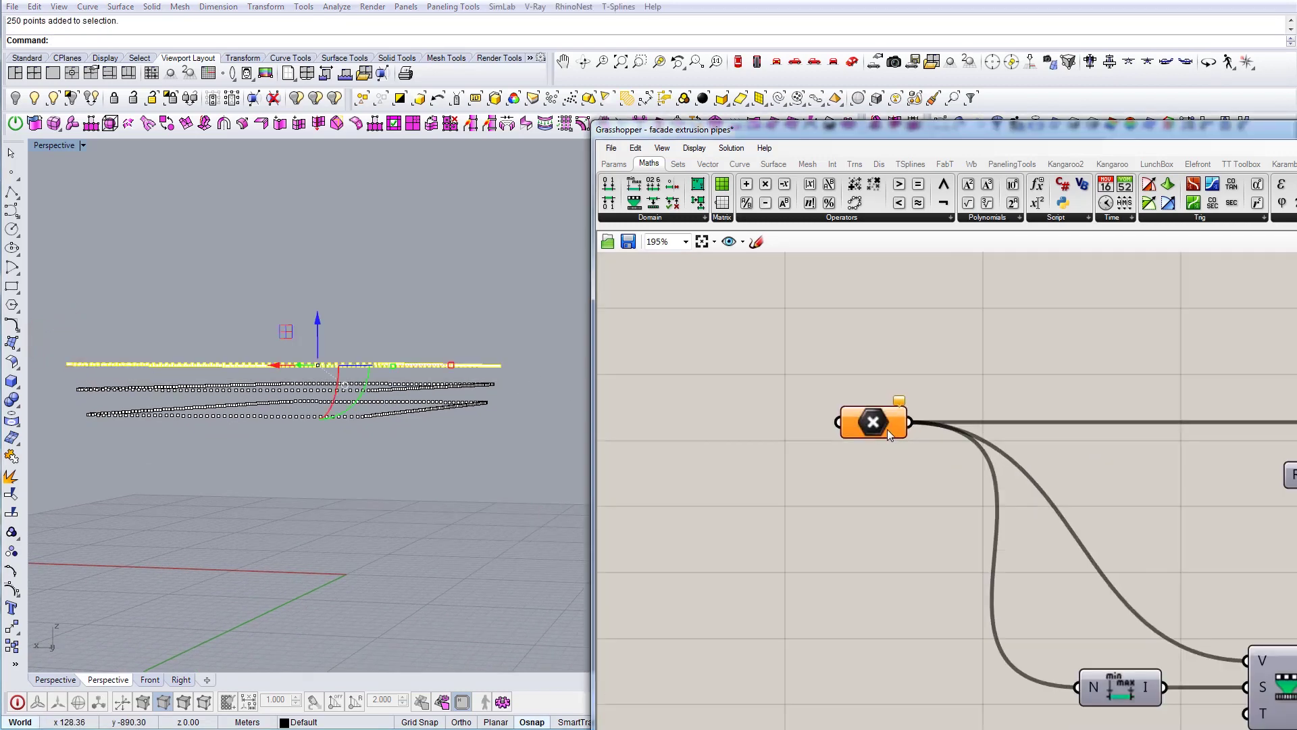
right_click(886, 428)
left_click(950, 683)
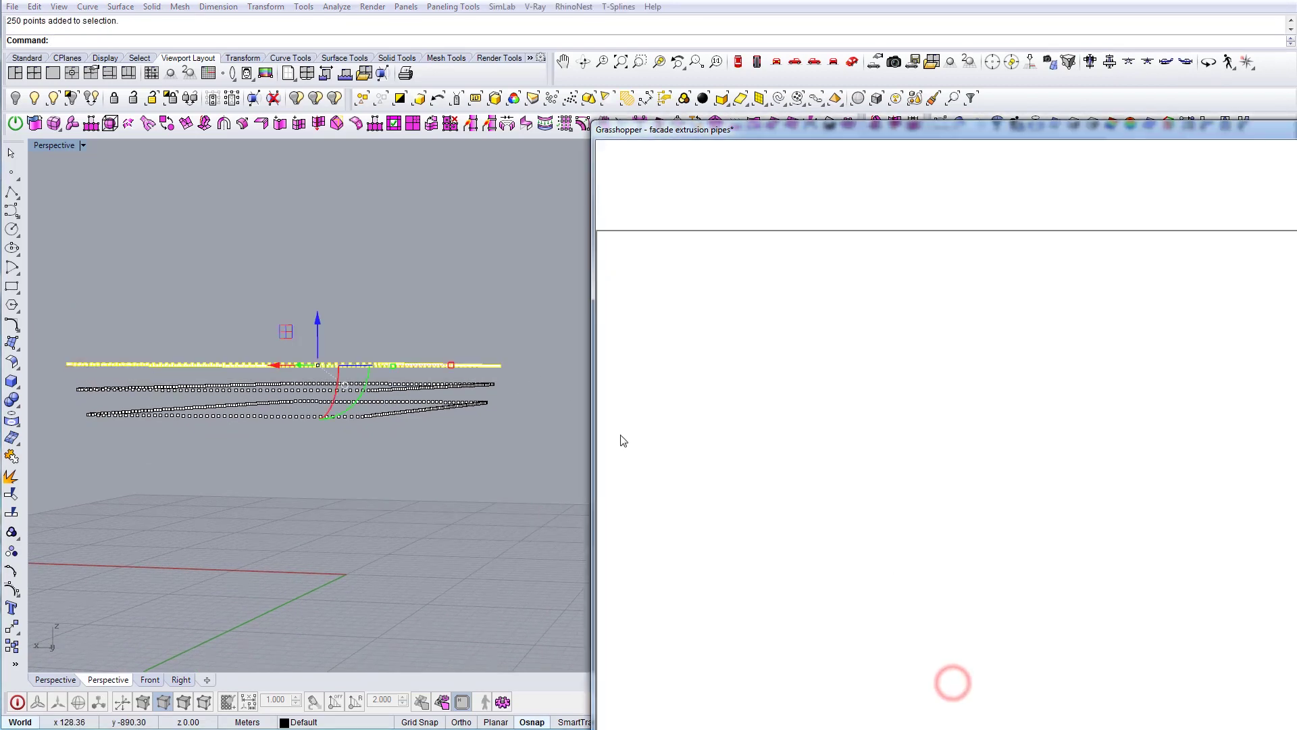
Step: Insert a Negative component between Unit Z and the Extrude direction input of the first definition
right_click_drag(420, 428, 424, 460)
scroll(406, 412, "up", 5)
scroll(407, 412, "down", 8)
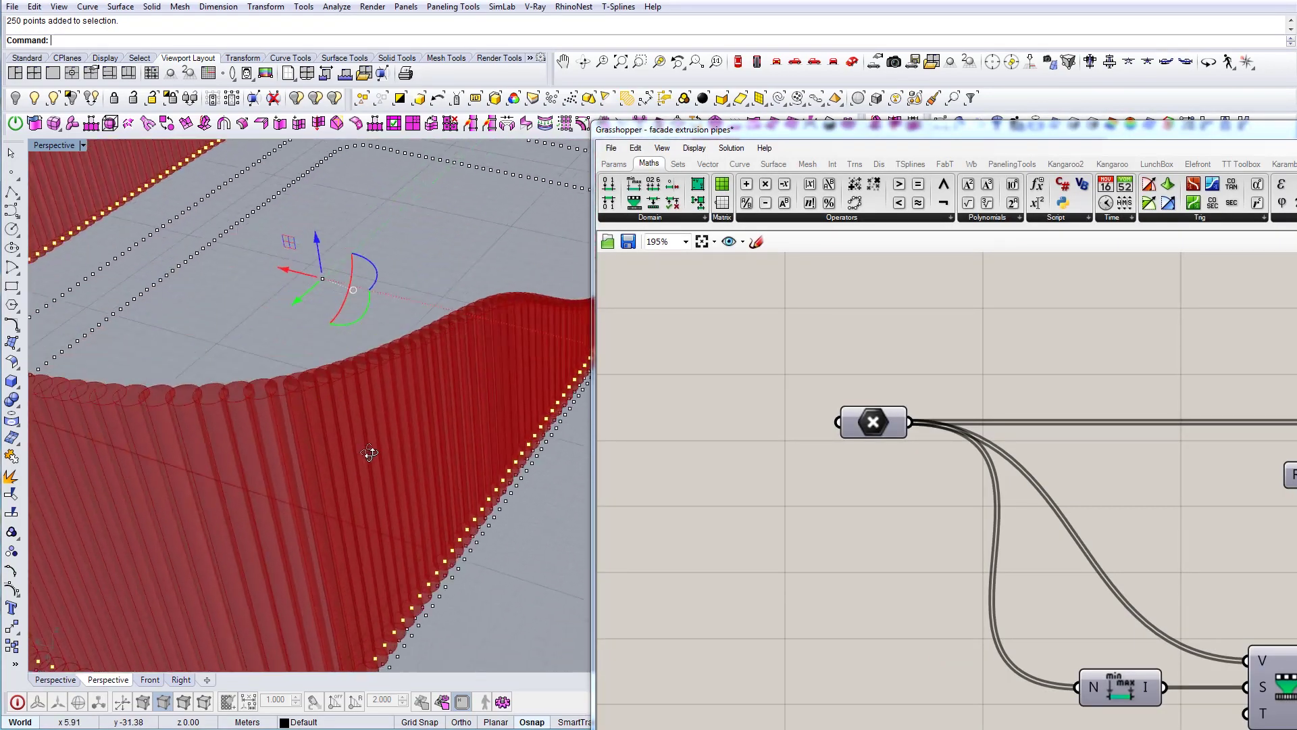
scroll(739, 497, "down", 4)
scroll(902, 489, "up", 3)
right_click_drag(1223, 561, 930, 530)
right_click_drag(1072, 504, 978, 499)
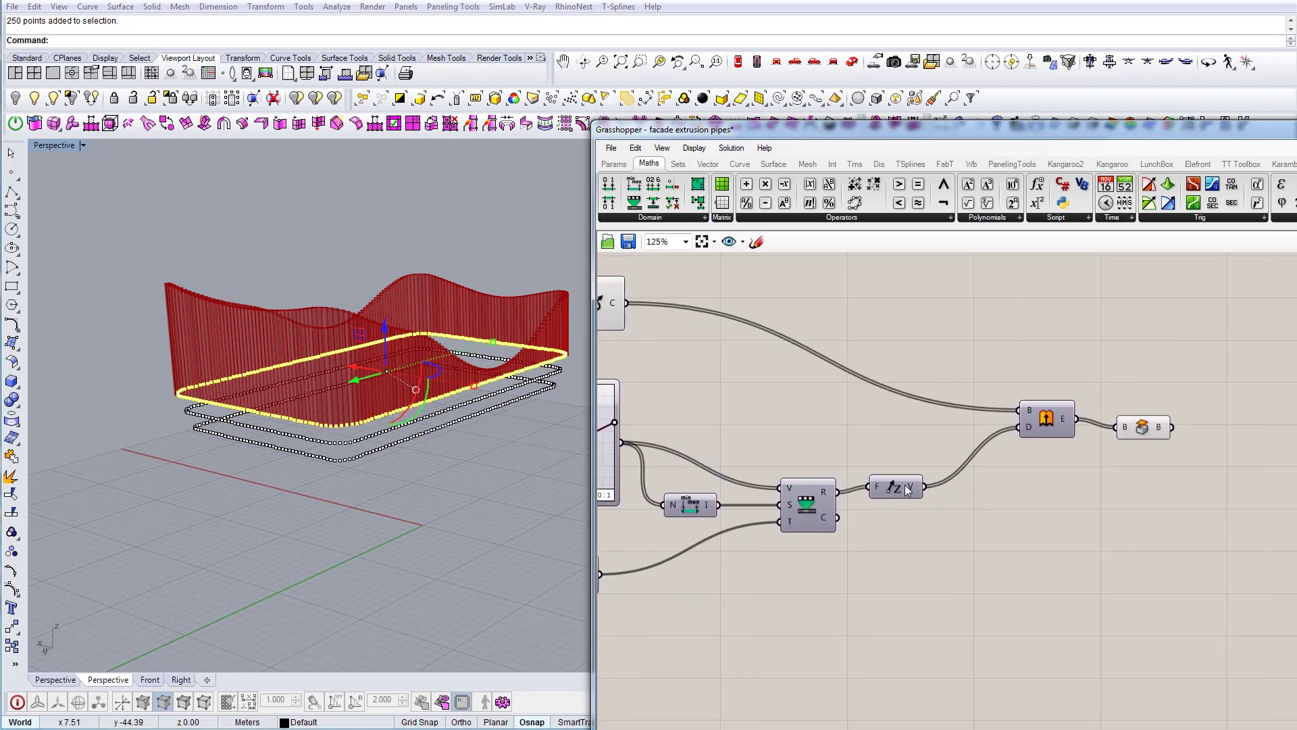
left_click_drag(903, 489, 898, 490)
double_click(978, 497)
type("ne")
key("Return")
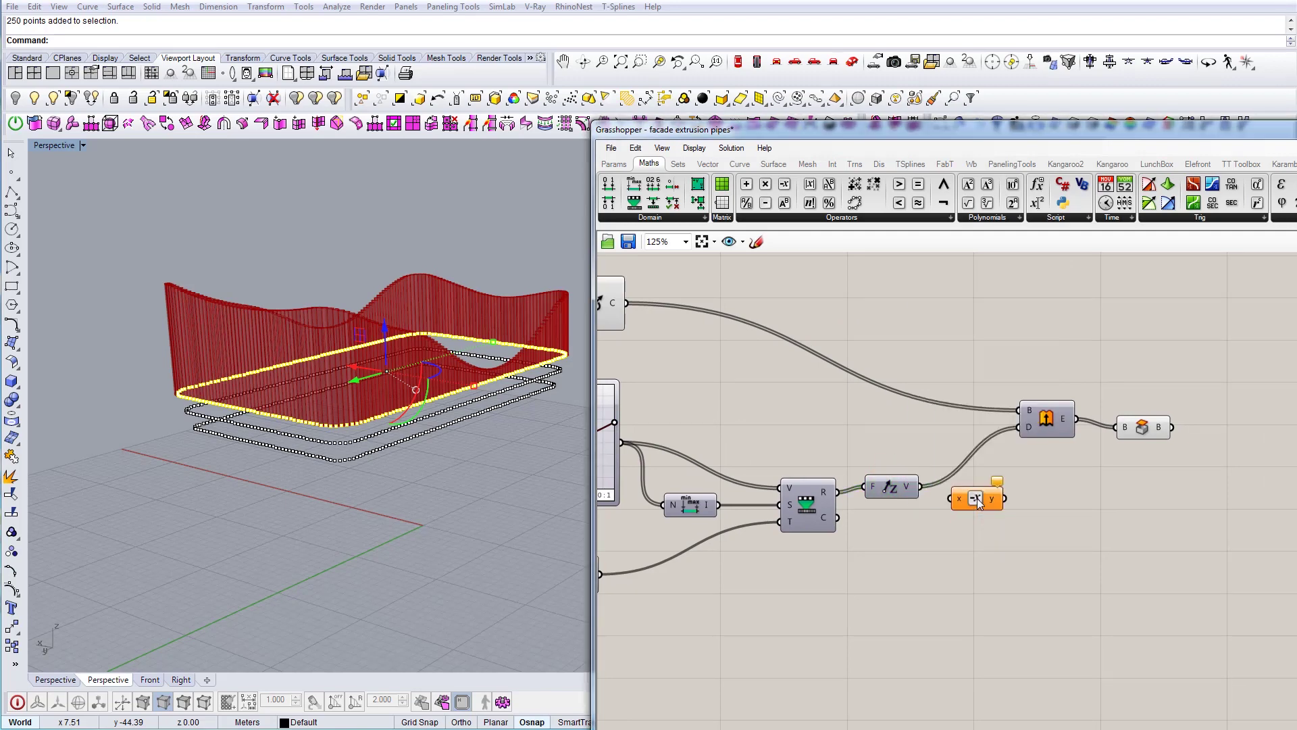
left_click_drag(944, 506, 952, 498)
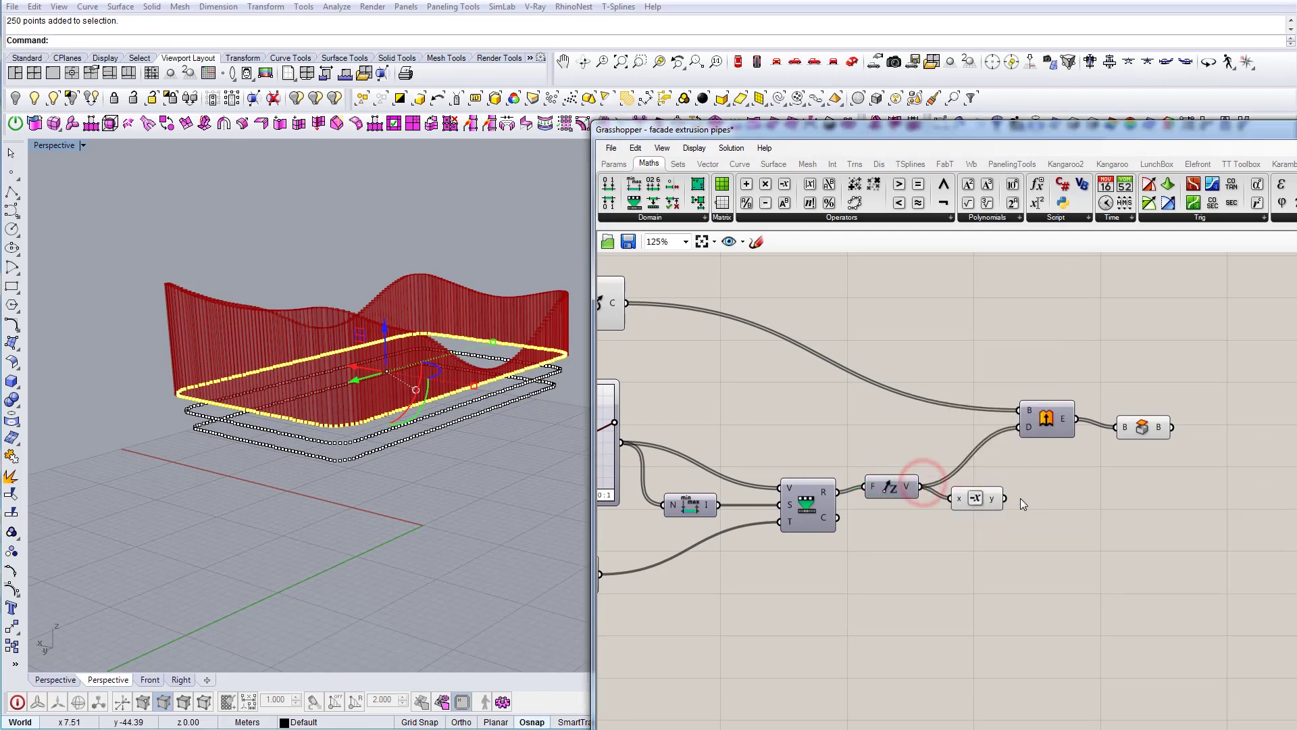
left_click_drag(998, 436, 1019, 427)
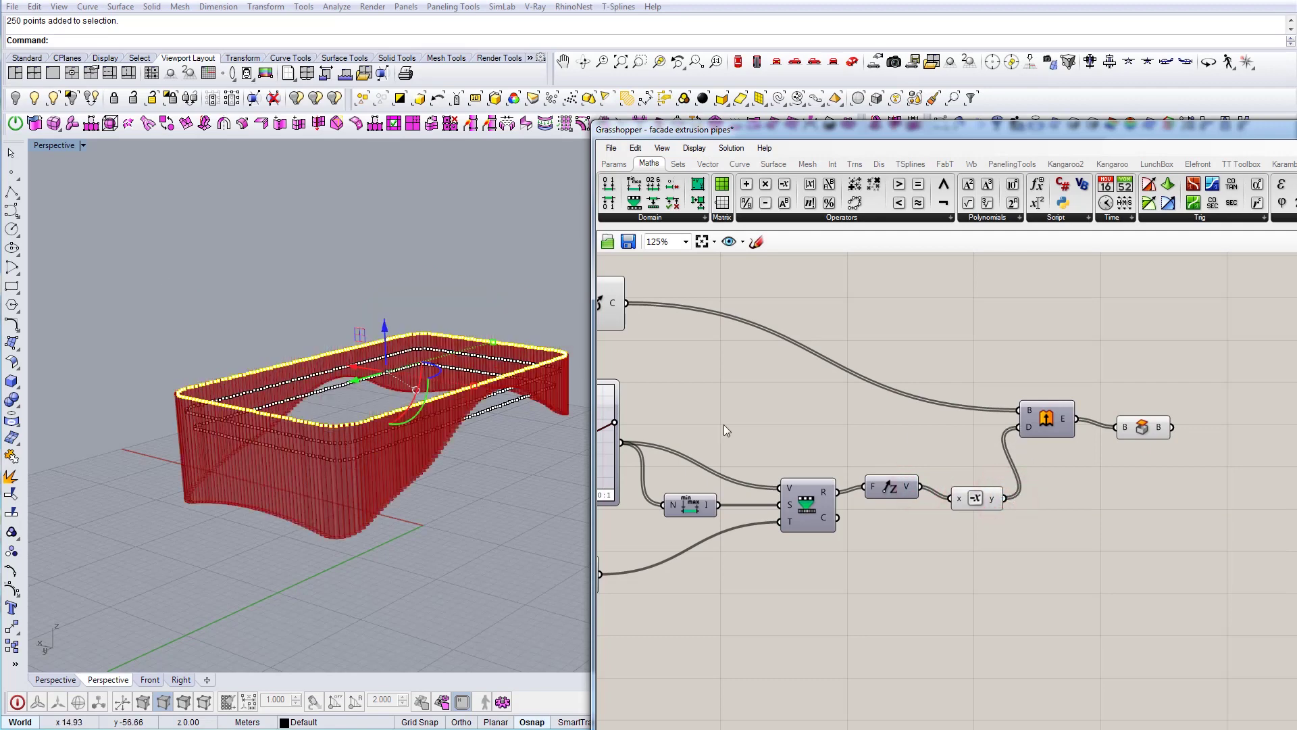
Step: In the Right view, select the middle ring's points and assign them to the second definition's Point parameter
right_click_drag(413, 445, 452, 551)
left_click(490, 534)
right_click_drag(929, 504, 1134, 450)
scroll(1134, 449, "down", 1)
right_click_drag(416, 473, 392, 419)
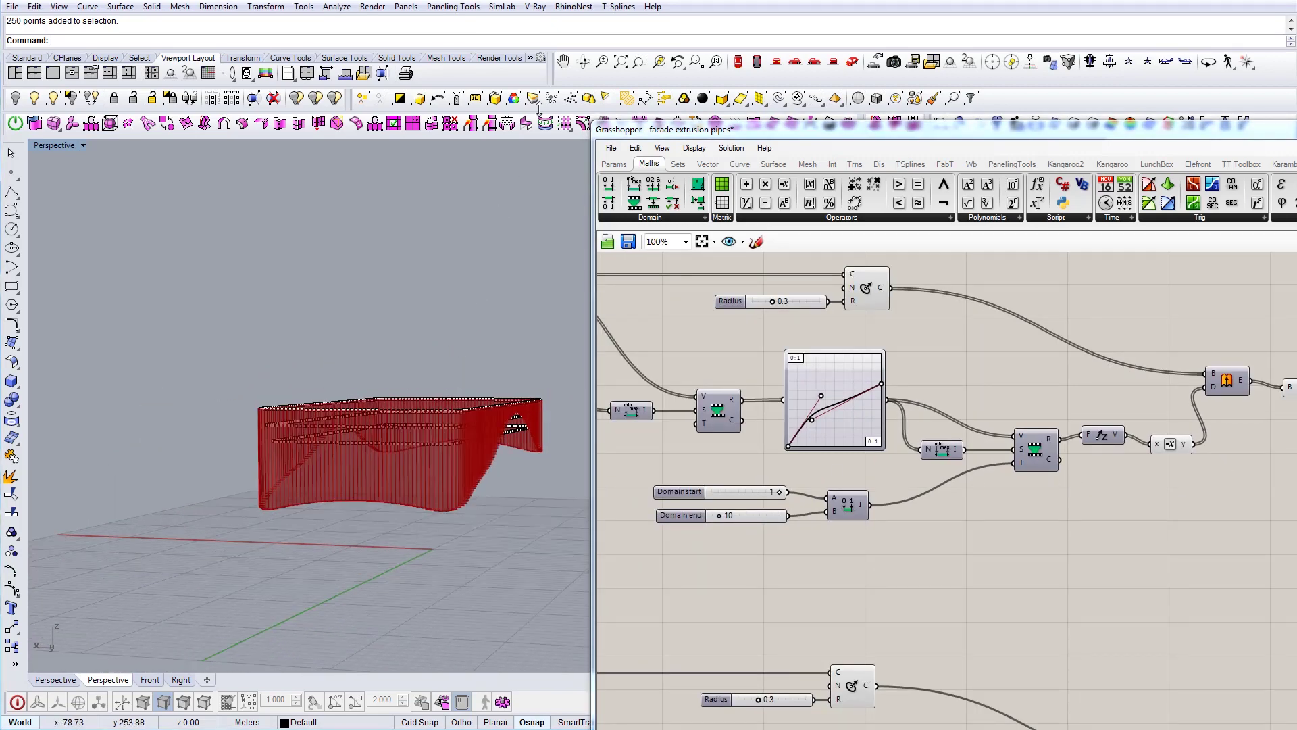
left_click(803, 62)
left_click_drag(267, 392, 557, 396)
right_click_drag(742, 555, 1037, 385)
scroll(783, 504, "up", 3)
left_click(778, 501)
right_click(777, 500)
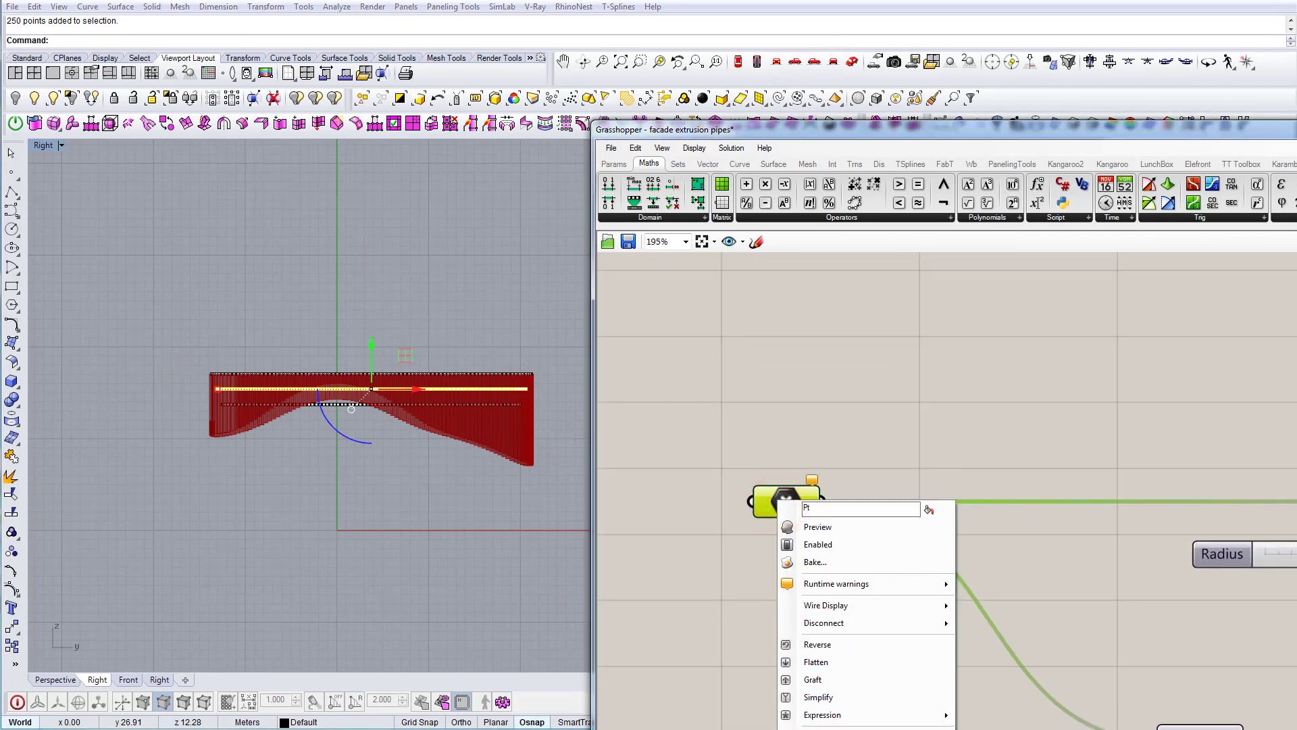
left_click(846, 685)
Step: Insert a Negative component between Unit Z and the Extrude direction input of the second definition
right_click_drag(1150, 481, 738, 433)
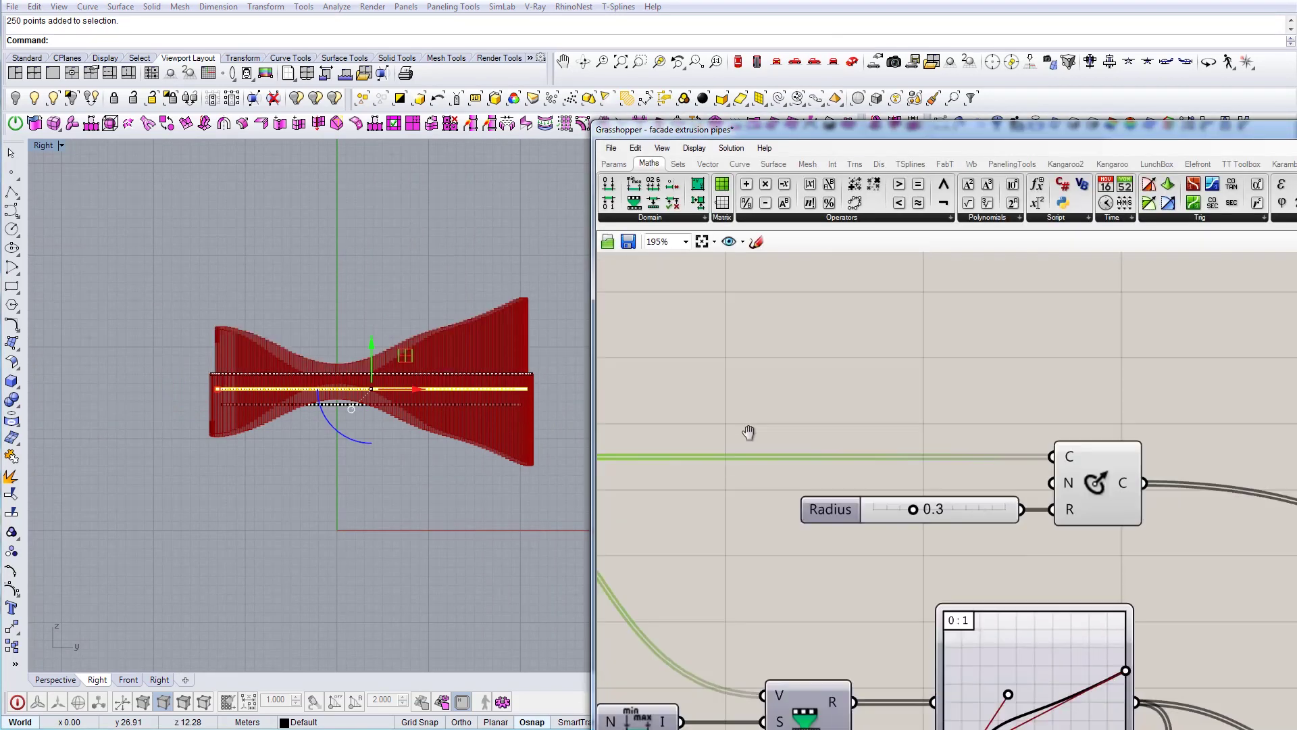
scroll(736, 435, "down", 4)
right_click_drag(1144, 554, 1077, 556)
scroll(1077, 557, "up", 4)
right_click_drag(954, 624, 997, 604)
double_click(1014, 605)
type("neg")
key("Return")
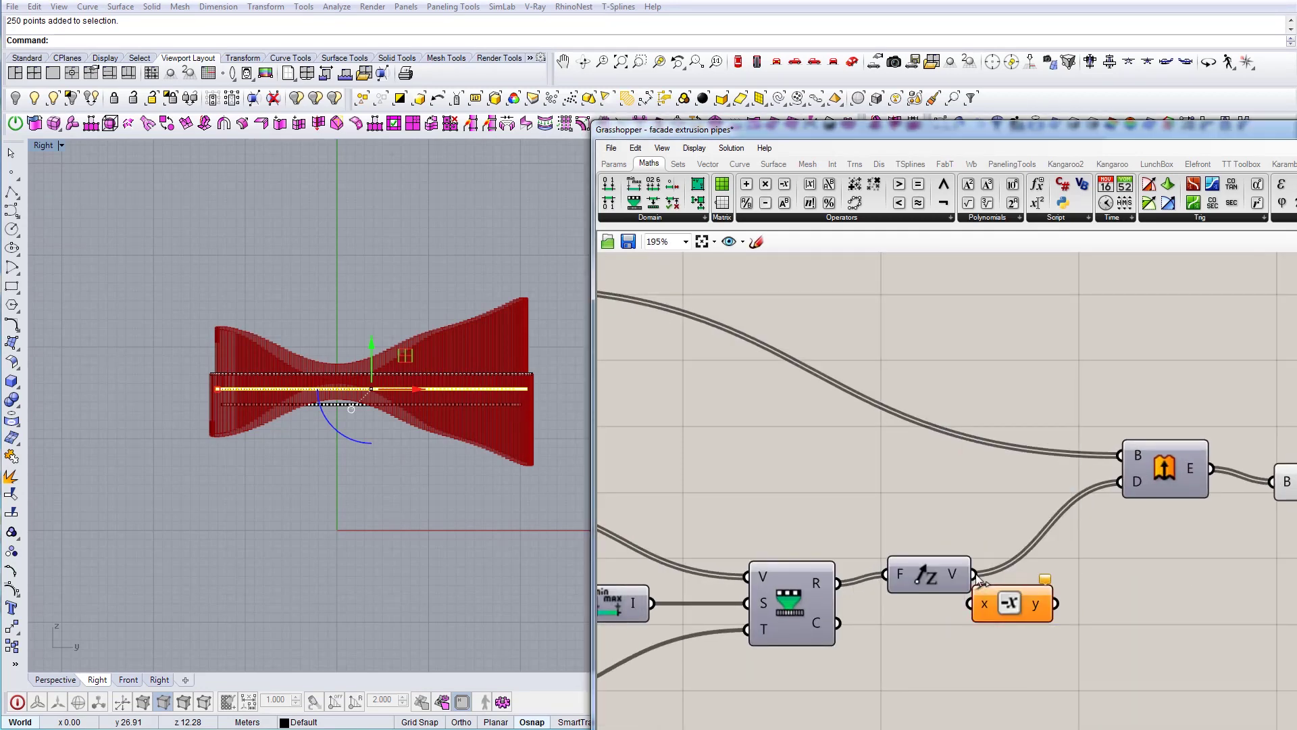
left_click_drag(974, 574, 970, 603)
left_click_drag(1055, 604, 1120, 482)
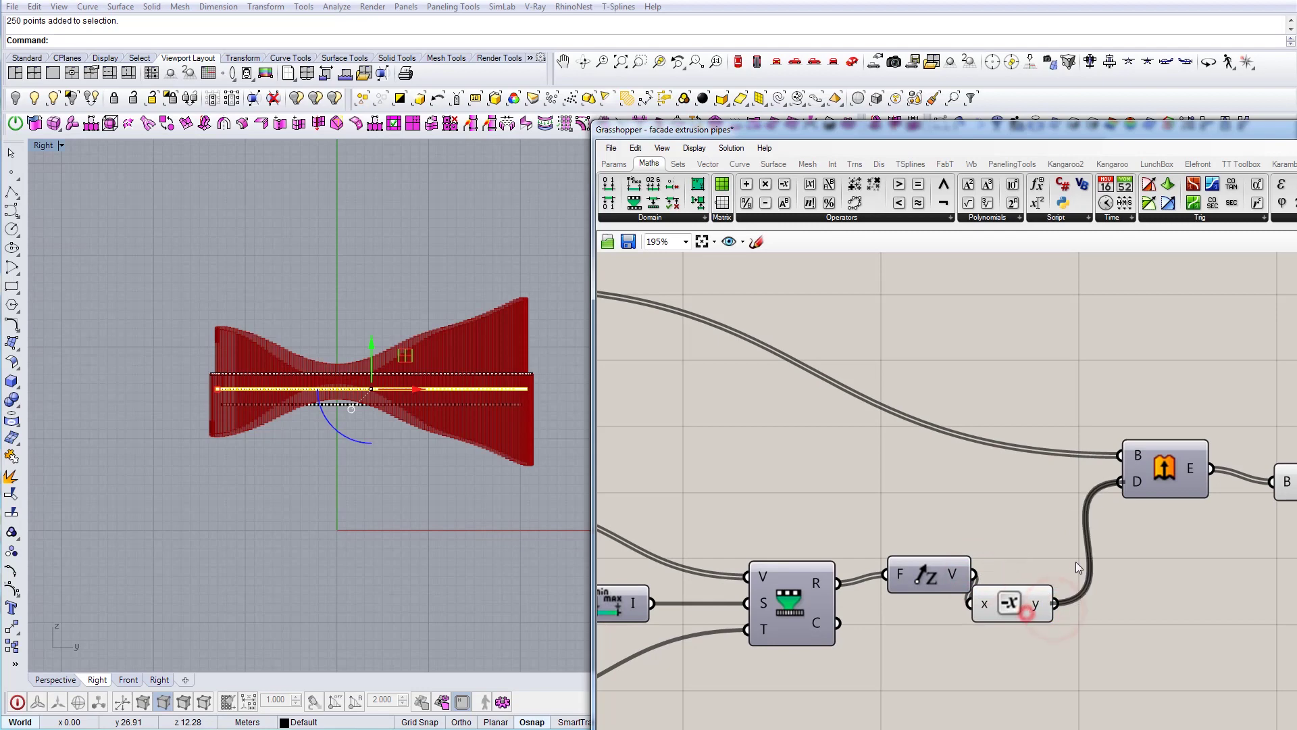
left_click_drag(1003, 606, 1050, 554)
left_click(1048, 554)
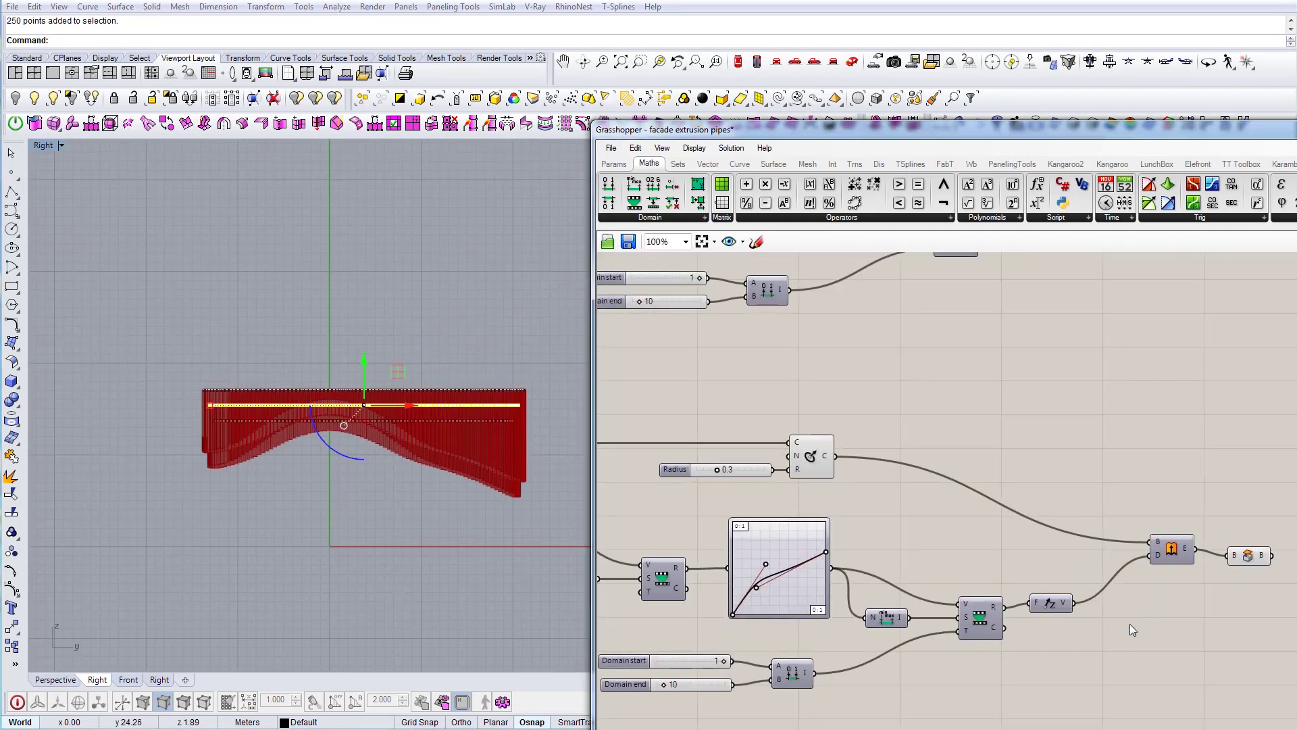
Step: Add a Negative component after Unit Z in the third pipe definition to reverse its extrusion direction
double_click(1128, 625)
type("neg")
key("Return")
Step: Assign the lowest ring's division points to the Point parameter of the third pipe definition
right_click_drag(1075, 603, 1293, 582)
left_click(152, 438)
left_click_drag(158, 412, 514, 446)
right_click_drag(984, 428, 1001, 433)
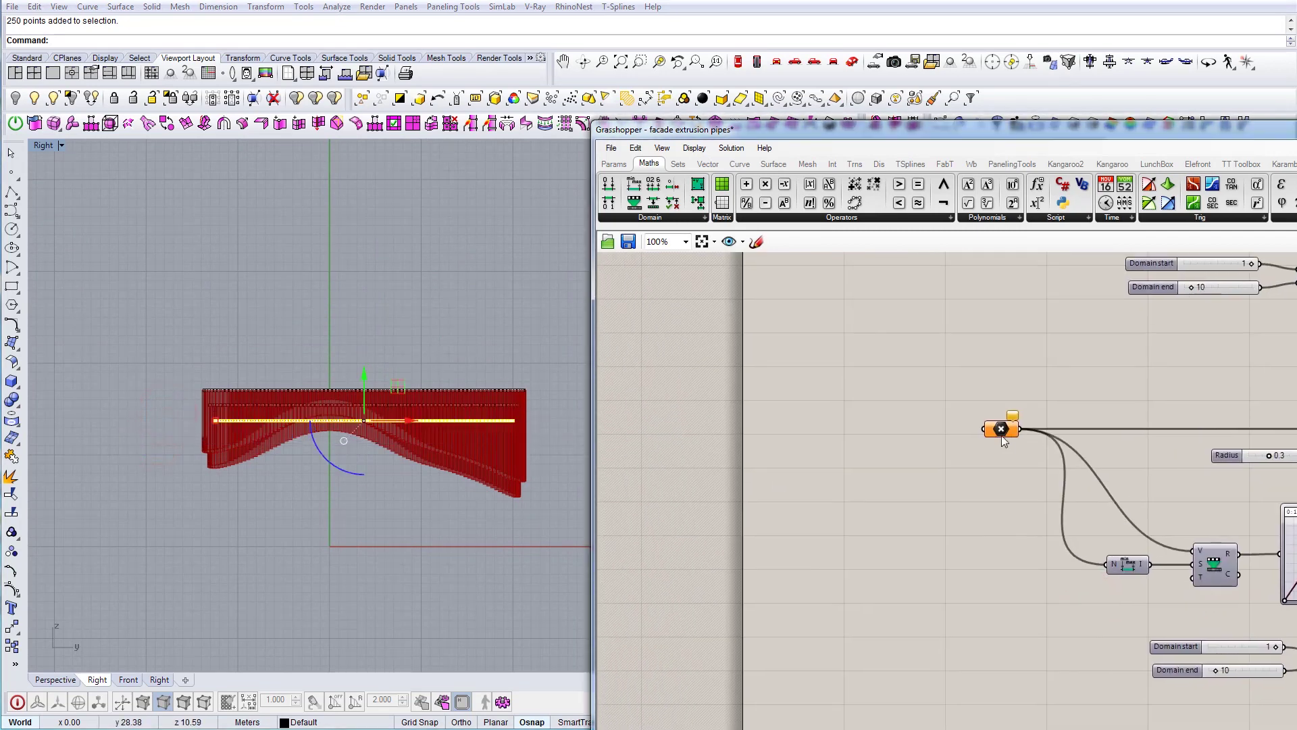
right_click(1008, 443)
left_click(1083, 683)
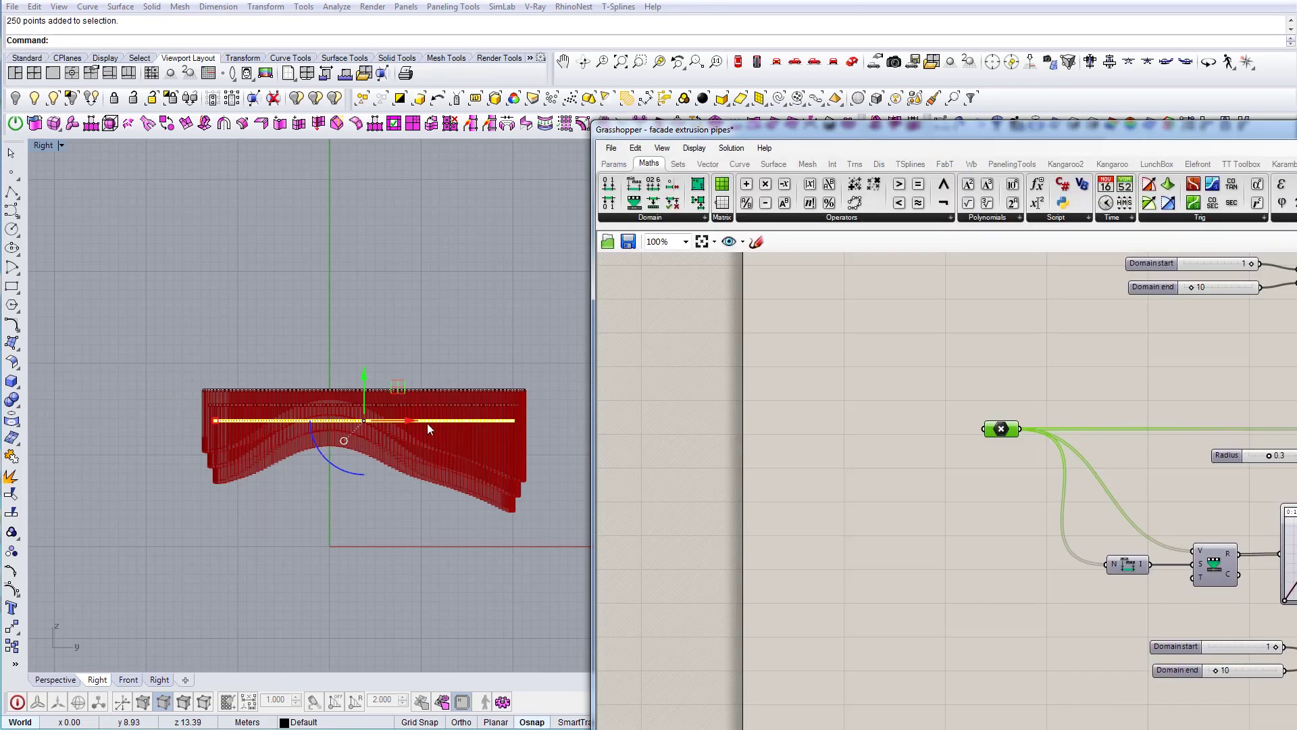
Step: Switch to the three-viewport layout and set the main viewport to Perspective, framing all the pipes
right_click_drag(431, 395, 341, 421)
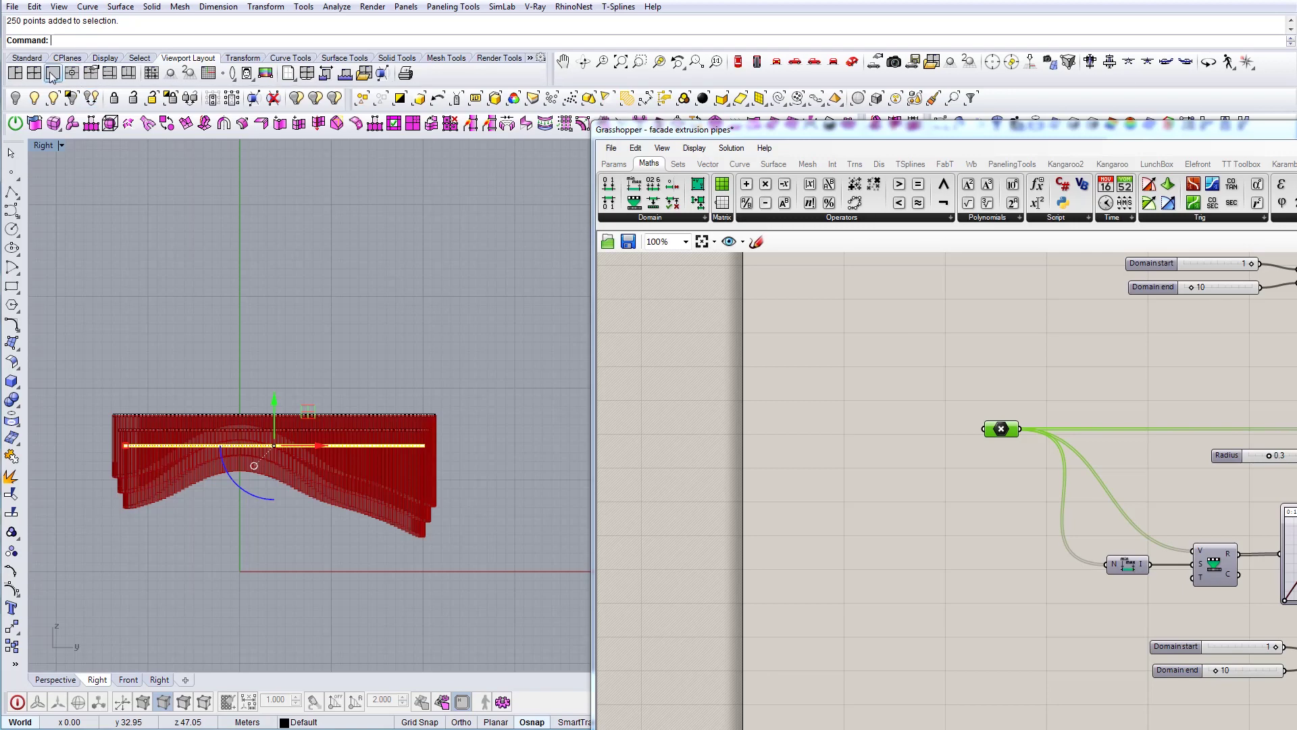
left_click(15, 73)
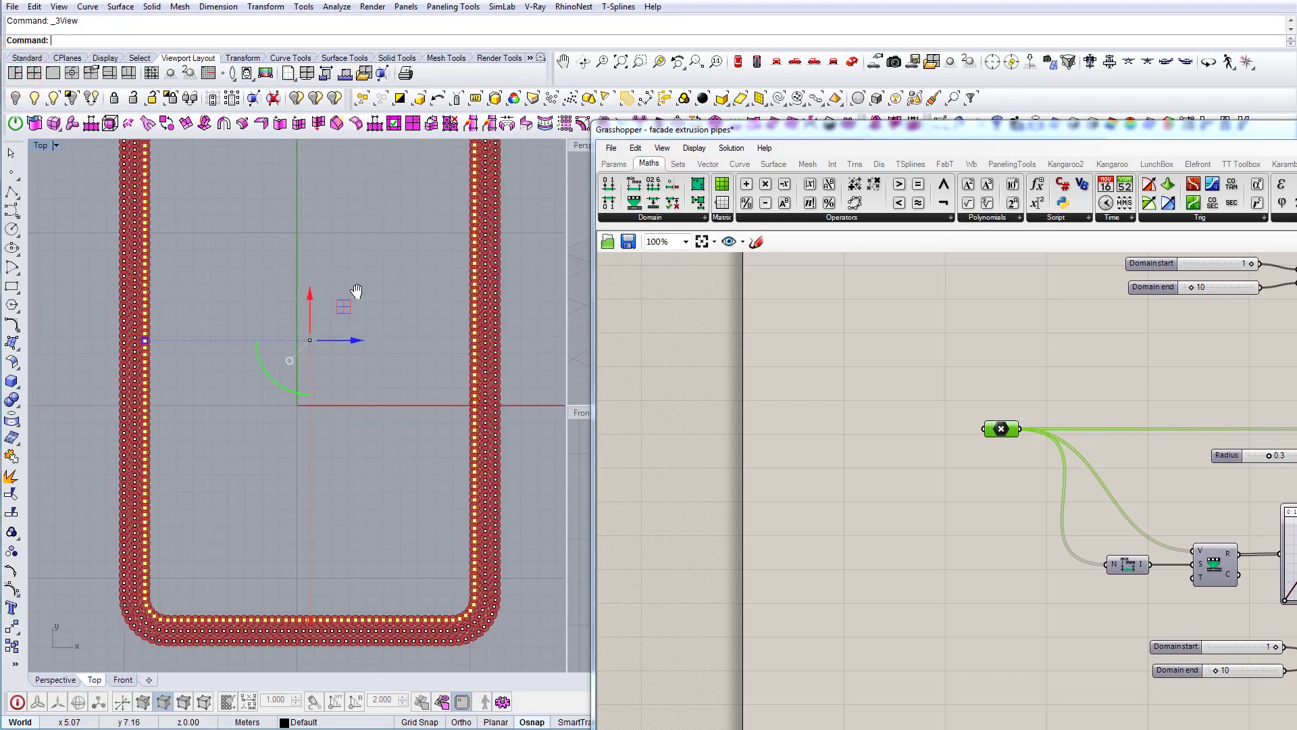
right_click_drag(332, 297, 280, 310)
left_click(42, 145)
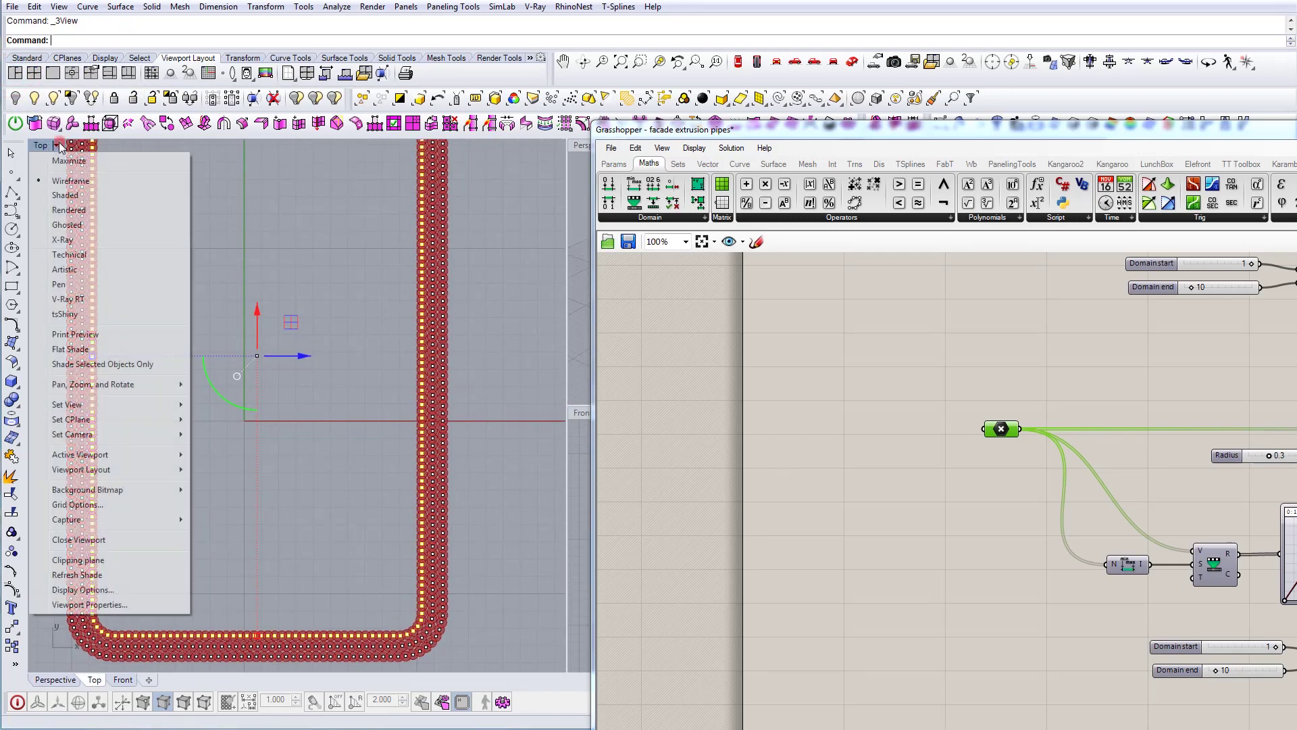
left_click(165, 407)
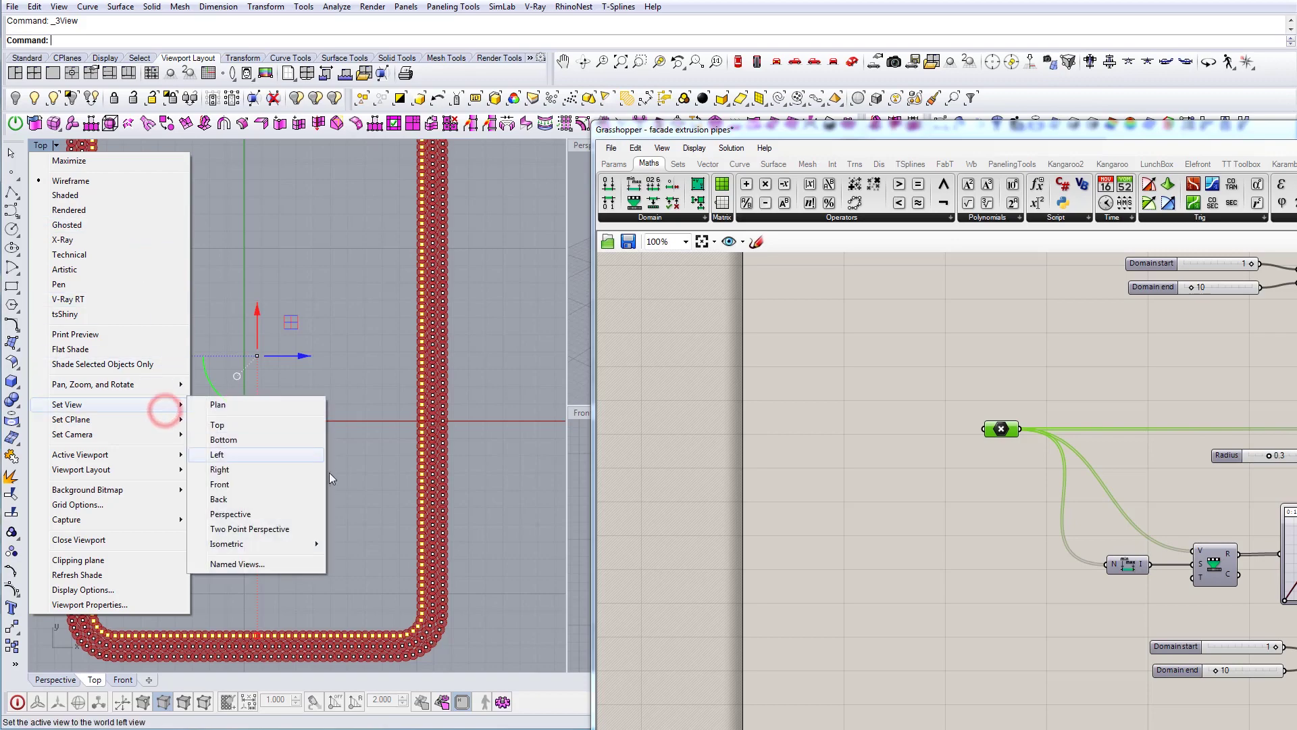
left_click(234, 514)
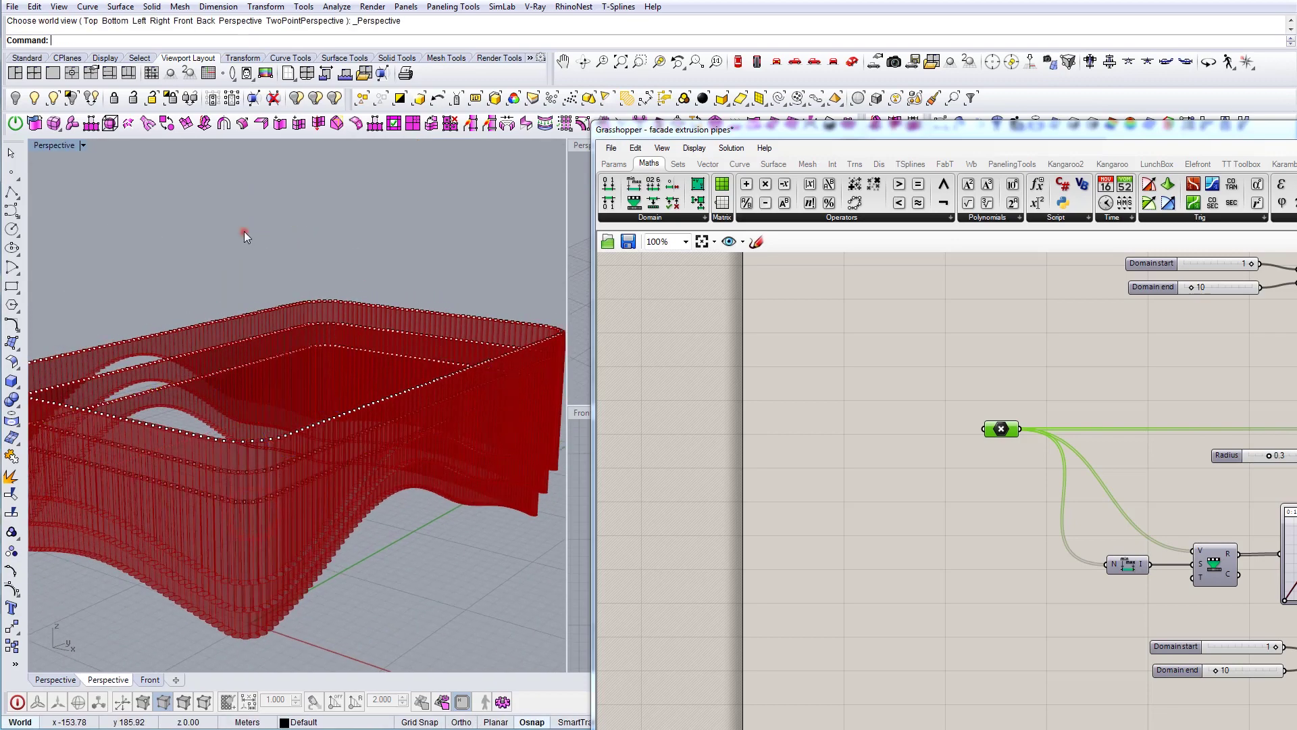
right_click_drag(250, 239, 377, 385)
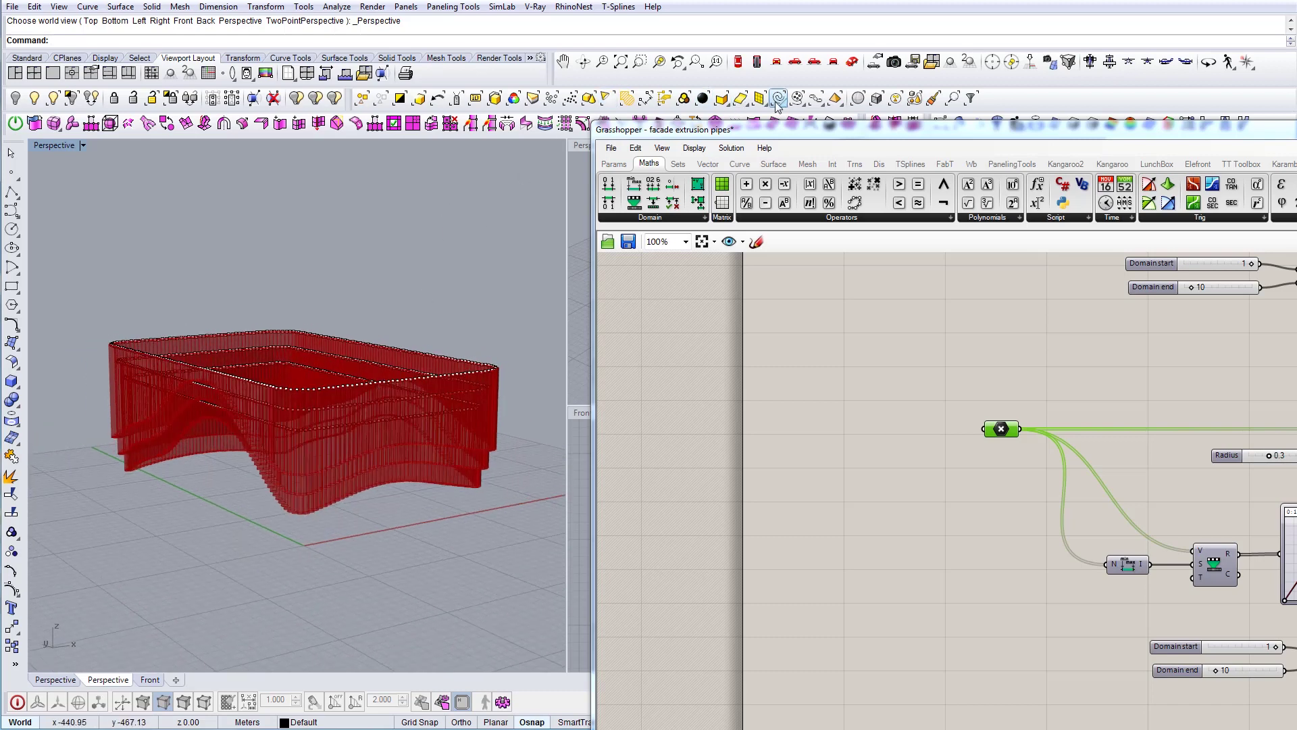
Step: Shift the Grasshopper window clear of the toolbars and hide all the division points
left_click_drag(664, 133, 645, 156)
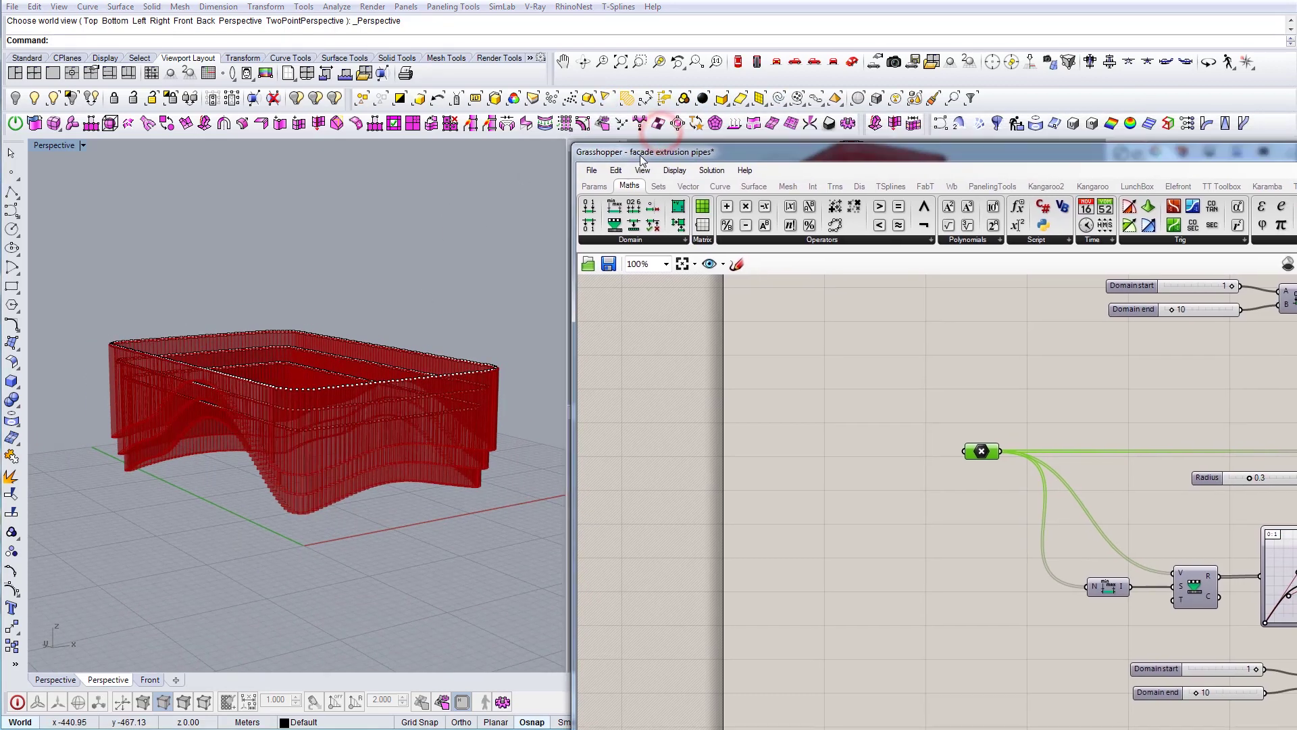
left_click(551, 98)
left_click(15, 98)
scroll(297, 424, "up", 8)
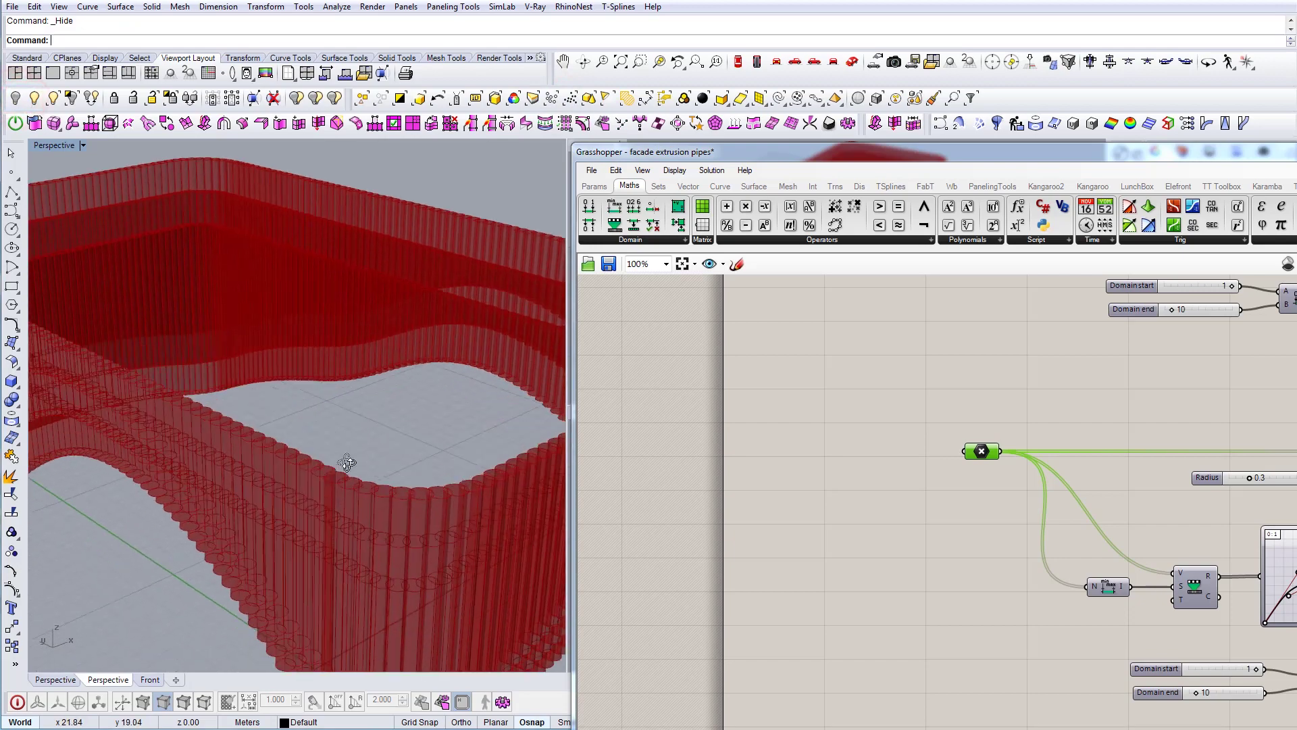
Step: Examine the overlapping facade pipes up close, along with the Point parameter and circle component of the first pipe definition
right_click_drag(345, 463, 389, 489)
scroll(882, 574, "down", 6)
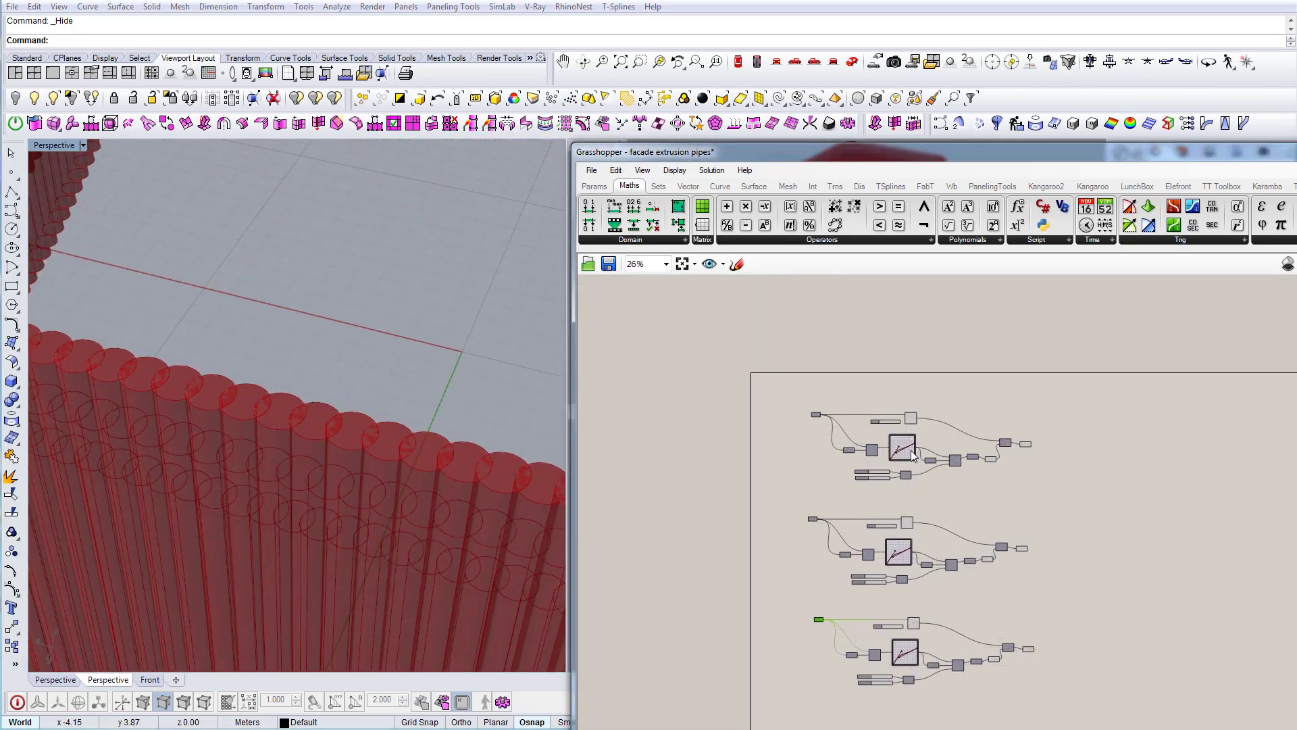
scroll(910, 446, "up", 5)
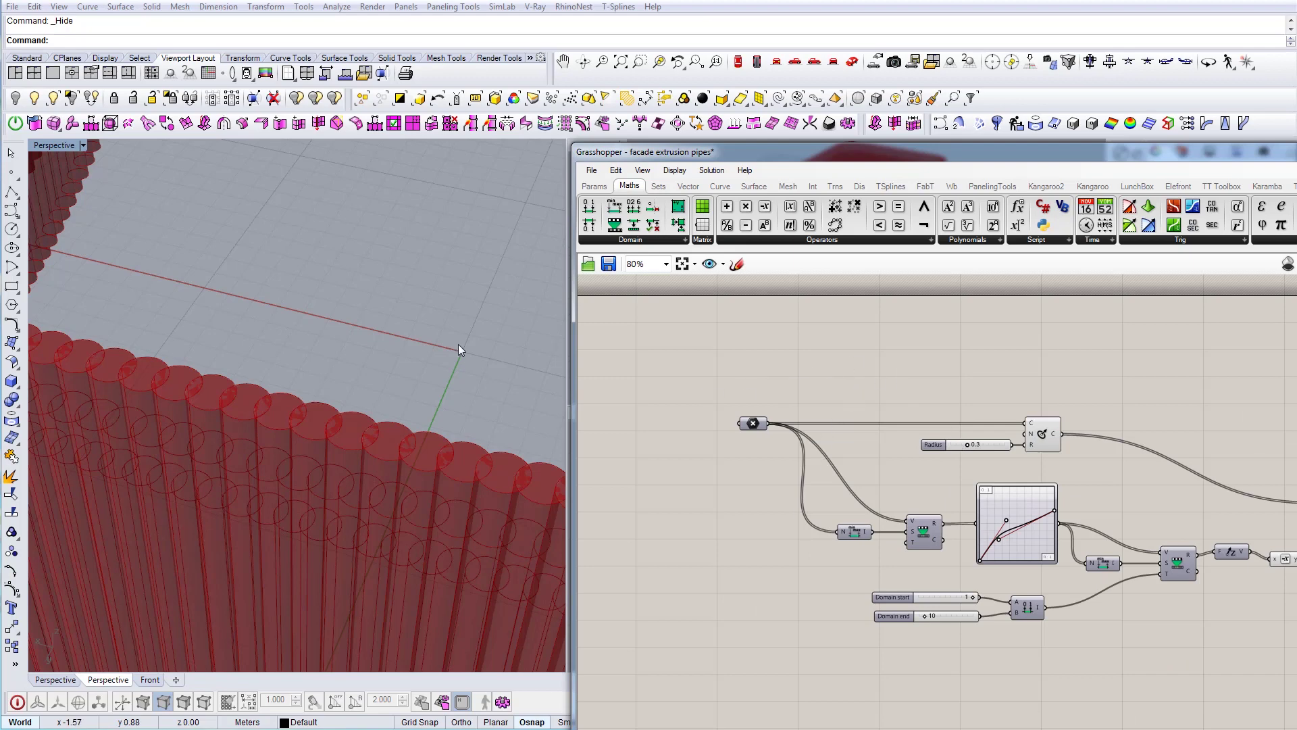
right_click_drag(407, 328, 331, 309, "shift")
scroll(379, 372, "down", 8)
right_click_drag(379, 371, 306, 388)
right_click_drag(930, 417, 841, 423)
right_click_drag(752, 427, 839, 490)
scroll(695, 475, "up", 1)
scroll(830, 490, "up", 3)
left_click(692, 474)
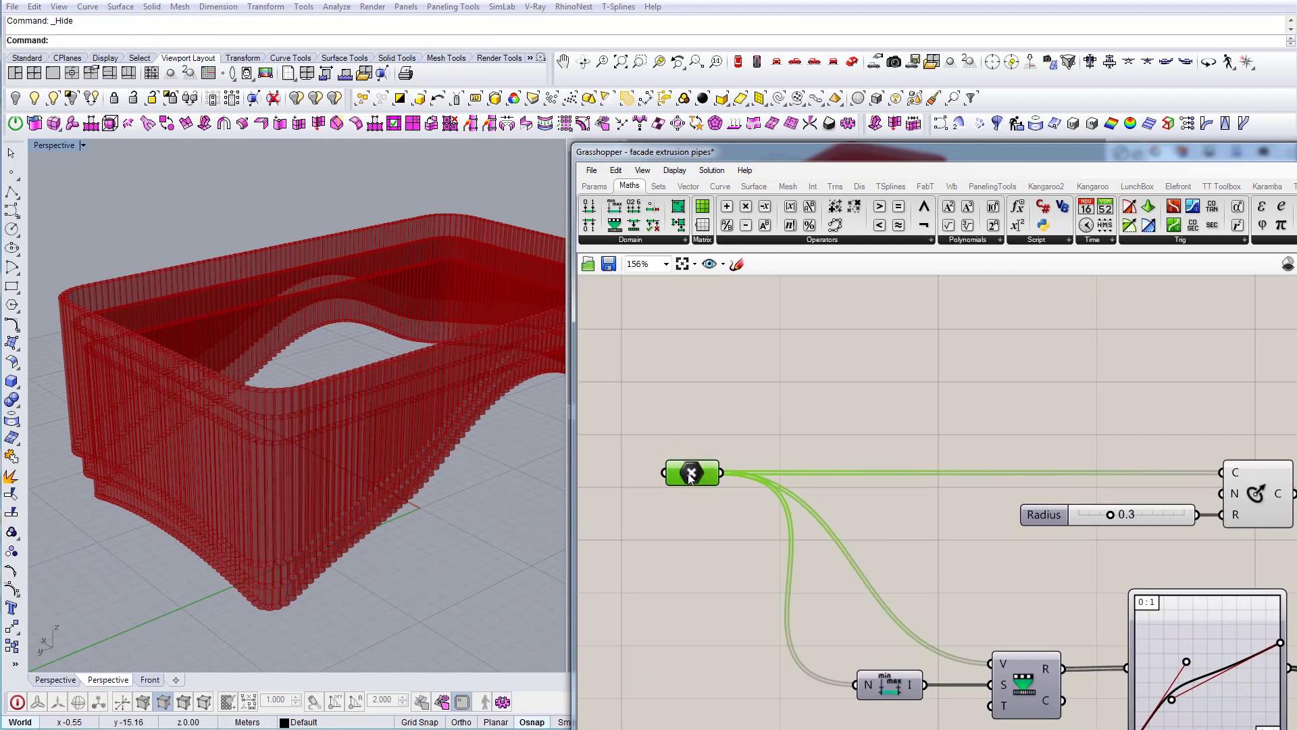
left_click(773, 412)
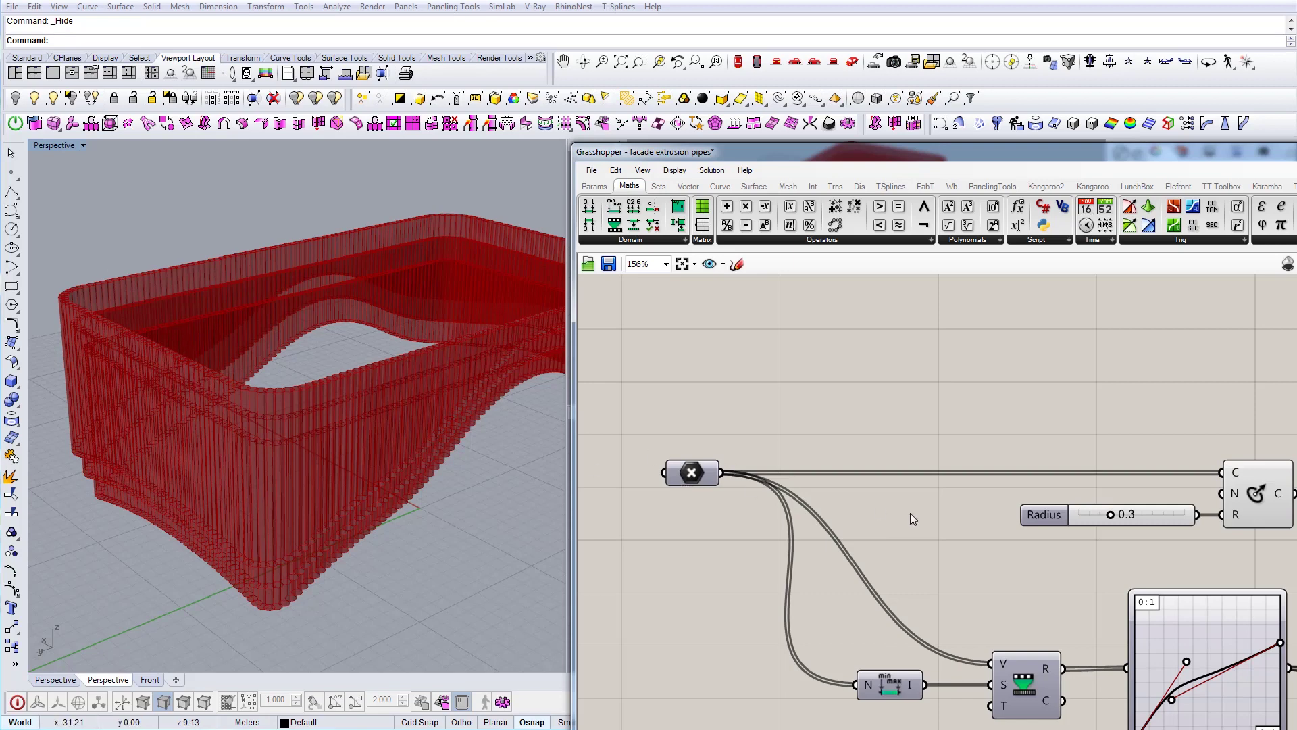
right_click_drag(900, 487, 845, 391)
right_click_drag(981, 464, 900, 514)
right_click_drag(1064, 445, 872, 456)
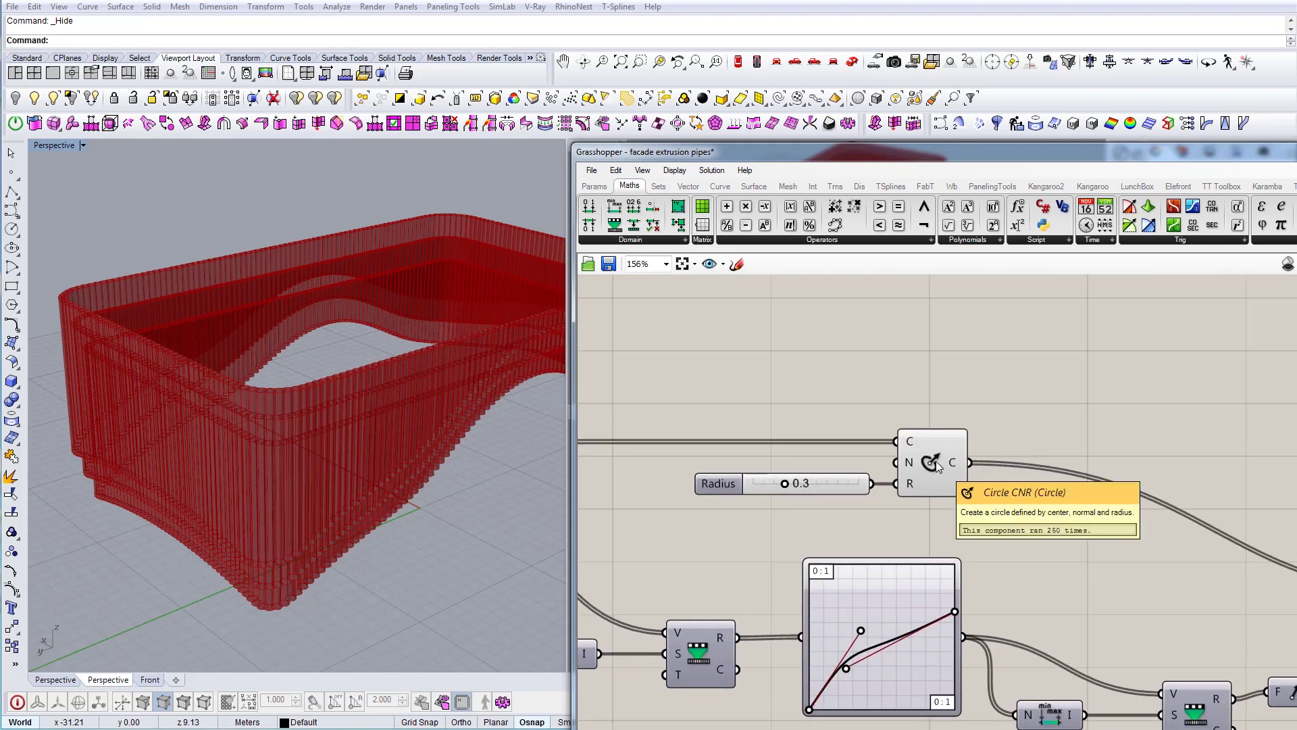
Step: Set the Radius slider of the first pipe definition to 0.1 and check the pipe spacing up close
left_click_drag(849, 485, 818, 485)
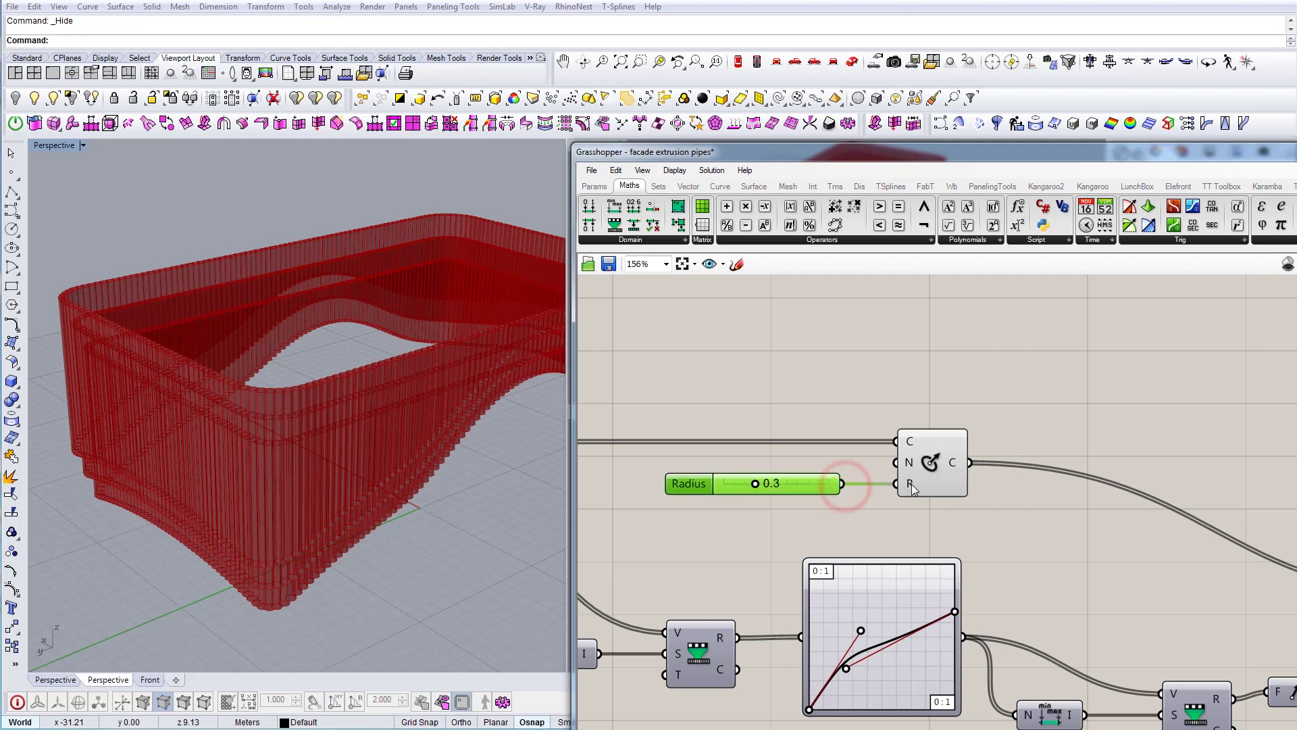
right_click_drag(687, 460, 801, 480)
scroll(327, 387, "up", 2)
right_click_drag(327, 387, 355, 430, "shift")
right_click_drag(1195, 577, 996, 529)
scroll(997, 530, "up", 2)
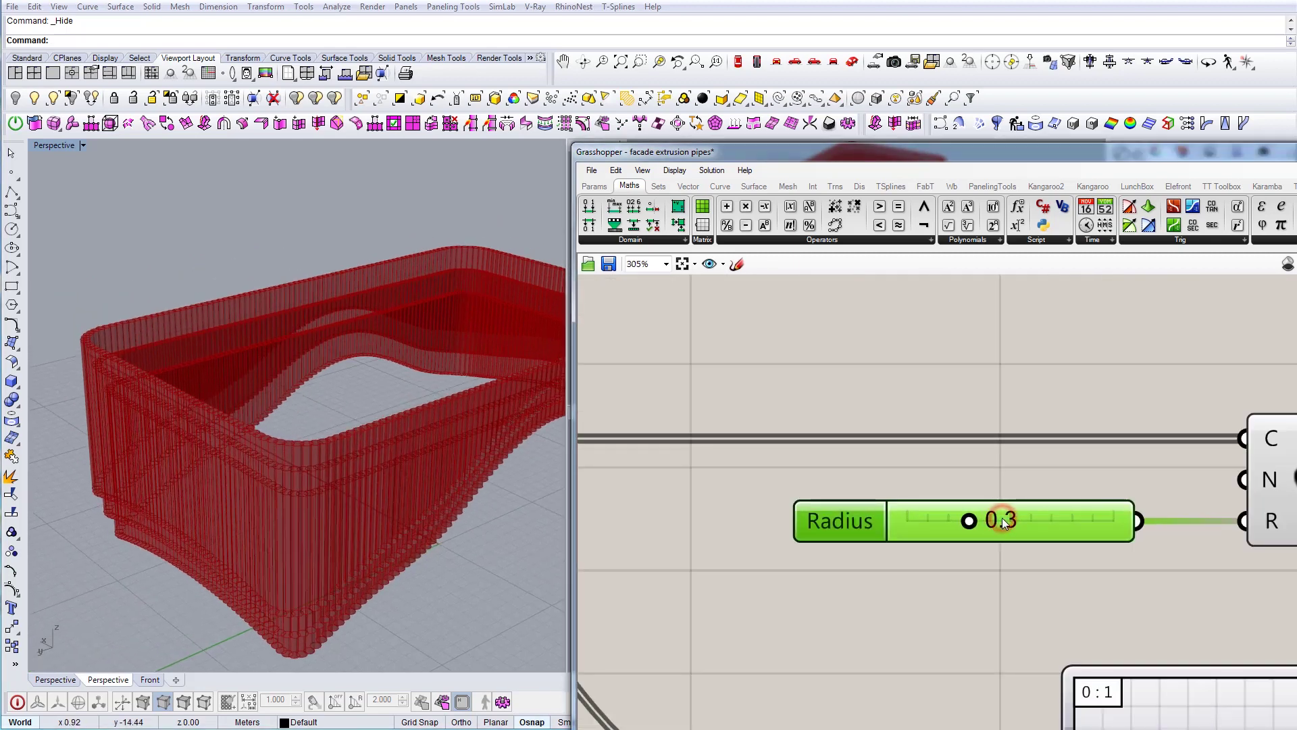
double_click(1001, 519)
type("0.1")
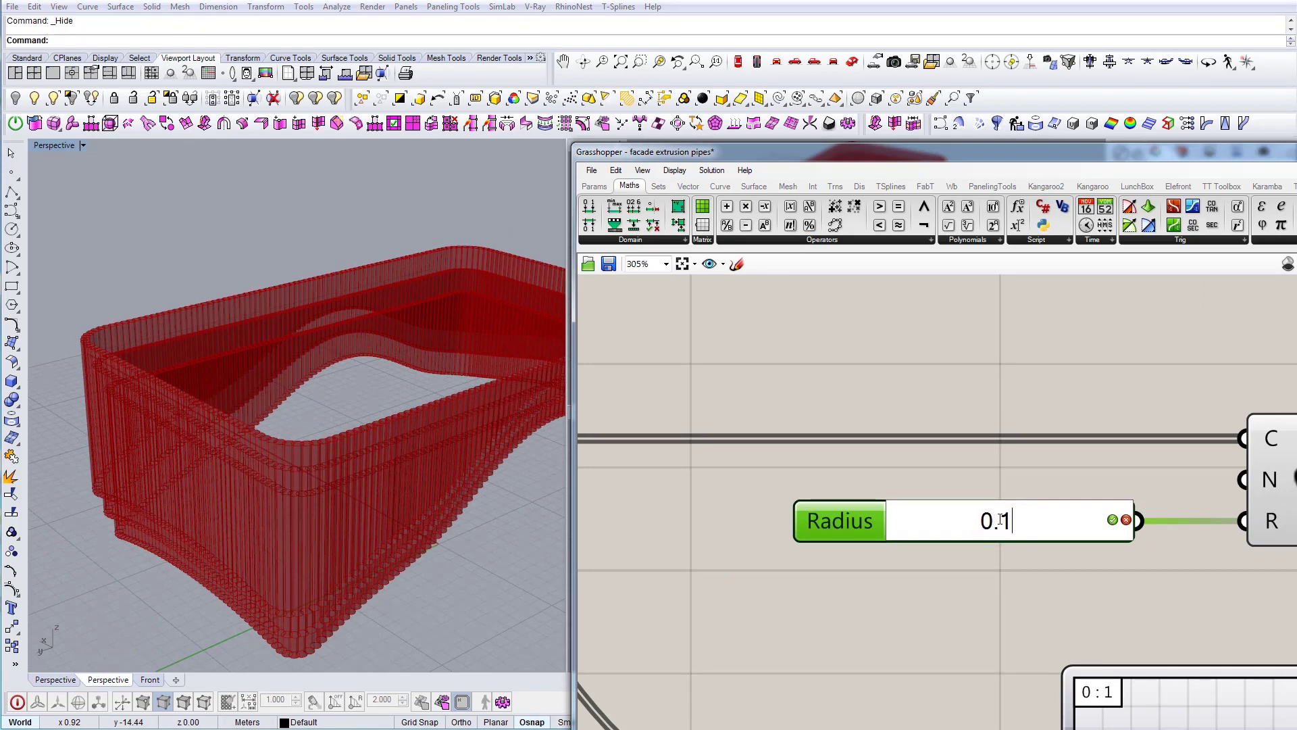
key("Return")
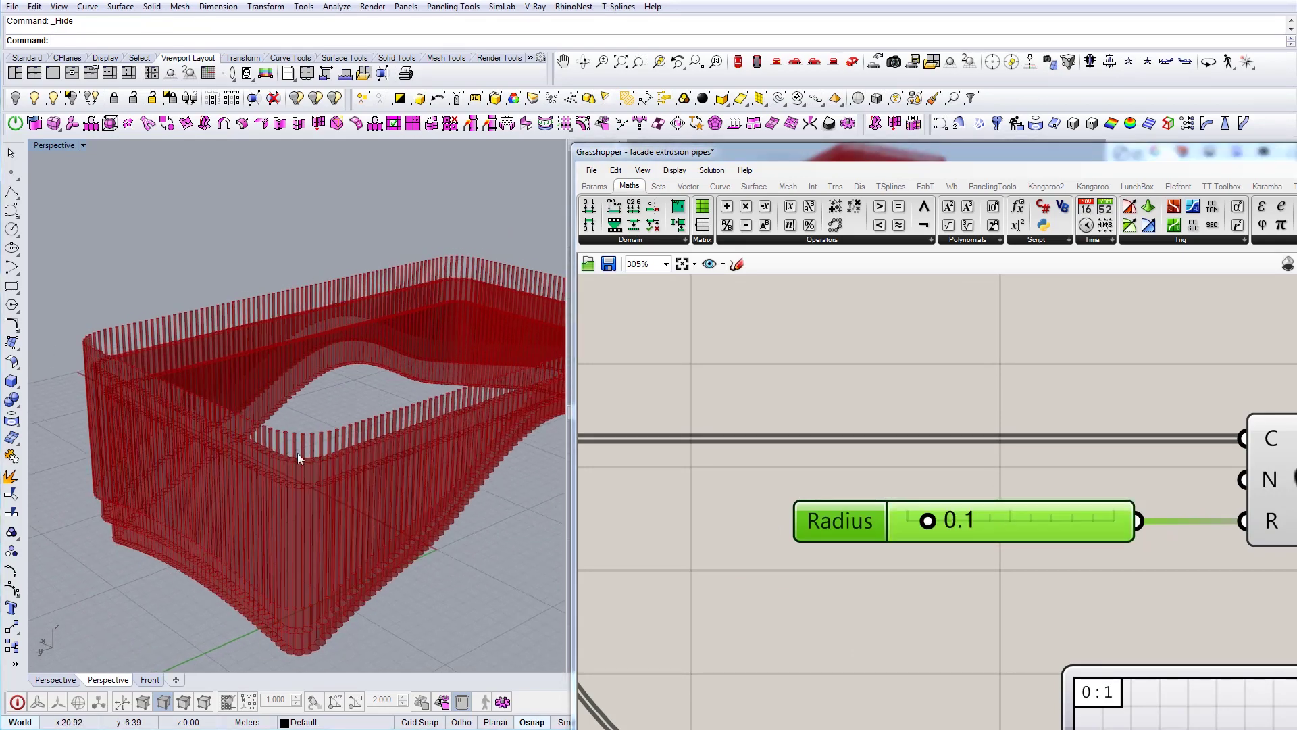
scroll(294, 454, "up", 5)
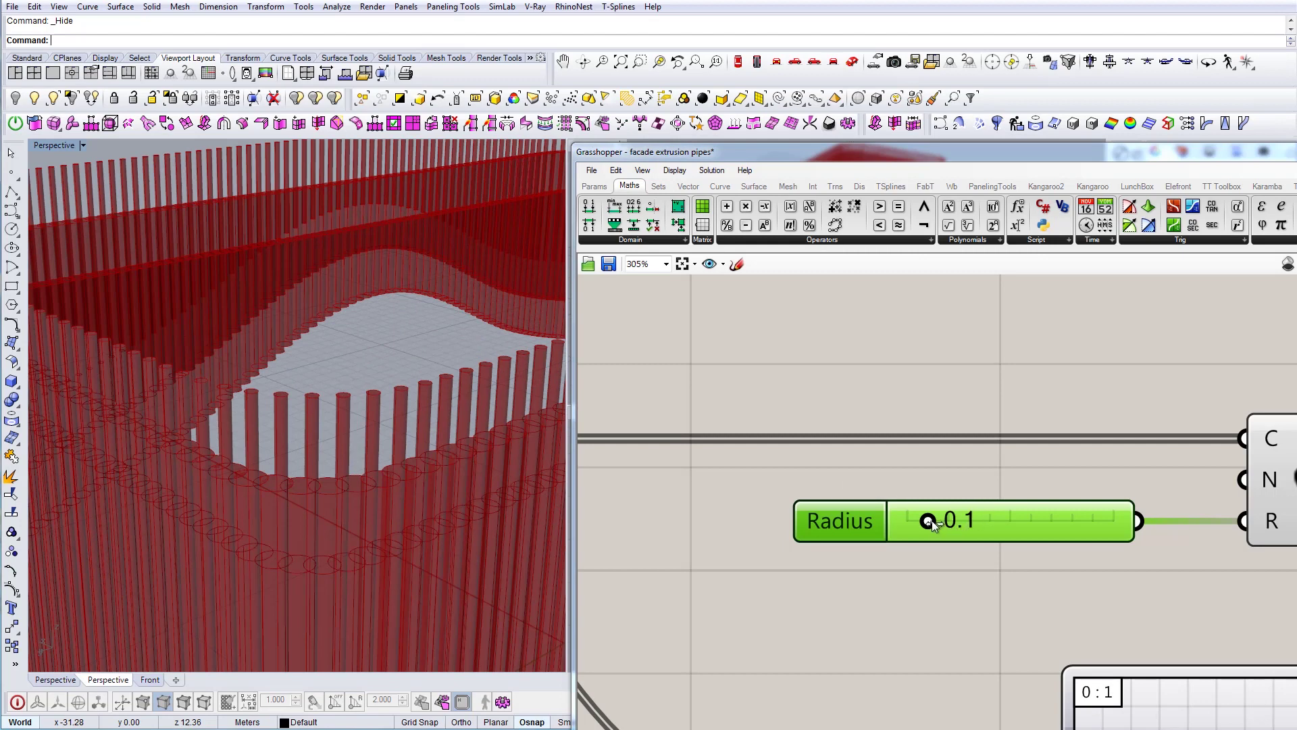
Step: Set the first definition's Radius slider to 0.2 and inspect the gaps between the pipes from the side
double_click(958, 520)
left_click(961, 549)
double_click(953, 520)
type("0.2")
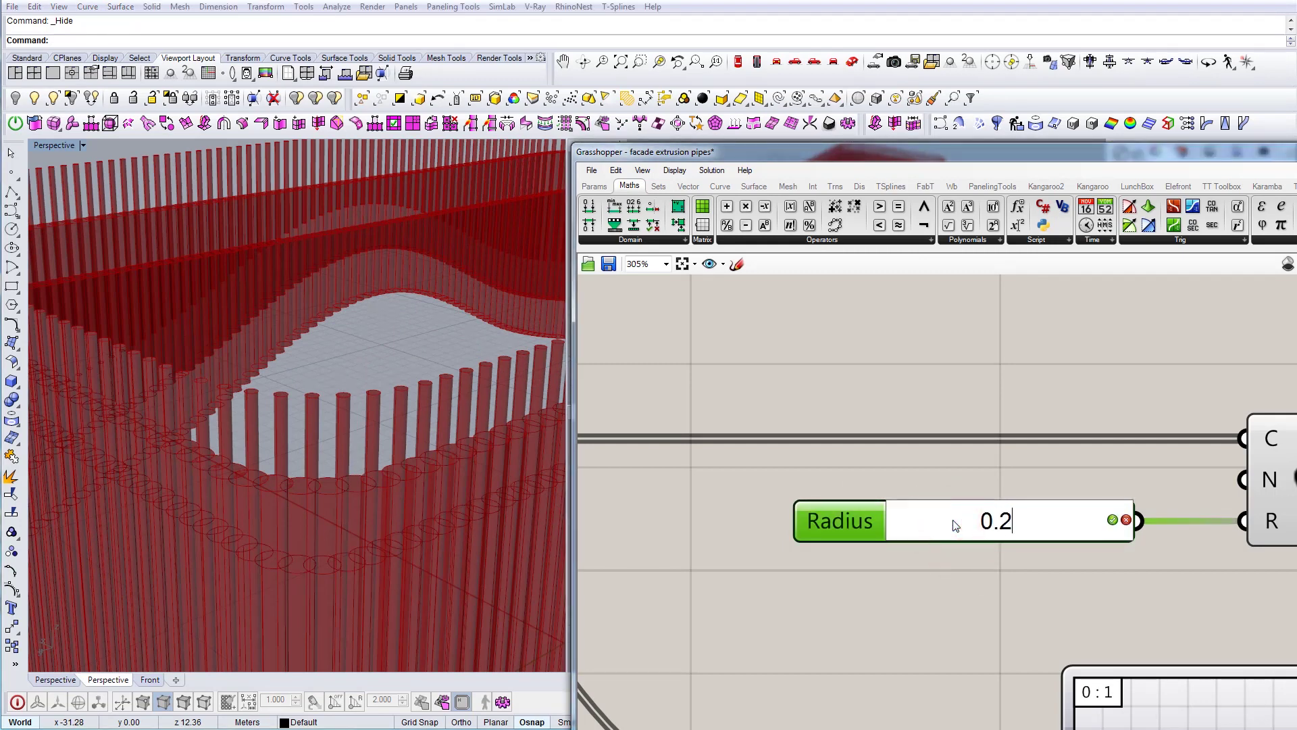
key("Return")
scroll(369, 385, "up", 5)
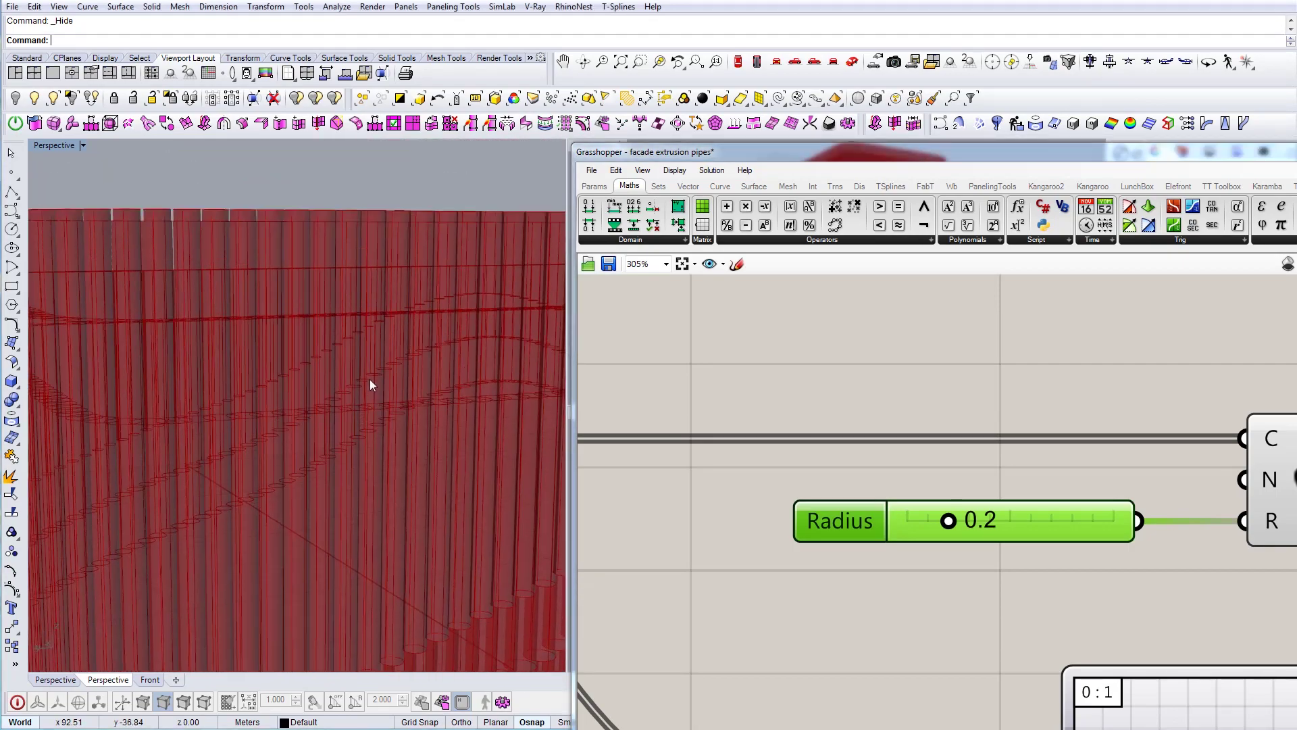
scroll(369, 383, "down", 6)
mouse_move(358, 371)
right_mouse_down()
mouse_move(298, 295)
mouse_move(177, 310)
mouse_move(197, 327)
mouse_move(304, 321)
right_mouse_up()
scroll(298, 295, "up", 4)
Step: Add a number slider with value 0.18 and connect it to the R input of the first definition's circle component
double_click(978, 588)
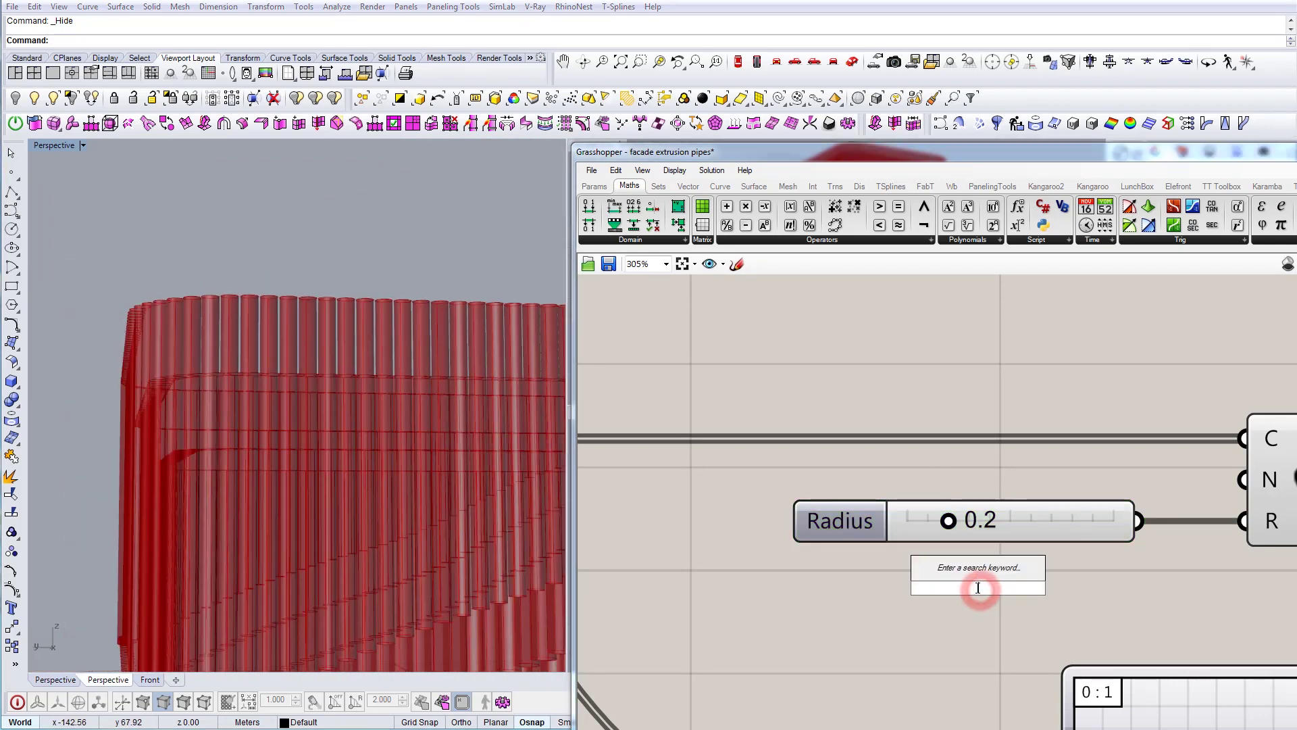
type("0.18")
key("Return")
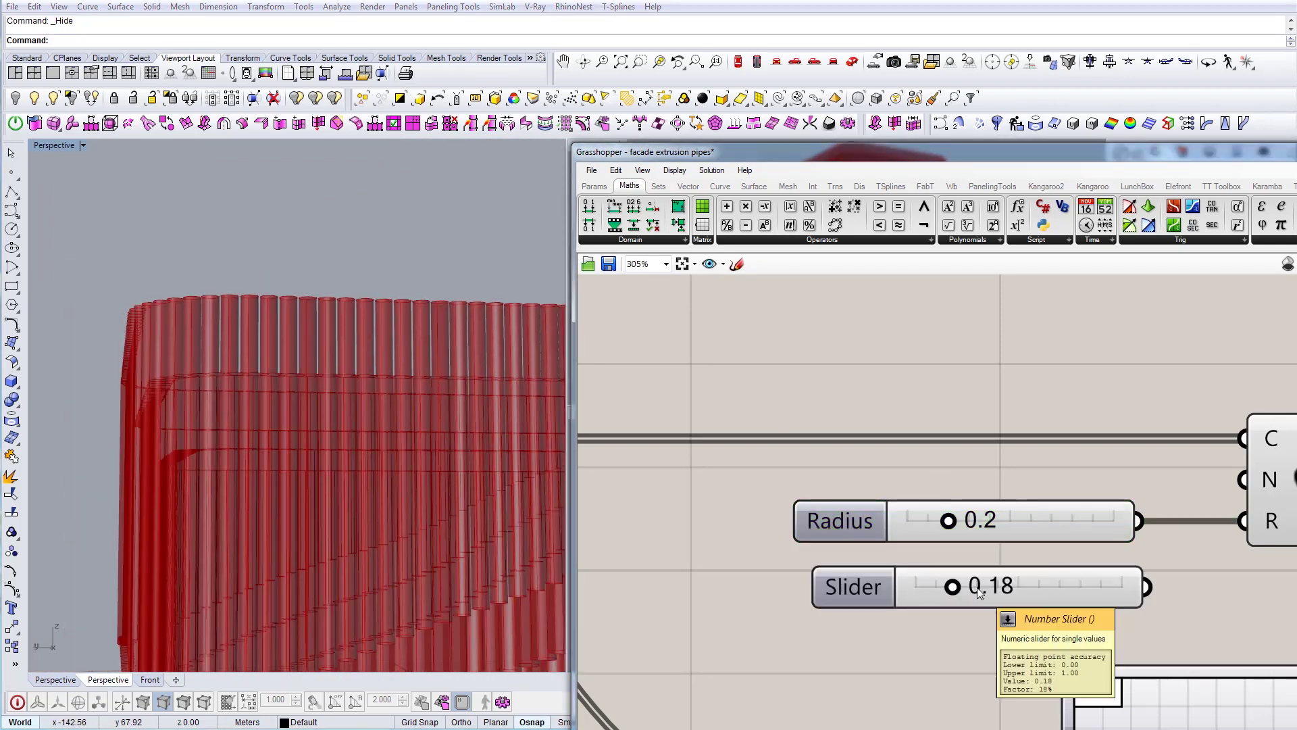
left_click_drag(1147, 587, 1243, 521)
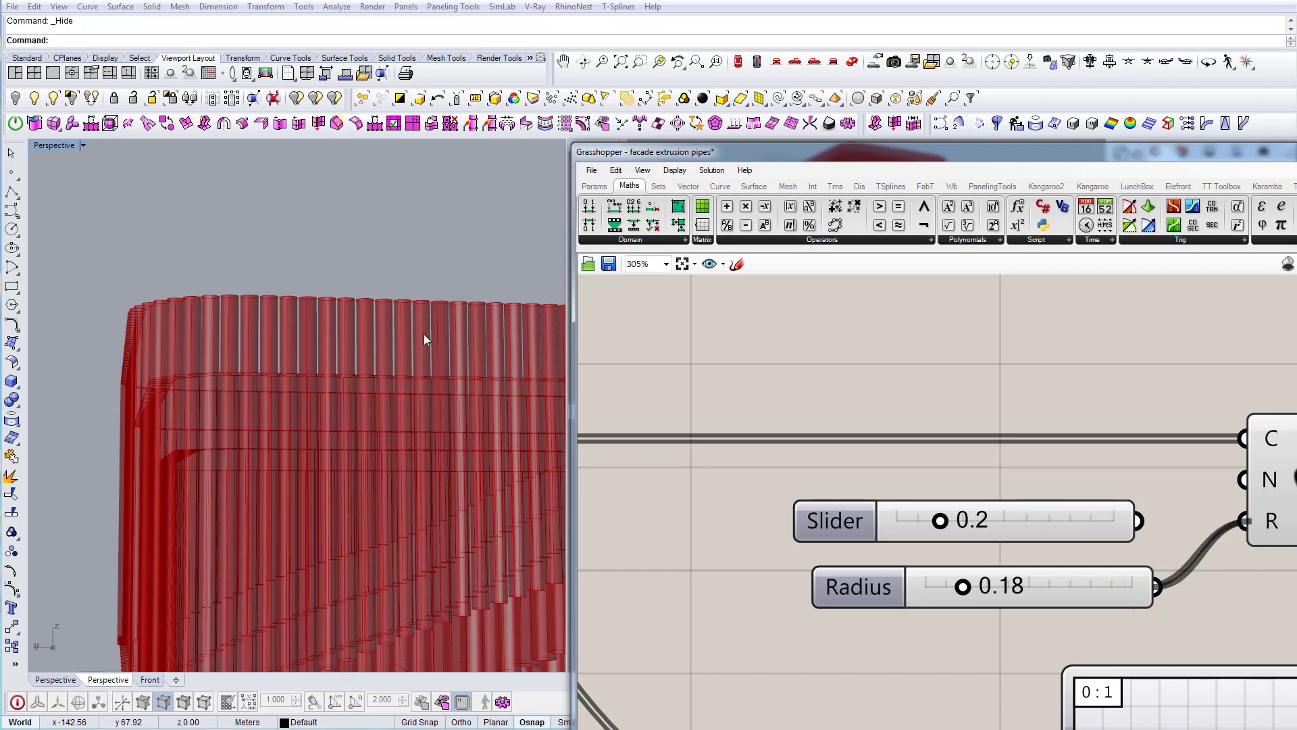
Step: Delete the disconnected 0.2 slider in the first definition and move the 0.18 Radius slider into its place
right_click_drag(538, 353, 458, 399)
left_click(938, 399)
left_click(987, 527)
key("Delete")
left_click_drag(1032, 589, 987, 528)
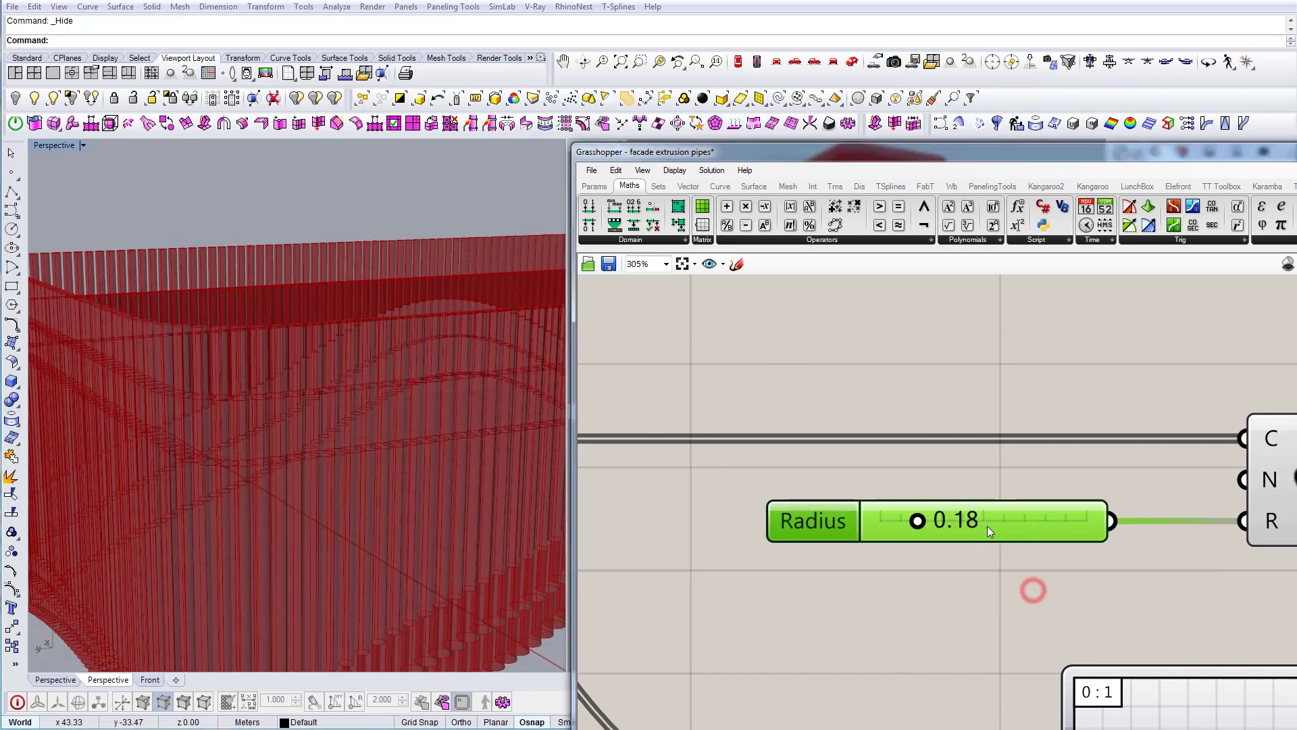
Step: Add a 0.18 number slider to the second pipe definition and connect it to the R input of its circle component
mouse_move(429, 368)
right_mouse_down()
mouse_move(405, 326)
mouse_move(407, 361)
mouse_move(411, 351)
right_mouse_up()
scroll(404, 328, "down", 5)
right_click_drag(1058, 578, 991, 418)
scroll(988, 417, "down", 6)
scroll(973, 703, "up", 1)
right_click_drag(972, 702, 909, 503)
scroll(910, 497, "up", 4)
left_click(951, 520)
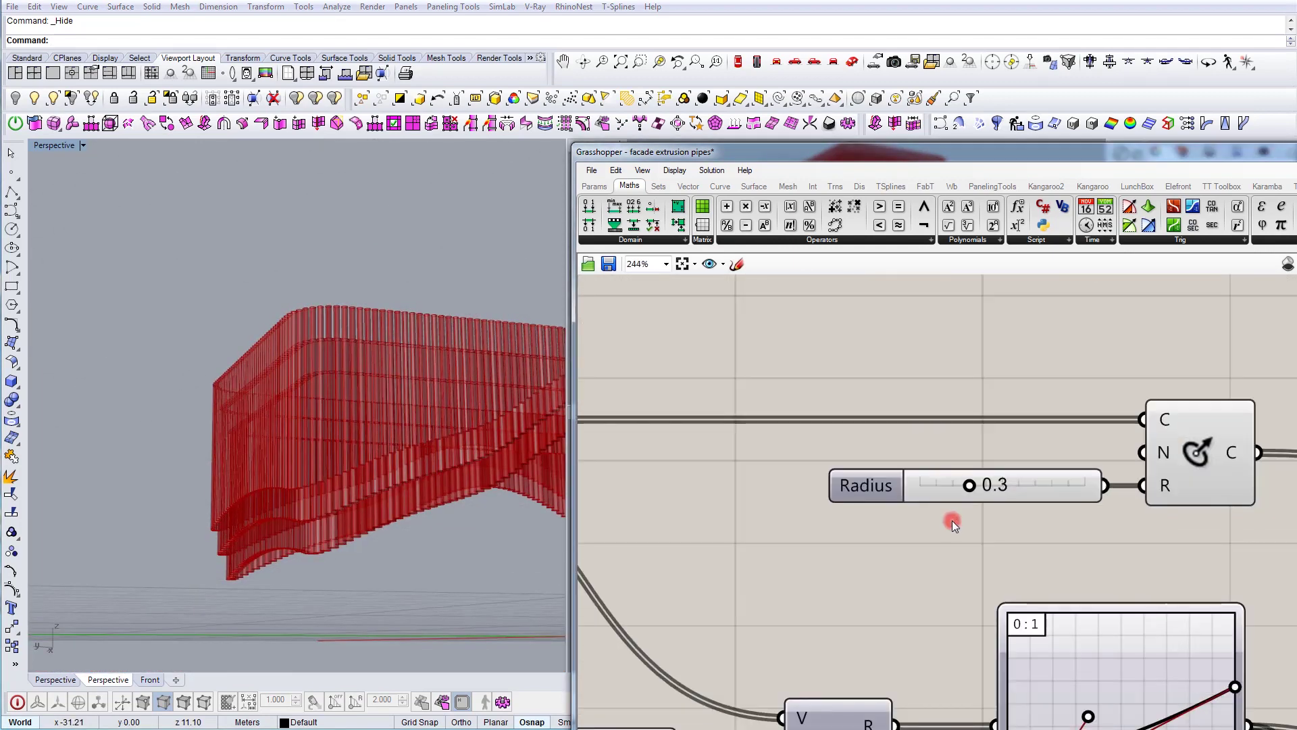
double_click(952, 520)
type(".18")
key("Return")
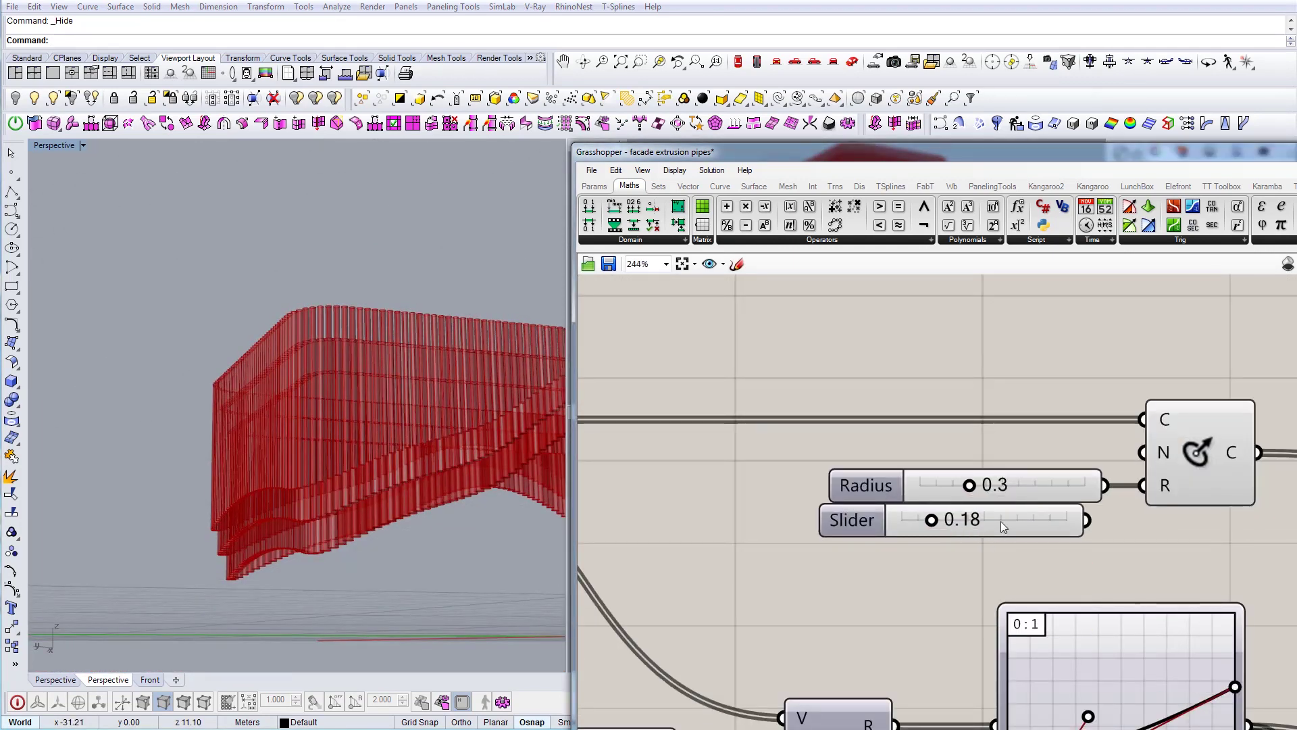
left_click_drag(1003, 518, 1013, 530)
left_click_drag(1098, 528, 1142, 486)
Step: Delete the disconnected 0.3 slider from the second pipe definition
left_click(1141, 546)
left_click(1056, 484)
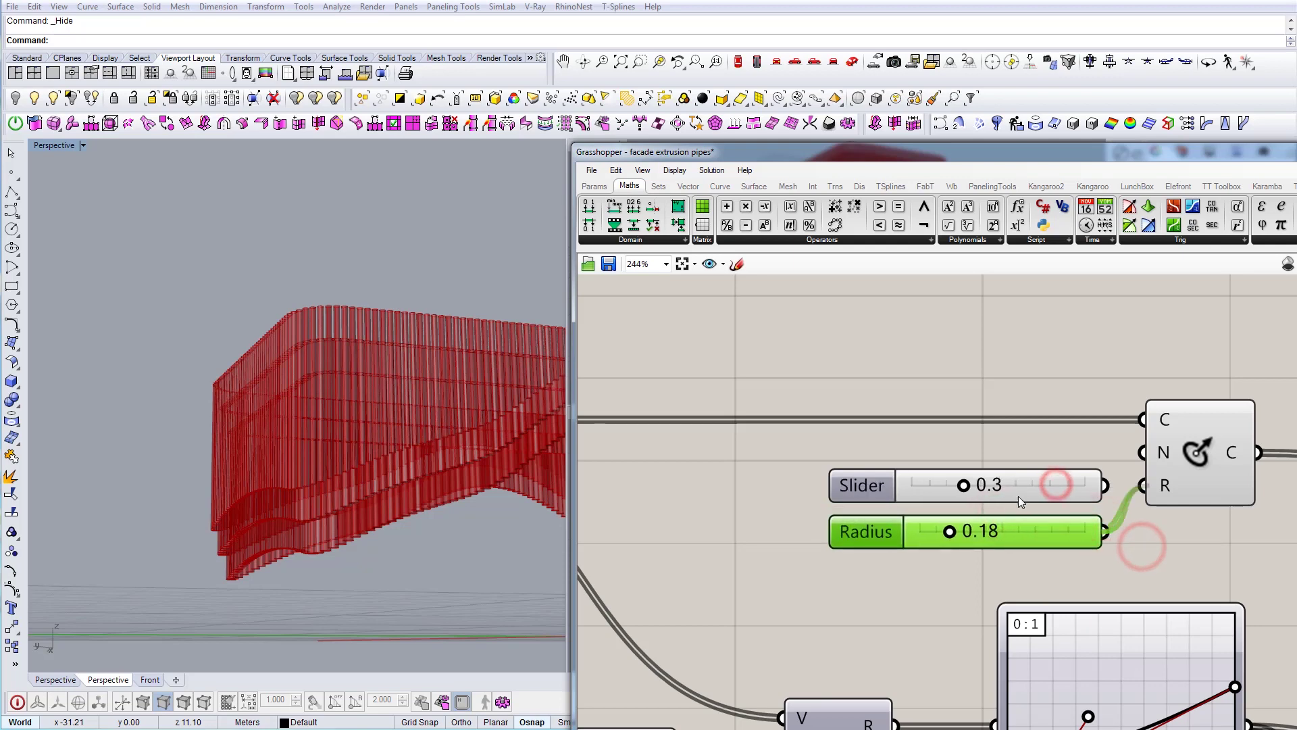
key("Delete")
Step: Add a 0.18 number slider to the third pipe definition and connect it to the R input of its circle component
scroll(1020, 494, "down", 12)
scroll(993, 497, "up", 8)
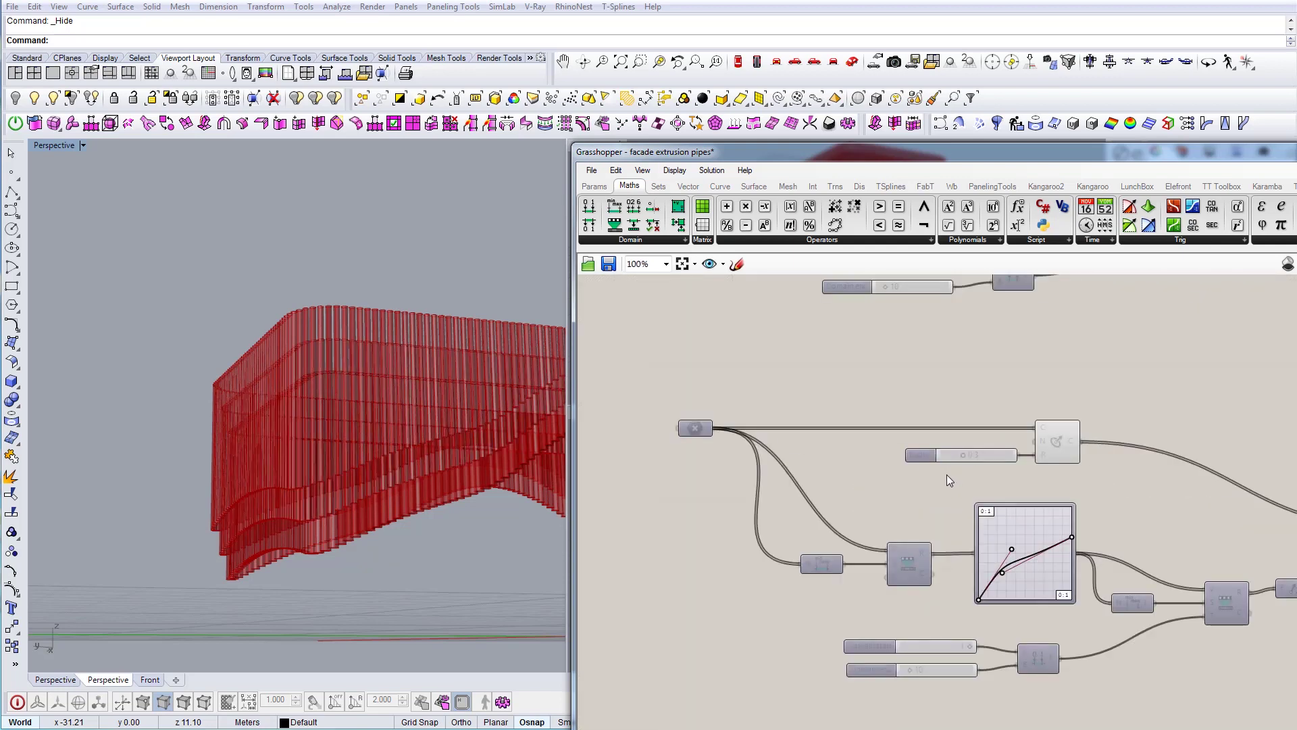
double_click(937, 477)
type("0.18")
key("Return")
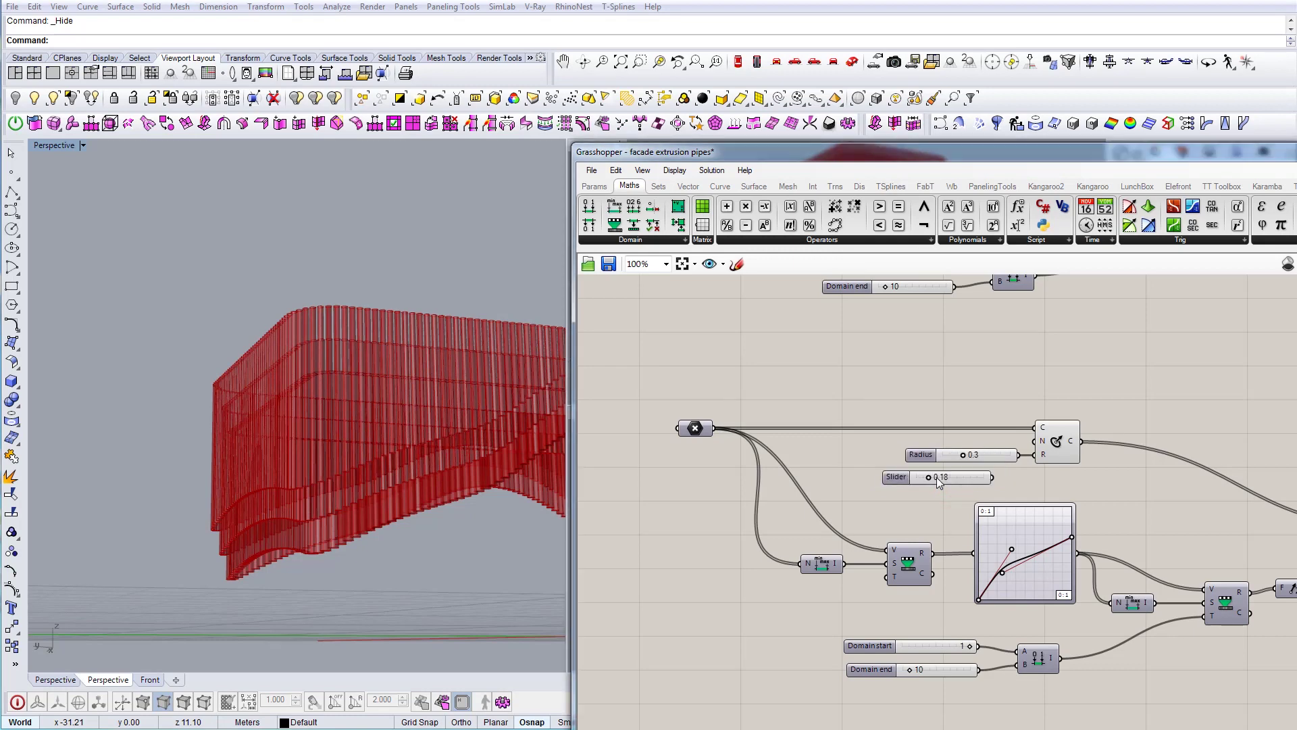
left_click_drag(992, 476, 1035, 456)
Step: Delete the old 0.3 slider in the third definition and move the 0.18 slider into its place
left_click(1045, 490)
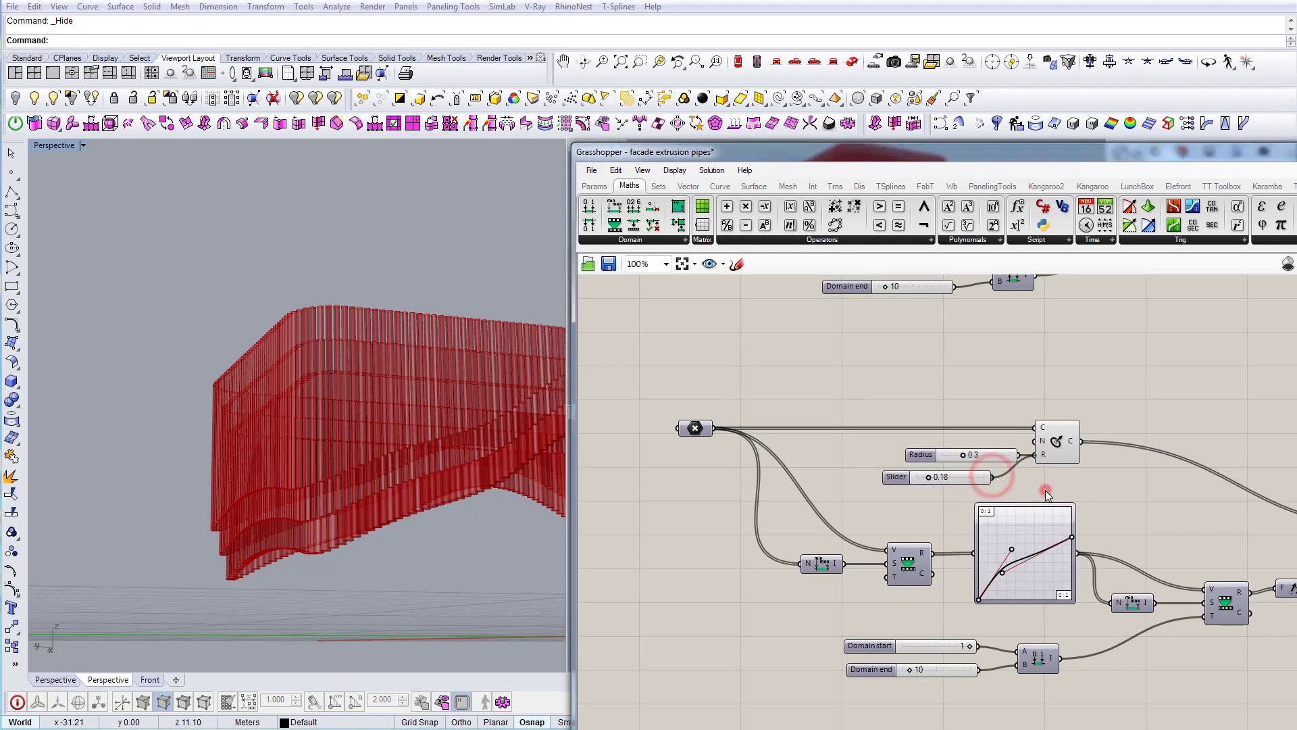
left_click(974, 453)
key("Delete")
left_click_drag(964, 477, 972, 460)
Step: Review the thinner pipes in the perspective view and follow the first definition from its points to the capped extrusion
right_click_drag(304, 352, 385, 378)
right_click_drag(957, 518, 971, 610)
scroll(972, 610, "down", 3)
right_click_drag(991, 358, 992, 545)
scroll(991, 544, "up", 3)
right_click_drag(1078, 370, 1024, 543)
right_click_drag(1000, 395, 1046, 437)
scroll(932, 371, "up", 4)
scroll(1152, 439, "down", 3)
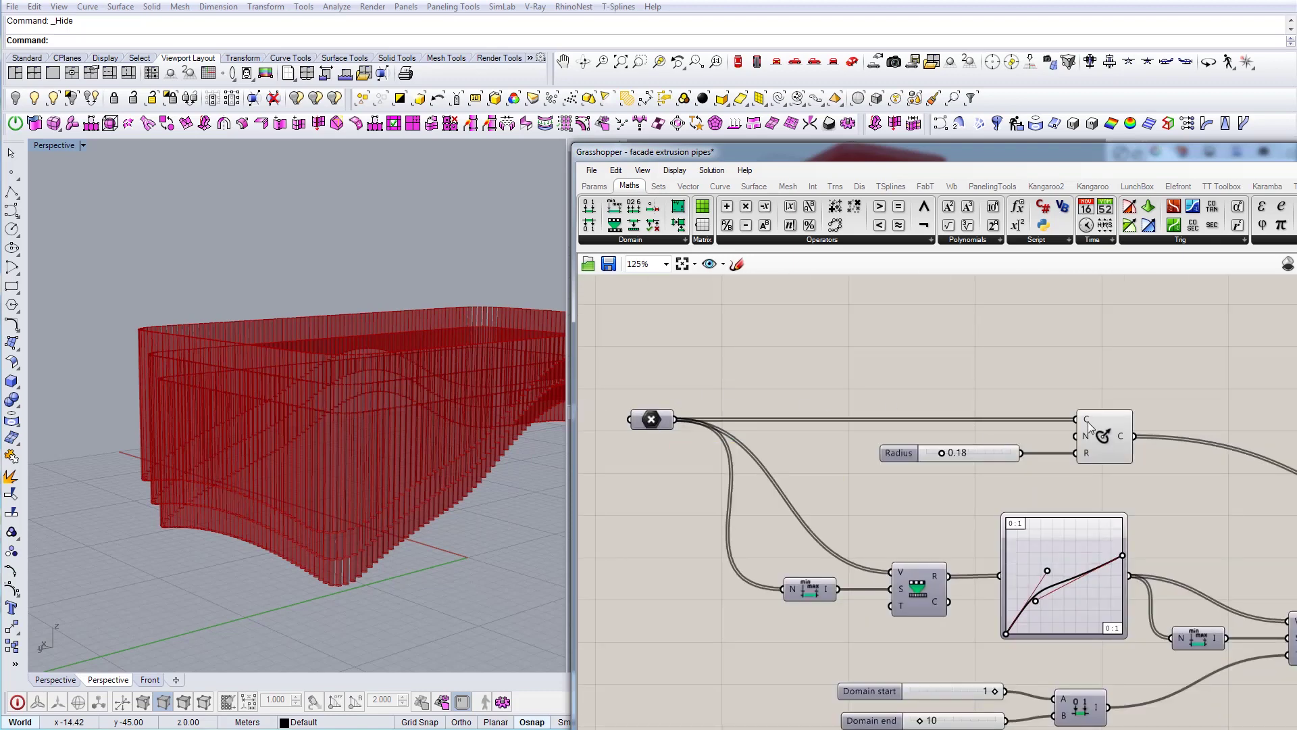
right_click_drag(1151, 449, 804, 414)
right_click_drag(1103, 509, 969, 488)
right_click_drag(1167, 506, 1139, 501)
Step: Highlight the first definition's capped pipes through its Cap Holes component and inspect their closed tops up close
left_click(1154, 501)
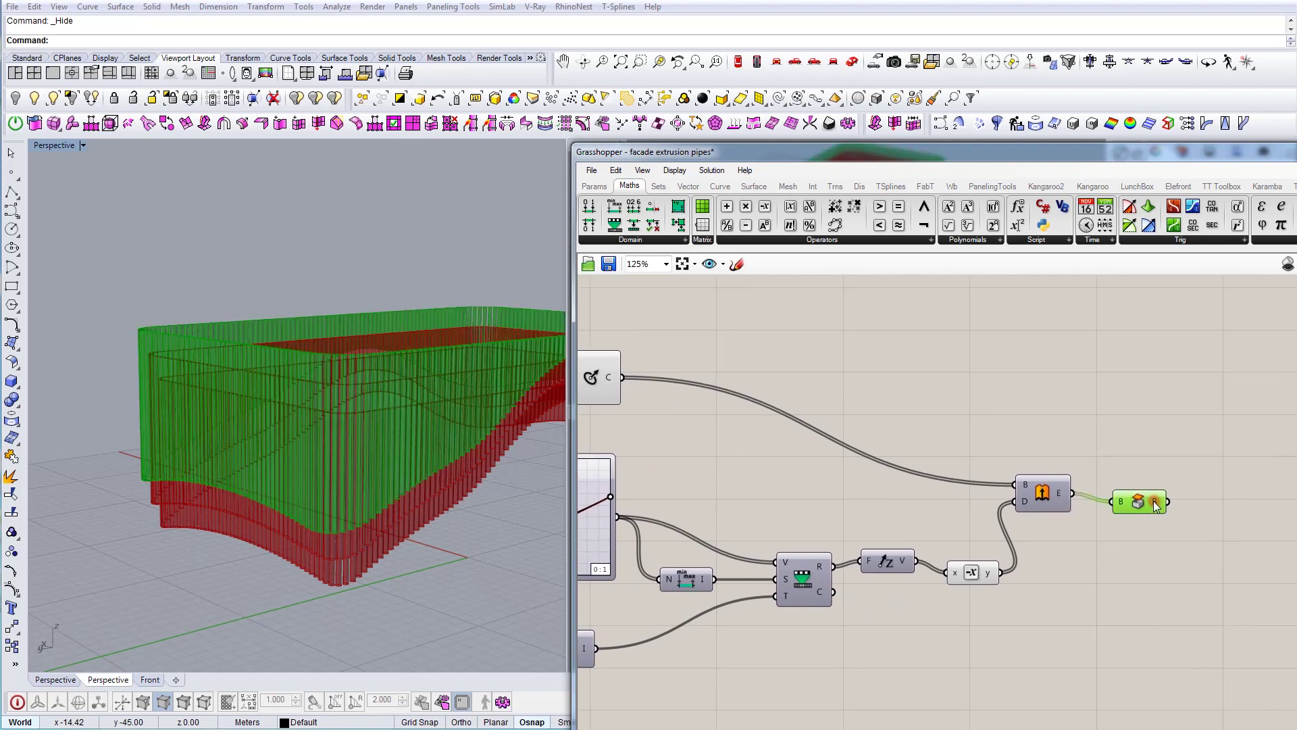
scroll(344, 371, "up", 10)
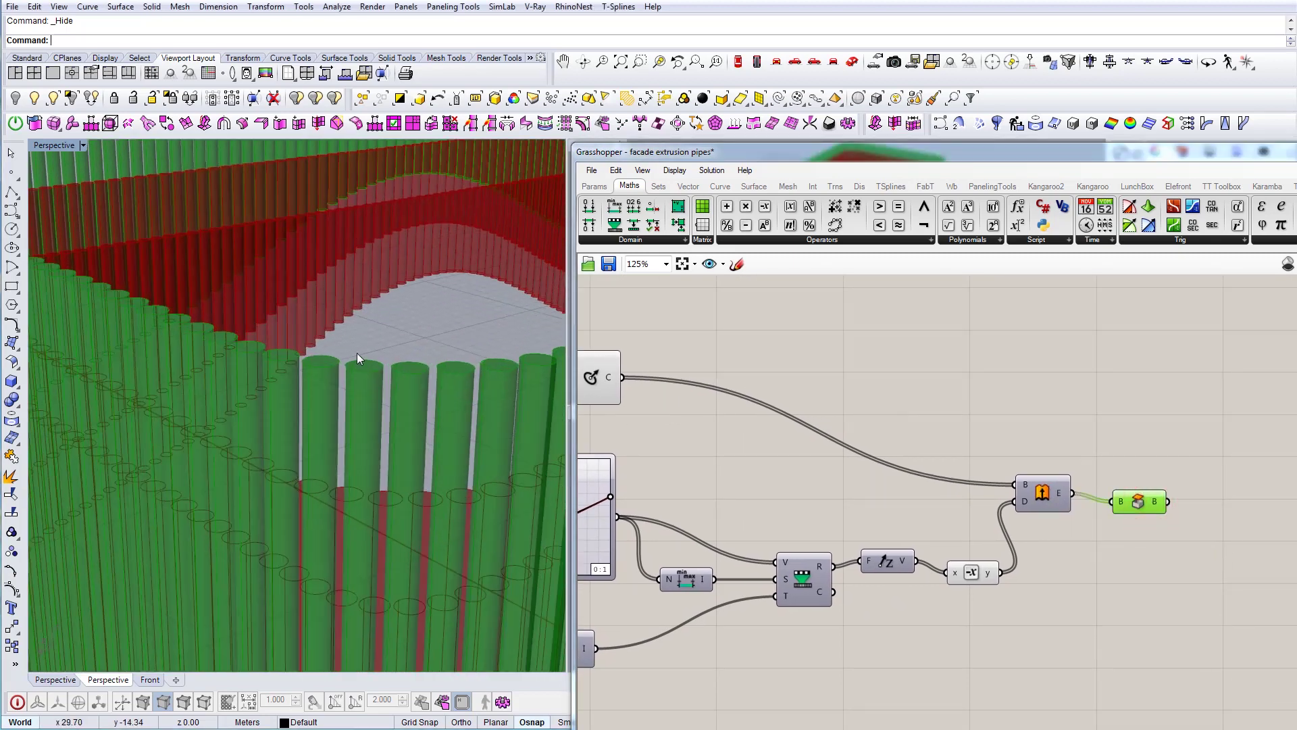
scroll(351, 373, "up", 5)
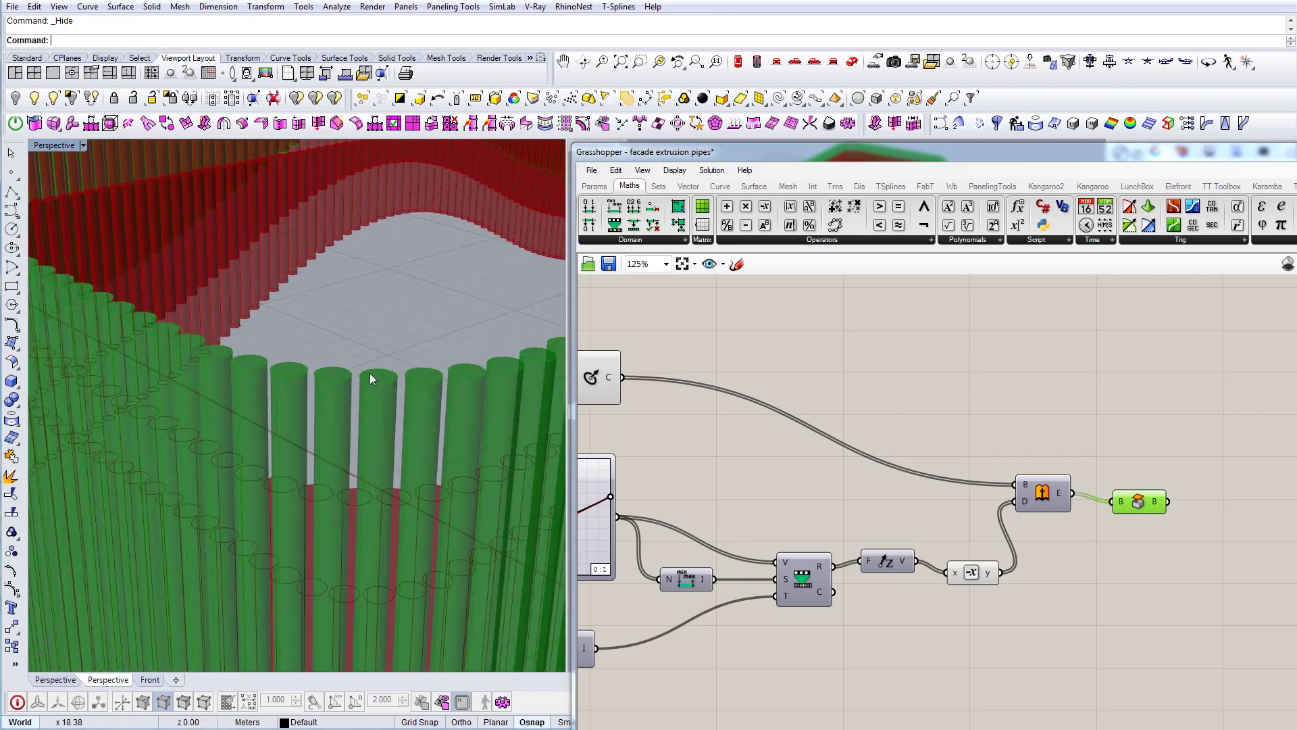
scroll(370, 374, "up", 1)
right_click_drag(1070, 414, 1206, 410)
scroll(1206, 410, "down", 4)
right_click_drag(912, 427, 928, 438)
scroll(1112, 500, "up", 3)
Step: Highlight the first definition's components that control the extrusion lengths, and view the resulting wavy lower edge of the facade
left_click(1242, 565)
left_click_drag(1242, 565, 686, 379)
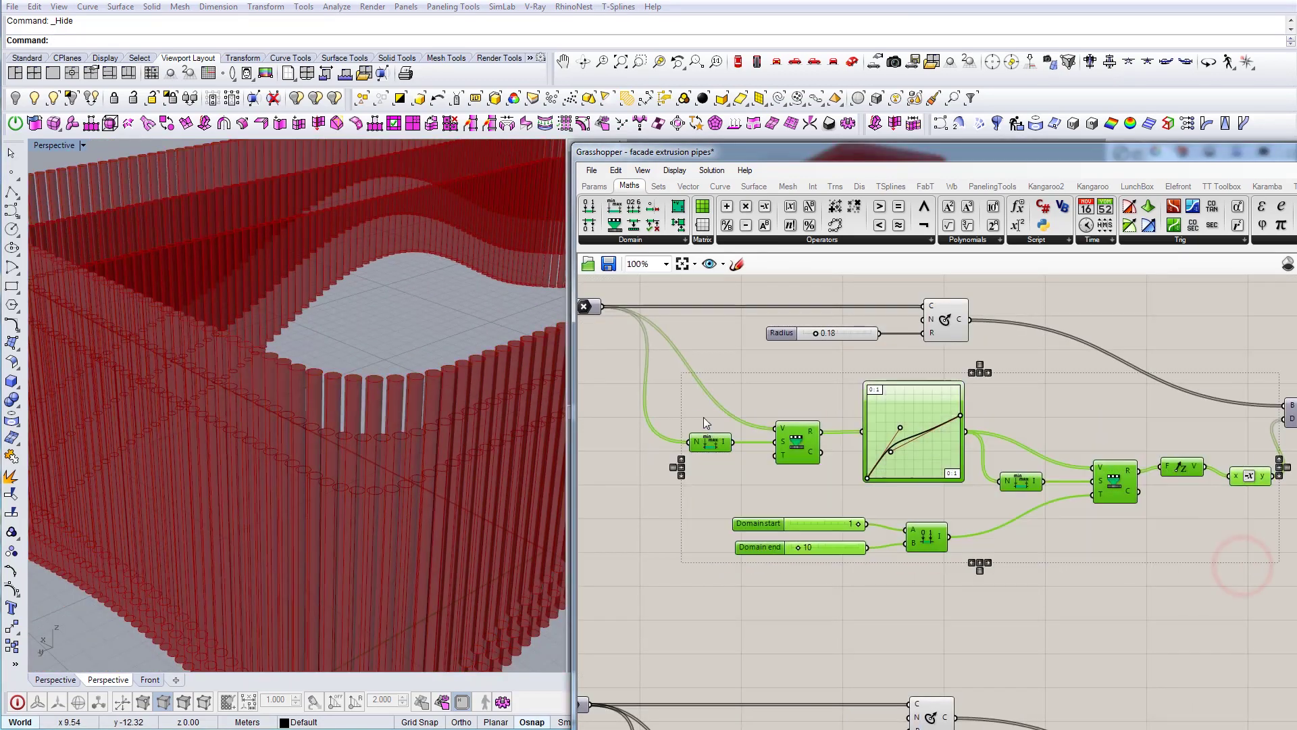
left_click(1005, 363)
mouse_move(753, 416)
right_mouse_down()
mouse_move(903, 452)
mouse_move(853, 484)
mouse_move(779, 470)
right_mouse_up()
right_click_drag(448, 519, 293, 477)
scroll(442, 498, "down", 6)
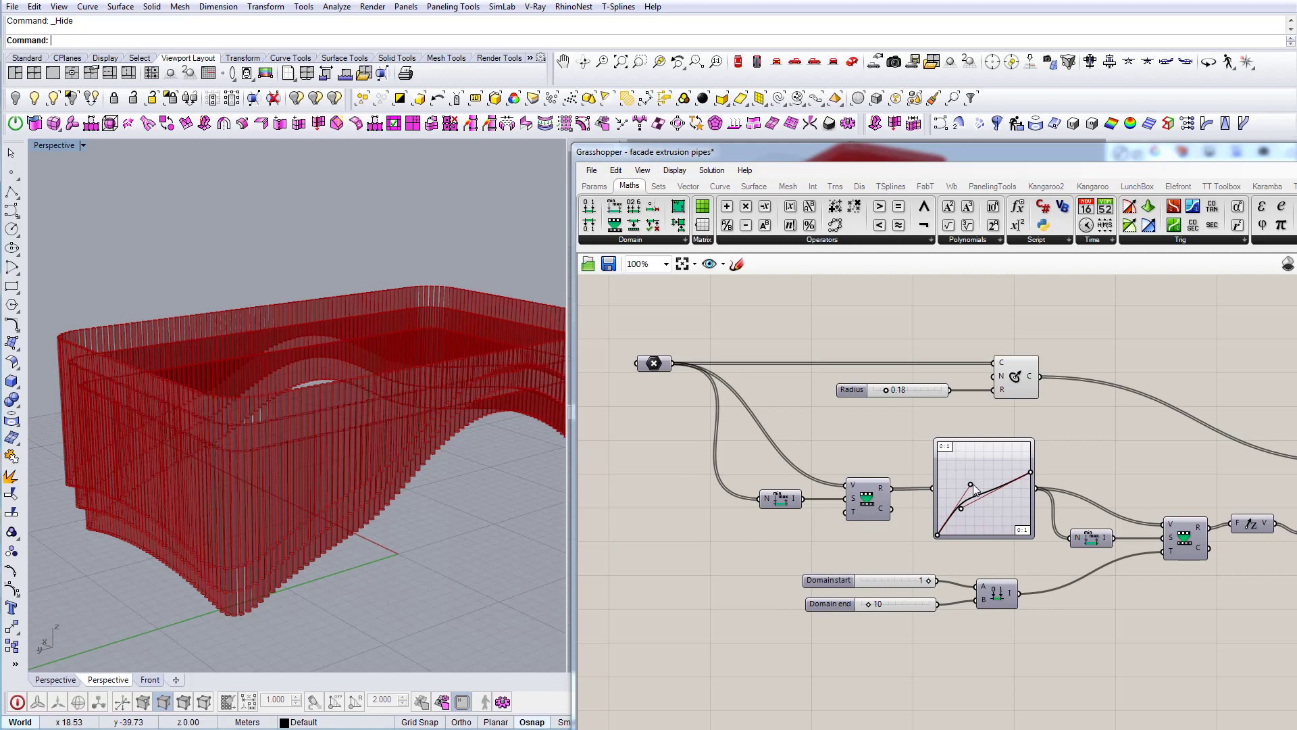
Step: Reshape the first definition's Graph Mapper curve by raising its second Bezier handle so the curve arches upward
left_click_drag(975, 460, 971, 461)
right_click_drag(354, 446, 297, 453)
mouse_move(966, 499)
left_mouse_down()
mouse_move(960, 511)
mouse_move(966, 496)
left_mouse_up()
right_click_drag(289, 476, 378, 448)
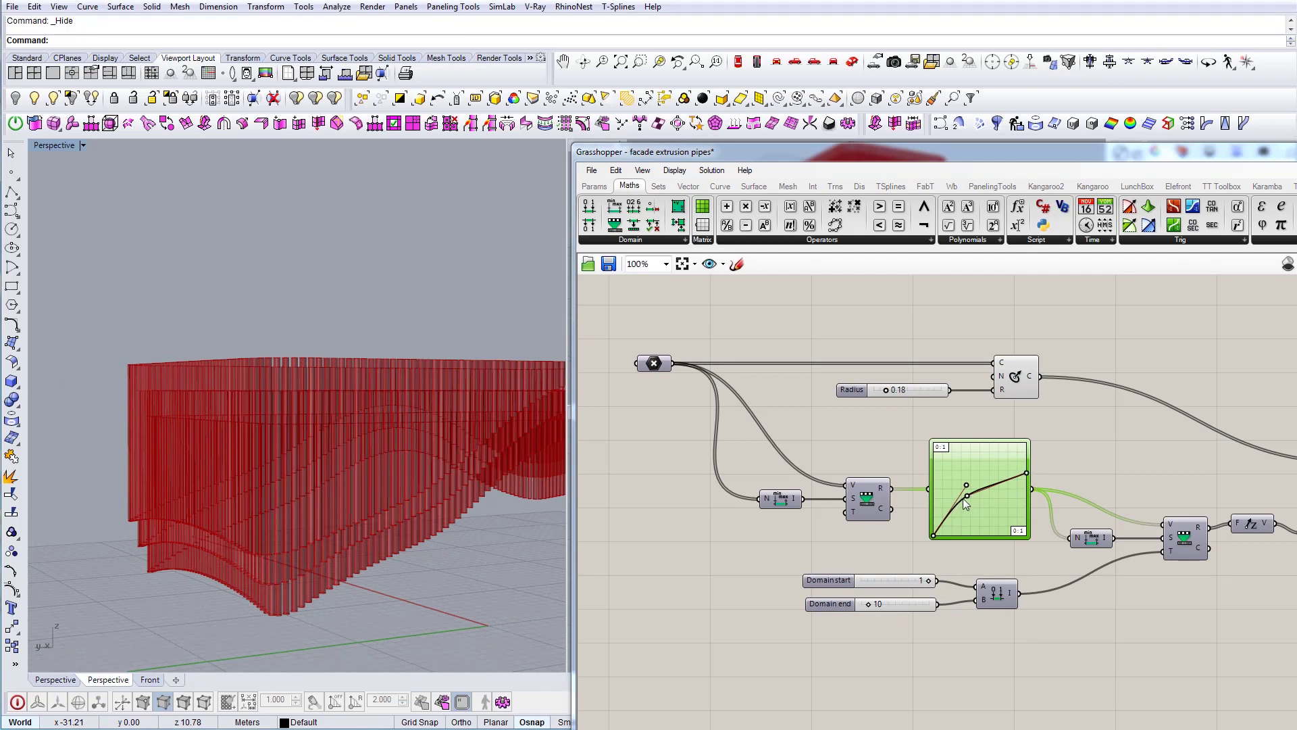
left_click_drag(967, 498, 967, 453)
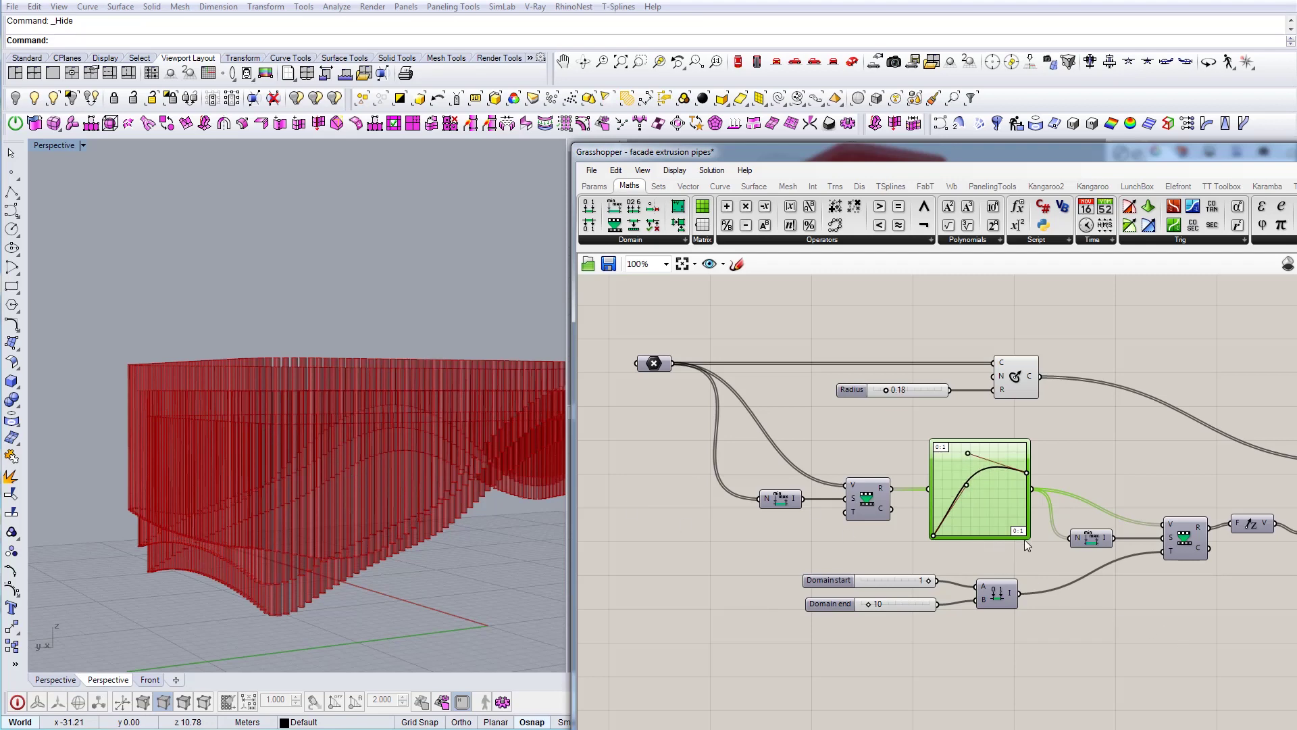
Step: Turn off the preview of the Cap Holes components in the second and third pipe definitions
scroll(1024, 539, "down", 2)
scroll(1074, 563, "down", 2)
scroll(1101, 656, "up", 2)
left_click(1133, 651)
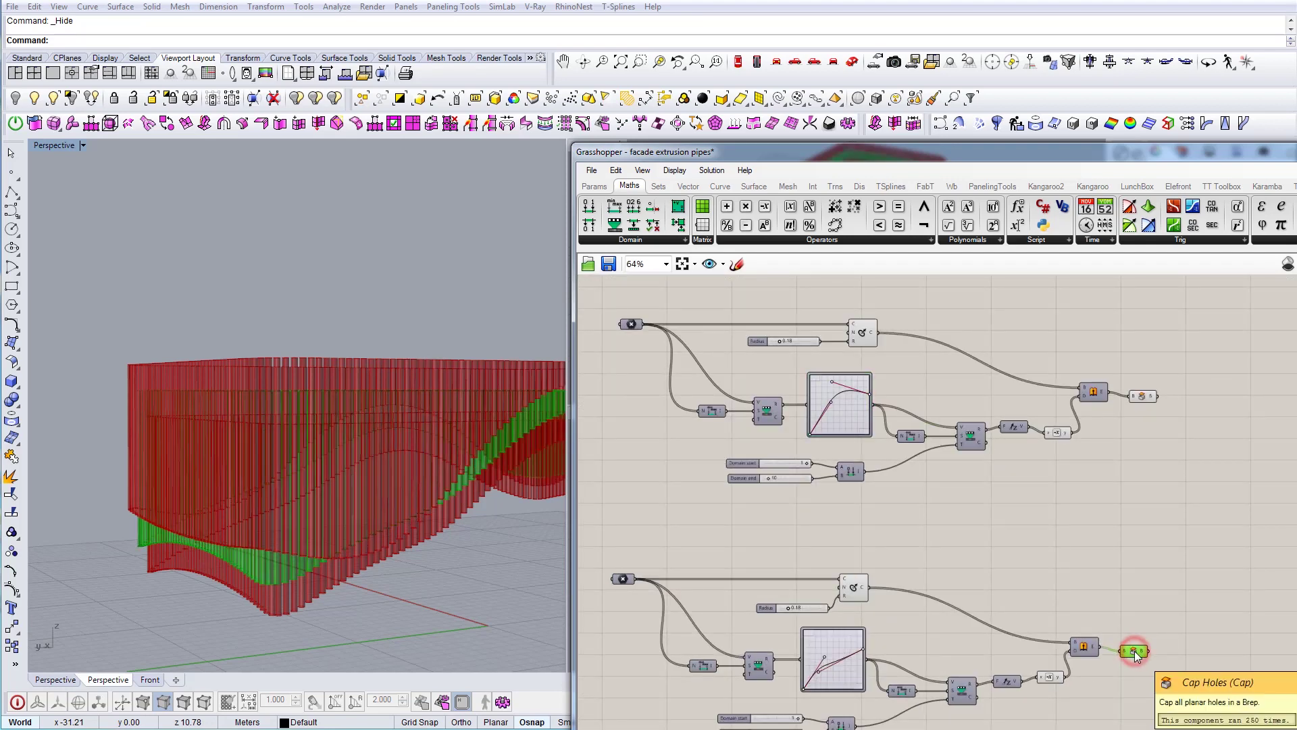
right_click(1135, 652)
left_click(1160, 674)
scroll(1142, 597, "down", 2)
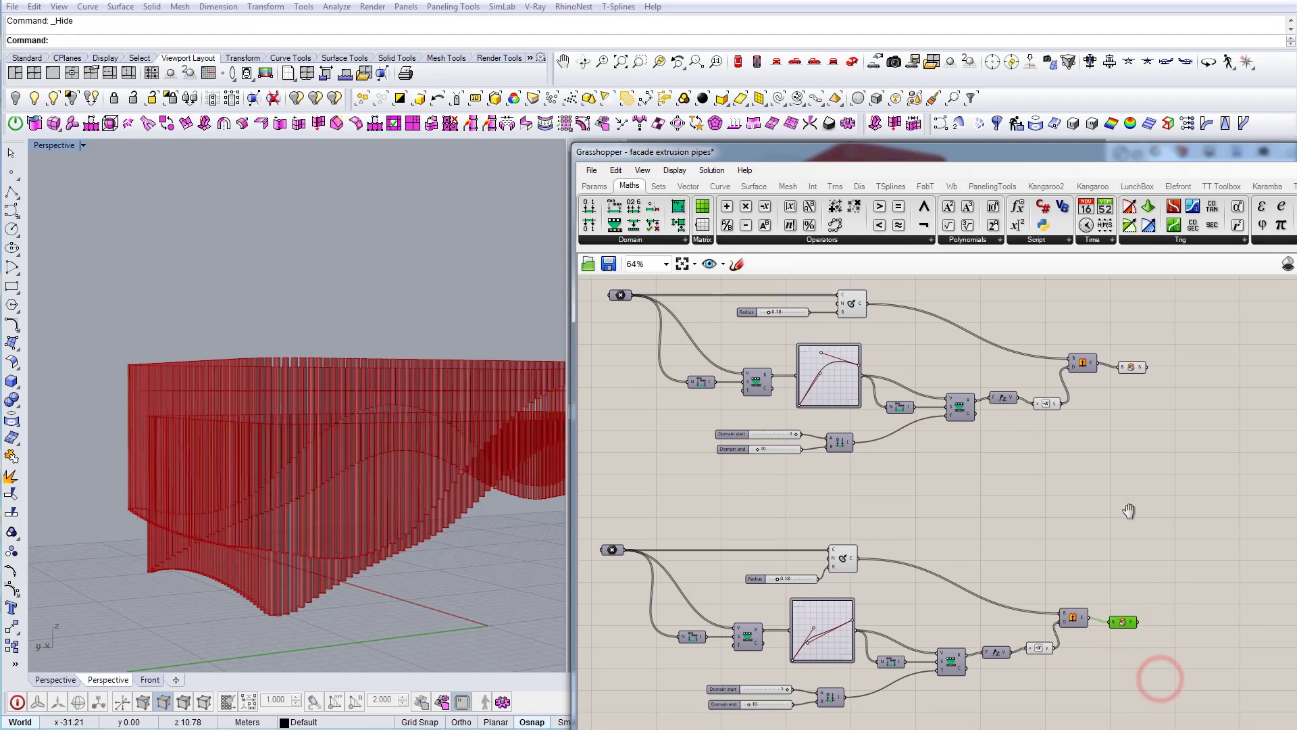
scroll(1140, 594, "up", 3)
left_click(1131, 625)
right_click(1132, 626)
left_click(1147, 652)
Step: Fine-tune the first definition's Graph Mapper by lowering the curve's end point, and check the pipes' lower edge from several angles
right_click_drag(290, 377, 503, 425)
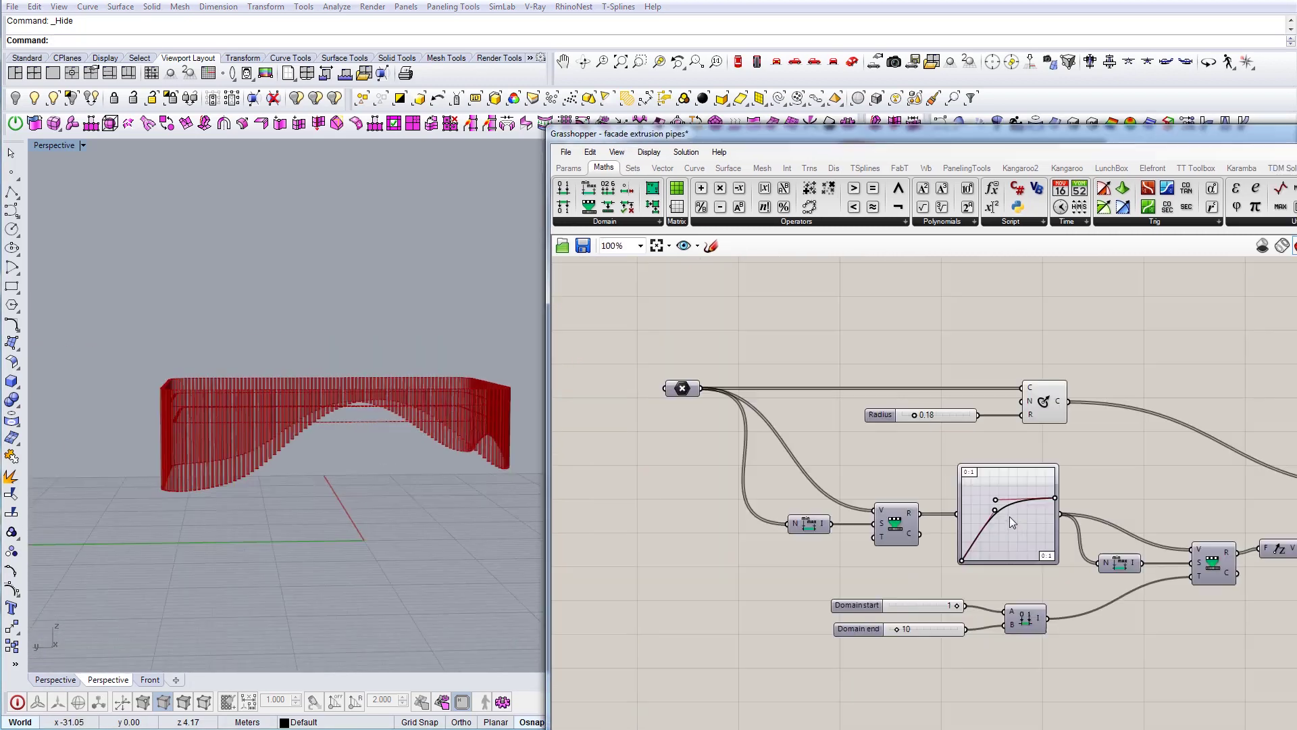
scroll(1009, 516, "up", 2)
left_click_drag(1041, 518, 1040, 523)
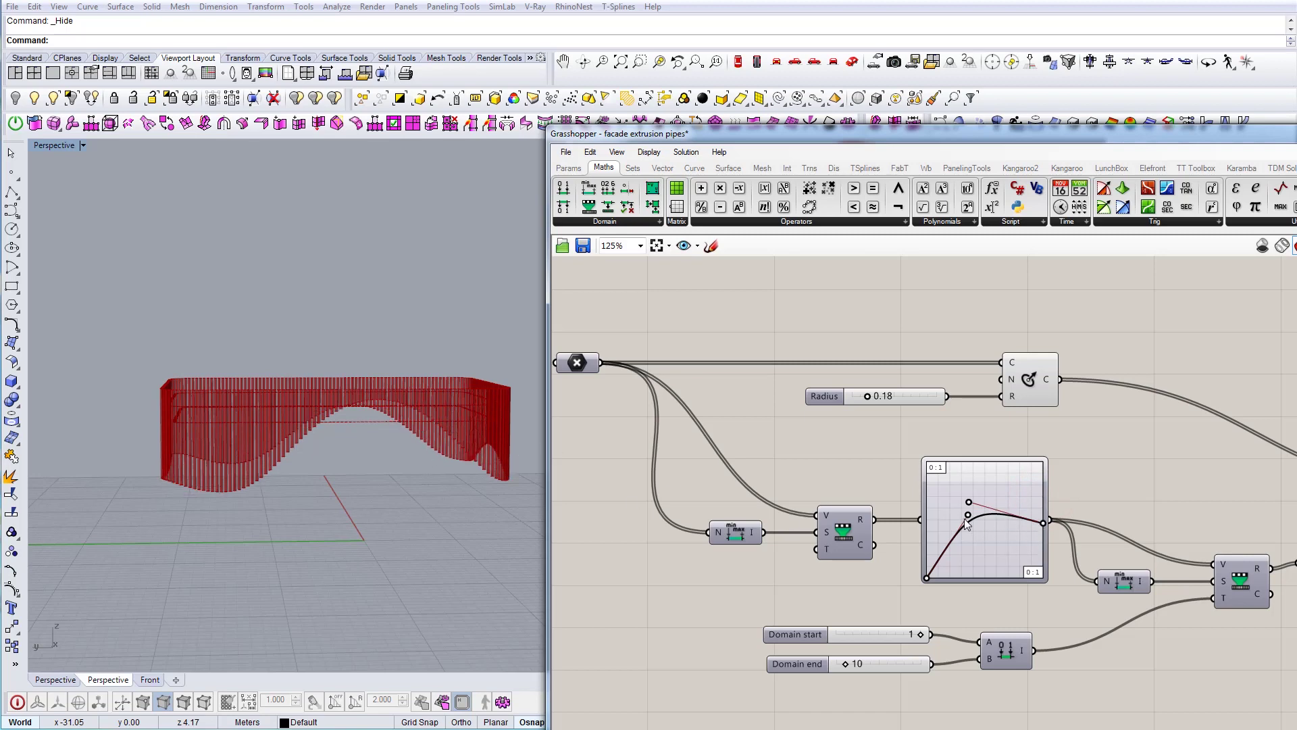
right_click_drag(394, 466, 496, 483)
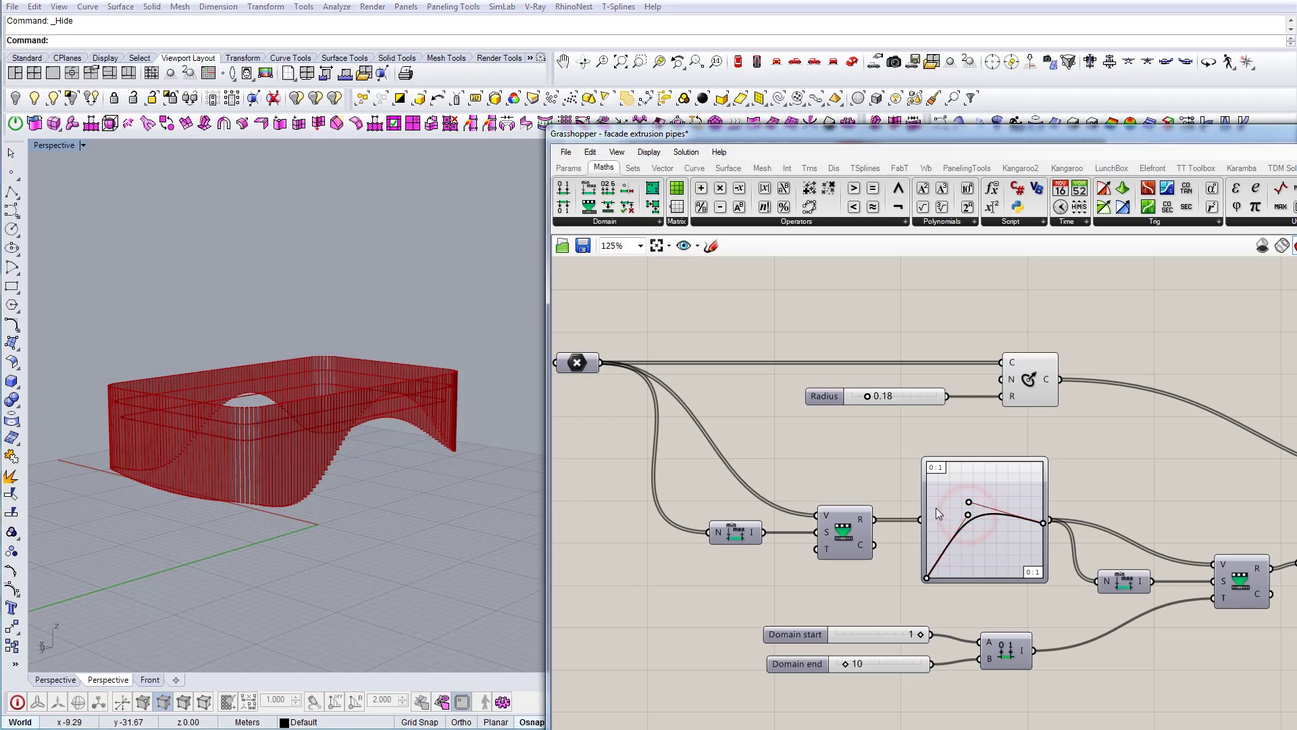
Step: Reshape the first definition's Bezier Graph Mapper curve by moving its first handle toward the start edge and lowering the second handle
left_click_drag(937, 512, 935, 508)
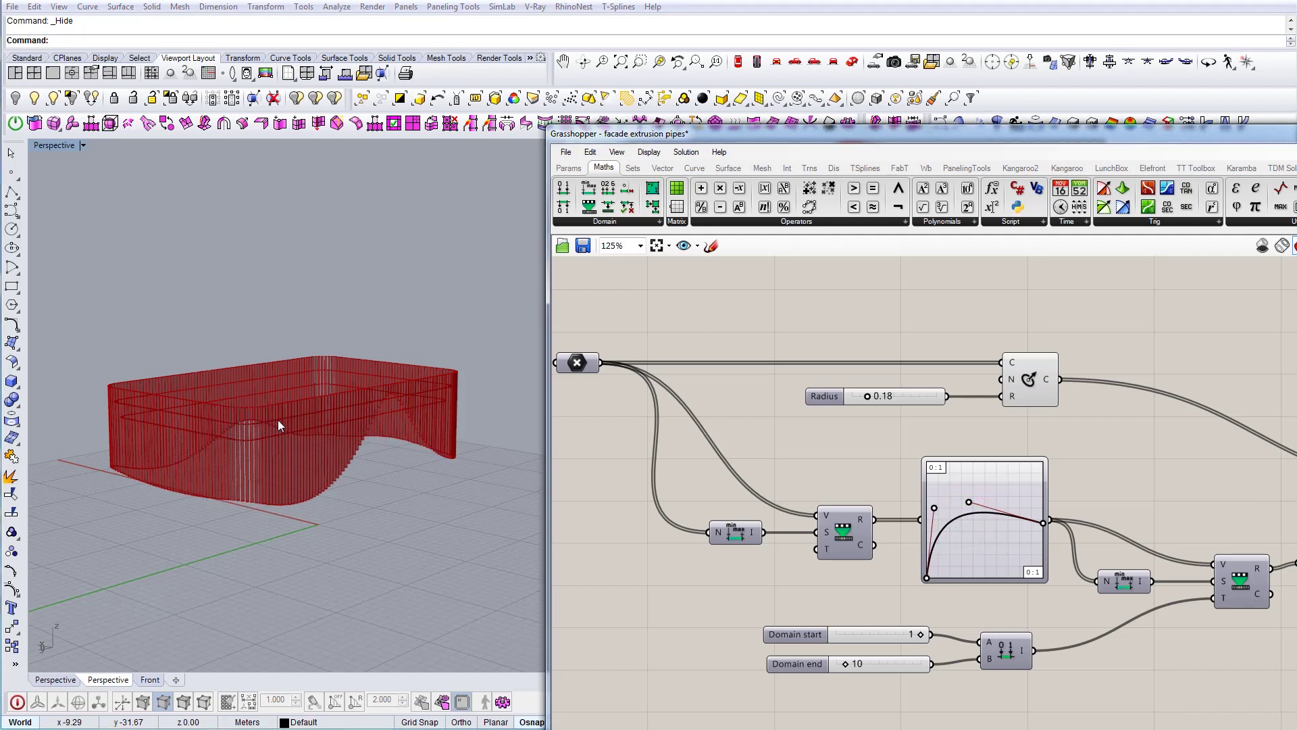
right_click_drag(287, 419, 392, 463)
left_click(968, 501)
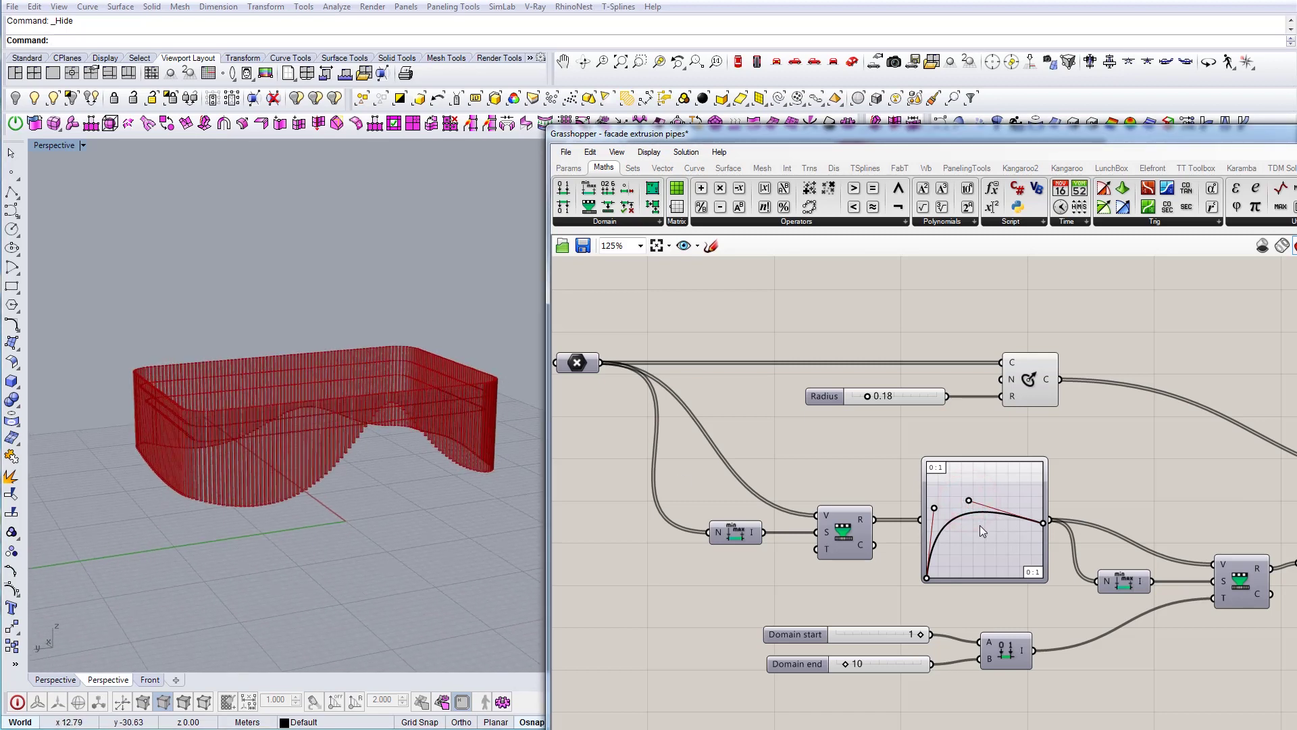
left_click_drag(980, 526, 978, 525)
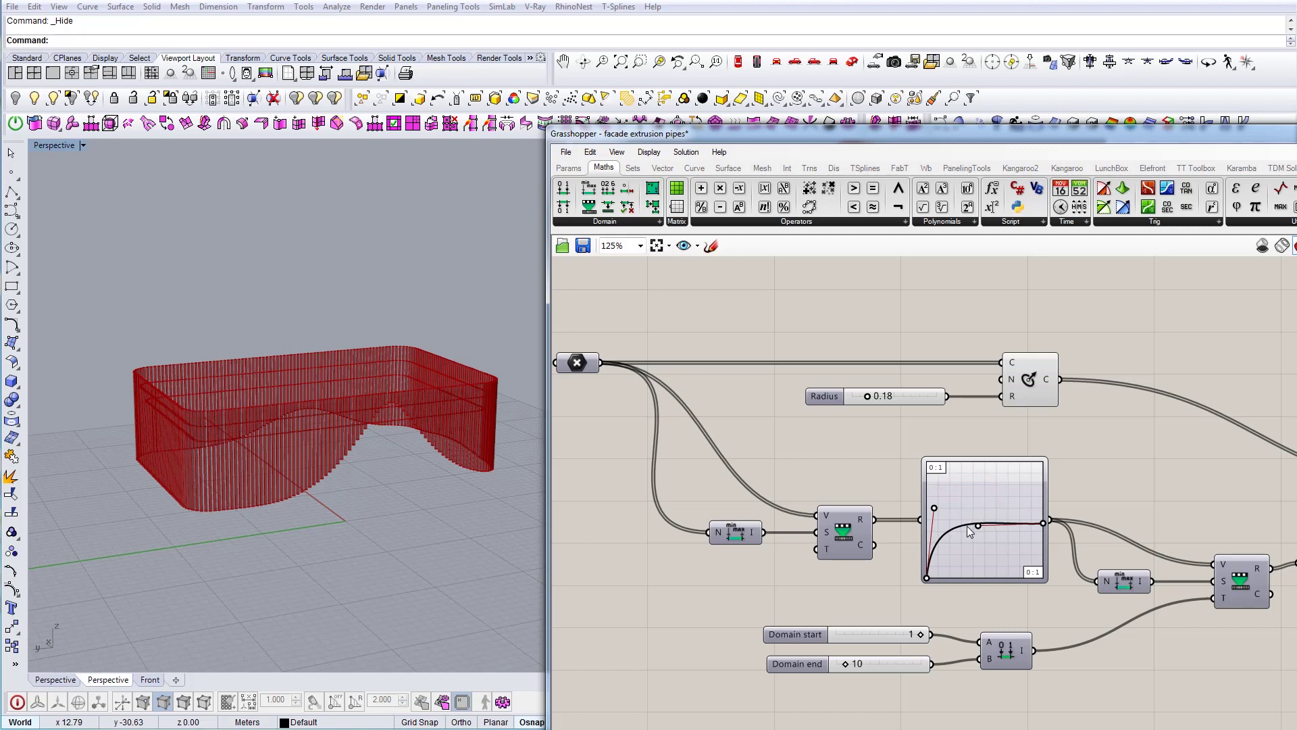
right_click_drag(443, 483, 500, 493)
right_click(954, 569)
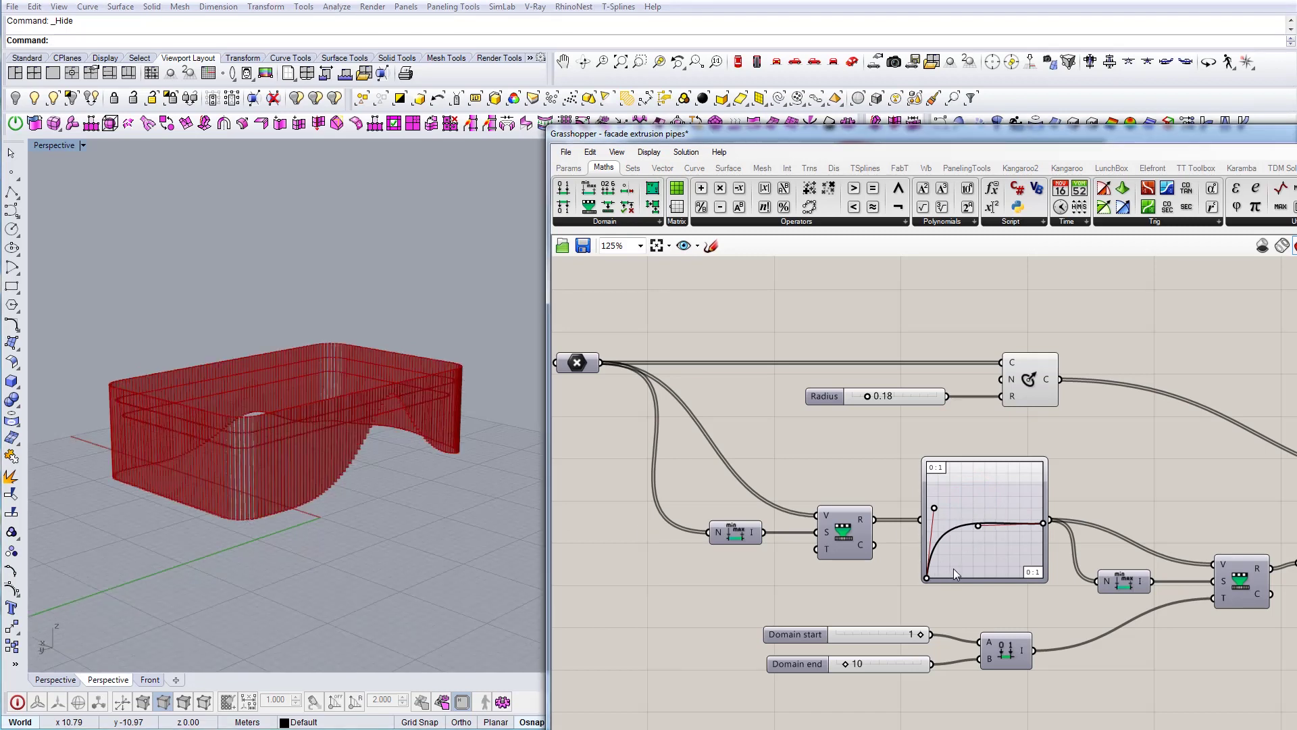
Step: Try the Conic graph type on the first definition's Graph Mapper, bending the curve slightly upward, and inspect the pipes' lower edge
left_click(961, 475)
right_click(963, 478)
mouse_move(1060, 670)
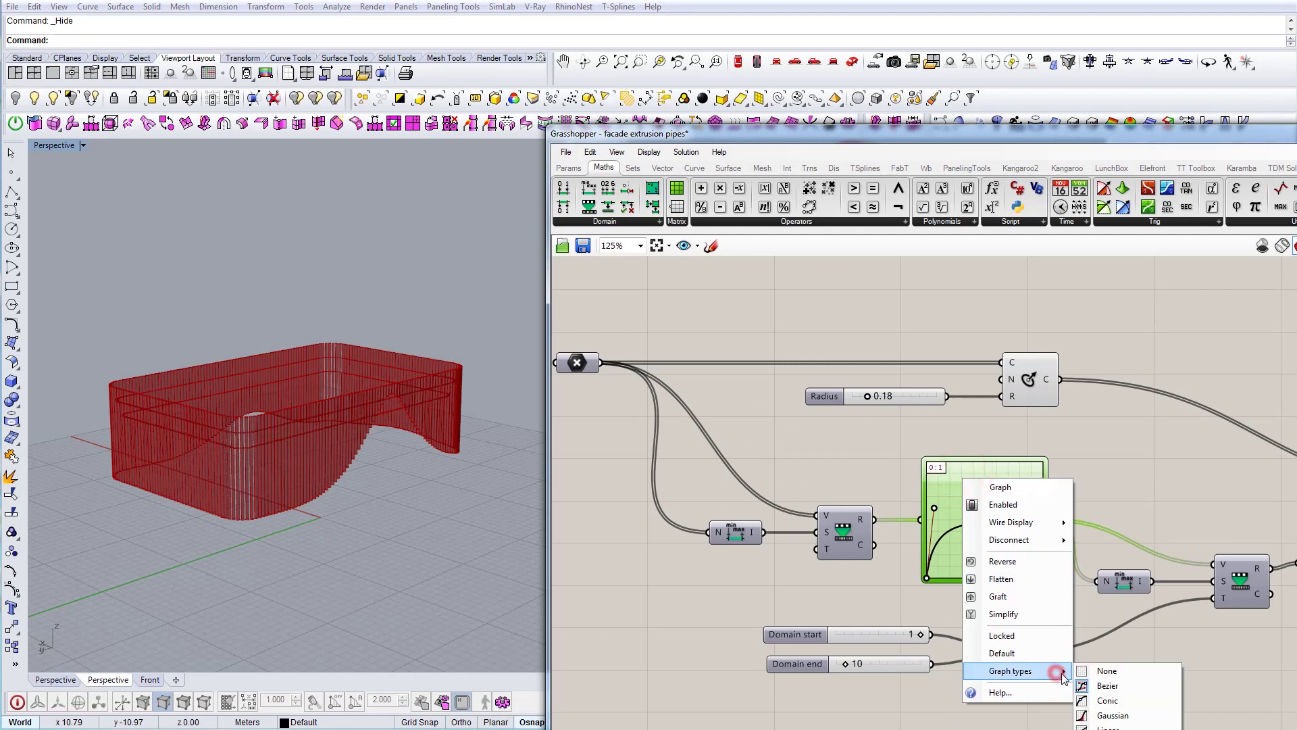
left_click(1122, 705)
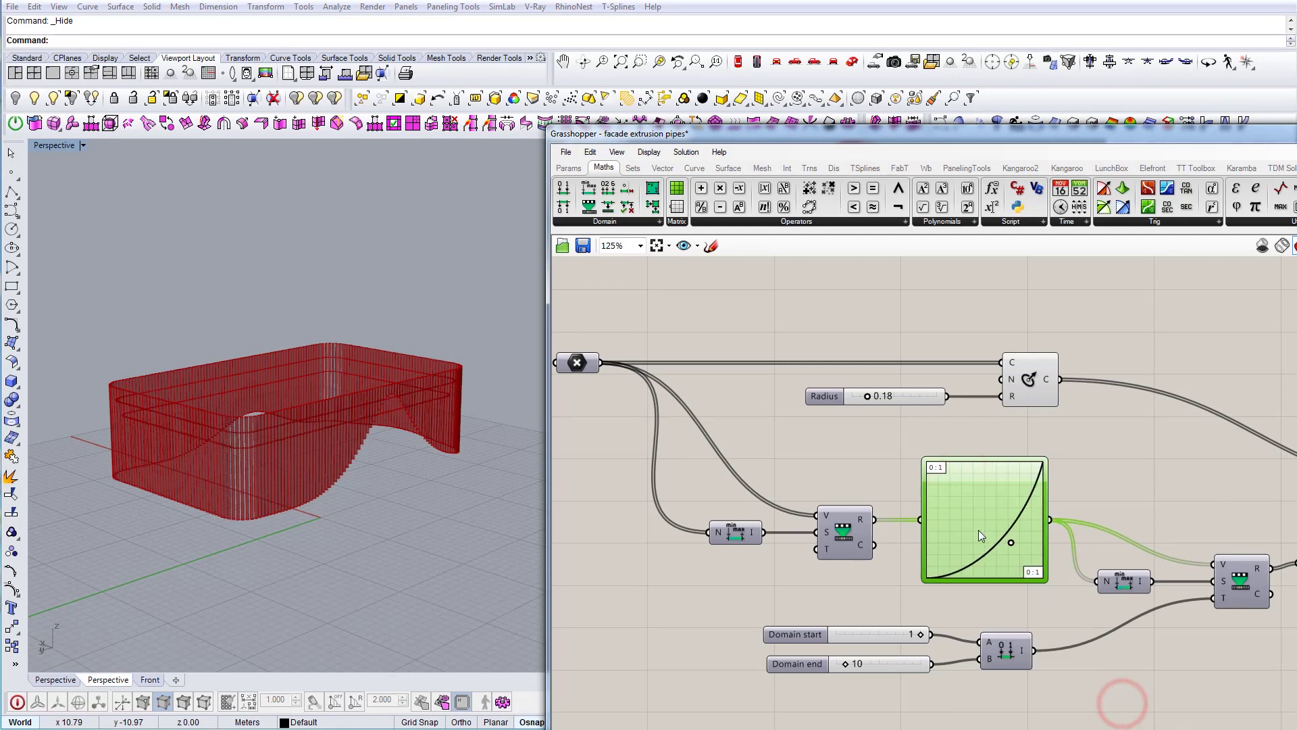
right_click_drag(426, 493, 303, 428)
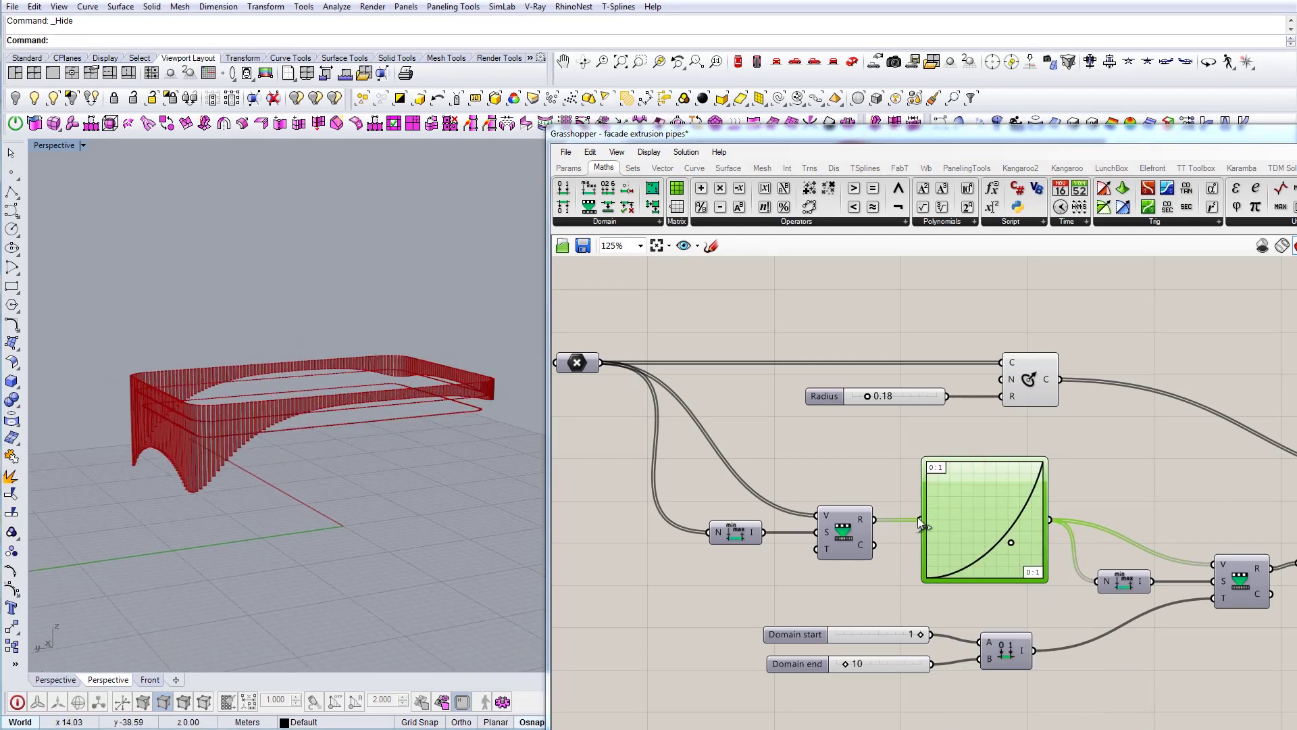
left_click_drag(1013, 542, 963, 508)
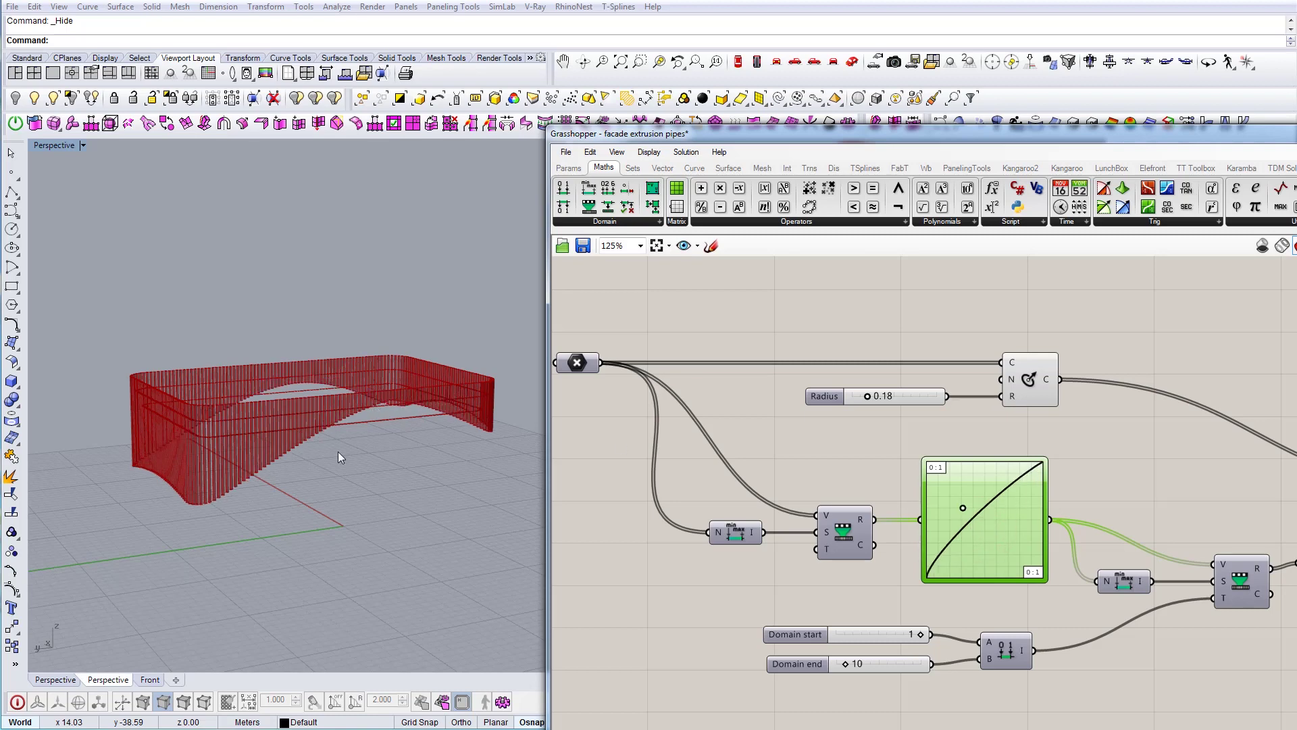
right_click_drag(284, 444, 369, 451)
scroll(369, 451, "up", 5)
Step: Change the first definition's Graph Mapper to the Gaussian graph type and check the pipes' lower edge from several angles
right_click(1000, 539)
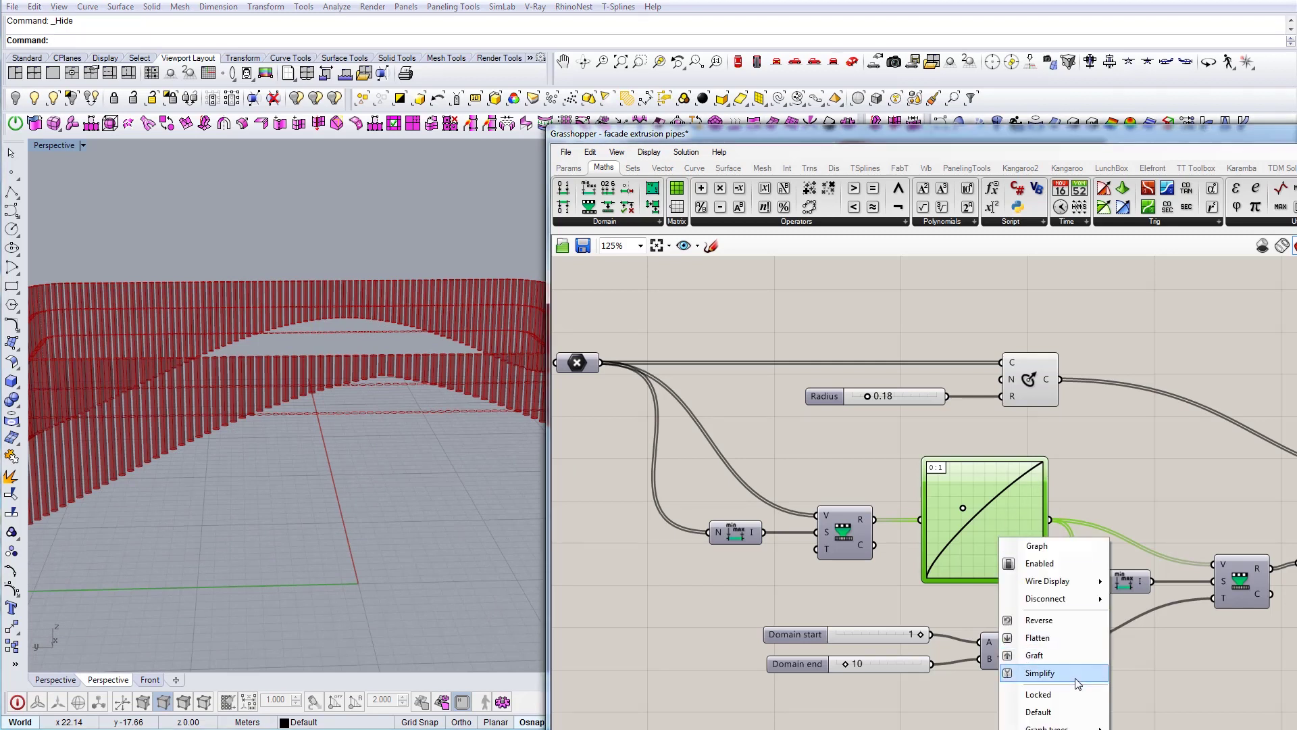
mouse_move(1075, 726)
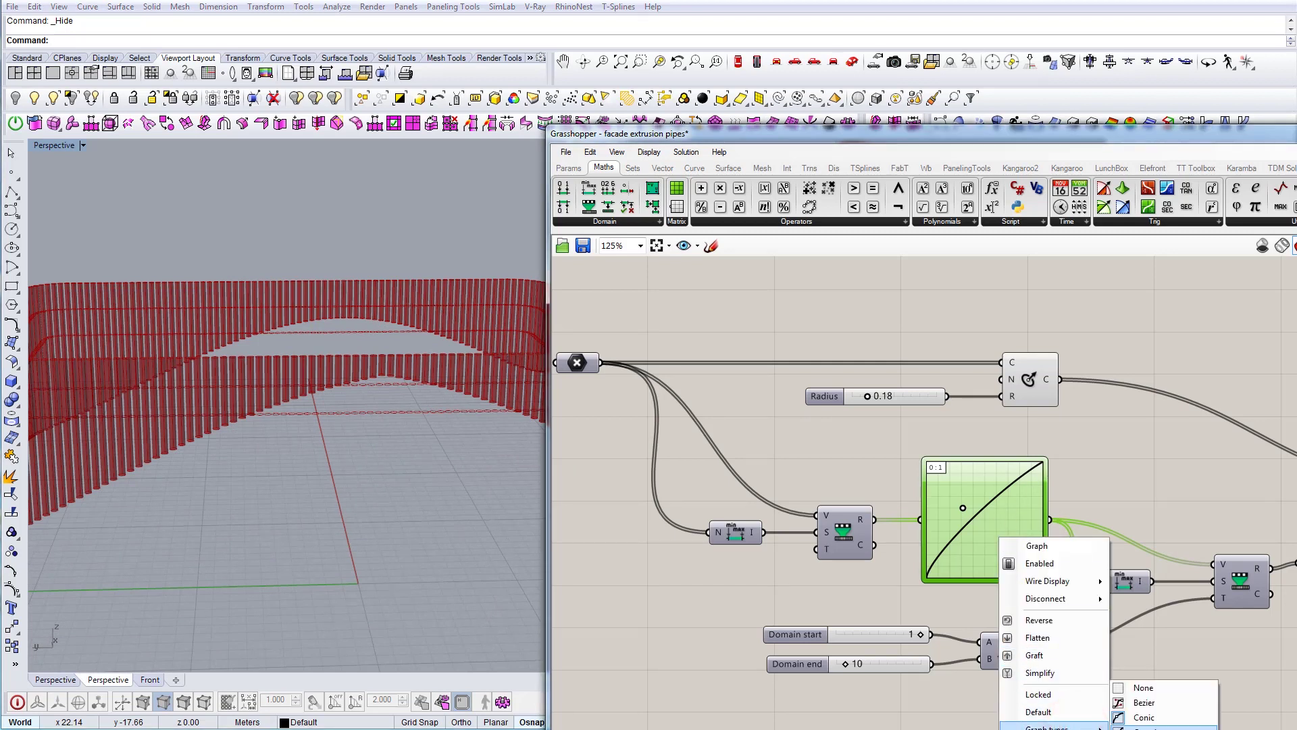
left_click(1148, 728)
scroll(313, 472, "down", 5)
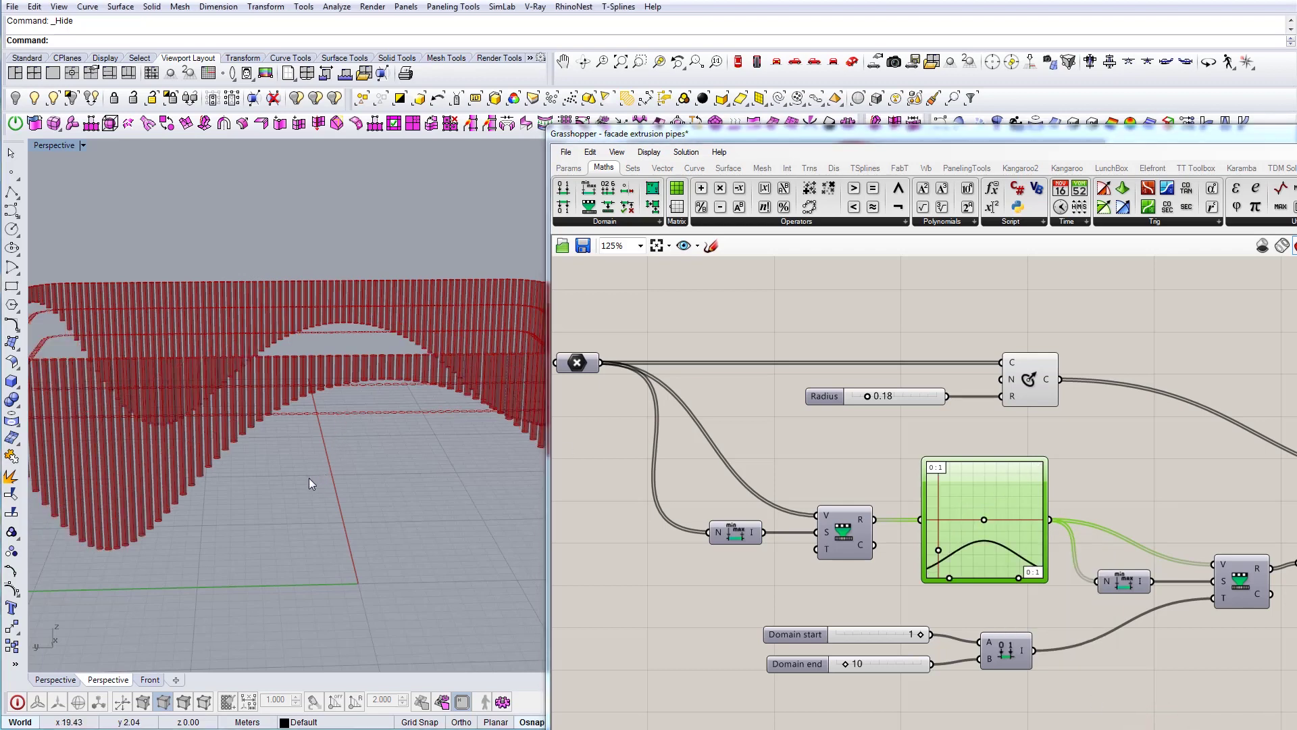
right_click_drag(347, 478, 614, 466)
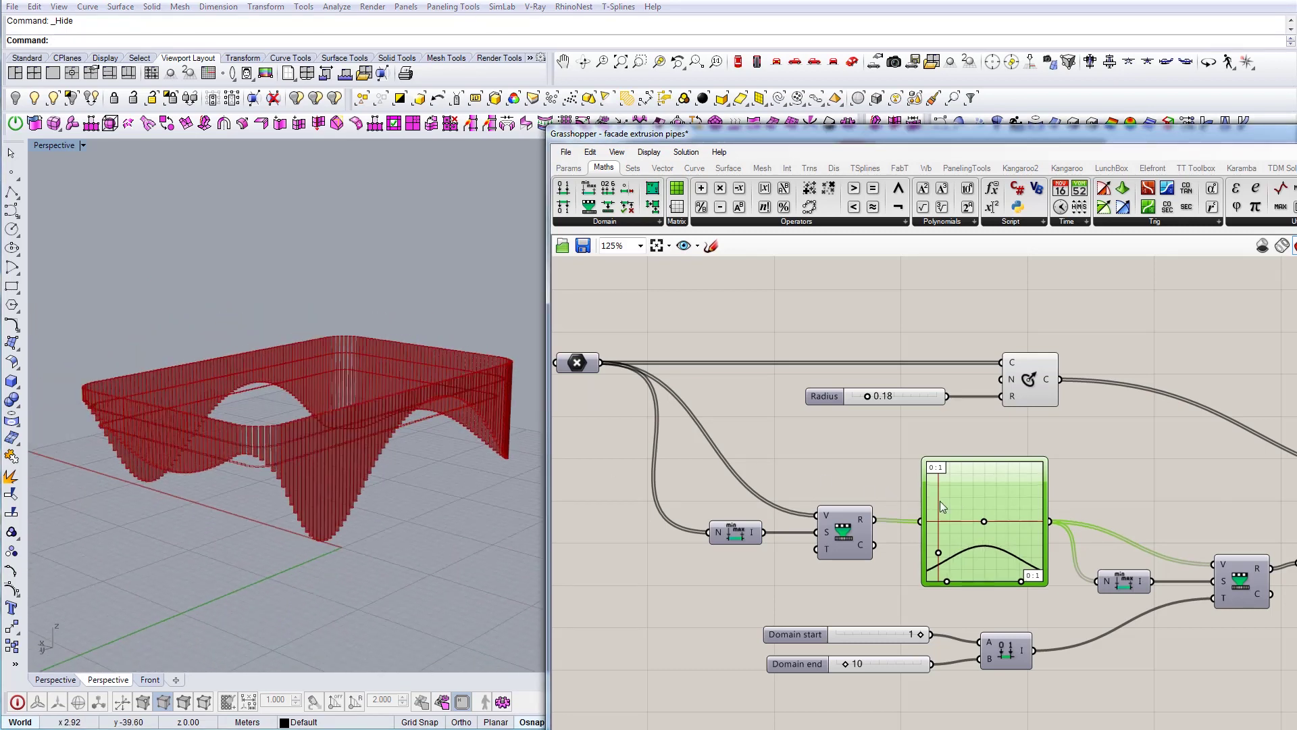
right_click_drag(264, 466, 338, 419)
right_click_drag(236, 429, 435, 453)
Step: Turn the preview of the Cap Holes components back on in the other pipe definitions
right_click_drag(1118, 622, 968, 462)
scroll(968, 462, "down", 3)
right_click_drag(1028, 551, 1129, 537)
scroll(1190, 518, "up", 2)
right_click_drag(396, 505, 338, 457)
scroll(338, 458, "up", 5)
scroll(1014, 540, "down", 2)
right_click_drag(1175, 676, 942, 464)
right_click(1006, 630)
left_click(1022, 657)
left_click(961, 549)
Step: Inspect the layered pipes from several angles and set the third definition's Domain end to 10
right_click_drag(338, 459, 405, 496)
scroll(406, 497, "down", 5)
right_click_drag(950, 524, 930, 602)
scroll(338, 466, "up", 4)
right_click_drag(365, 479, 358, 412)
right_click_drag(832, 636, 857, 471)
scroll(857, 471, "down", 2)
right_click_drag(405, 446, 503, 452)
right_click_drag(1003, 566, 970, 570)
scroll(847, 534, "up", 4)
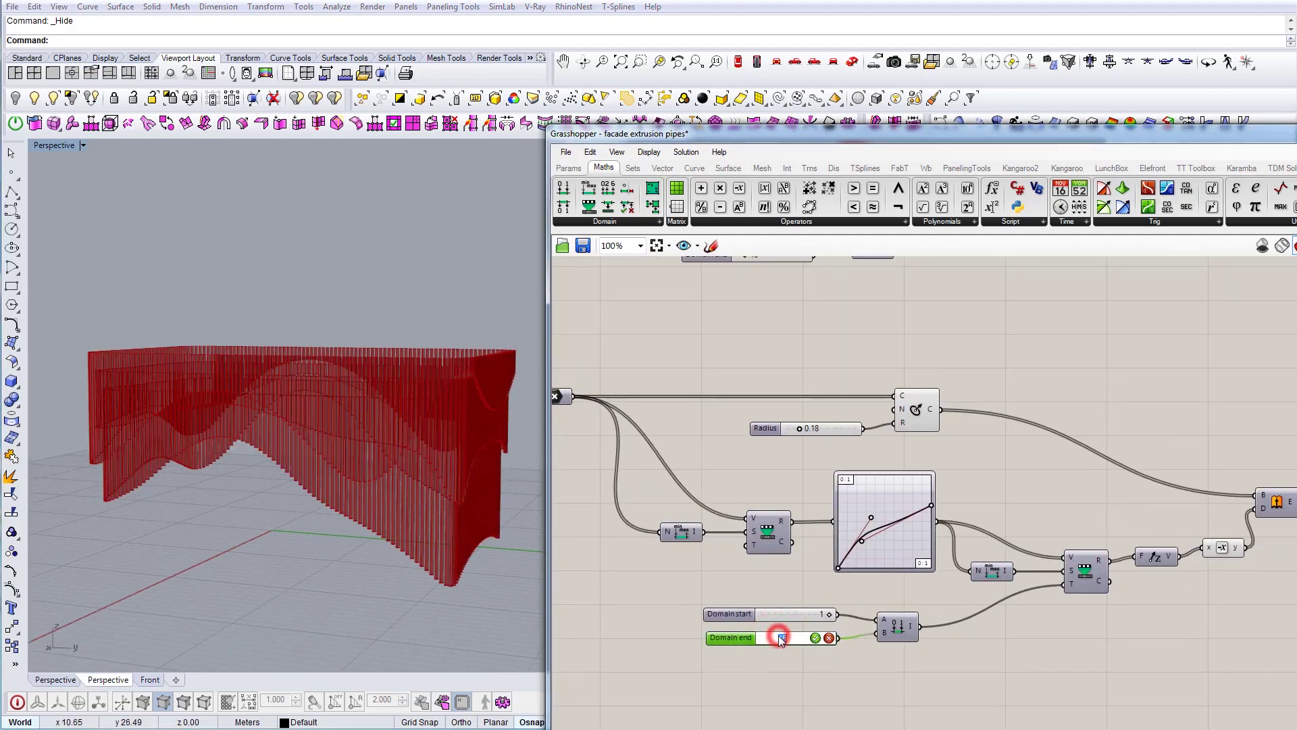
type("10")
key("Return")
Step: Show the hidden building objects and view the pipes against the roof, floor slabs and base
left_click(53, 99)
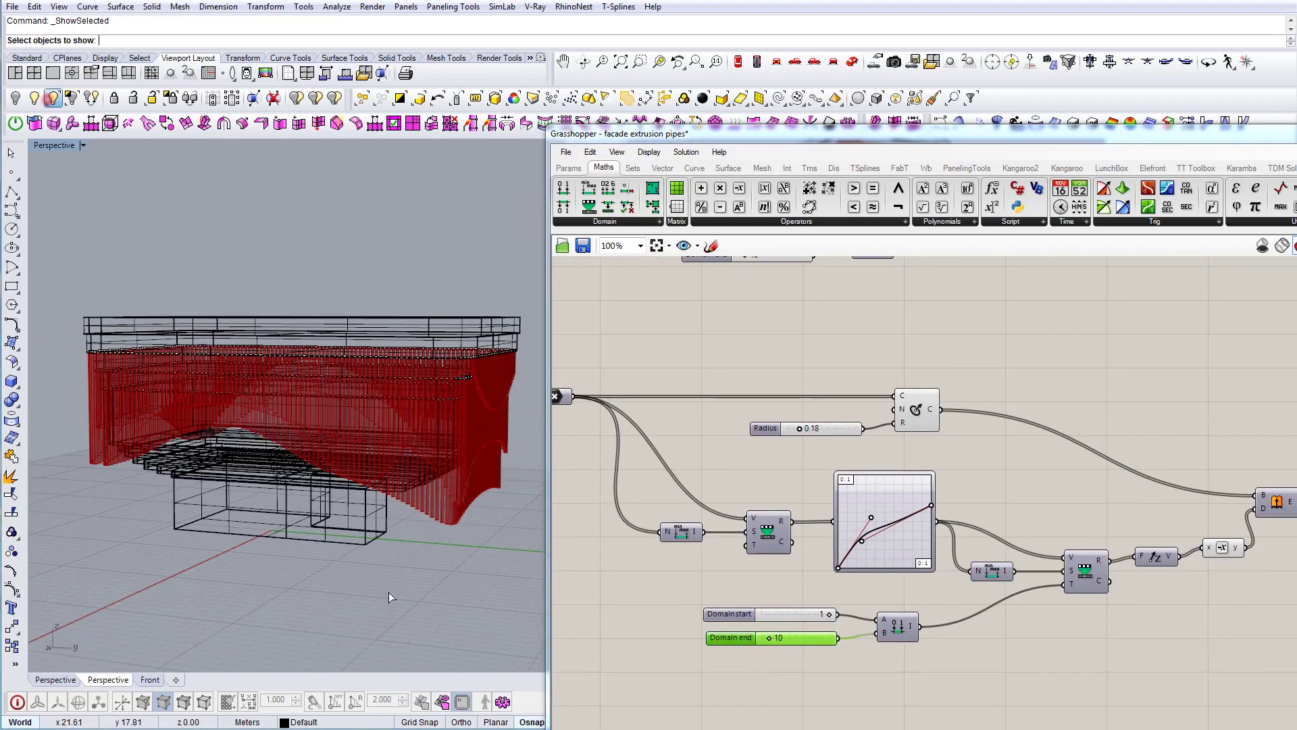
right_click_drag(354, 586, 384, 491)
right_click_drag(779, 541, 730, 540)
right_click_drag(383, 492, 439, 473)
left_click(166, 729)
left_click(165, 729)
left_click(166, 728)
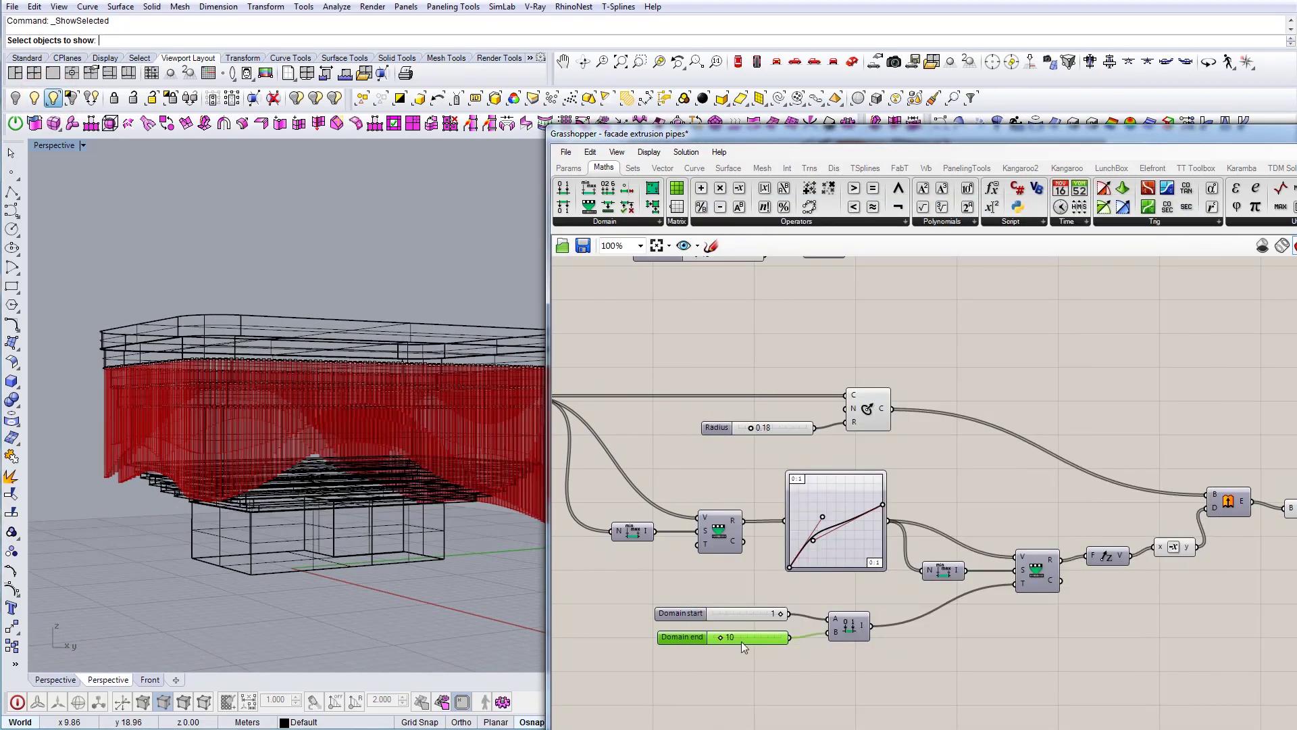
Step: Try a Domain end of 13 in the third definition, check the pipes, and set it to 12
right_click_drag(740, 642, 857, 577)
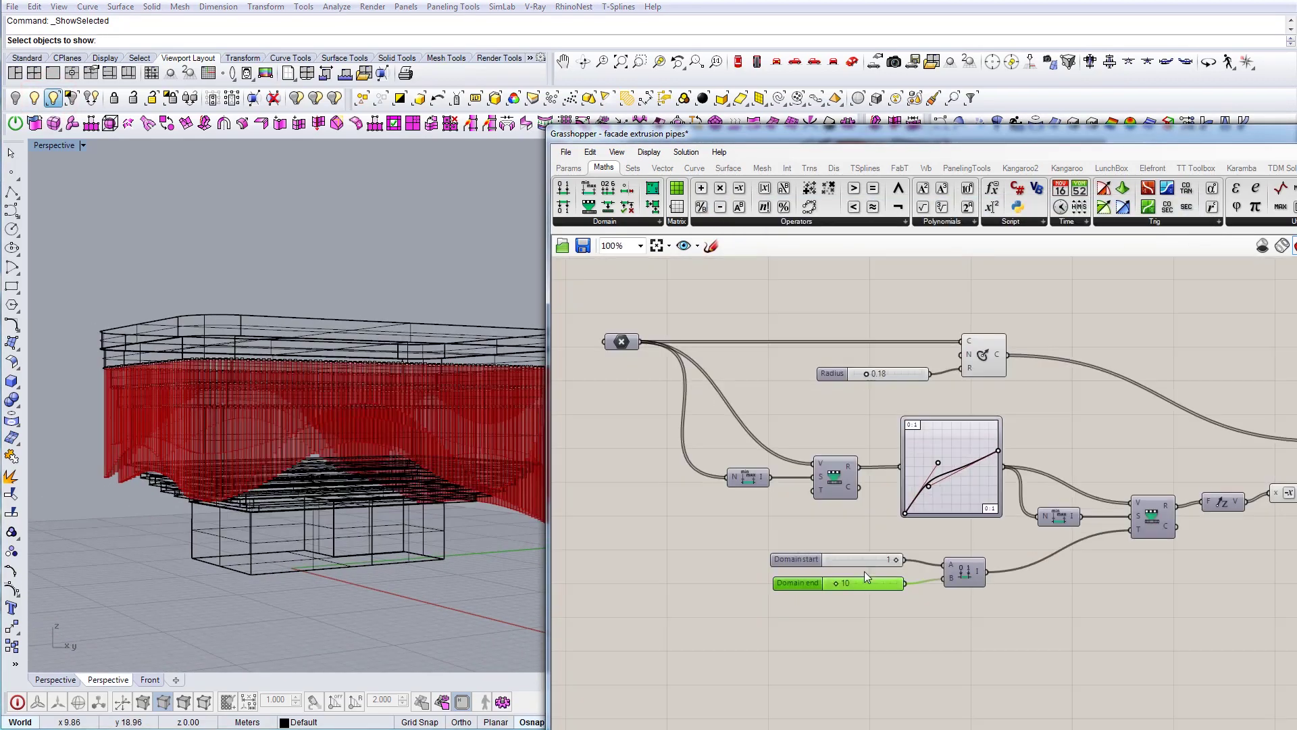
left_click(843, 583)
type("13")
key("Return")
right_click_drag(432, 496, 530, 486)
double_click(848, 582)
type("12")
key("Return")
Step: Reshape the third definition's Bezier Graph Mapper by raising the upper handle, lowering the end point and moving the other handle toward the start
scroll(939, 437, "up", 3)
left_click_drag(922, 513, 911, 452)
right_click_drag(379, 533, 486, 538)
scroll(324, 503, "up", 5)
right_click_drag(324, 503, 324, 541, "shift")
left_click_drag(1031, 459, 1031, 500)
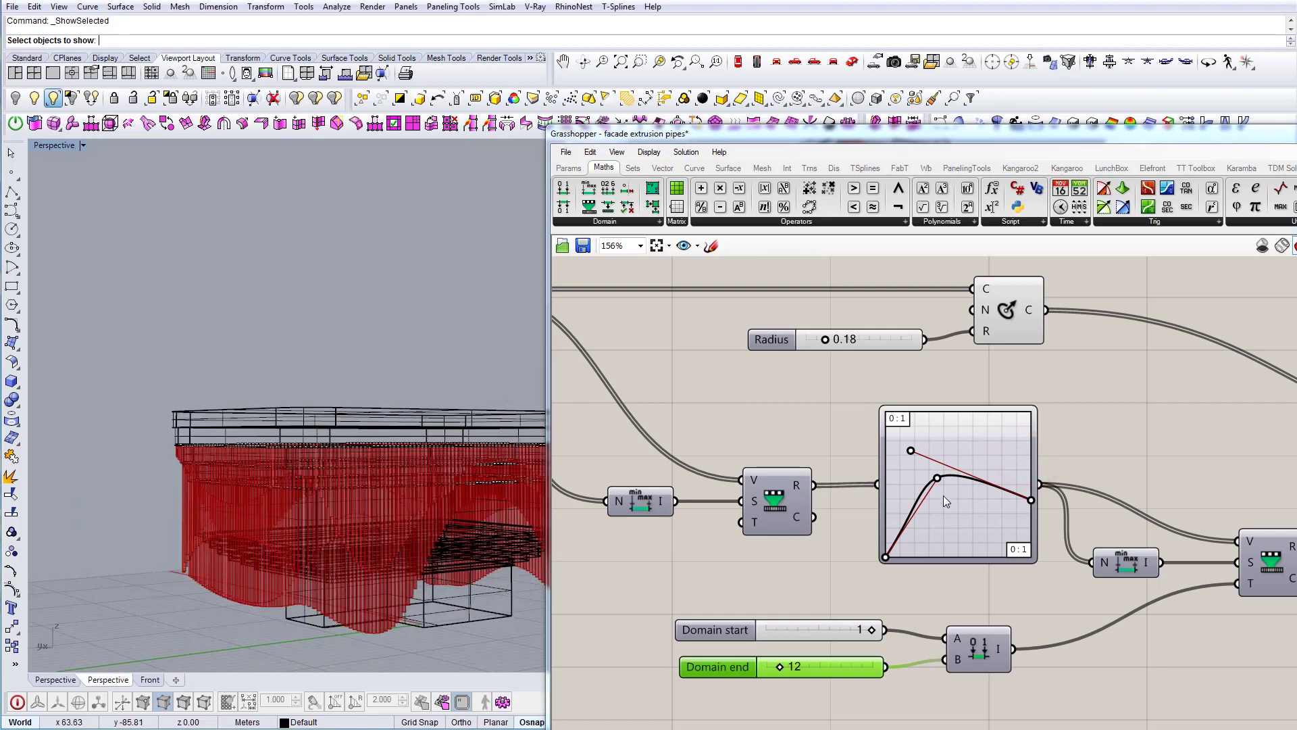
left_click_drag(935, 477, 913, 472)
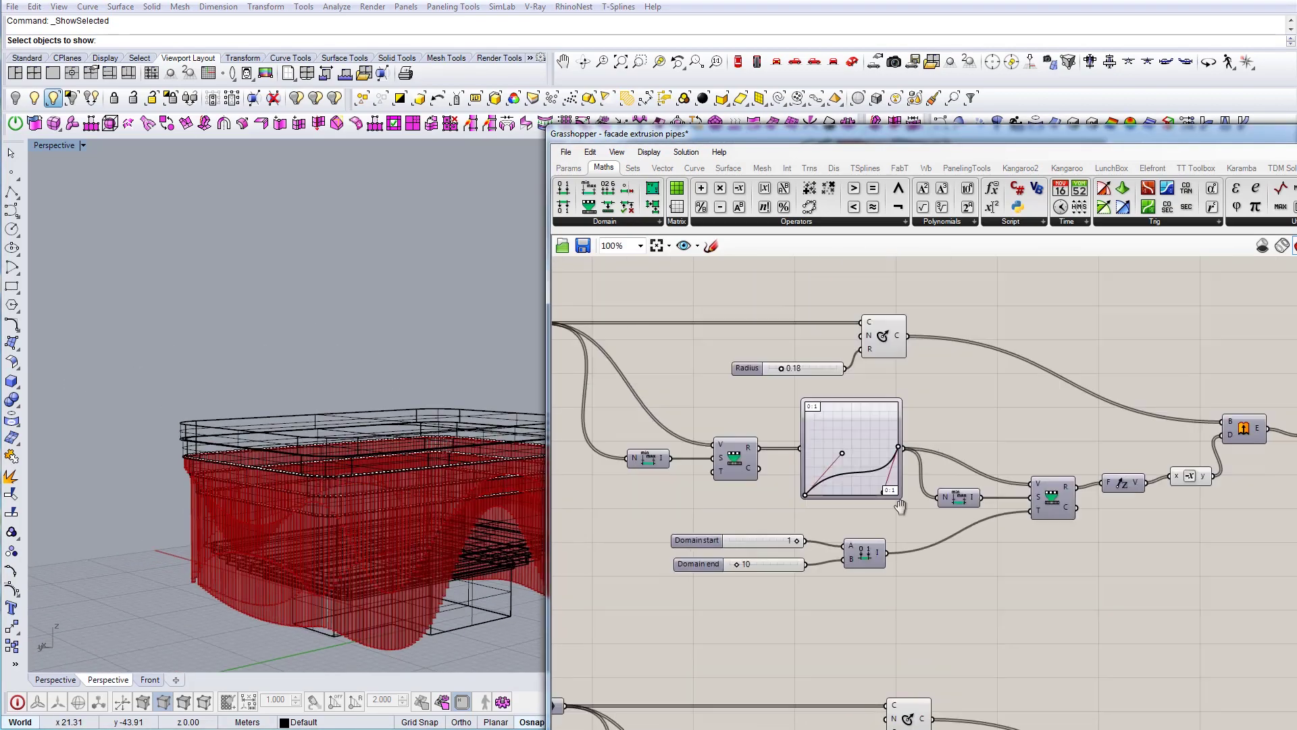
Step: Change the second definition's Graph Mapper to the Parabola graph type and check the facade from other angles
right_click(872, 452)
left_click(938, 647)
left_click(1026, 721)
right_click_drag(473, 557, 223, 558)
left_click(353, 368)
right_click_drag(353, 405, 432, 432)
Step: Adjust the first definition's Gaussian graph by shifting its centre slightly toward the start and raising its peak, checking the facade around the building
right_click_drag(876, 450, 788, 501)
right_click_drag(392, 561, 225, 566)
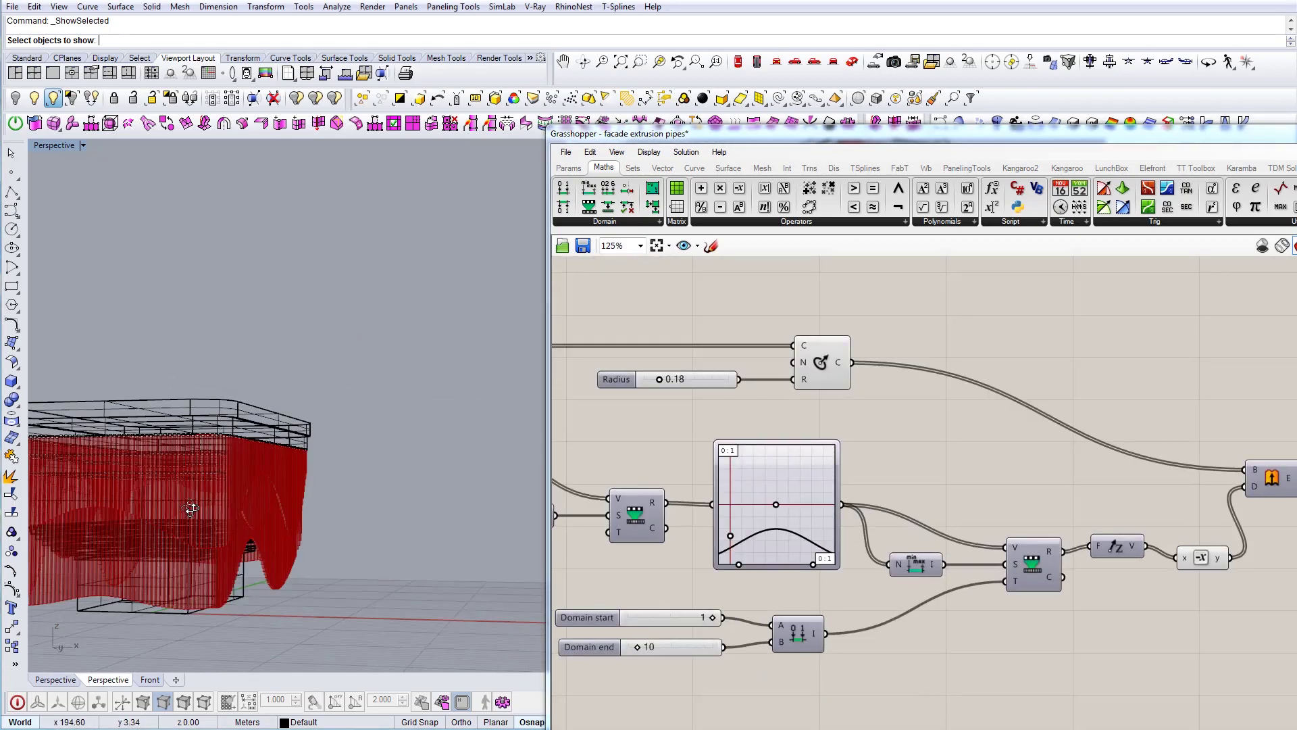
right_click_drag(189, 507, 530, 515)
left_click(893, 444)
left_click_drag(776, 505, 773, 506)
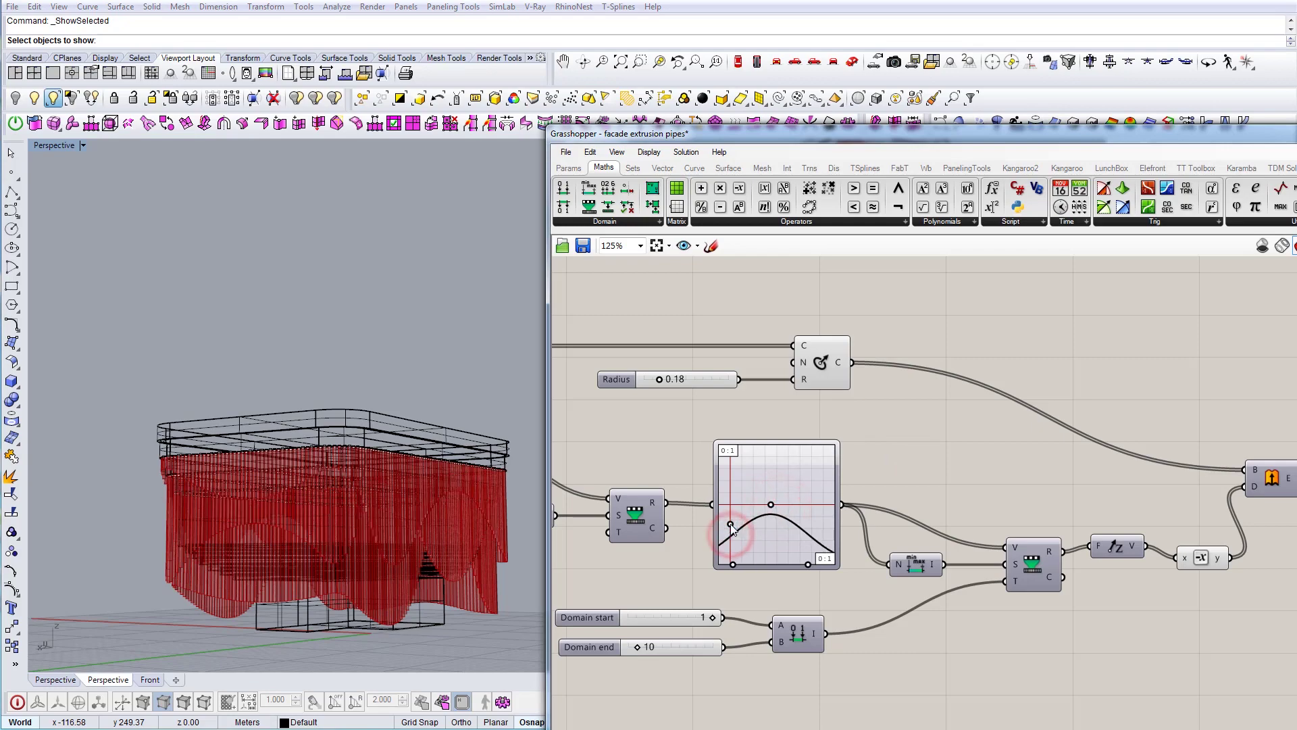
left_click_drag(730, 524, 731, 513)
mouse_move(426, 522)
right_mouse_down()
mouse_move(367, 537)
mouse_move(406, 541)
right_mouse_up()
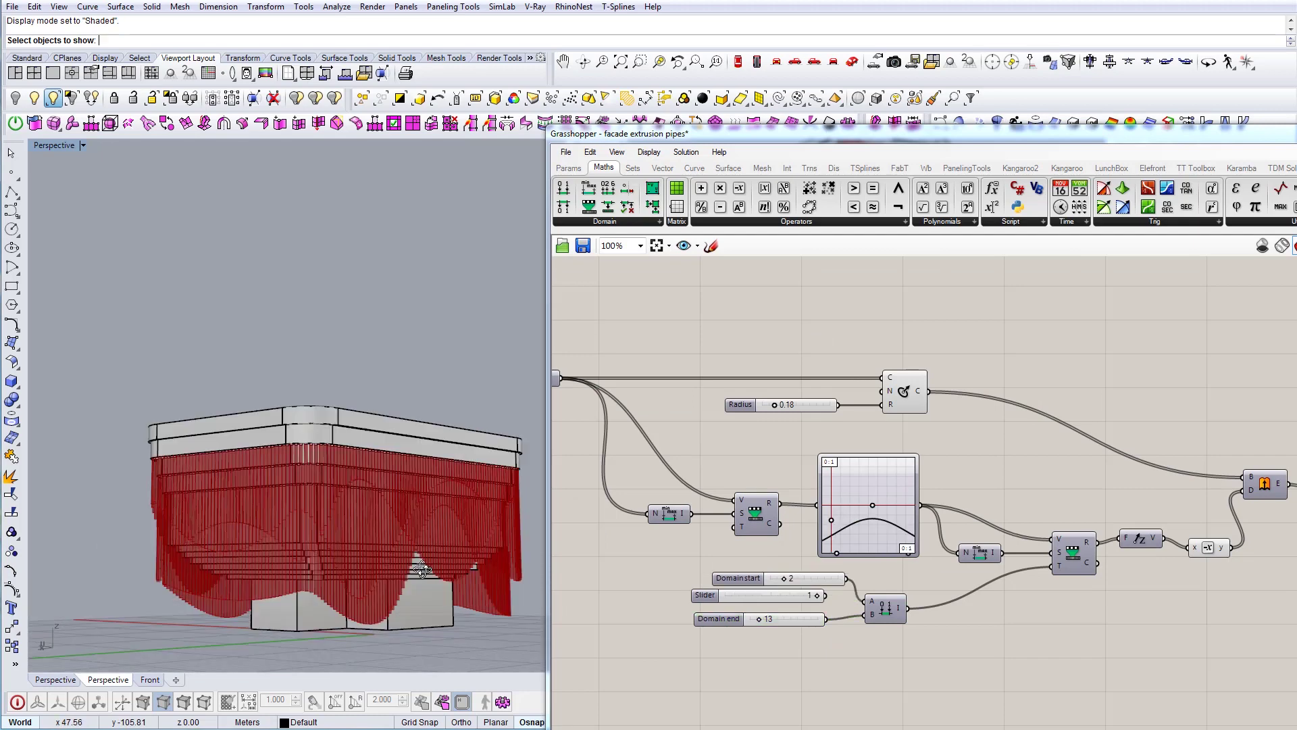
right_click_drag(439, 581, 498, 598)
right_click_drag(966, 517, 927, 429)
Step: Bake the capped pipes of the first definition onto the blue layer
scroll(890, 478, "down", 7)
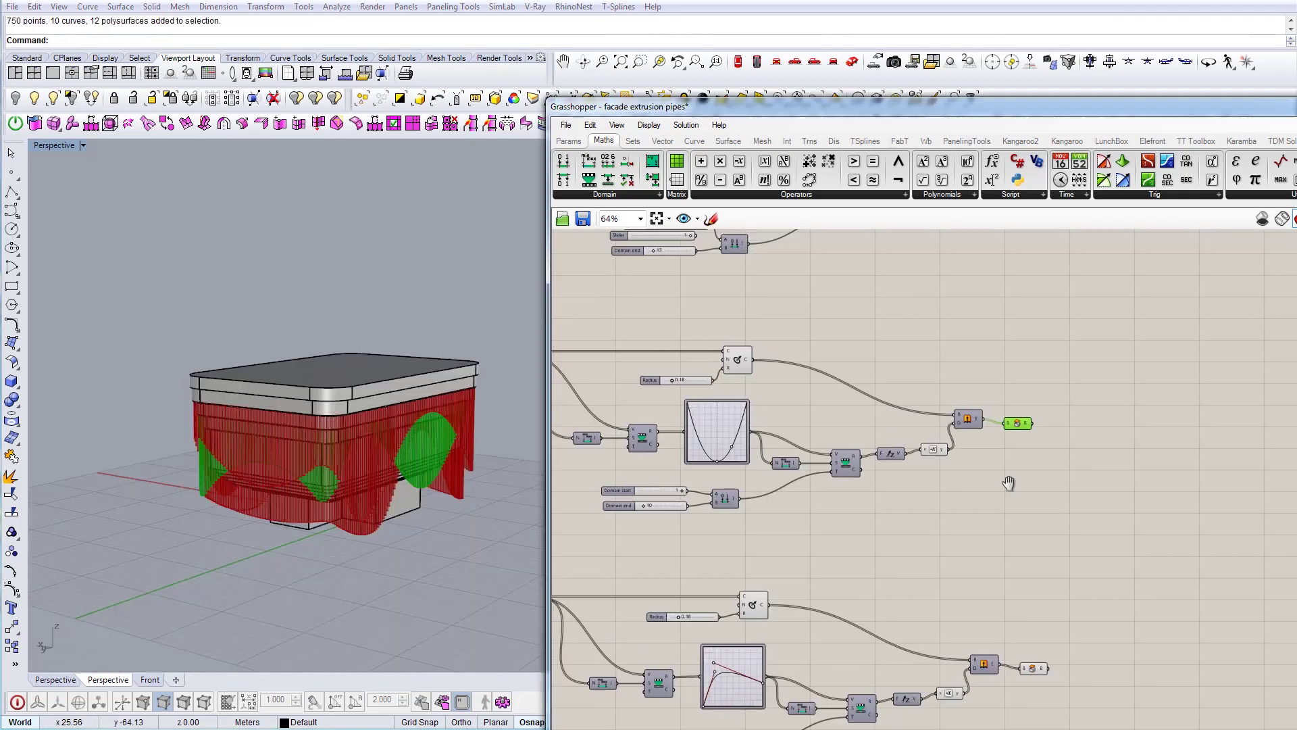
scroll(1023, 433, "down", 5)
scroll(1023, 433, "up", 3)
left_click(1051, 452)
scroll(1061, 347, "up", 3)
left_click(1056, 346)
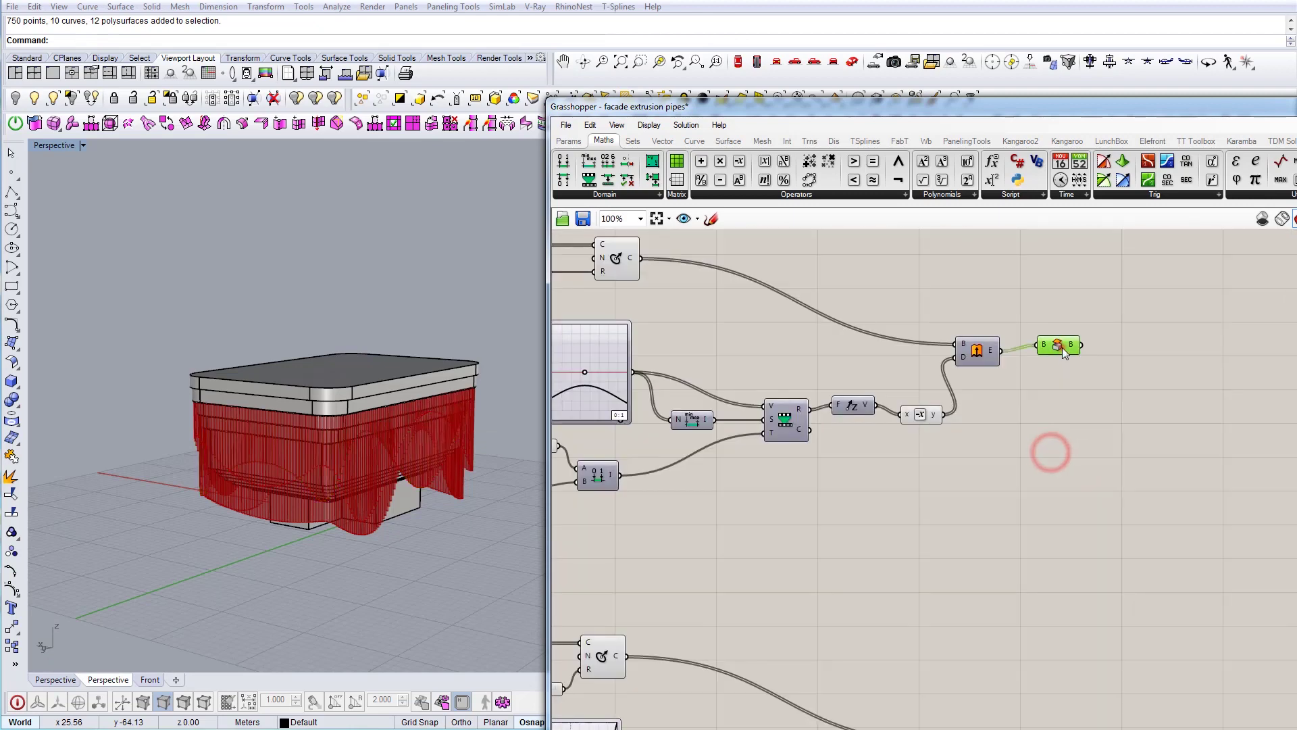
right_click(1060, 347)
left_click(1106, 411)
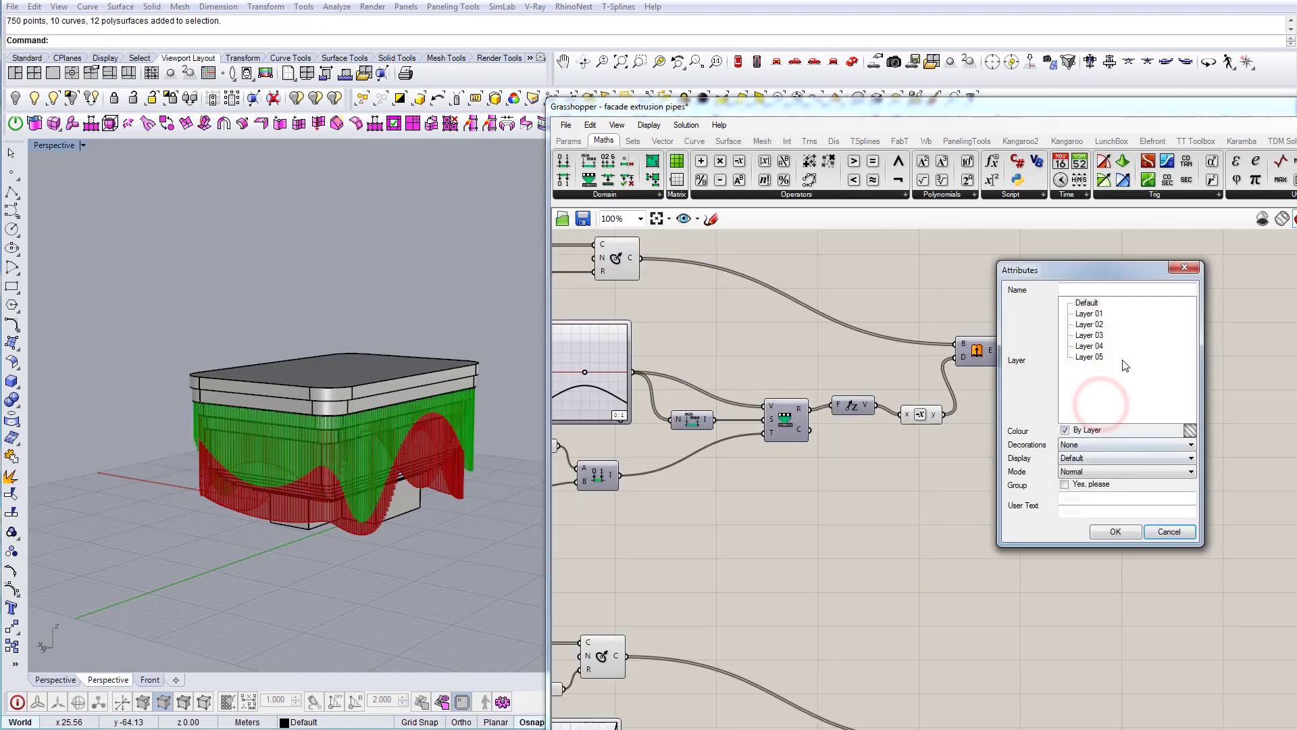
left_click(1116, 532)
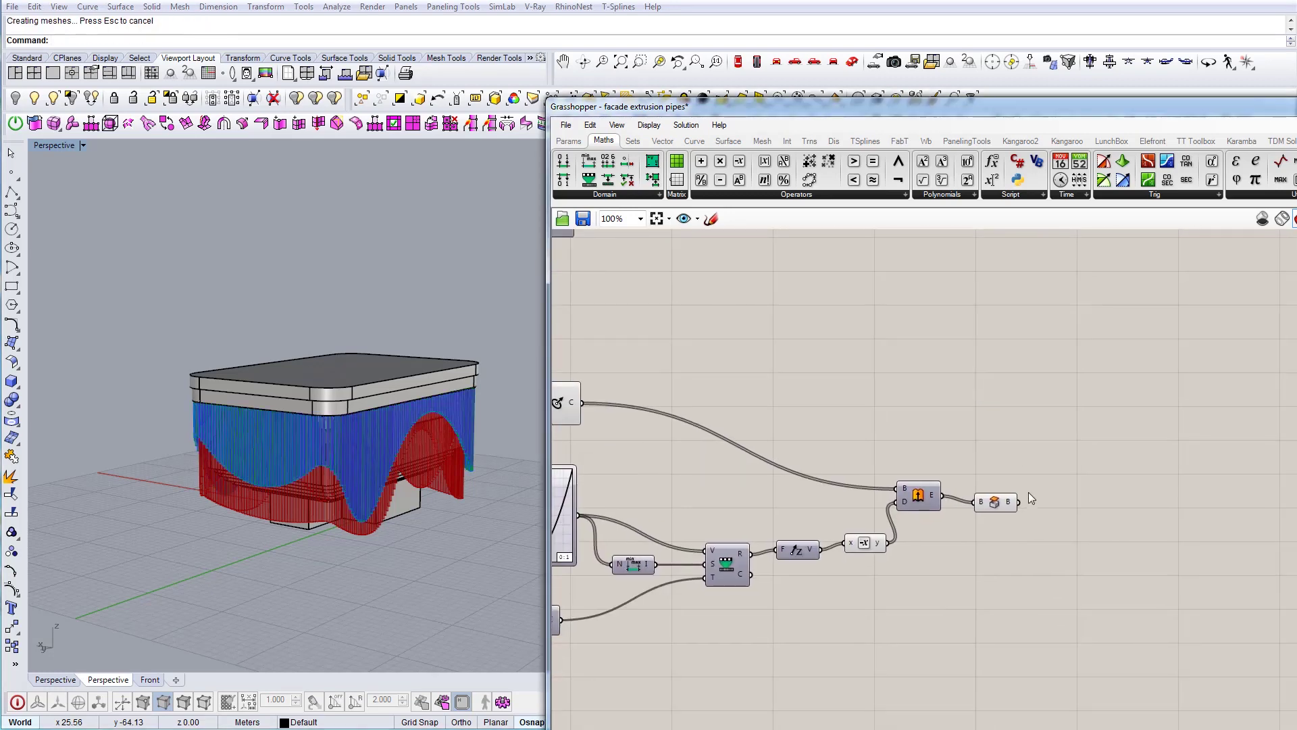
Step: Bake the capped pipes of the second definition onto the green layer
left_click(1010, 501)
right_click(1010, 501)
left_click(1045, 565)
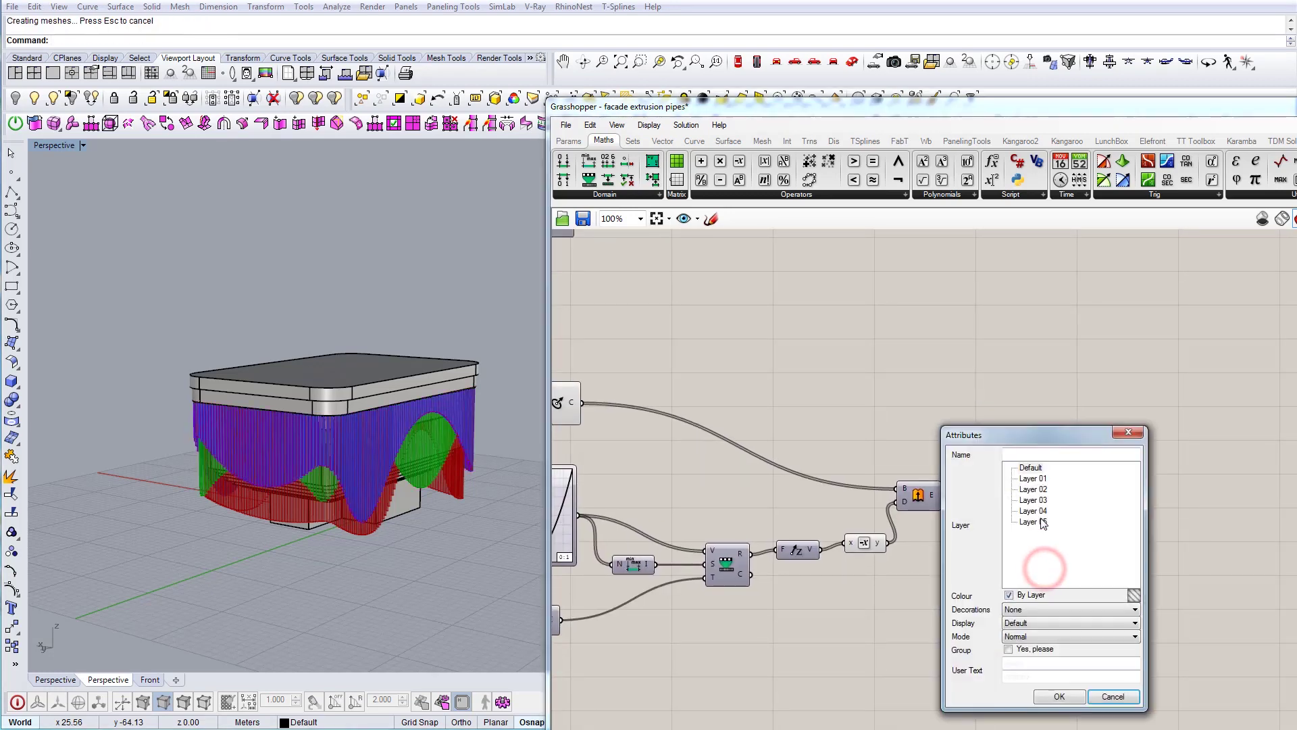
left_click(1059, 696)
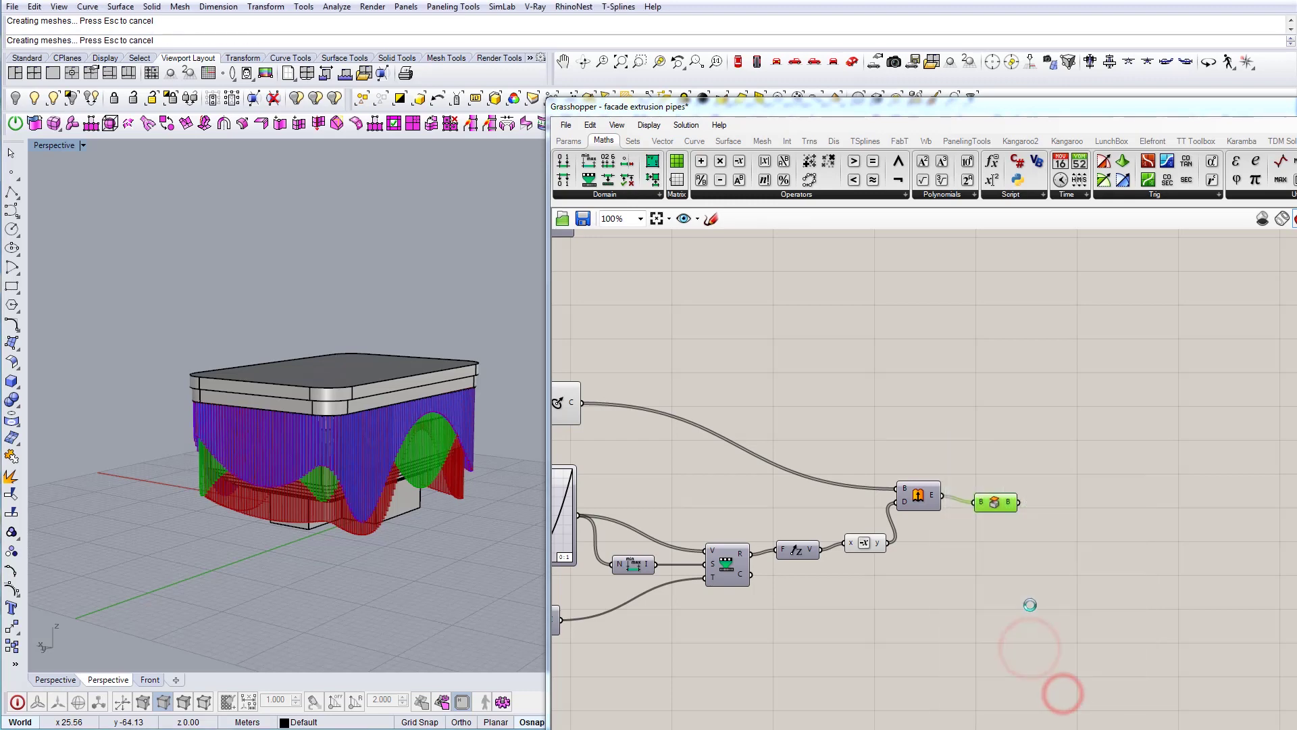
Step: Bake the capped pipes of the third definition onto Layer 05
left_click(1024, 592)
right_click(1024, 592)
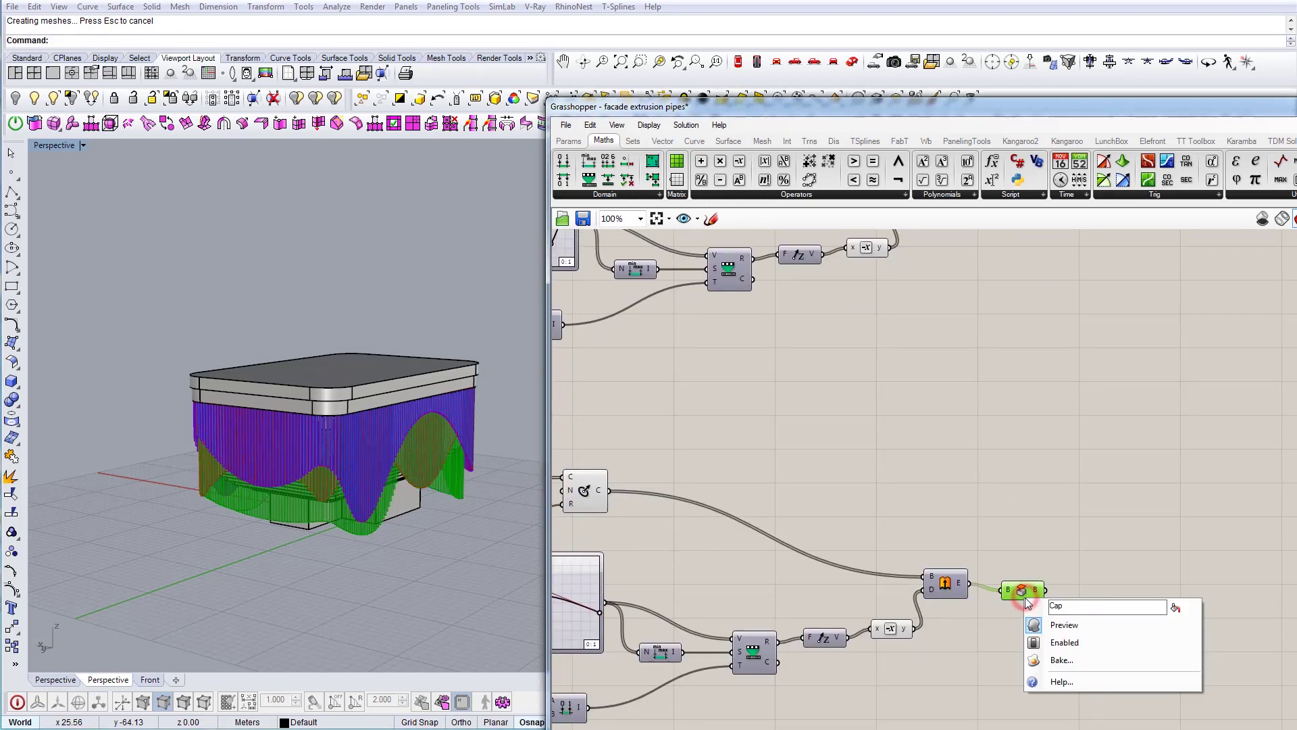
left_click(1058, 660)
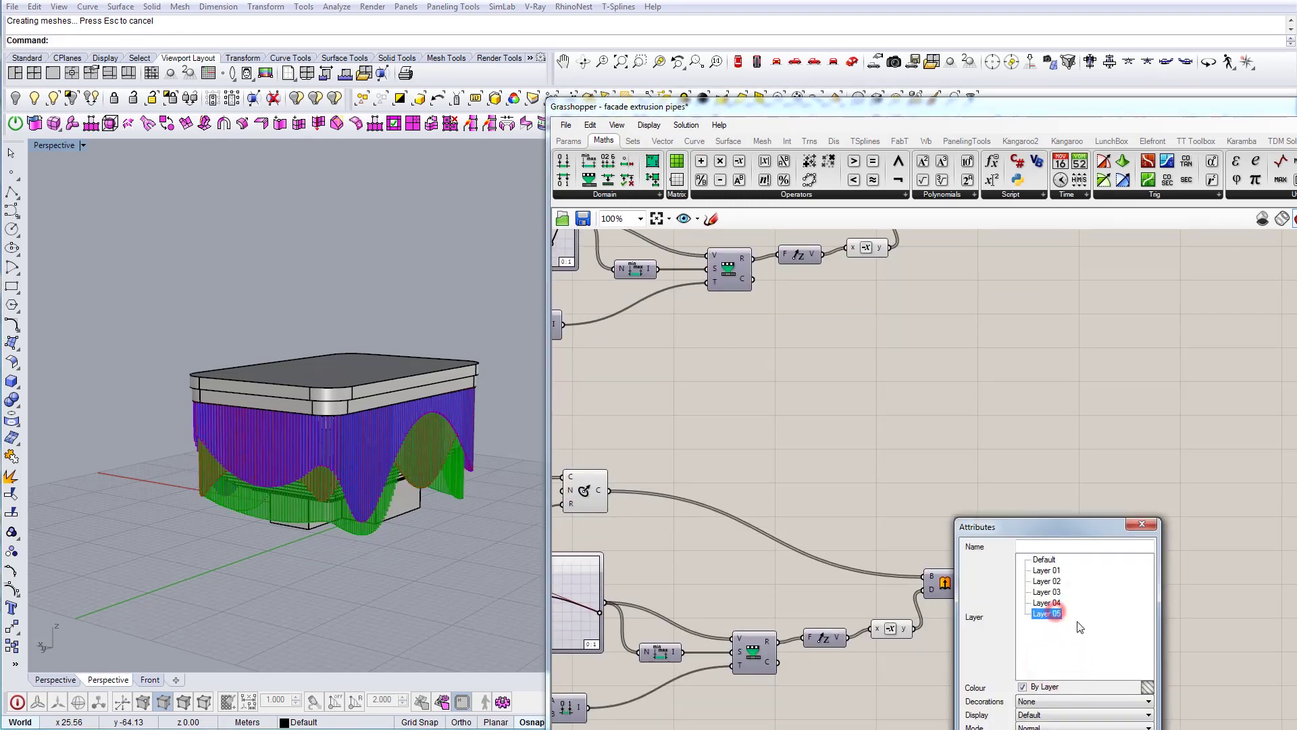
left_click(1096, 704)
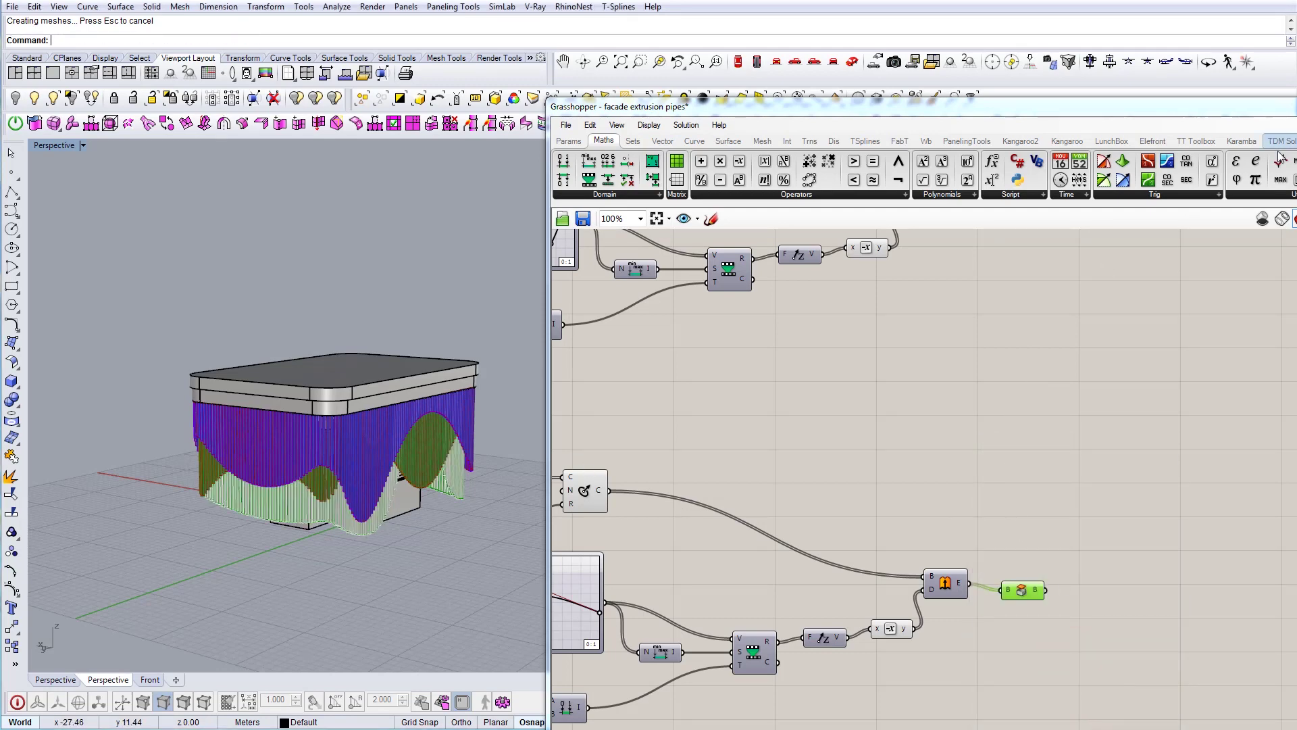
Step: Save the facade extrusion pipes definition and put the Grasshopper window away
left_click(566, 125)
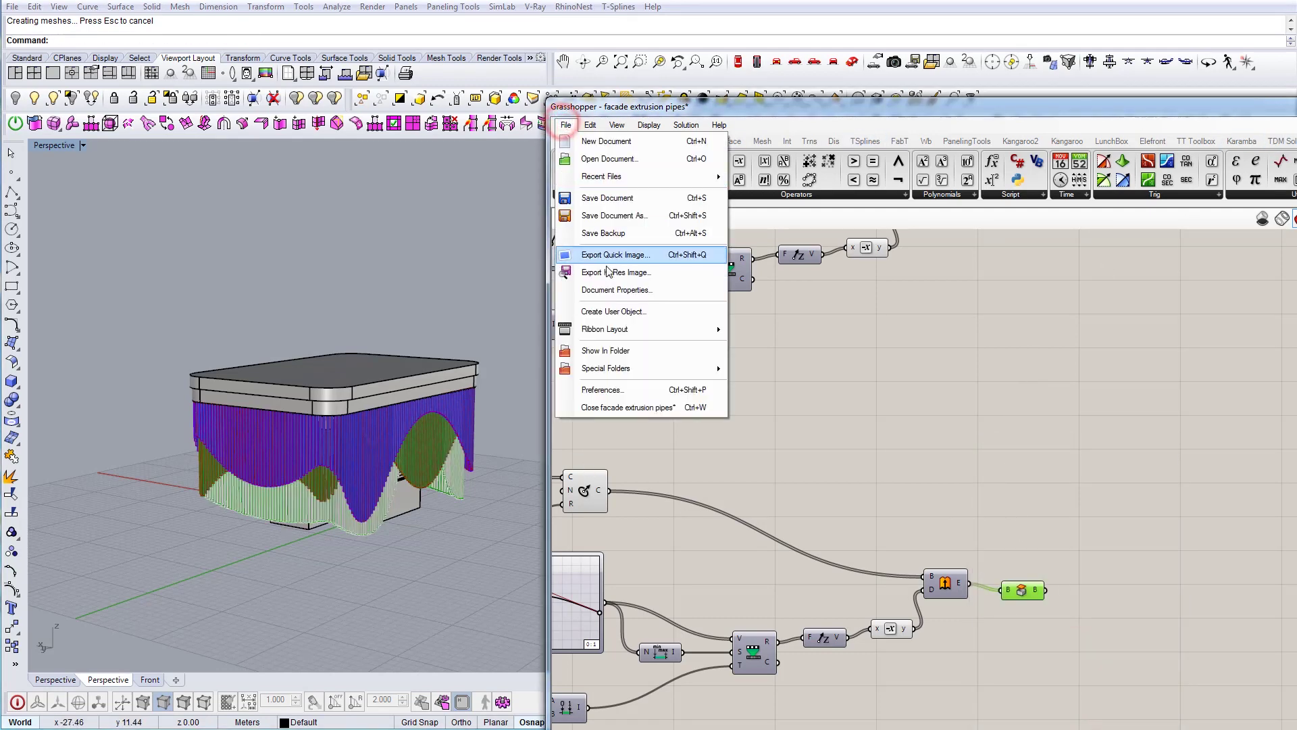
left_click(608, 196)
left_click(888, 365)
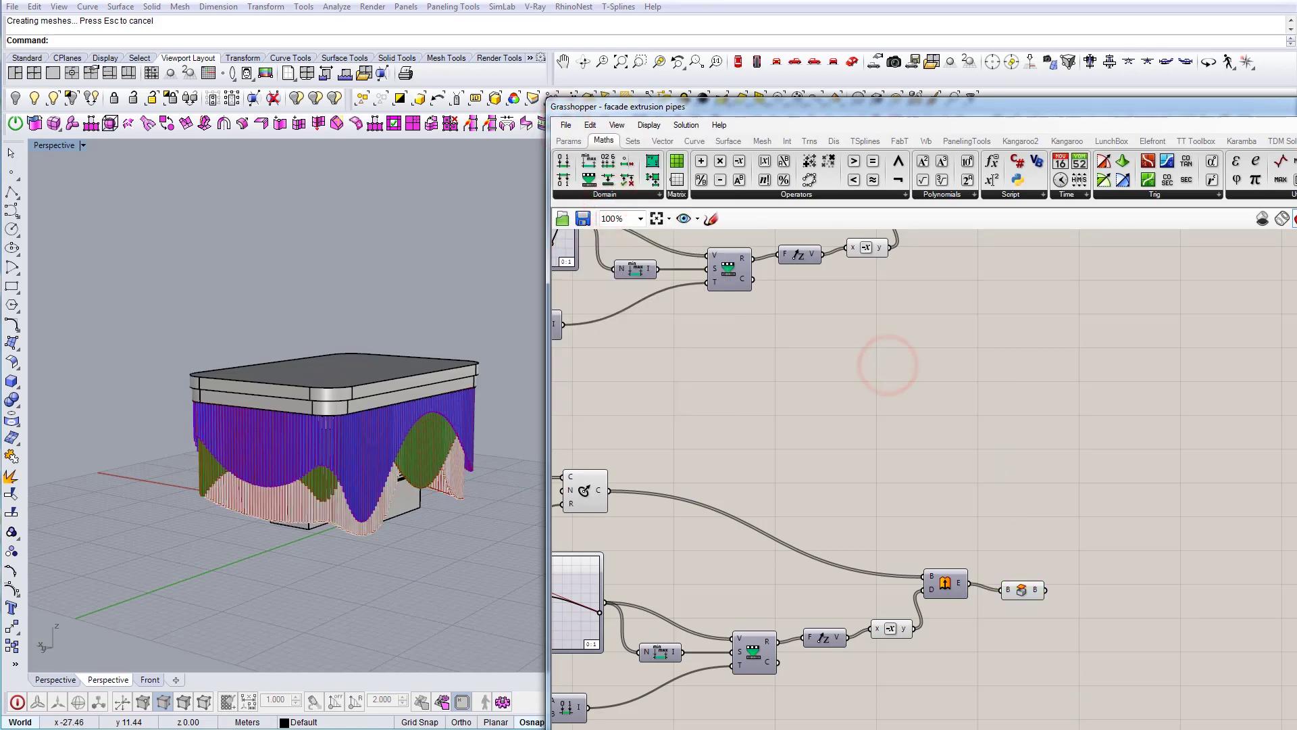
left_click(1296, 106)
Step: Maximize the shaded Perspective viewport and examine the baked pipes and their lower edges up close
right_click_drag(491, 320, 368, 327)
right_click_drag(369, 327, 406, 406, "shift")
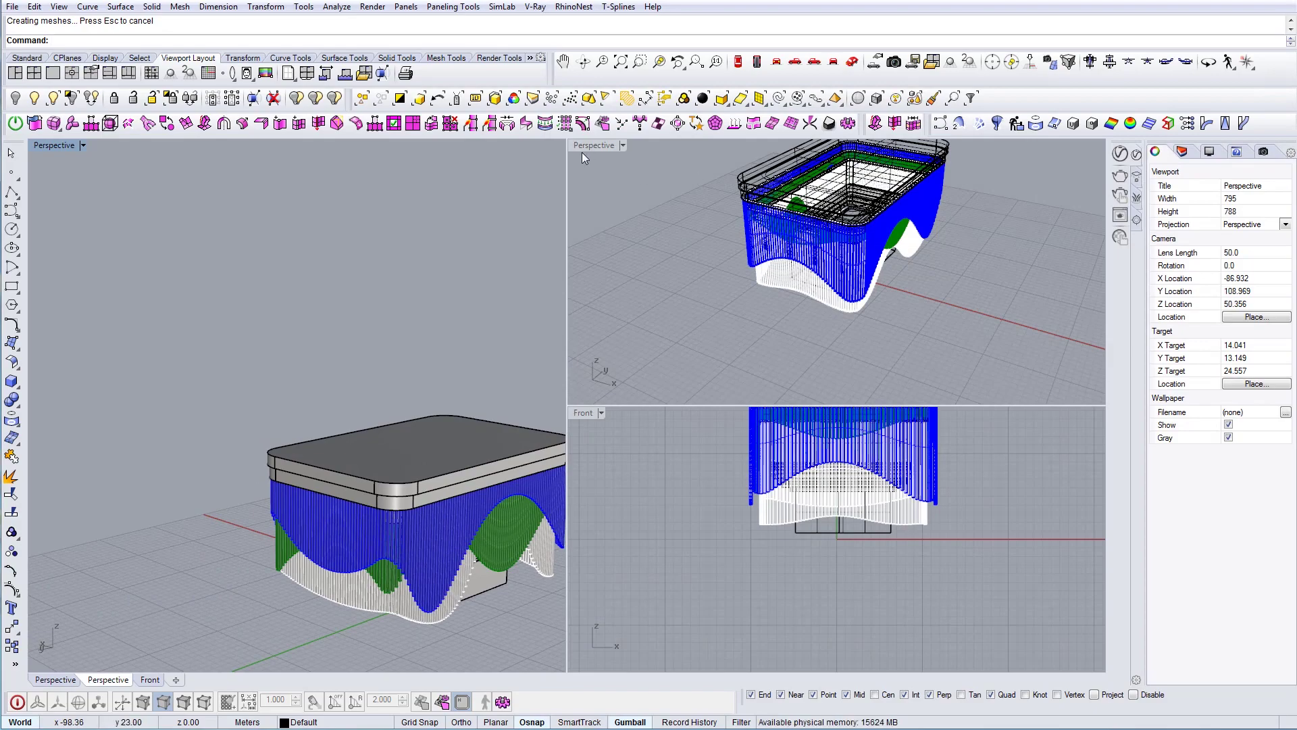
double_click(60, 146)
right_click_drag(592, 507, 581, 471)
scroll(752, 582, "up", 4)
right_click_drag(752, 582, 733, 442)
scroll(794, 454, "up", 8)
left_click(593, 543)
scroll(594, 543, "down", 9)
key("Escape")
scroll(722, 448, "down", 5)
Step: Bring up the reference photo of the building beside the model and compare the facade's tiers from similar angles
left_click(515, 729)
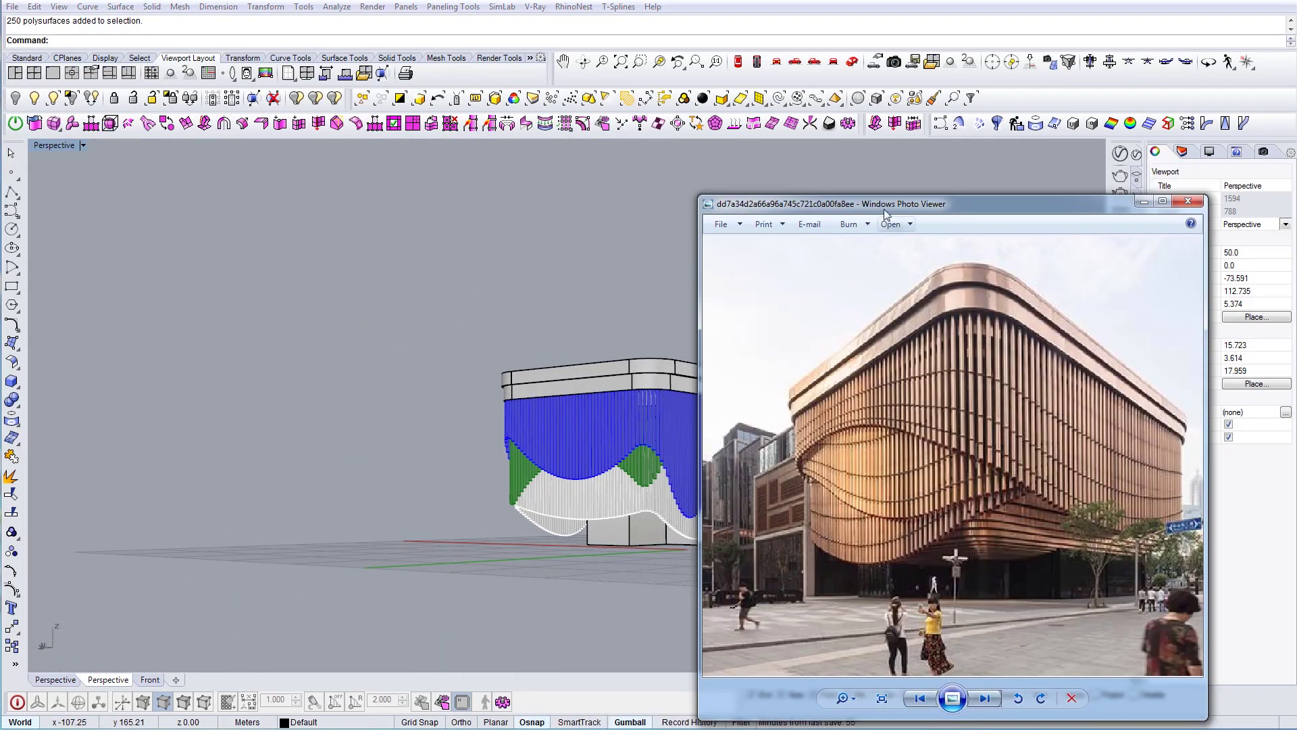
left_click_drag(886, 213, 1037, 199)
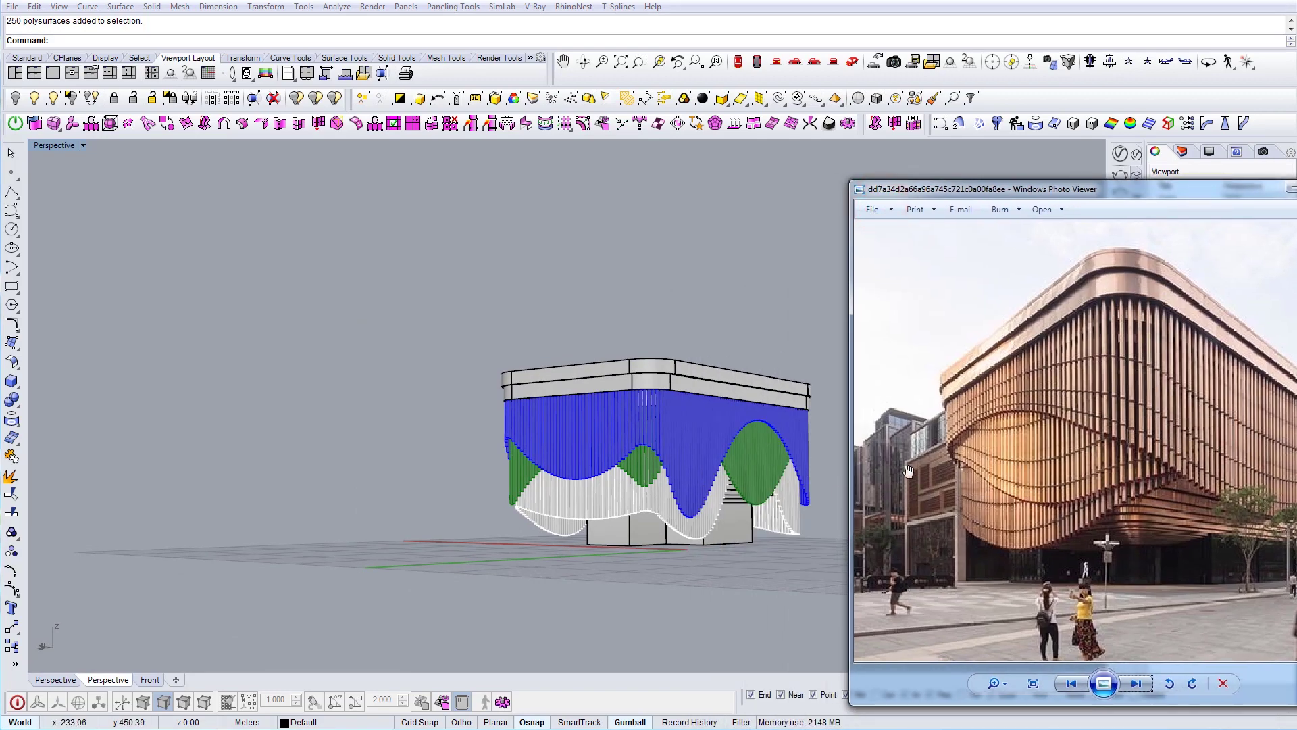
right_click_drag(714, 508, 659, 445)
scroll(626, 514, "up", 9)
scroll(661, 516, "down", 6)
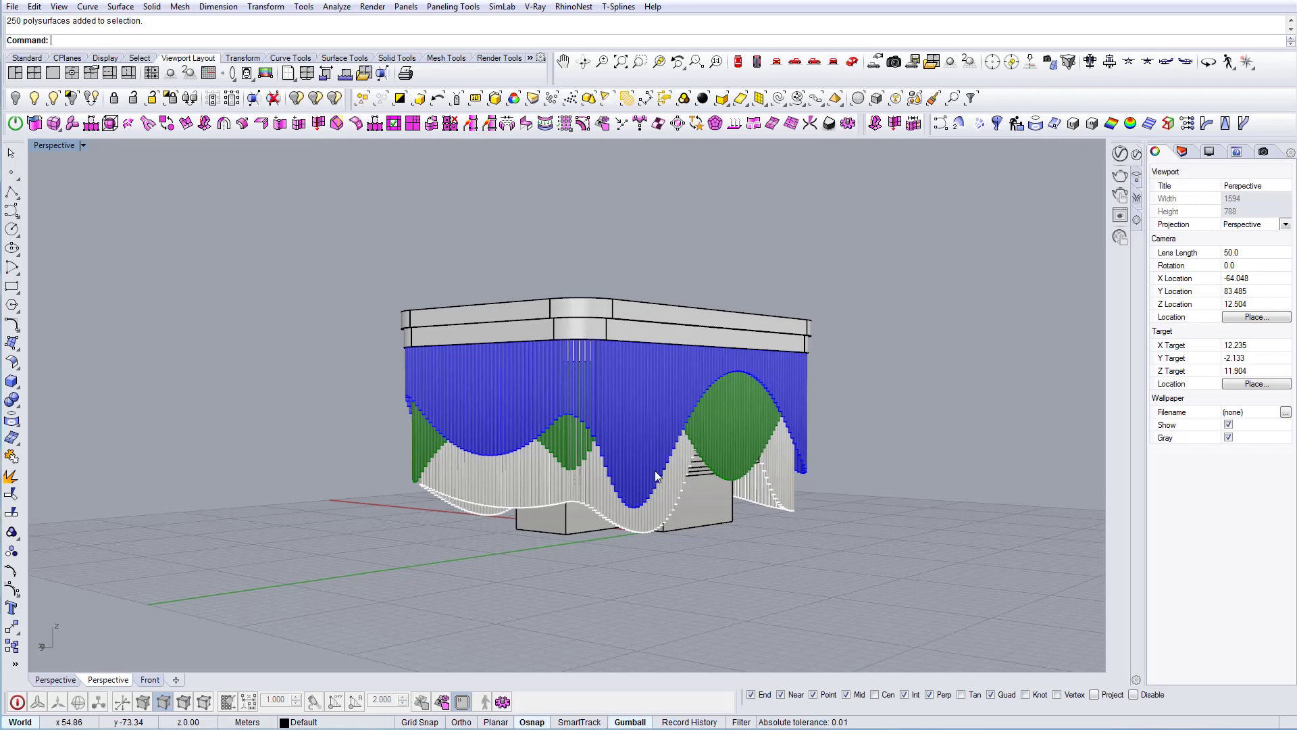
right_click_drag(671, 443, 699, 478)
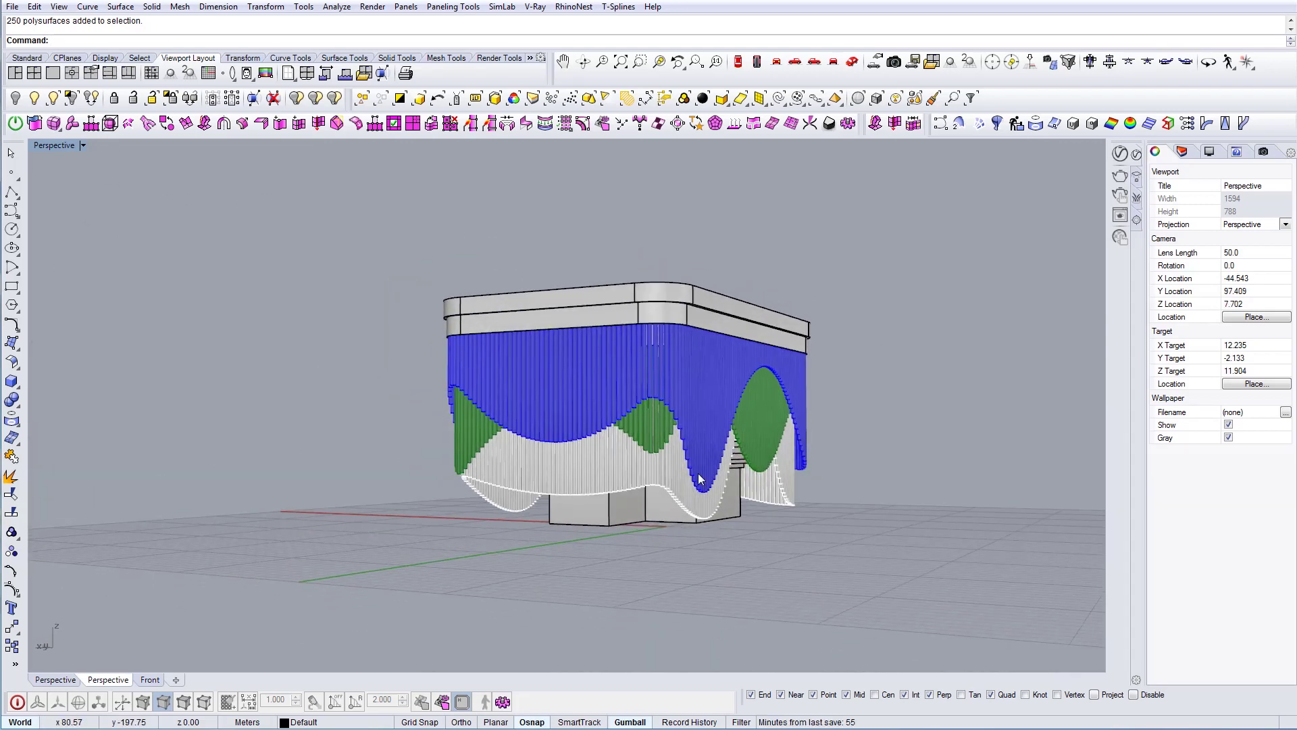
right_click_drag(709, 421, 653, 435)
right_click_drag(659, 525, 650, 474)
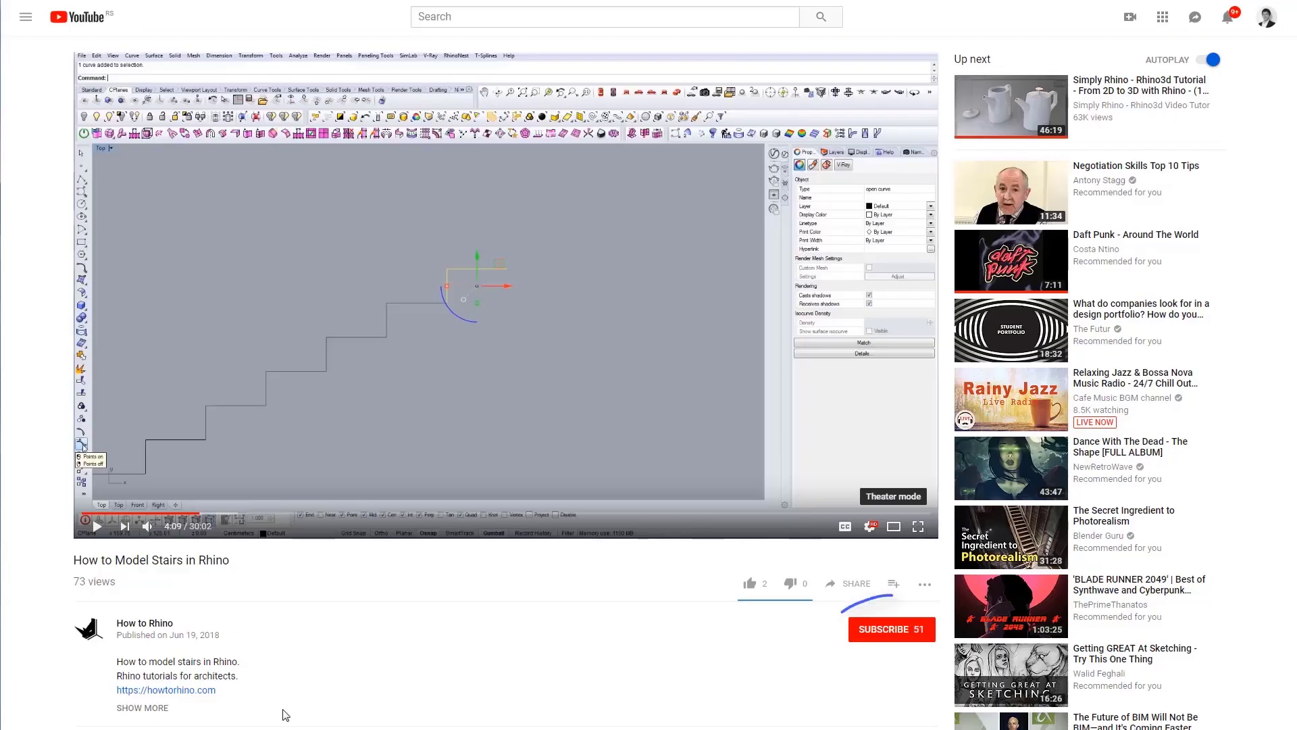
Step: Switch to YouTube, subscribe to the How to Rhino channel and turn on its notifications
left_click(906, 635)
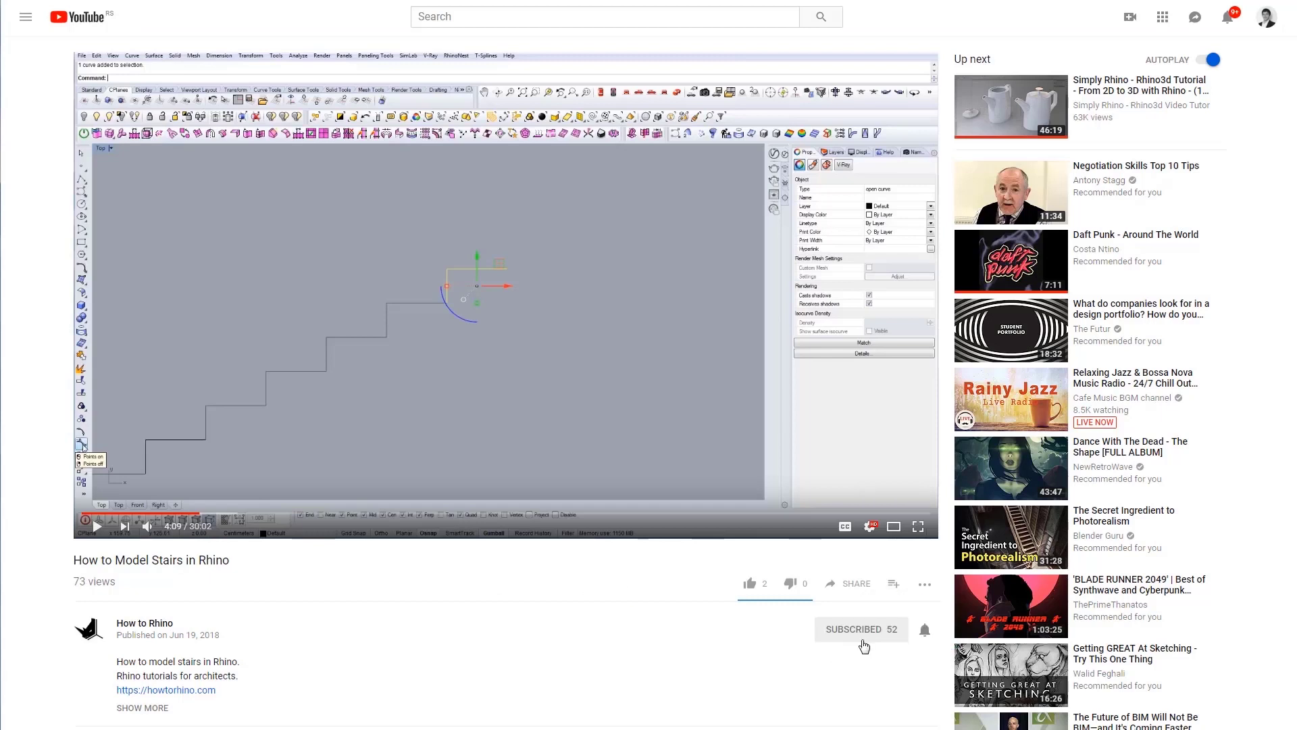
left_click(925, 632)
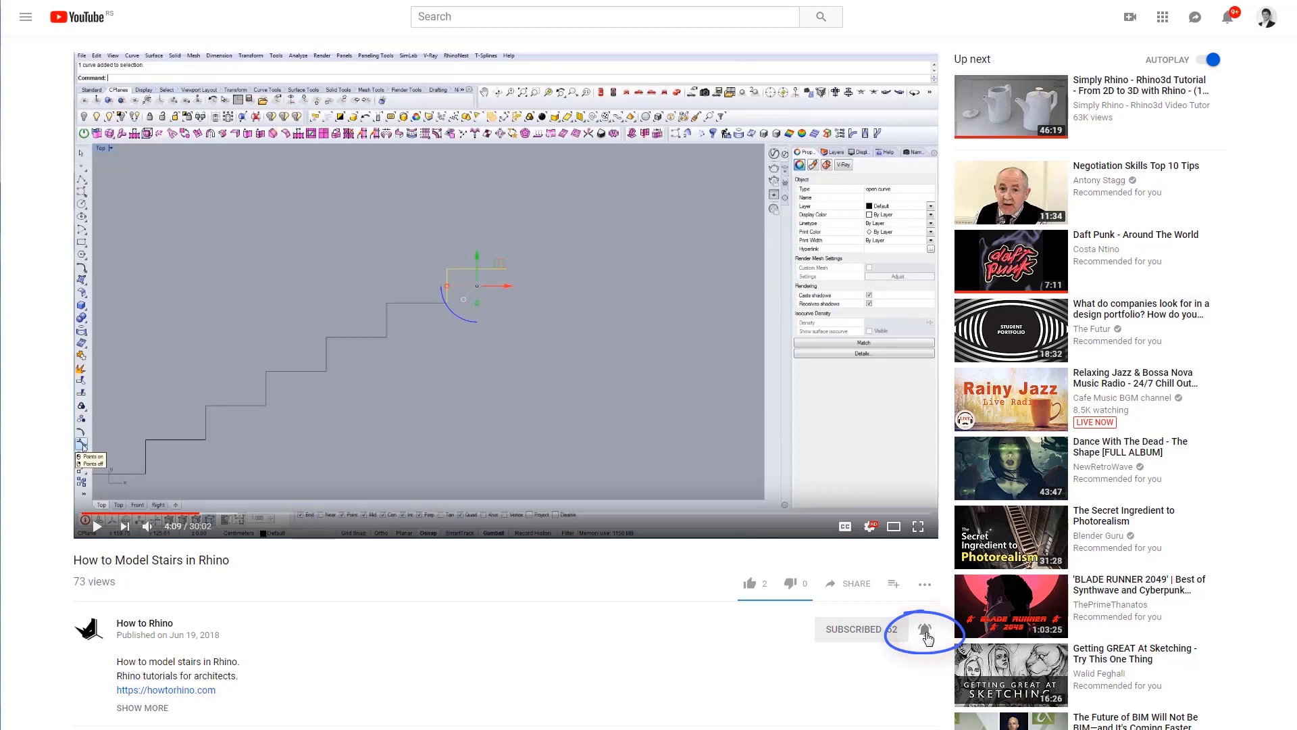